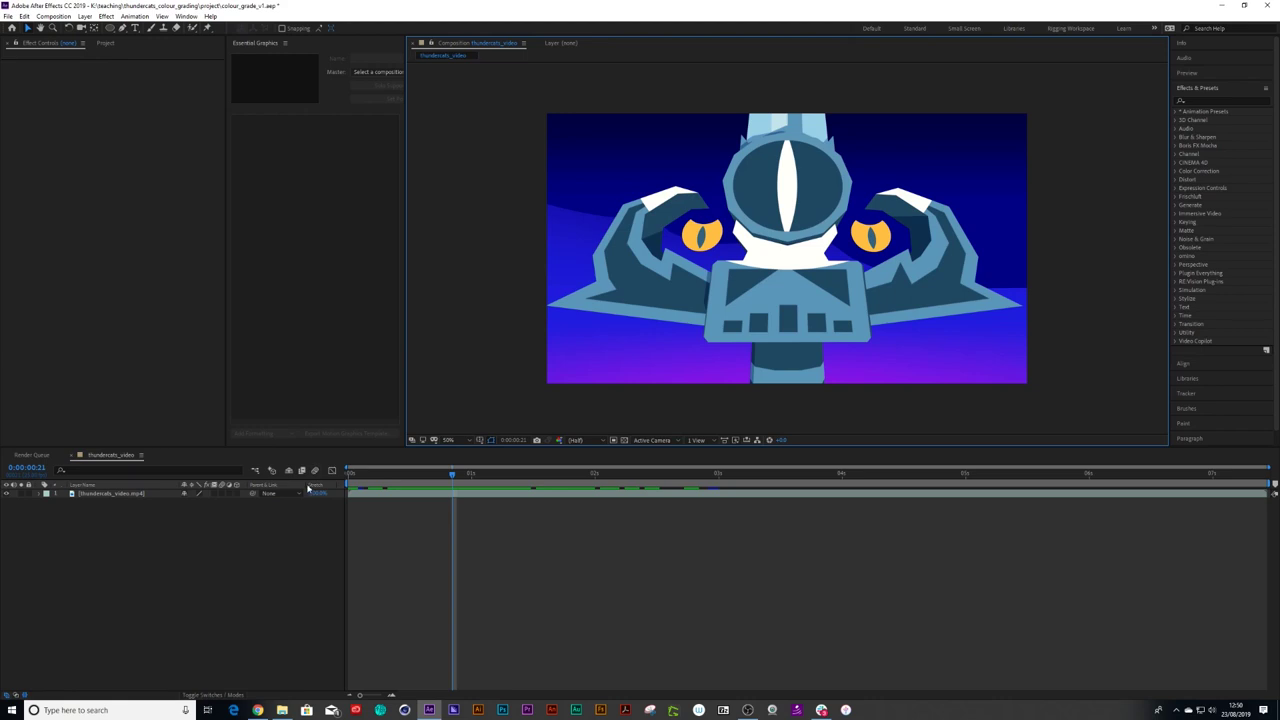
Step: Add a new adjustment layer above the thundercats_video.mp4 layer
{"action": "left_click", "coordinate": [1198, 101]}
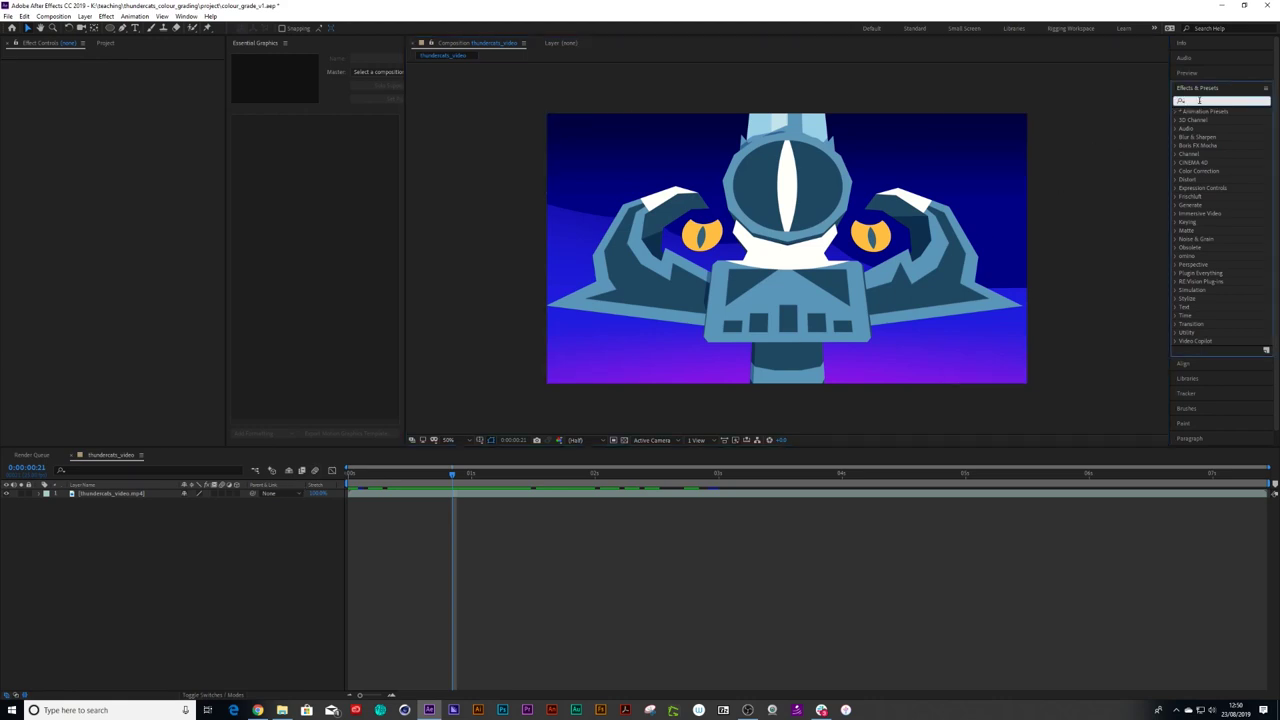
{"action": "left_click", "coordinate": [85, 16]}
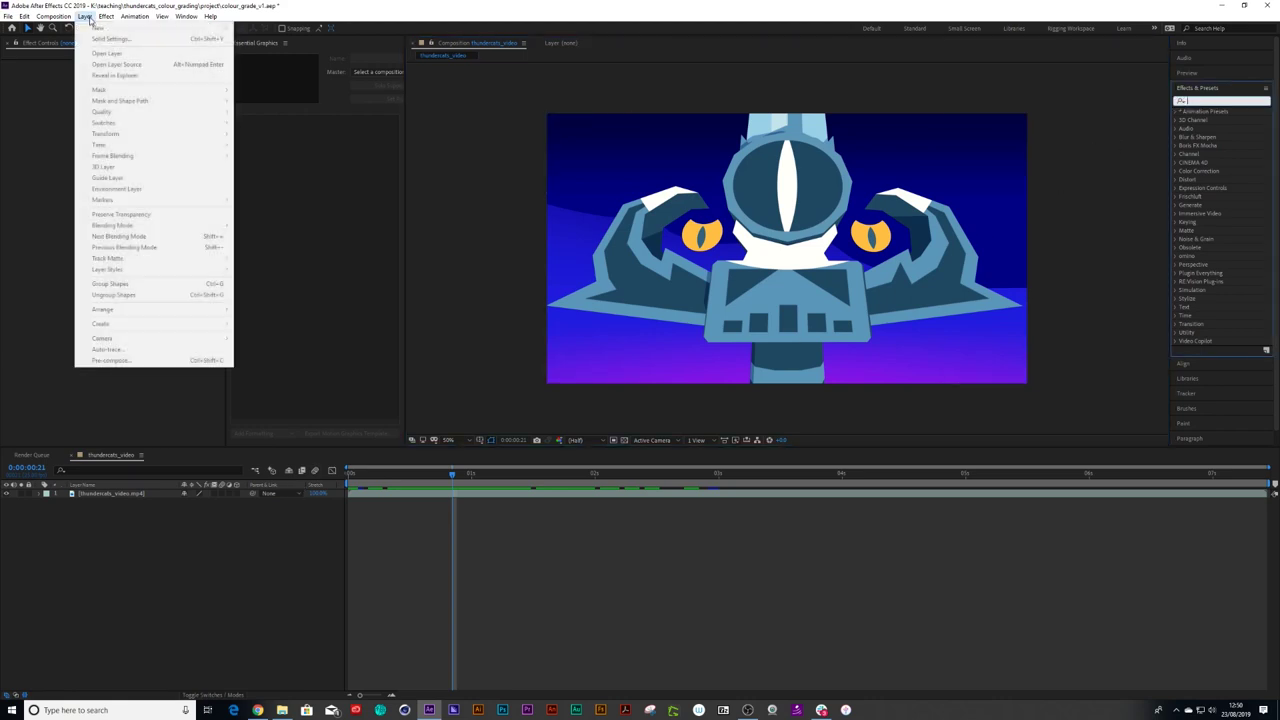
{"action": "mouse_move", "coordinate": [54, 16]}
{"action": "left_click", "coordinate": [83, 569]}
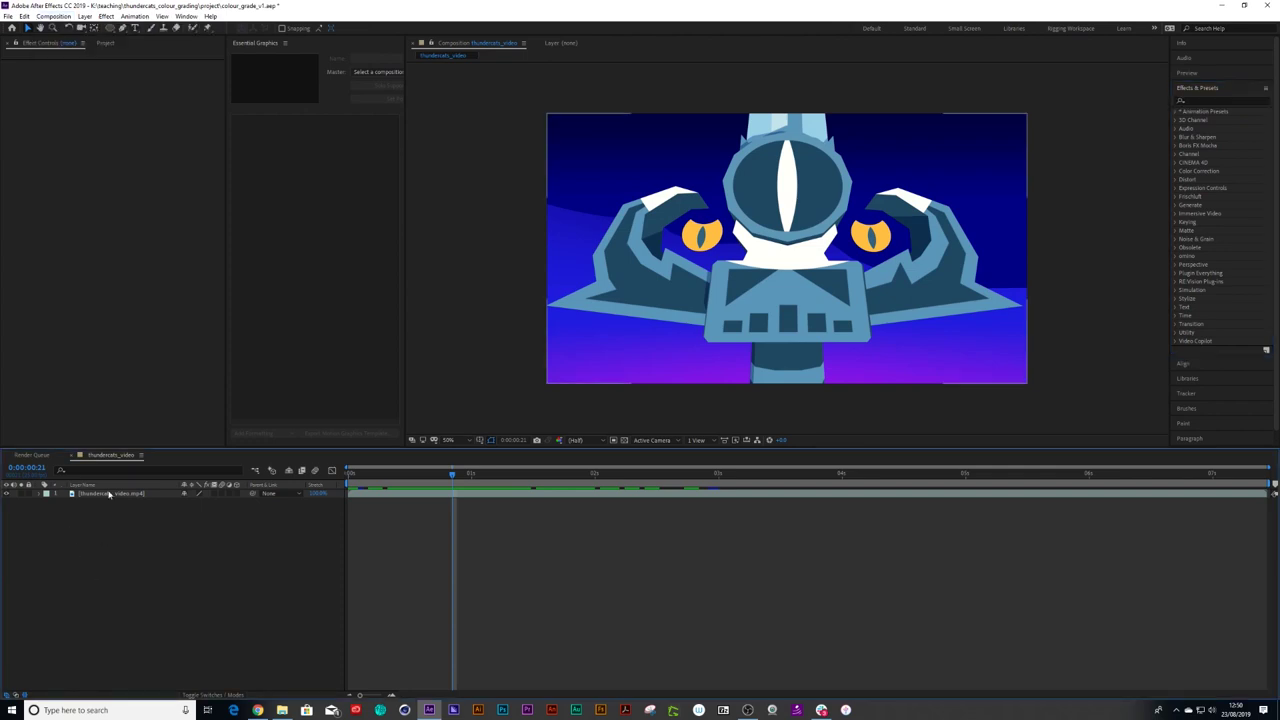
{"action": "left_click", "coordinate": [105, 493]}
{"action": "left_click", "coordinate": [85, 17]}
{"action": "mouse_move", "coordinate": [120, 29]}
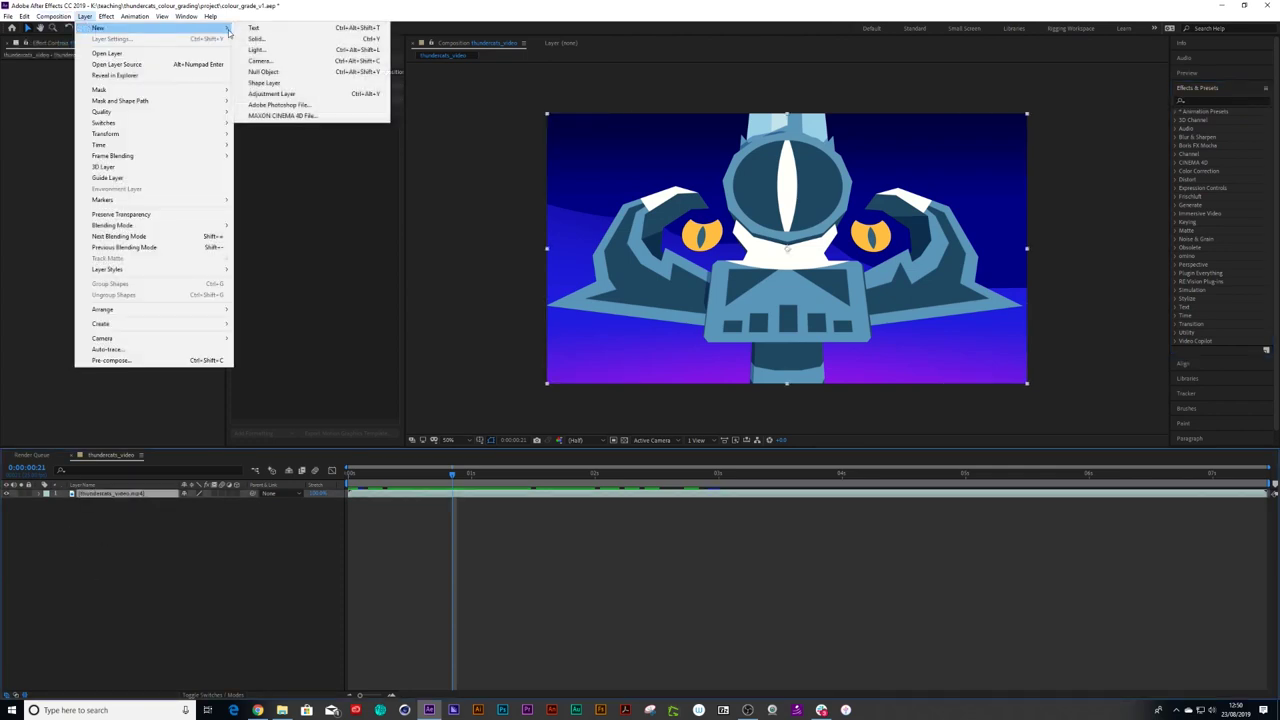
{"action": "left_click", "coordinate": [270, 94]}
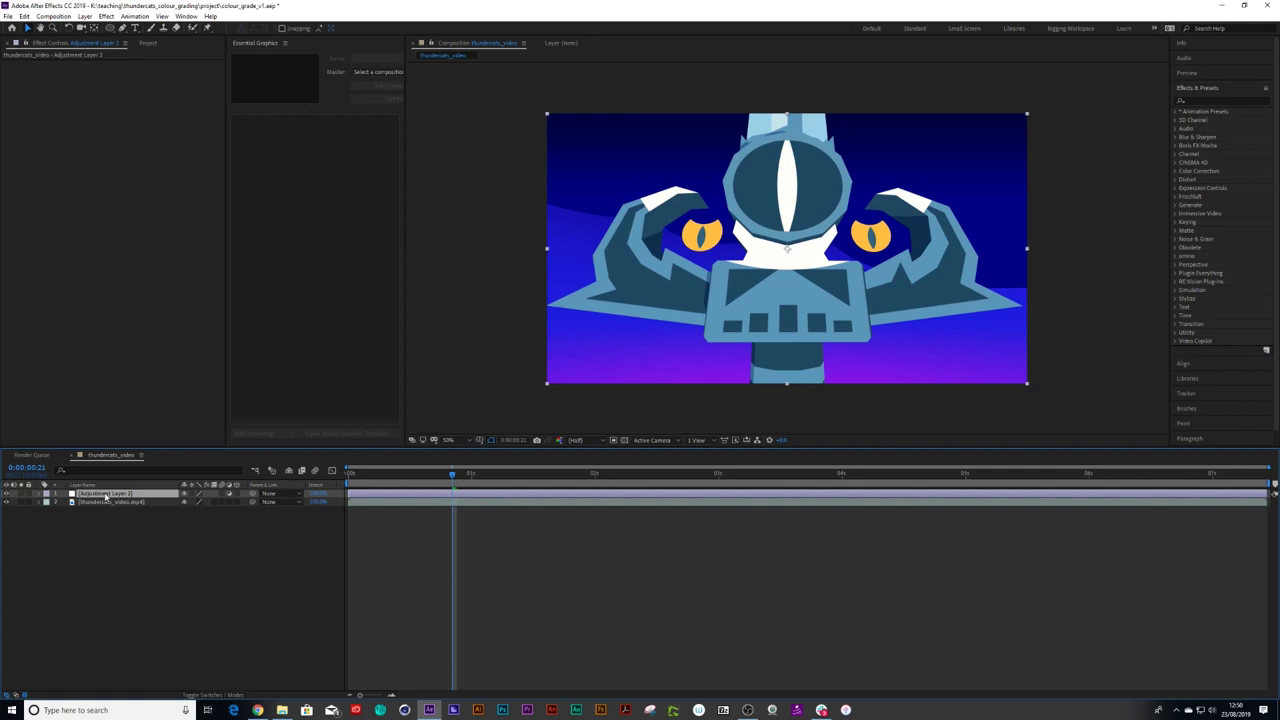
Step: Rename the new adjustment layer as curves
{"action": "key", "text": "Return"}
{"action": "type", "text": "curves"}
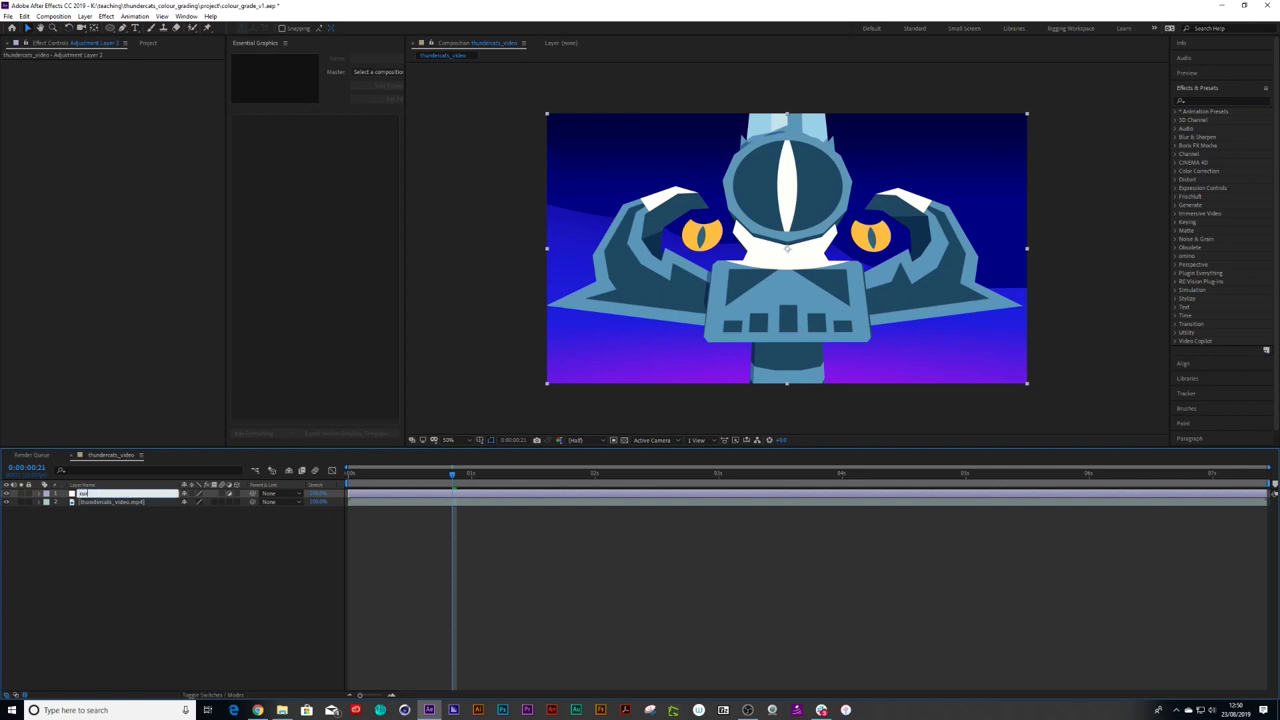
{"action": "key", "text": "Return"}
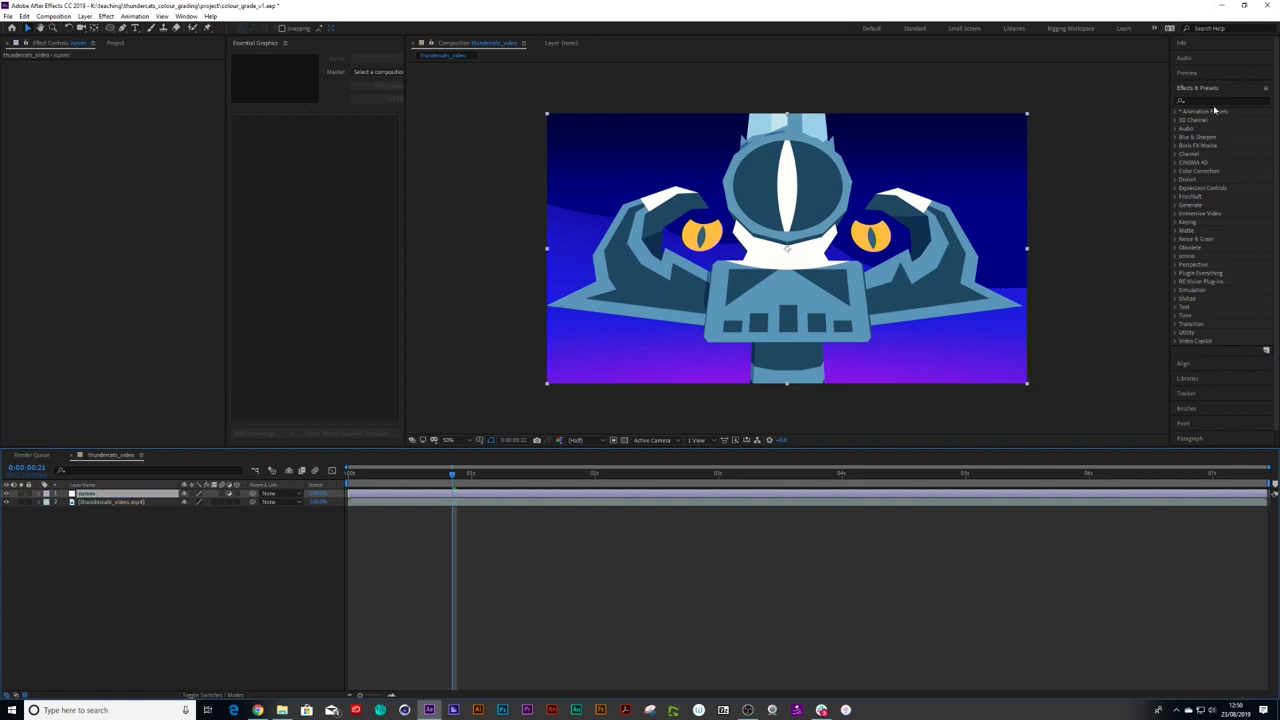
Step: Find the Curves color correction effect and apply it to the curves adjustment layer
{"action": "left_click", "coordinate": [1210, 102]}
{"action": "type", "text": "curves"}
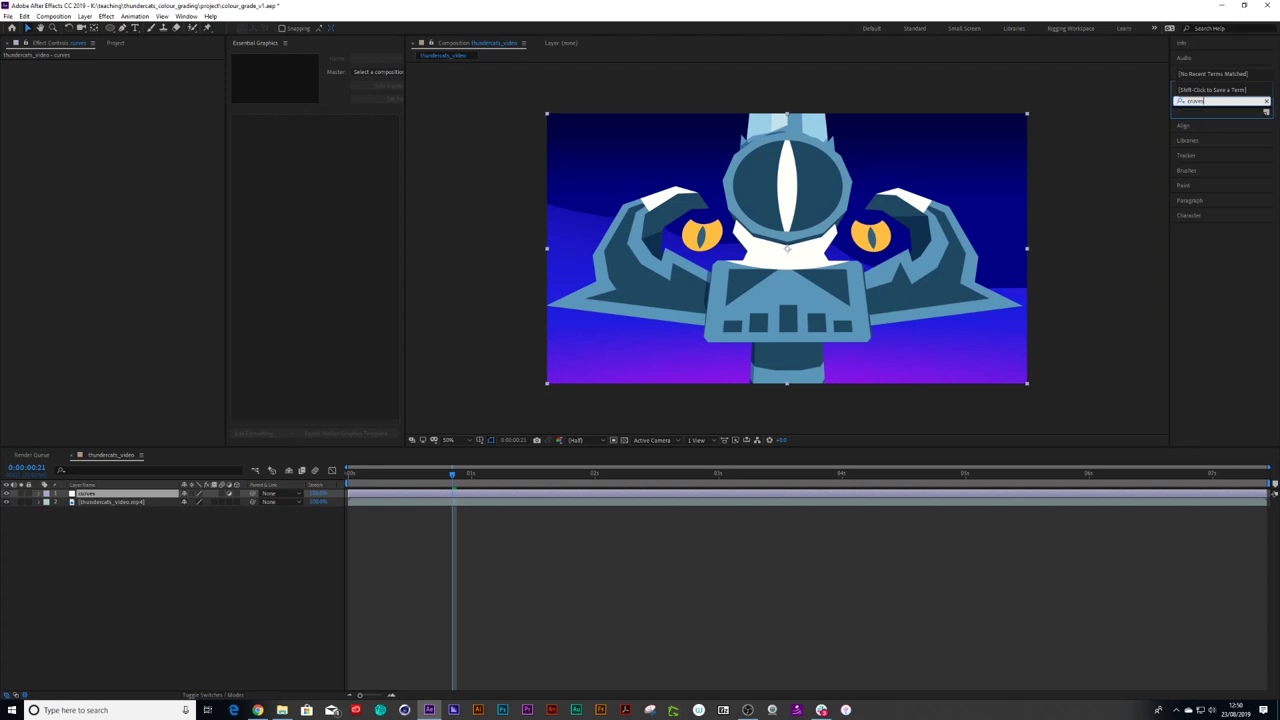
{"action": "key", "text": "BackSpace"}
{"action": "key", "text": "BackSpace"}
{"action": "key", "text": "BackSpace"}
{"action": "key", "text": "BackSpace"}
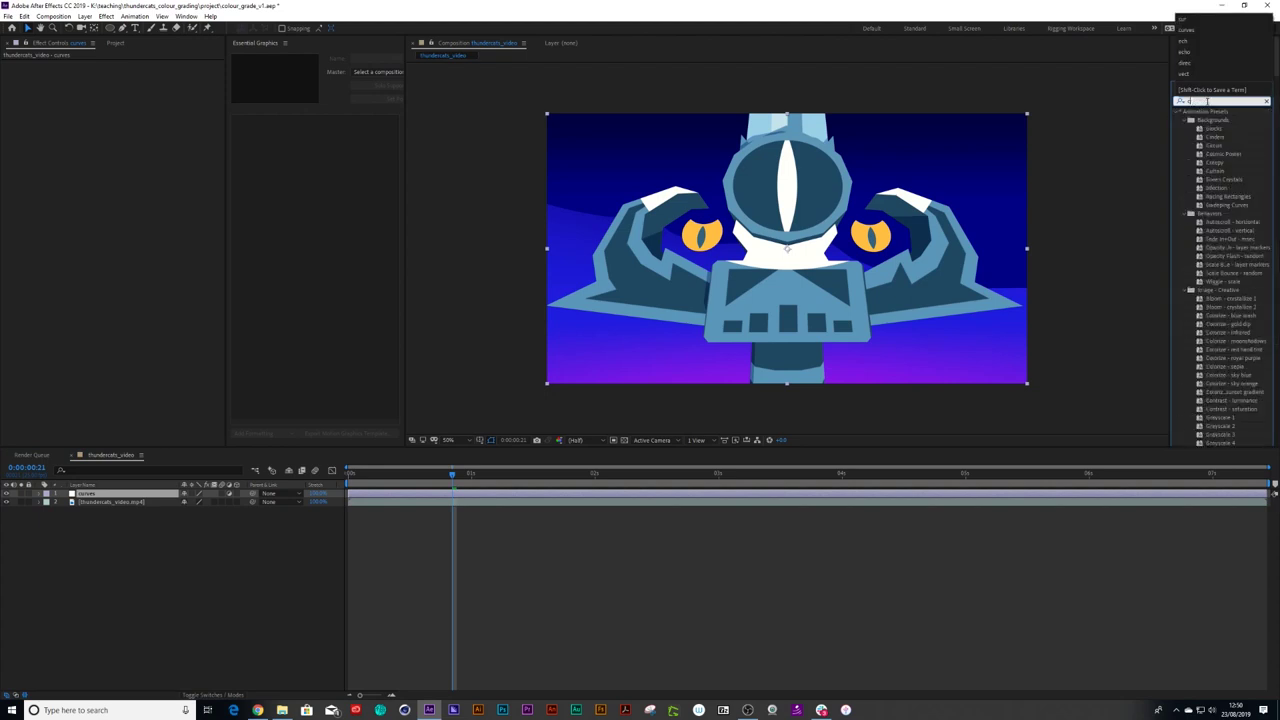
{"action": "type", "text": "urv"}
{"action": "left_click_drag", "start_coordinate": [1212, 145], "coordinate": [95, 495]}
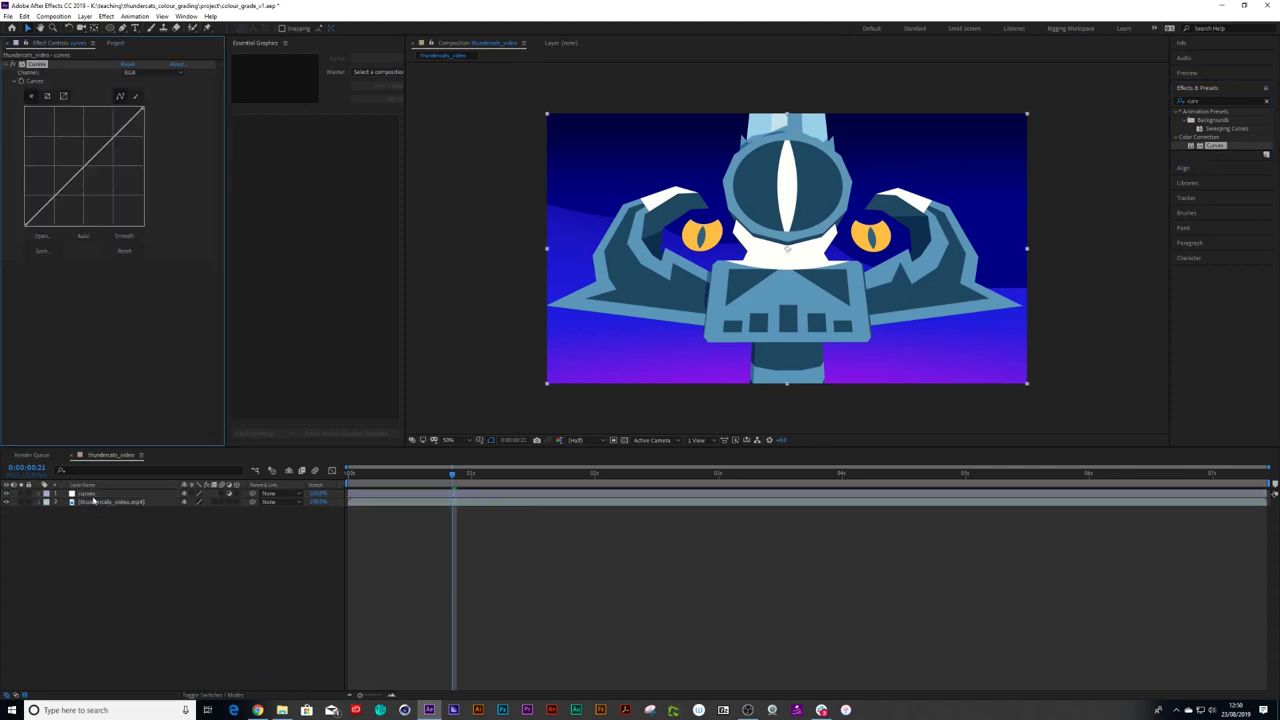
Step: Shape a gentle S-curve in the RGB channel, slightly raising the highlights and lowering the shadows to boost contrast
{"action": "left_click", "coordinate": [109, 141]}
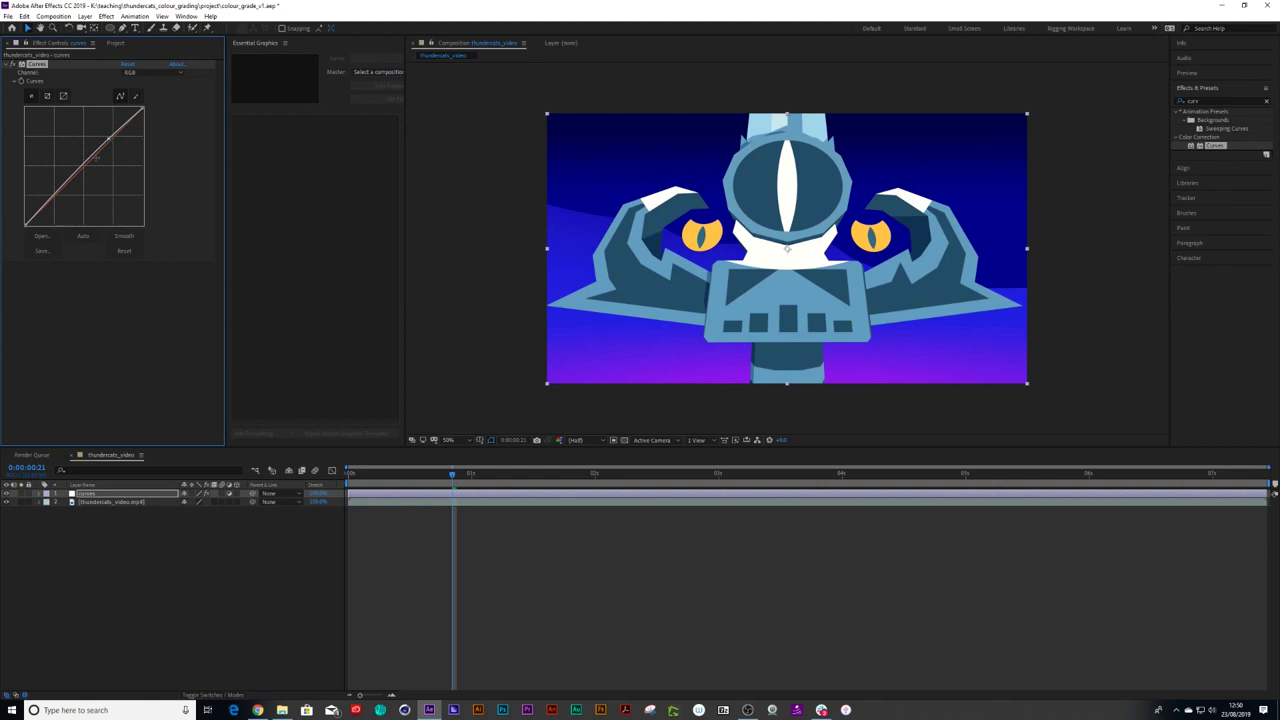
{"action": "left_click_drag", "start_coordinate": [60, 187], "coordinate": [66, 192]}
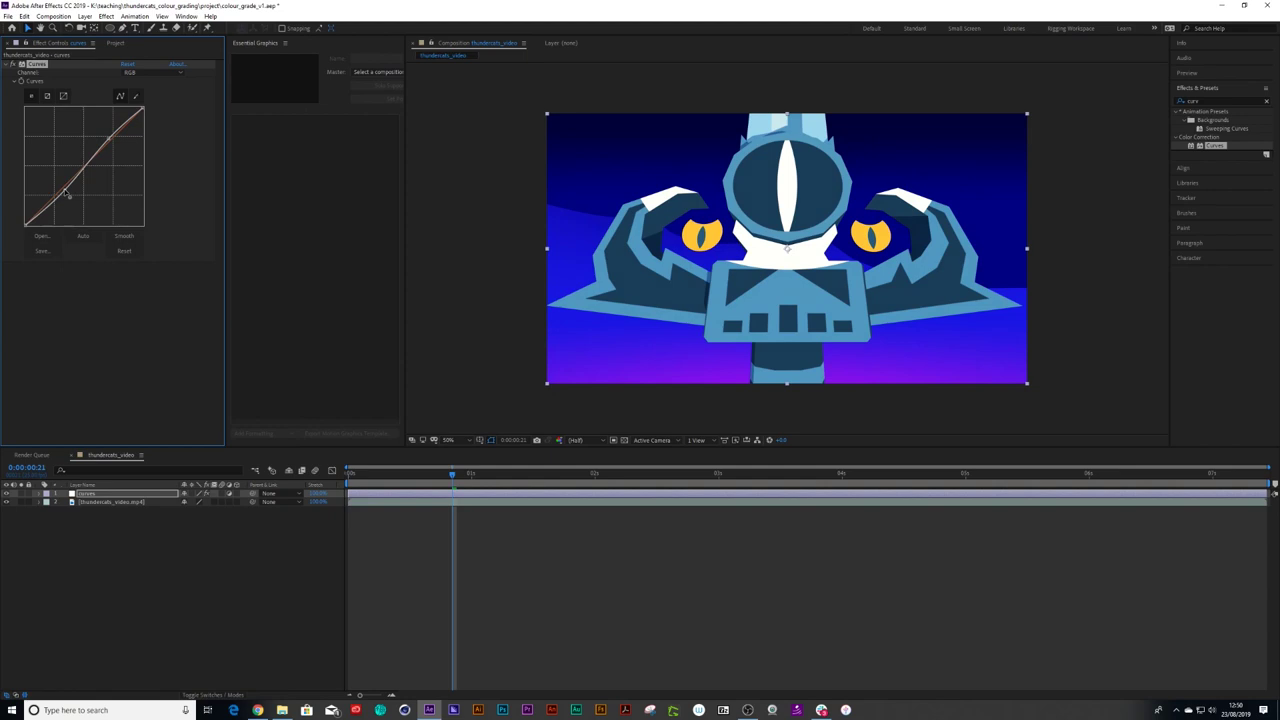
{"action": "left_click", "coordinate": [86, 502]}
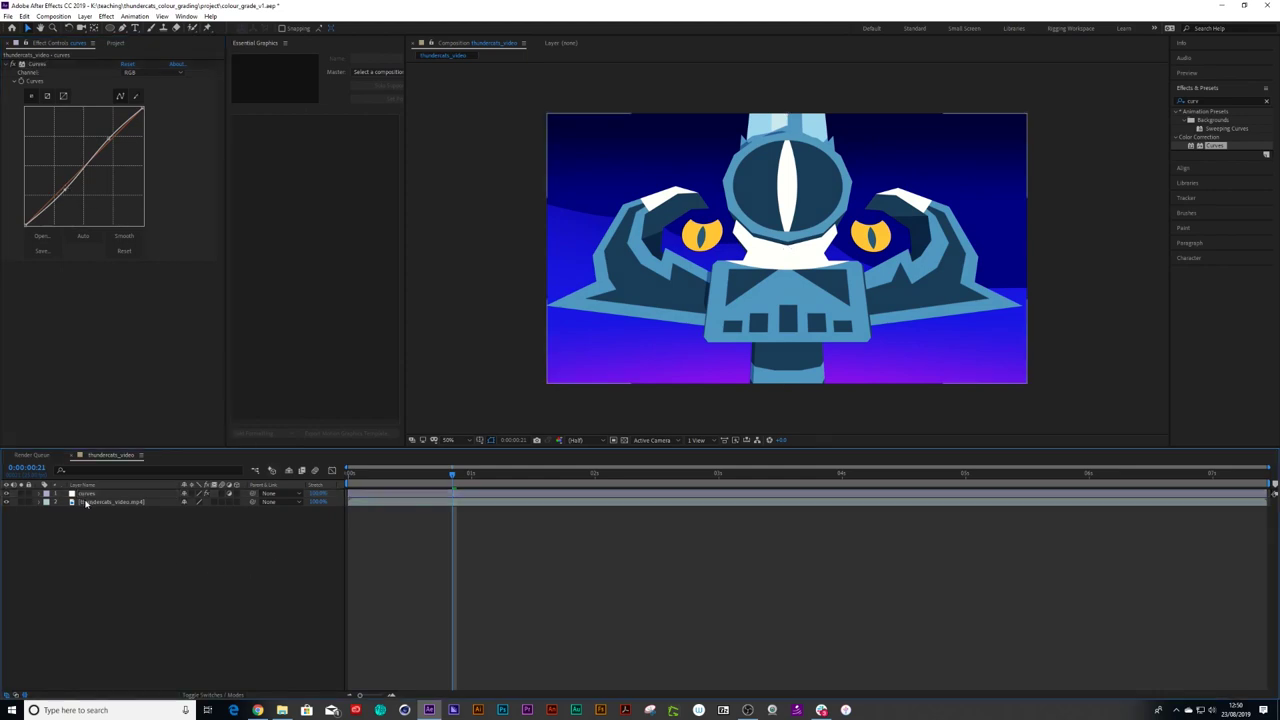
{"action": "left_click", "coordinate": [86, 495]}
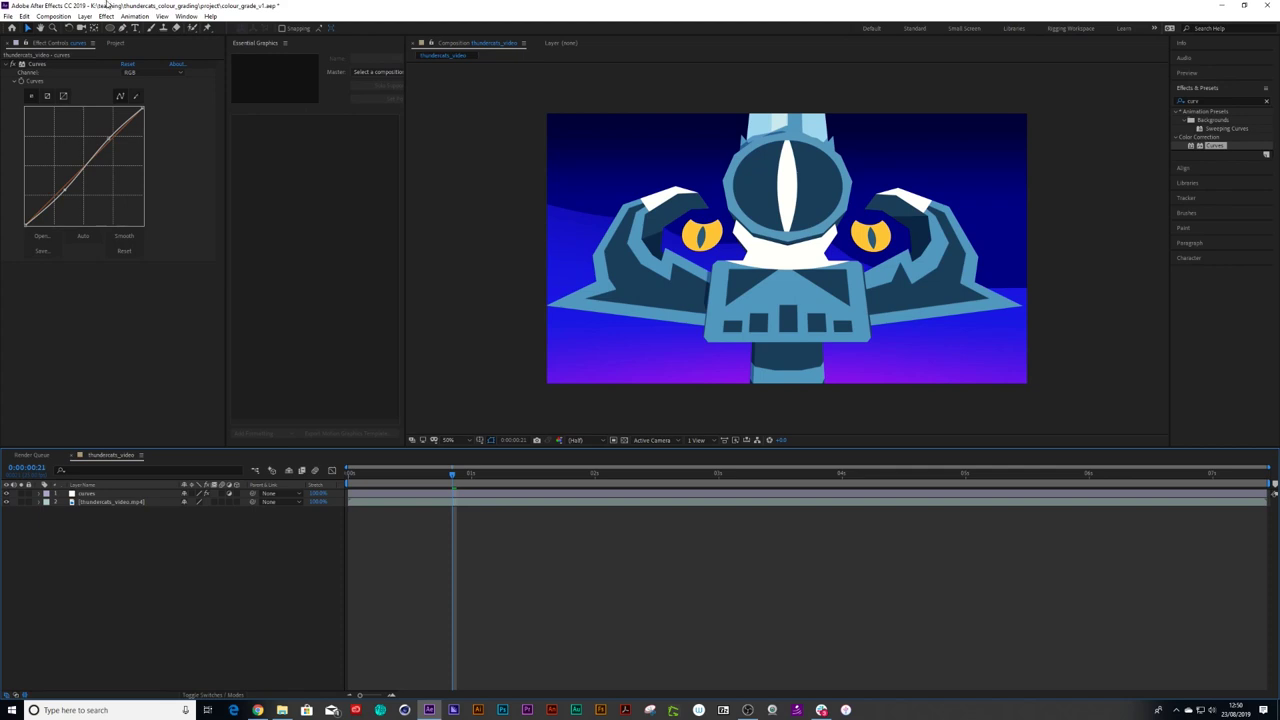
Step: Duplicate the curves adjustment layer and rename the copy as vin
{"action": "left_click", "coordinate": [90, 495]}
{"action": "key", "text": "ctrl+d"}
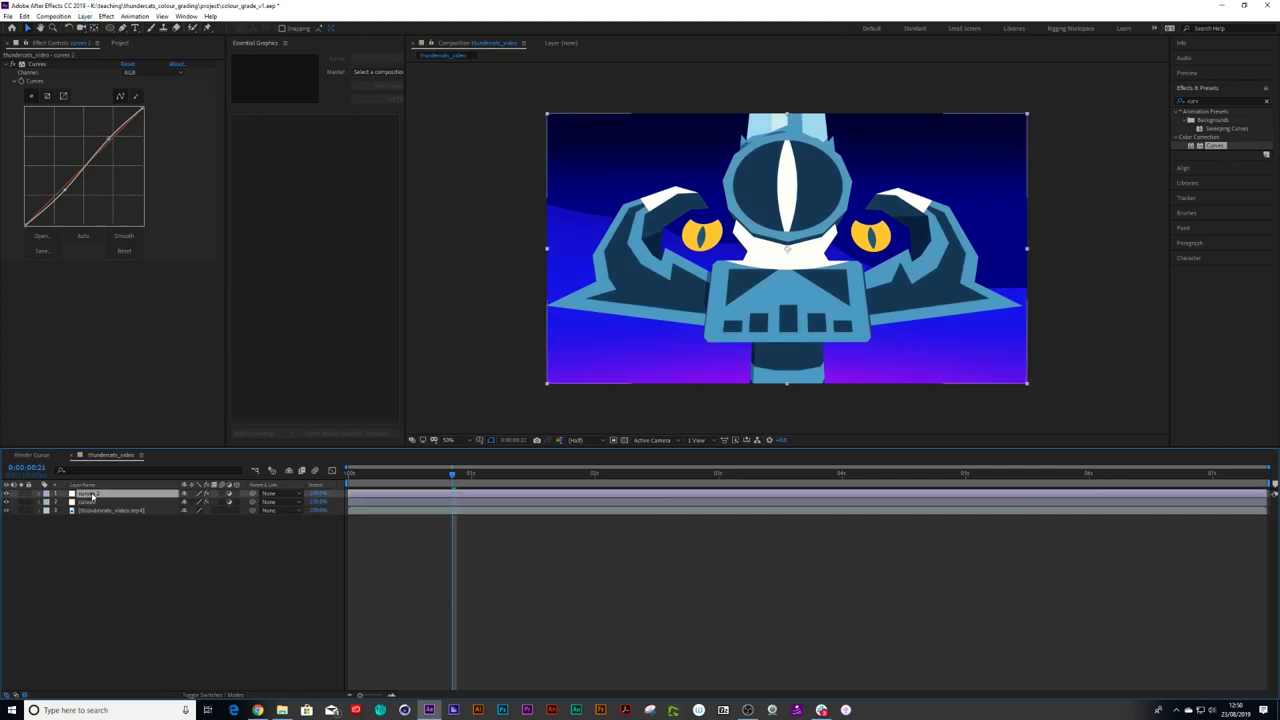
{"action": "key", "text": "Return"}
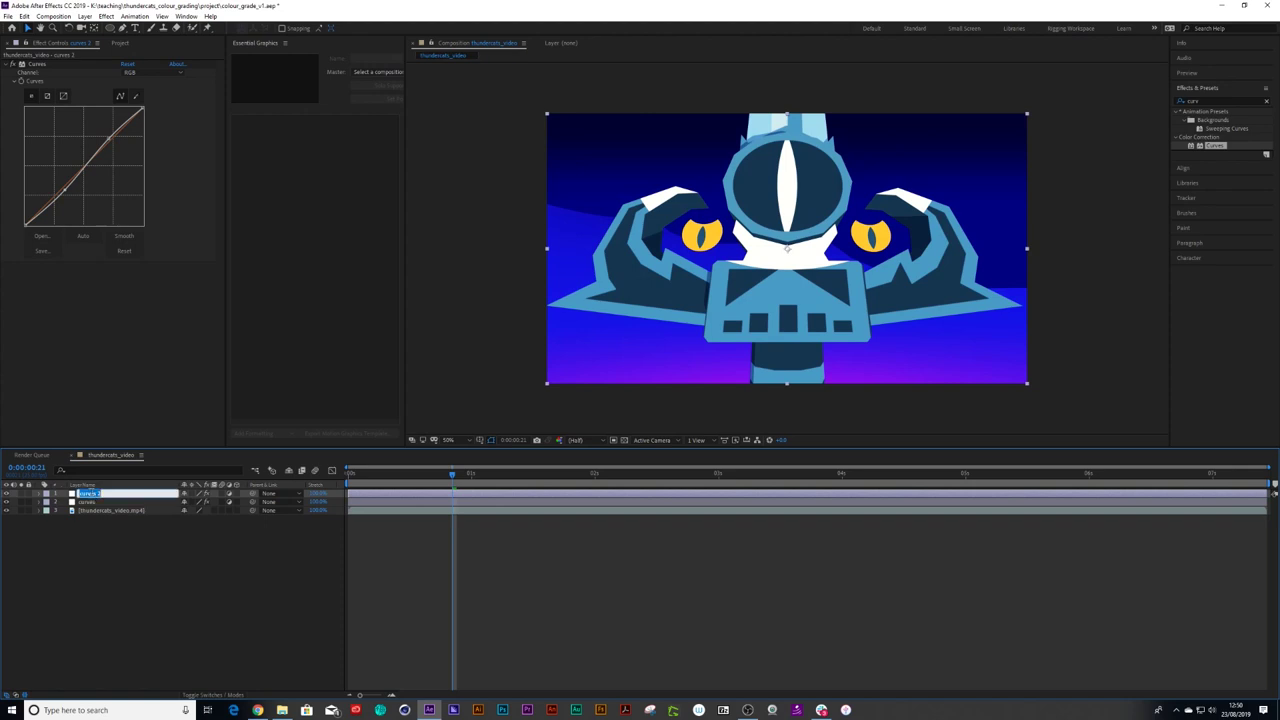
{"action": "type", "text": "sat"}
{"action": "key", "text": "Return"}
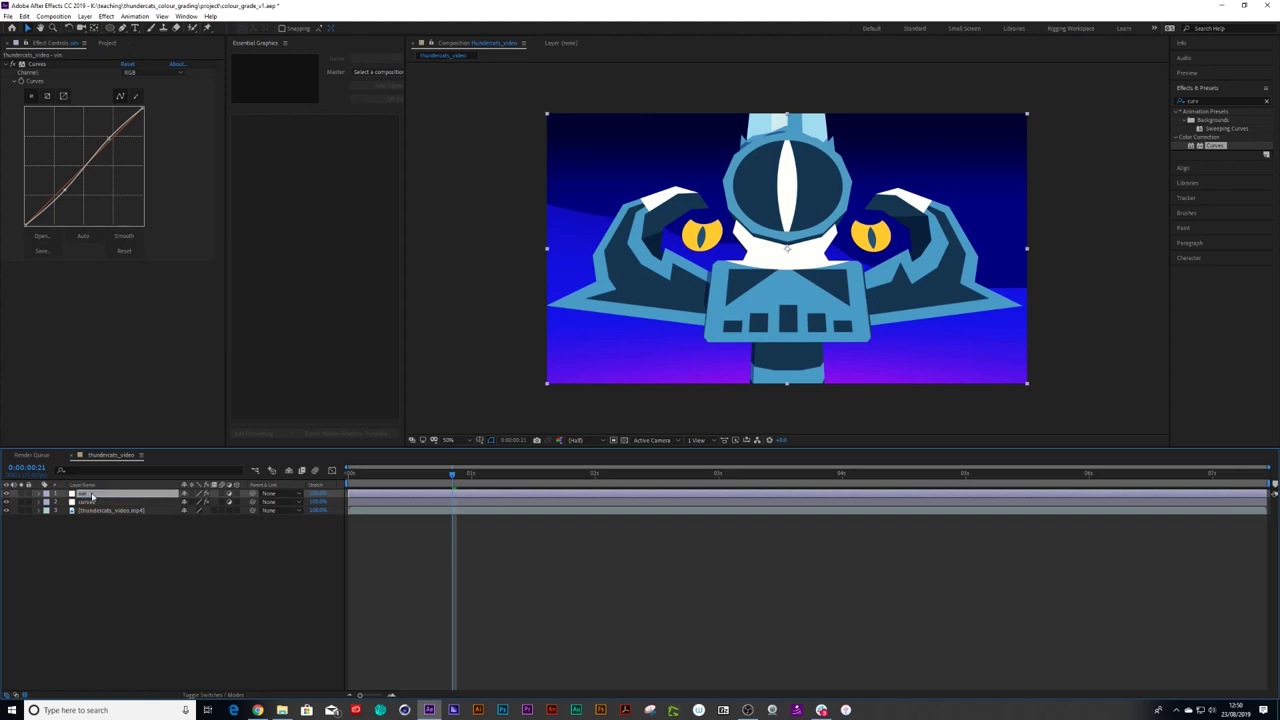
Step: Replace the vin layer's Curves effect with a fresh one, and darken the image by lowering its white point and shadows
{"action": "left_click", "coordinate": [40, 65]}
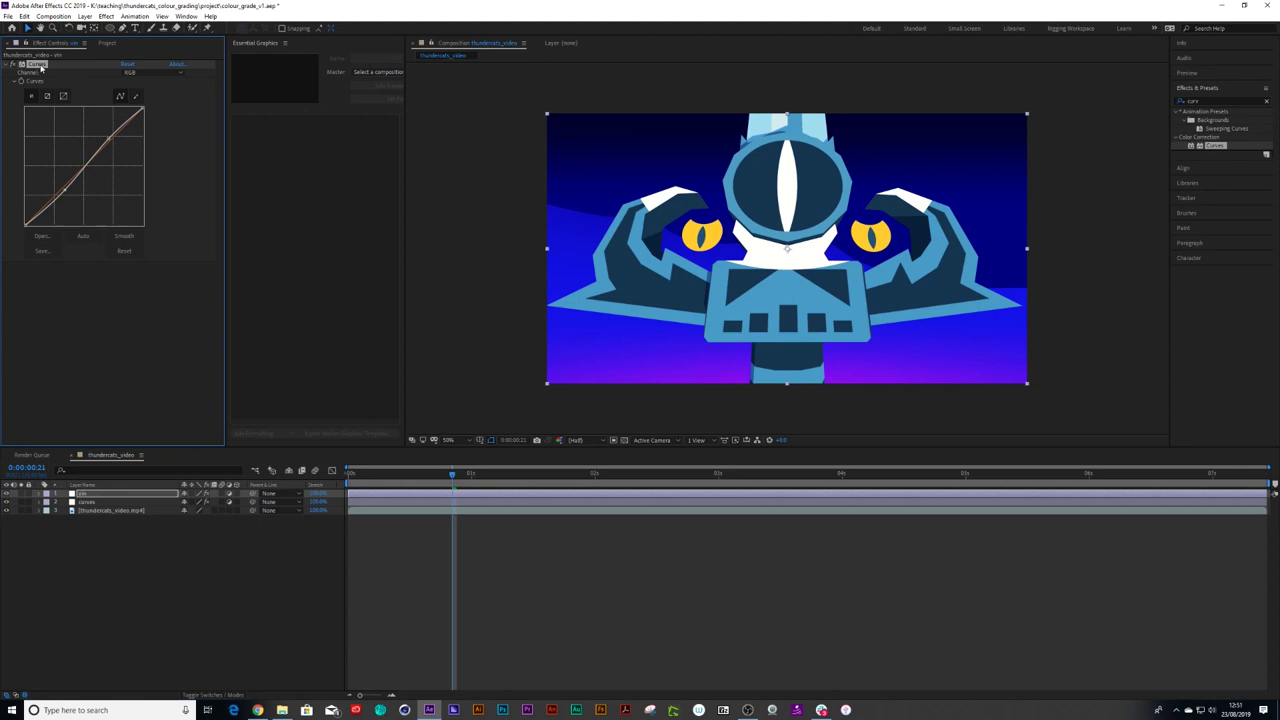
{"action": "key", "text": "Delete"}
{"action": "left_click", "coordinate": [1213, 102]}
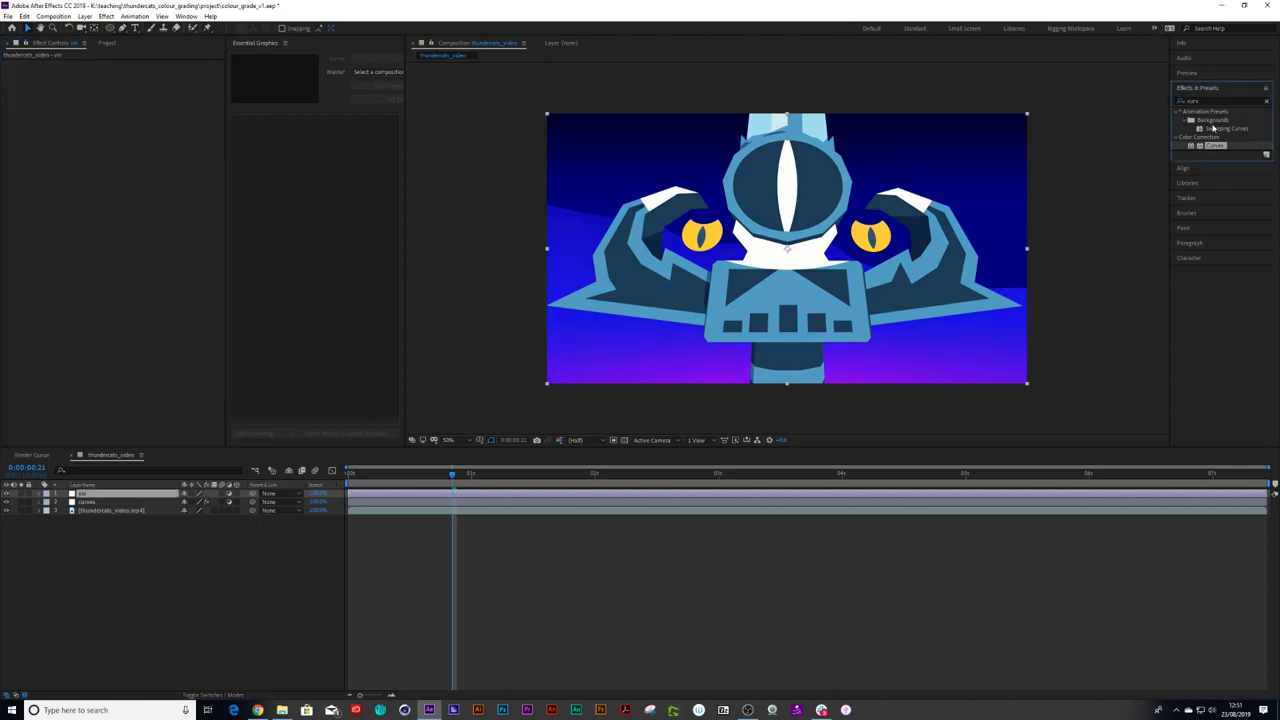
{"action": "left_click_drag", "start_coordinate": [1215, 146], "coordinate": [90, 507]}
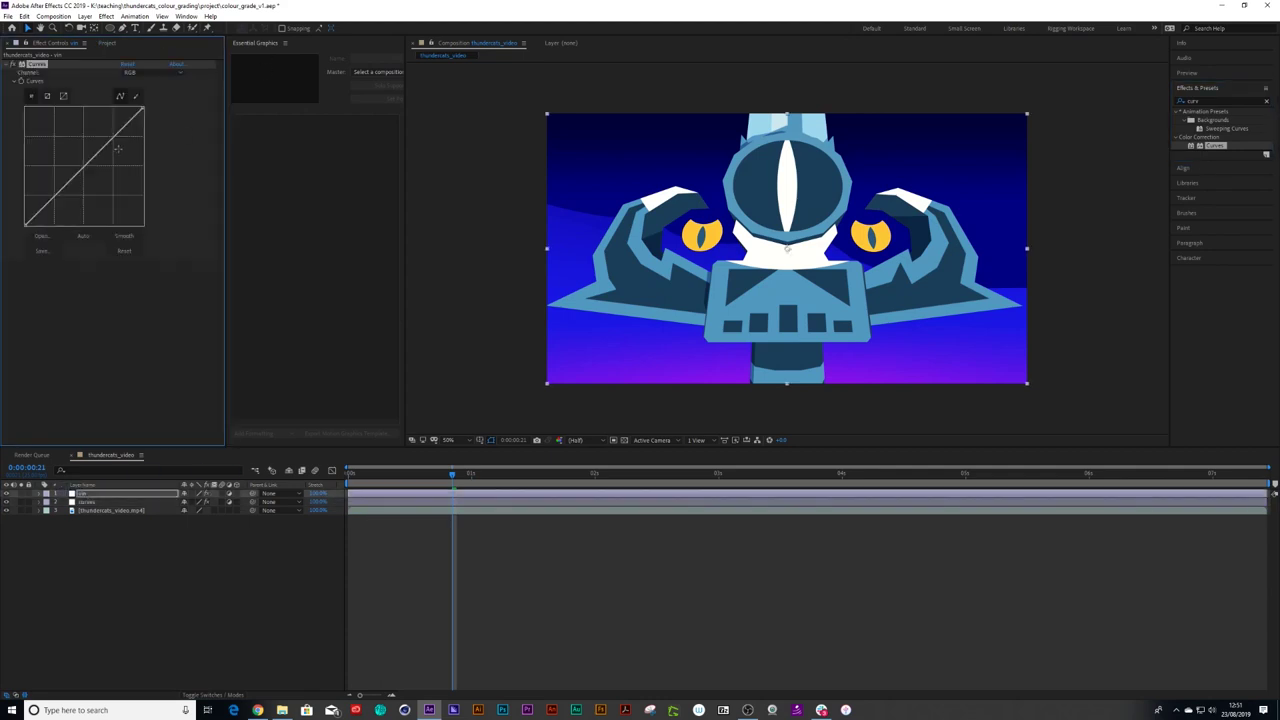
{"action": "left_click_drag", "start_coordinate": [143, 108], "coordinate": [147, 147]}
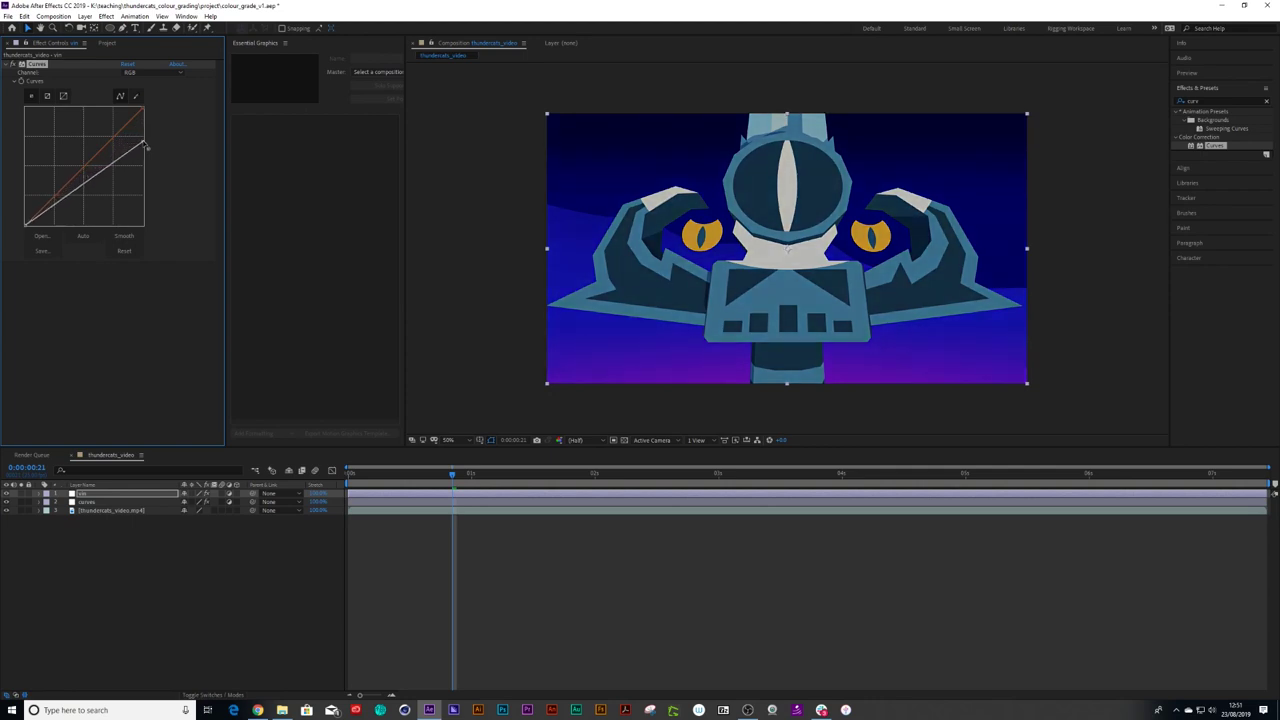
{"action": "left_click_drag", "start_coordinate": [52, 205], "coordinate": [56, 213]}
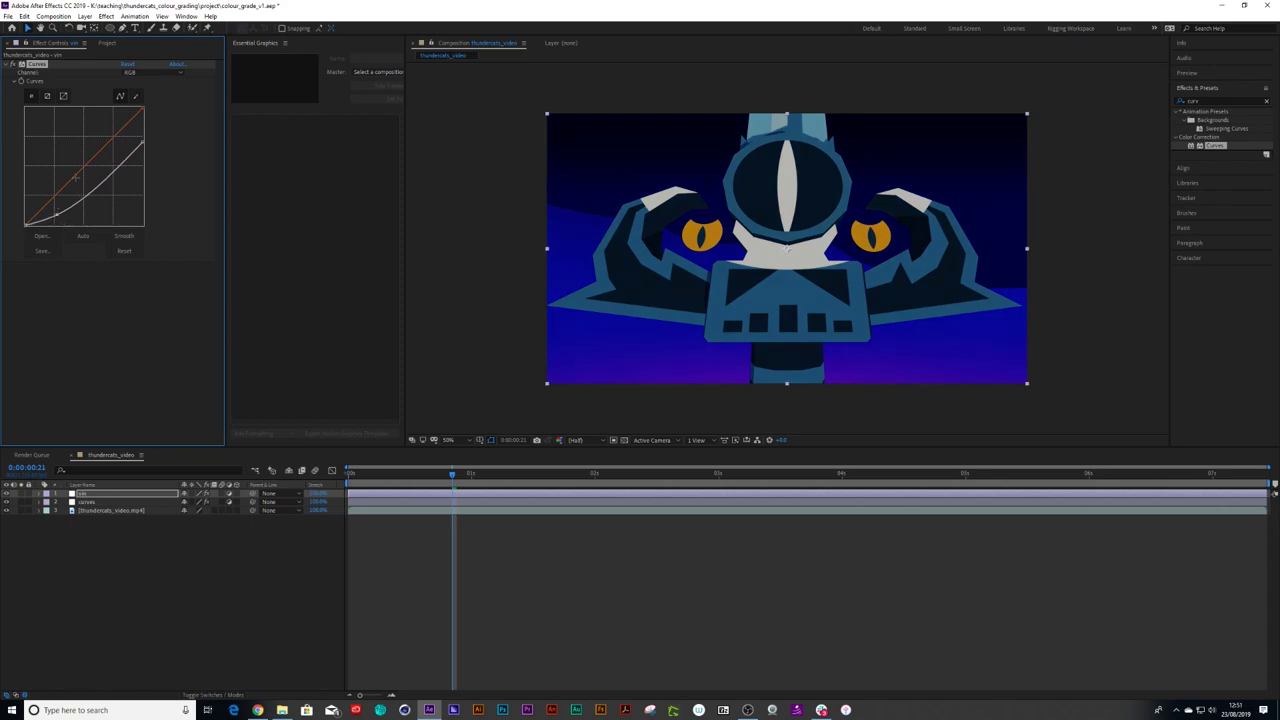
Step: Add an inverted elliptical mask filling the frame to the vin layer, feathered by about 200 pixels
{"action": "double_click", "coordinate": [110, 28]}
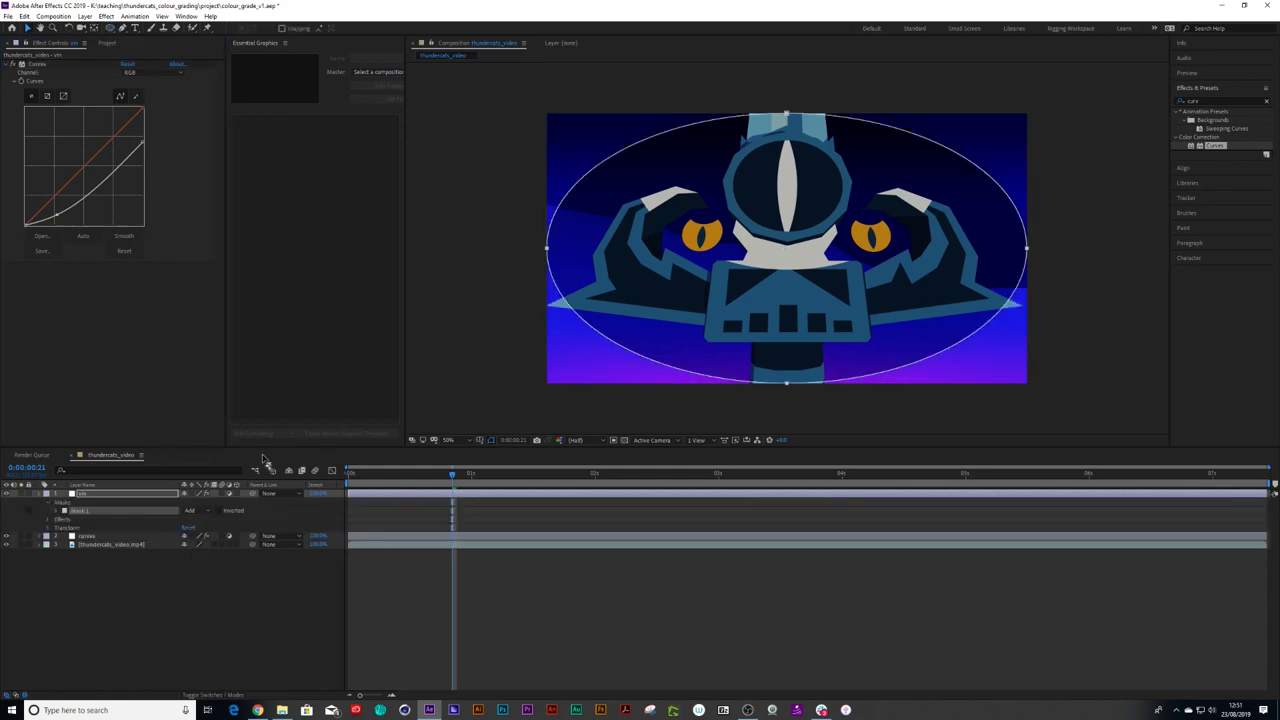
{"action": "left_click", "coordinate": [220, 511]}
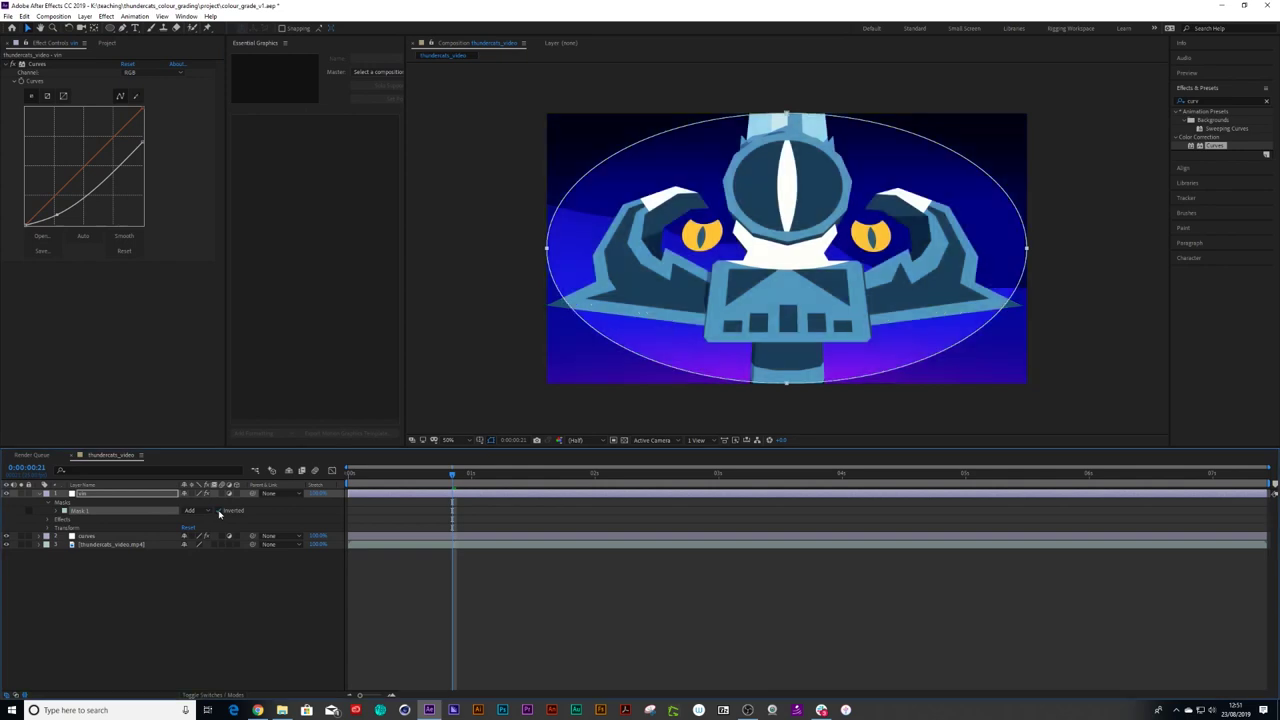
{"action": "left_click", "coordinate": [55, 513]}
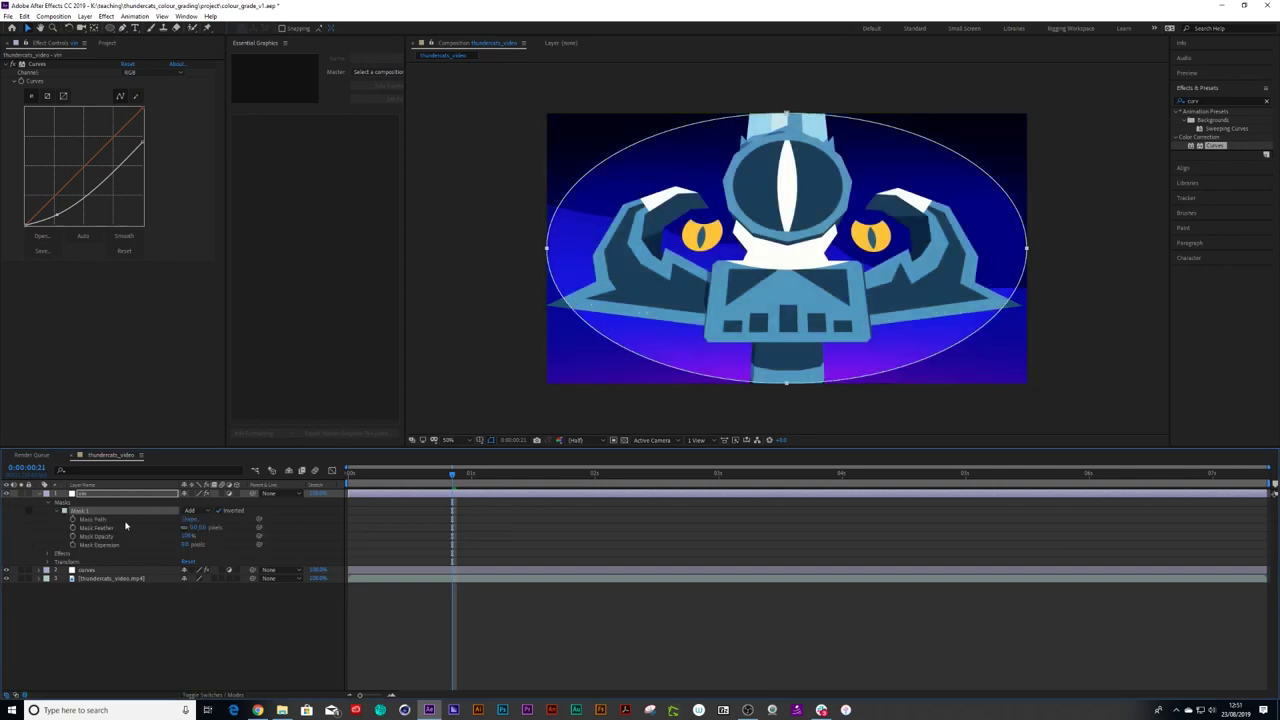
{"action": "left_click_drag", "start_coordinate": [210, 527], "coordinate": [282, 523]}
{"action": "left_click", "coordinate": [412, 534]}
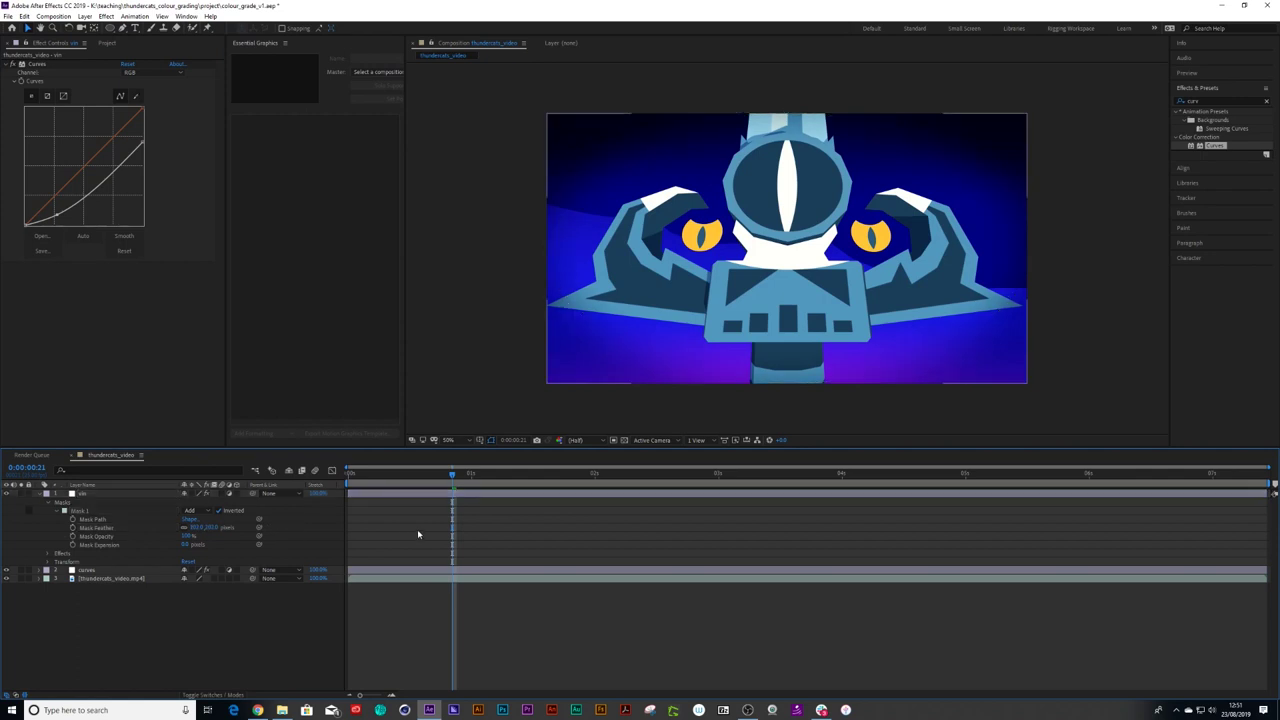
Step: Widen the vin layer's elliptical mask by moving its two side points slightly beyond the frame edges
{"action": "left_click", "coordinate": [85, 497]}
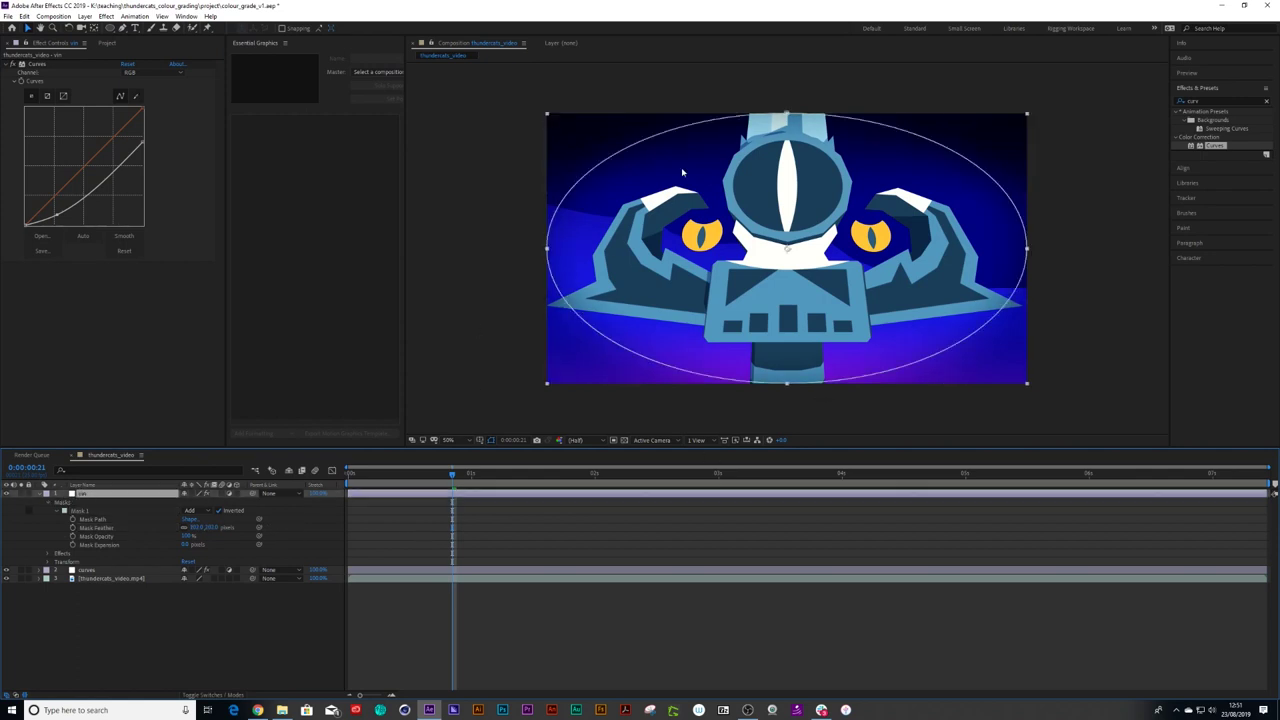
{"action": "left_click", "coordinate": [758, 106]}
{"action": "left_click_drag", "start_coordinate": [790, 111], "coordinate": [791, 112]}
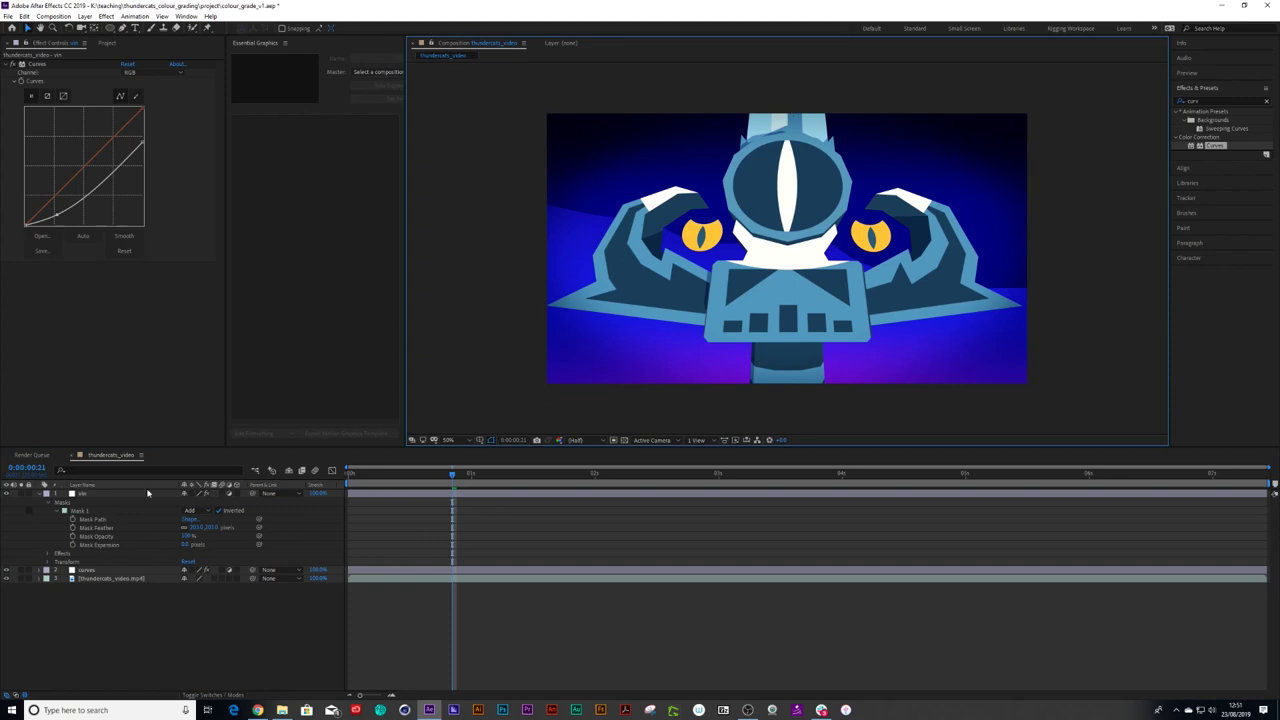
{"action": "left_click", "coordinate": [83, 519]}
{"action": "double_click", "coordinate": [786, 114]}
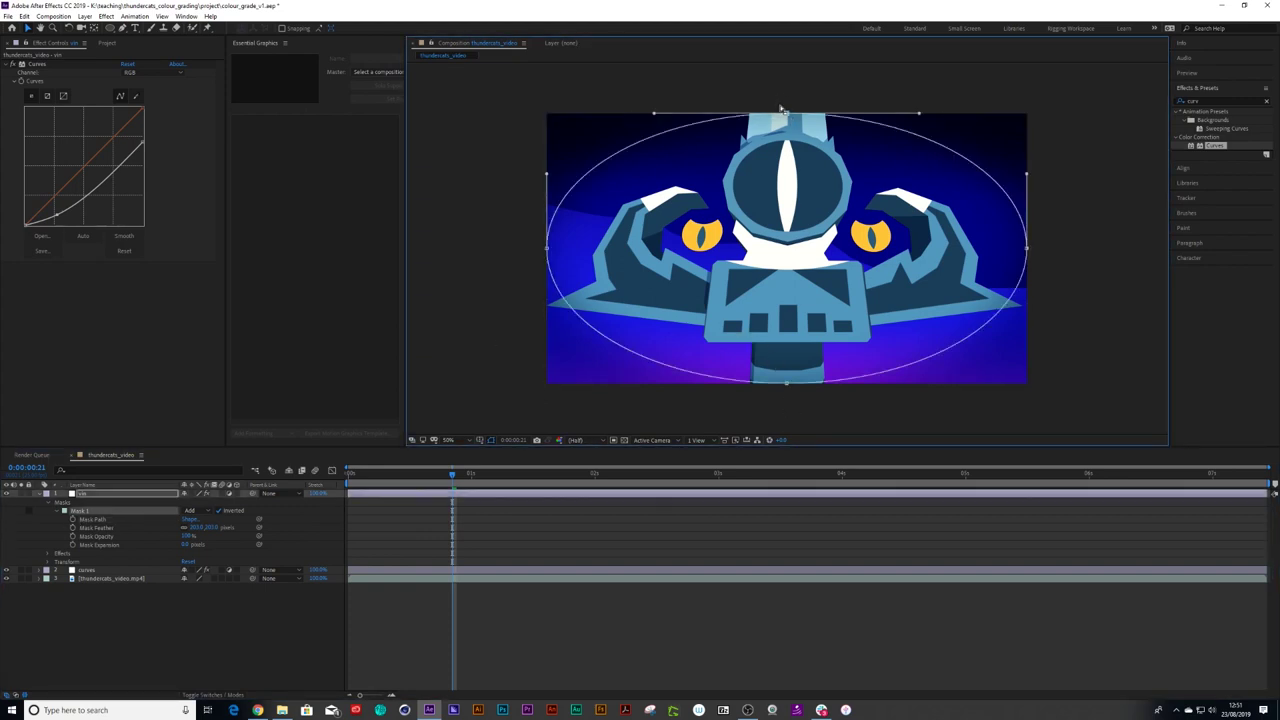
{"action": "left_click_drag", "start_coordinate": [546, 250], "coordinate": [520, 248]}
{"action": "left_click_drag", "start_coordinate": [1027, 250], "coordinate": [1054, 248]}
Step: Make the vignette mask irregular by tilting and raising its lowest point and moving its highest point above the frame
{"action": "left_click", "coordinate": [787, 383]}
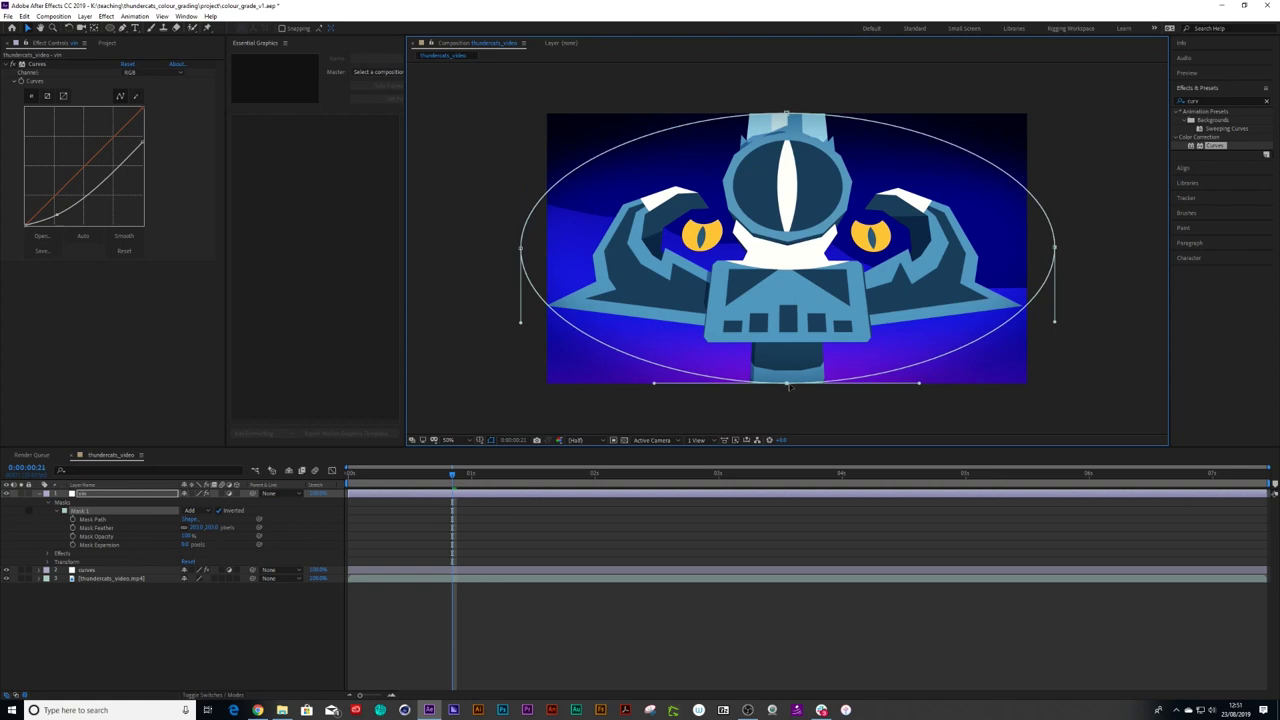
{"action": "left_click_drag", "start_coordinate": [652, 385], "coordinate": [656, 437]}
{"action": "left_click_drag", "start_coordinate": [787, 385], "coordinate": [790, 352]}
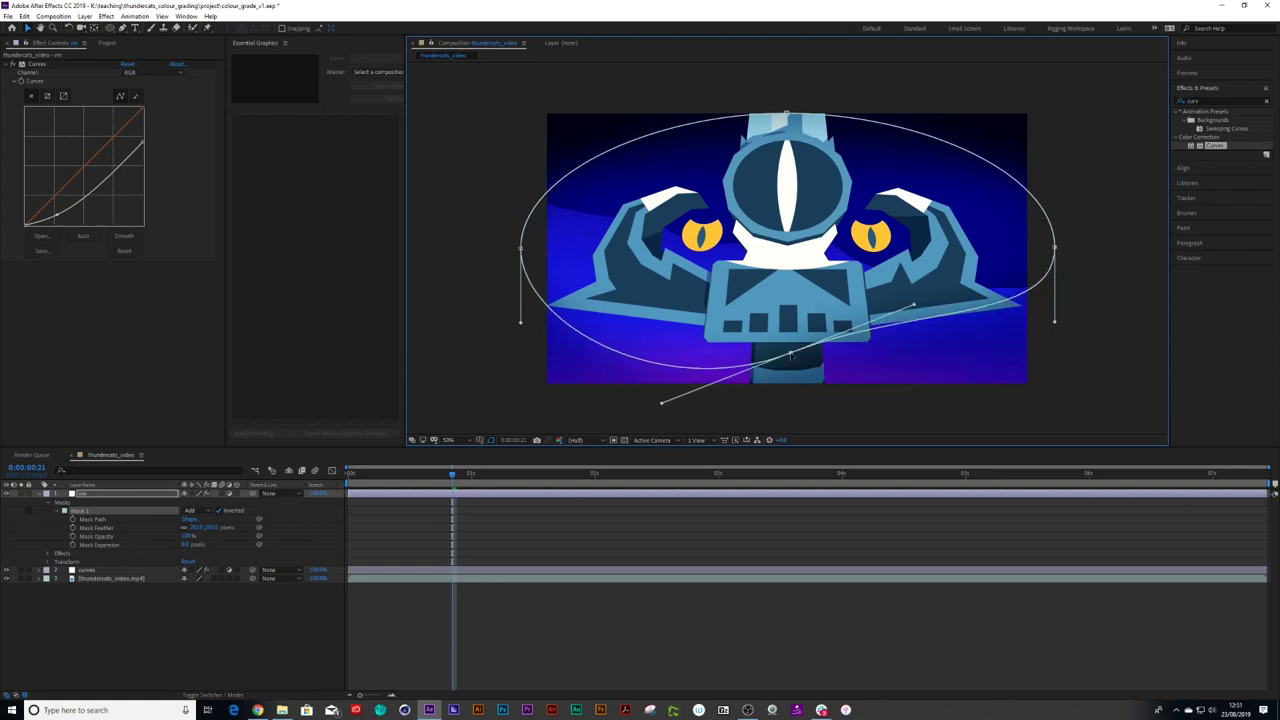
{"action": "left_click", "coordinate": [800, 107]}
{"action": "left_click_drag", "start_coordinate": [800, 107], "coordinate": [819, 88]}
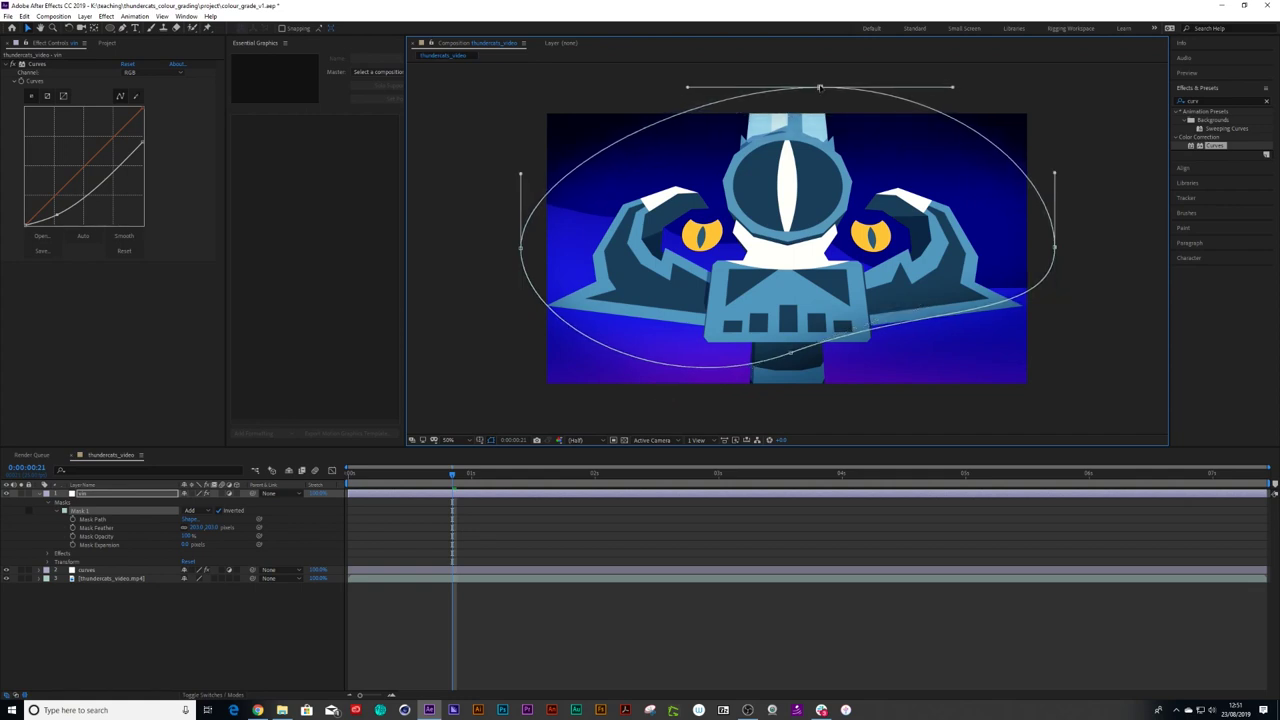
{"action": "left_click", "coordinate": [693, 416]}
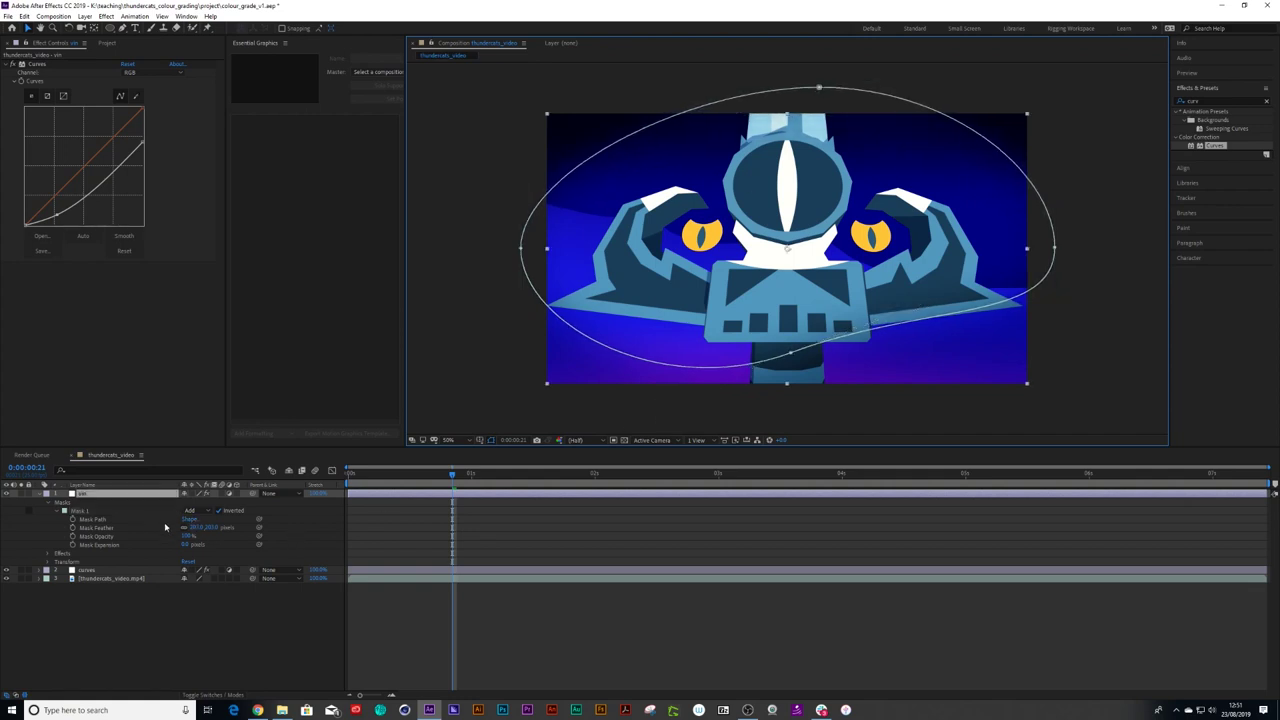
Step: Reduce the vin layer's opacity to soften the vignette
{"action": "left_click", "coordinate": [82, 494]}
{"action": "key", "text": "t"}
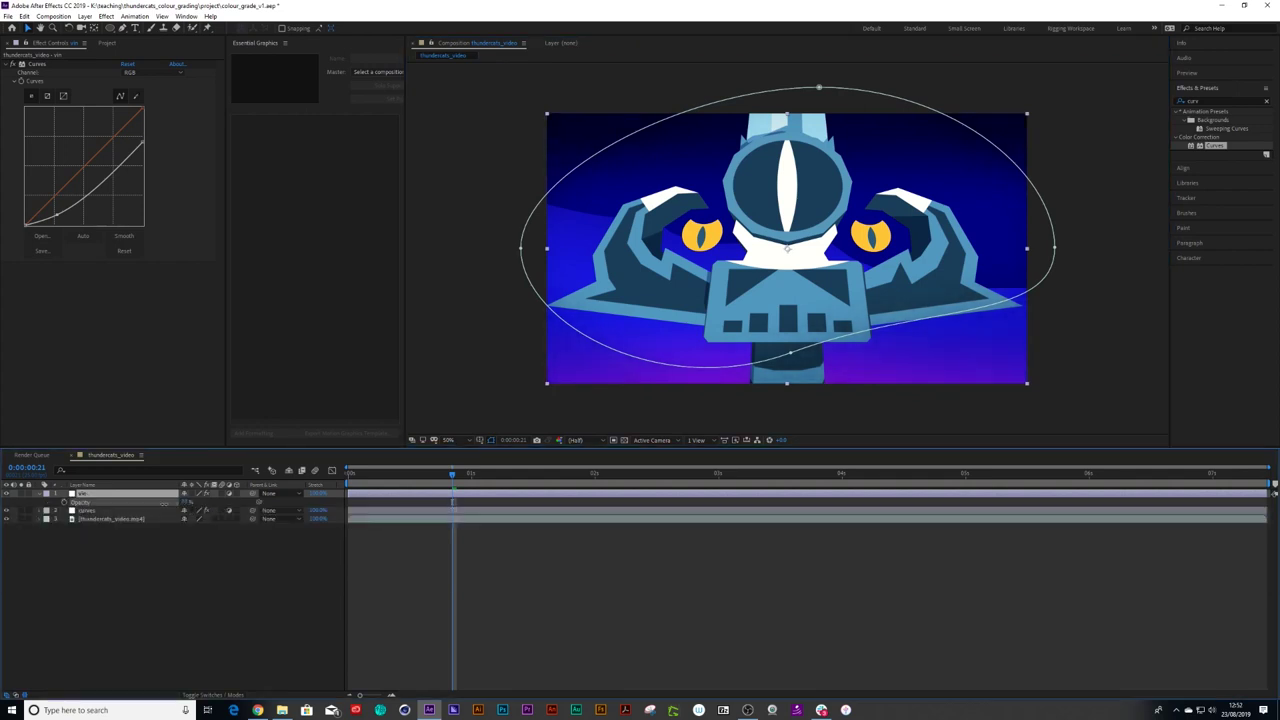
{"action": "left_click_drag", "start_coordinate": [172, 502], "coordinate": [169, 504]}
{"action": "key", "text": "Return"}
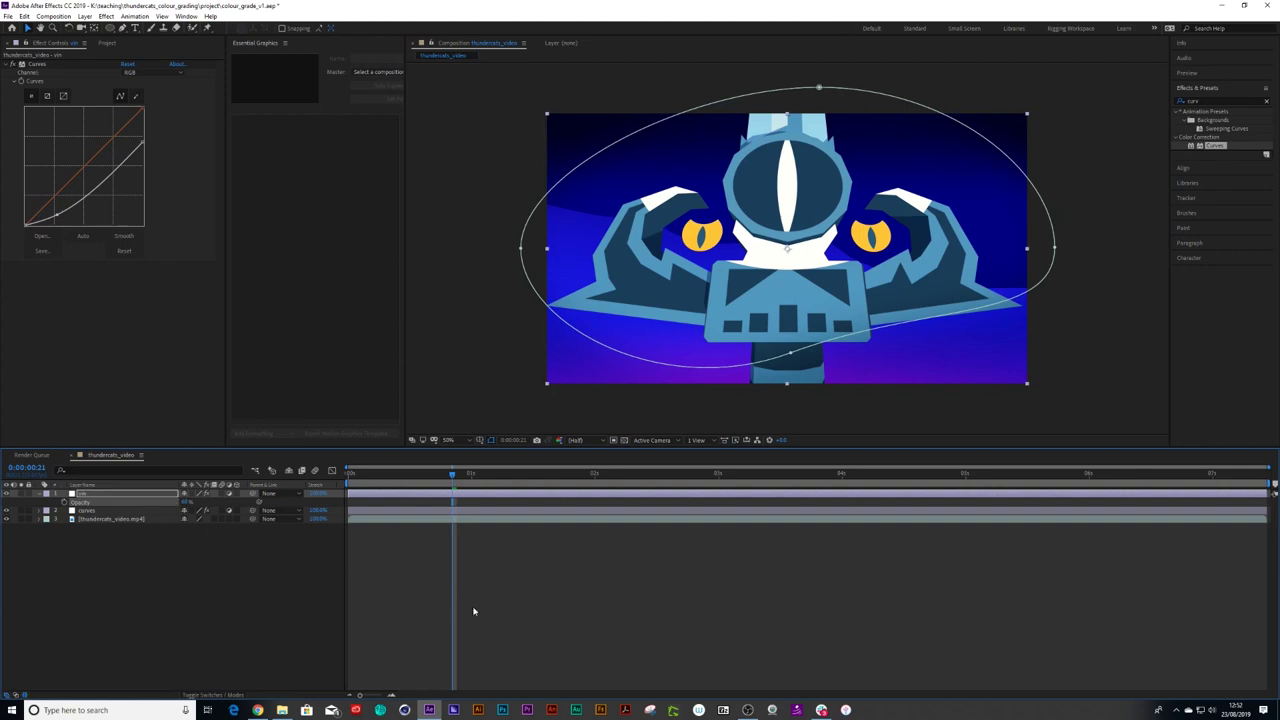
Step: Preview the vignetted grade by scrubbing through the first second of the composition
{"action": "key", "text": "comma"}
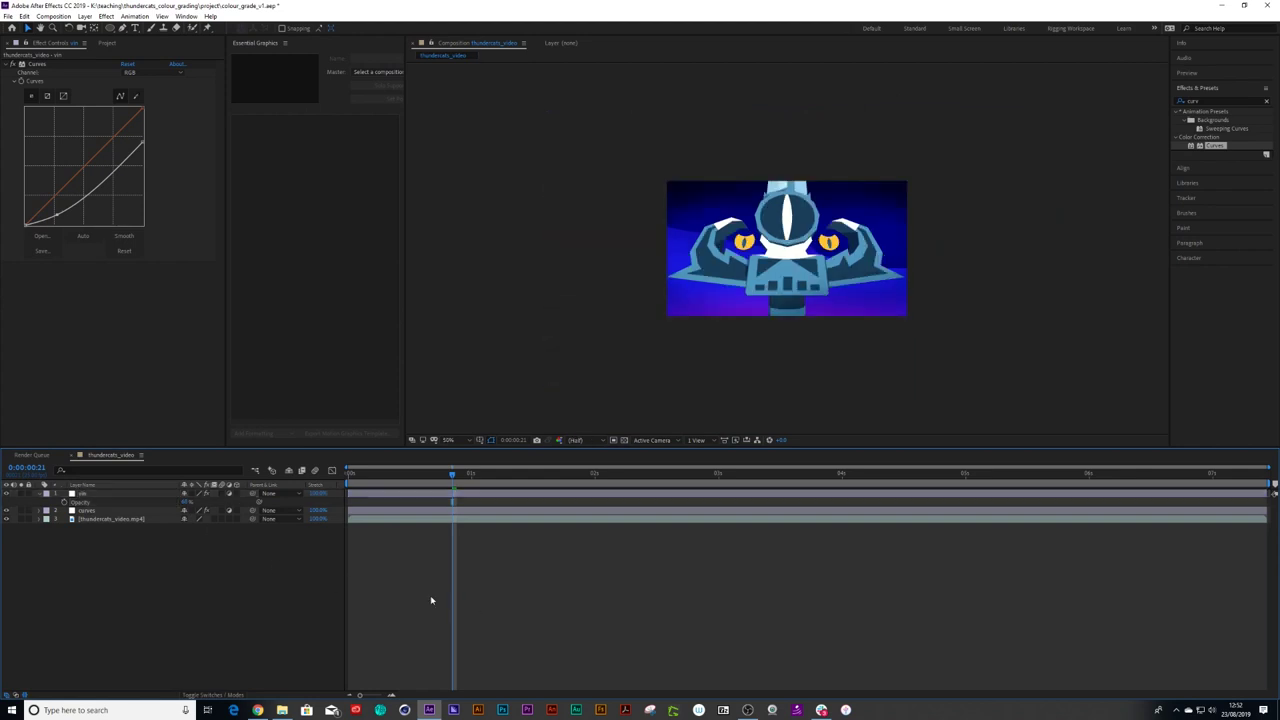
{"action": "key", "text": "period"}
{"action": "left_click", "coordinate": [354, 476]}
{"action": "left_click_drag", "start_coordinate": [355, 481], "coordinate": [457, 487]}
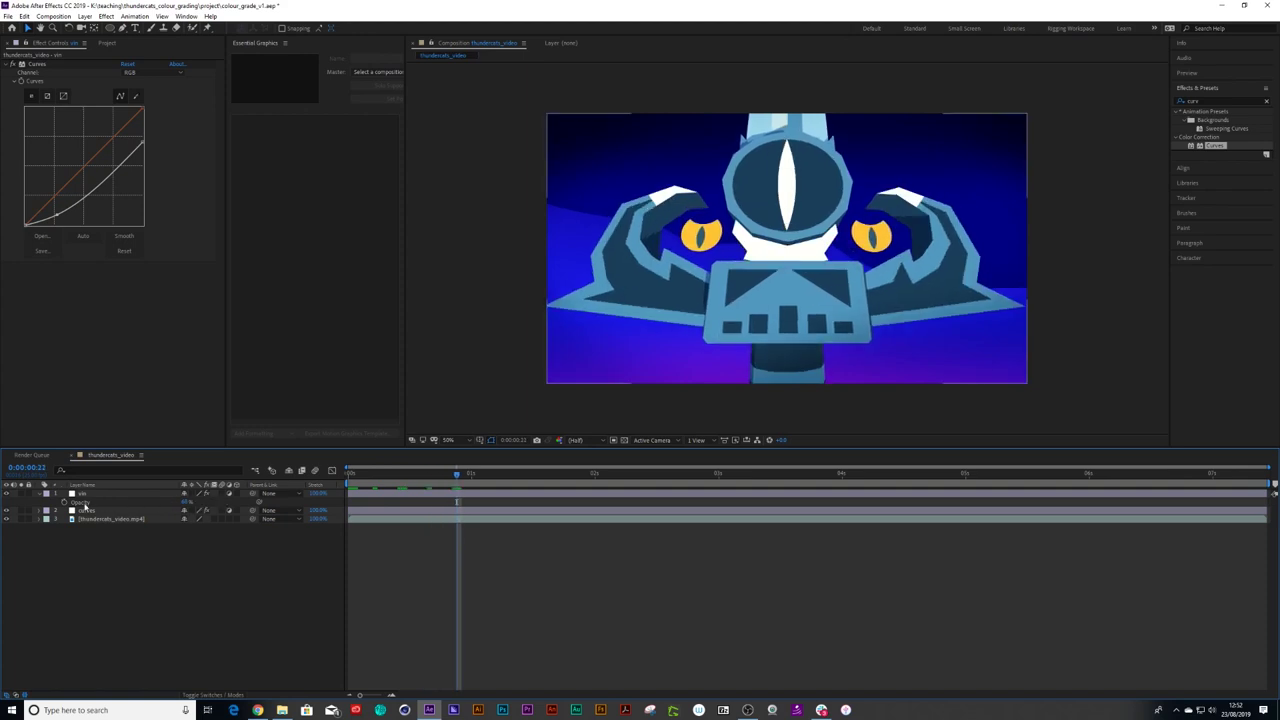
Step: Lock the vin and curves layers and turn off their visibility
{"action": "left_click", "coordinate": [29, 493]}
{"action": "left_click", "coordinate": [29, 510]}
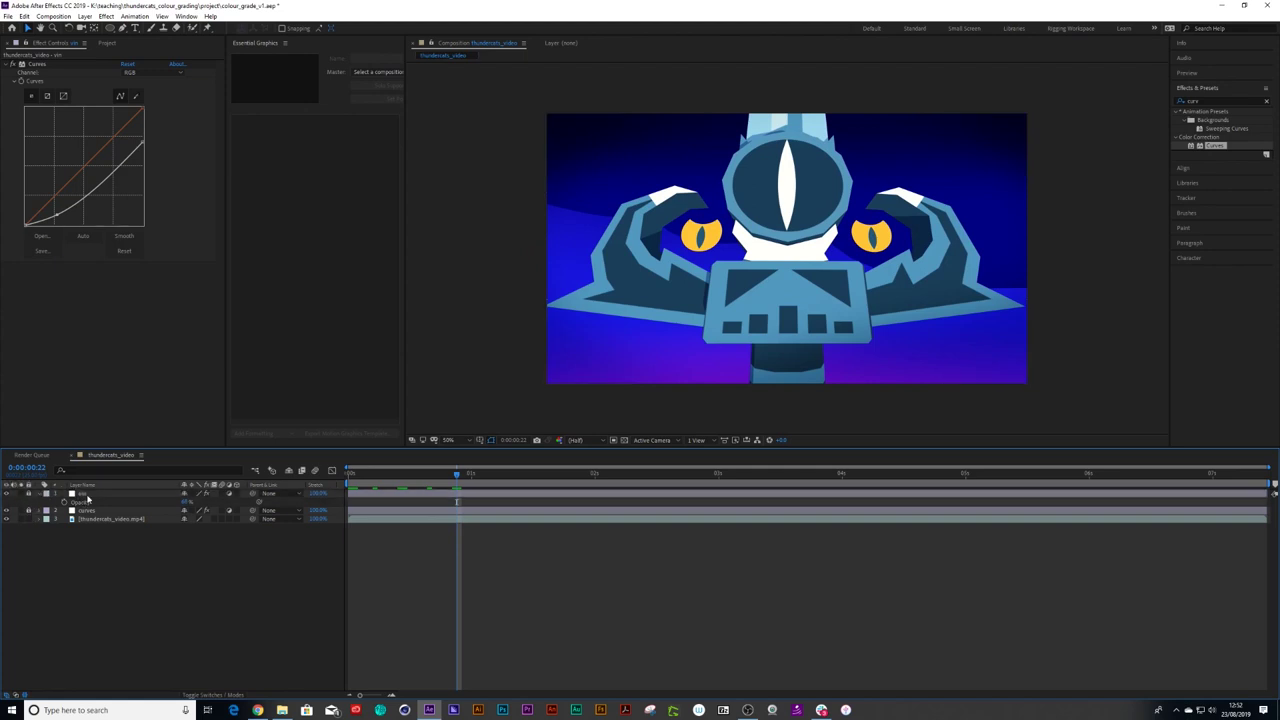
{"action": "left_click", "coordinate": [6, 493]}
{"action": "left_click", "coordinate": [6, 510]}
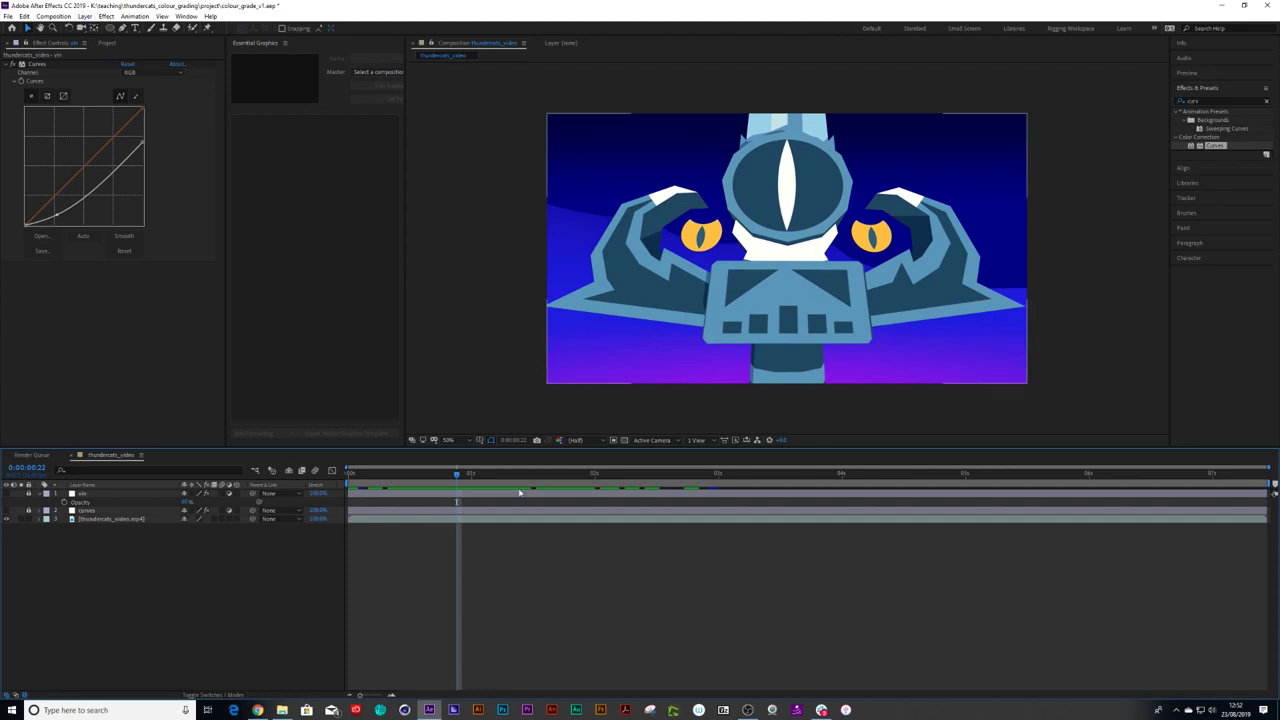
Step: At 0:00:01:08, create an adjustment layer named "red curve" and give it a red label colour
{"action": "left_click_drag", "start_coordinate": [459, 476], "coordinate": [512, 486]}
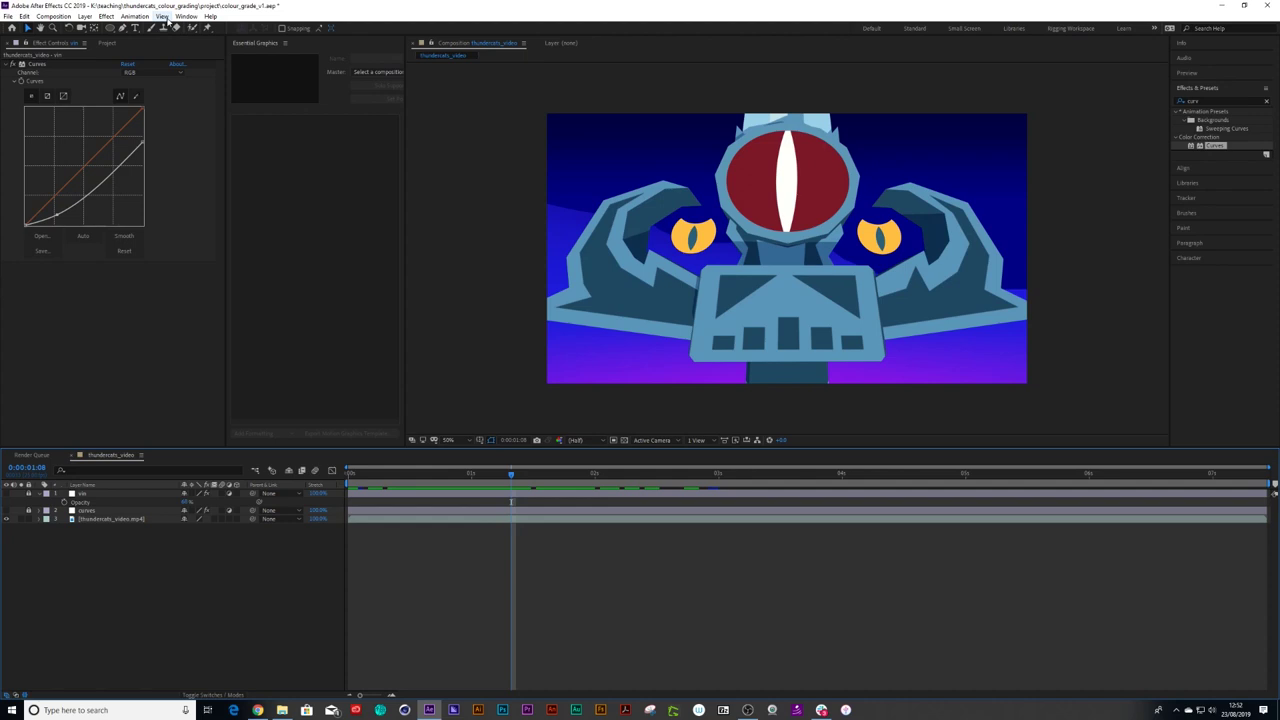
{"action": "left_click", "coordinate": [85, 16]}
{"action": "mouse_move", "coordinate": [93, 28]}
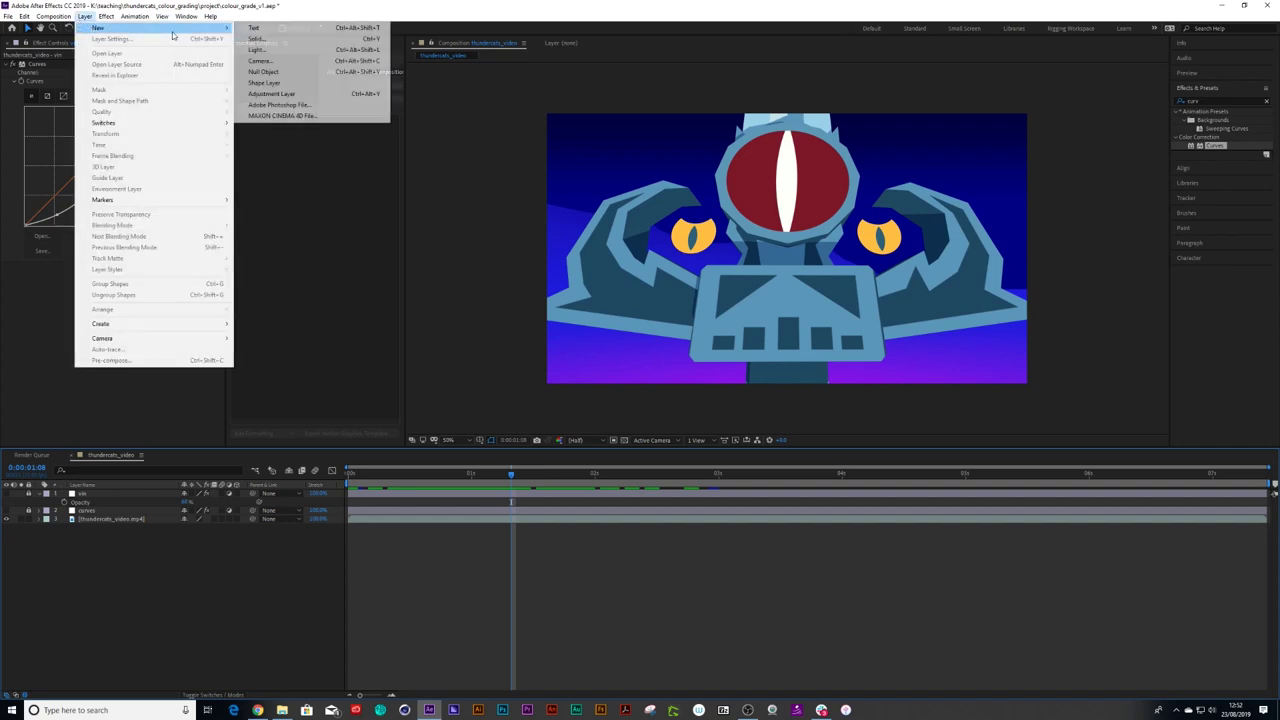
{"action": "left_click", "coordinate": [271, 93]}
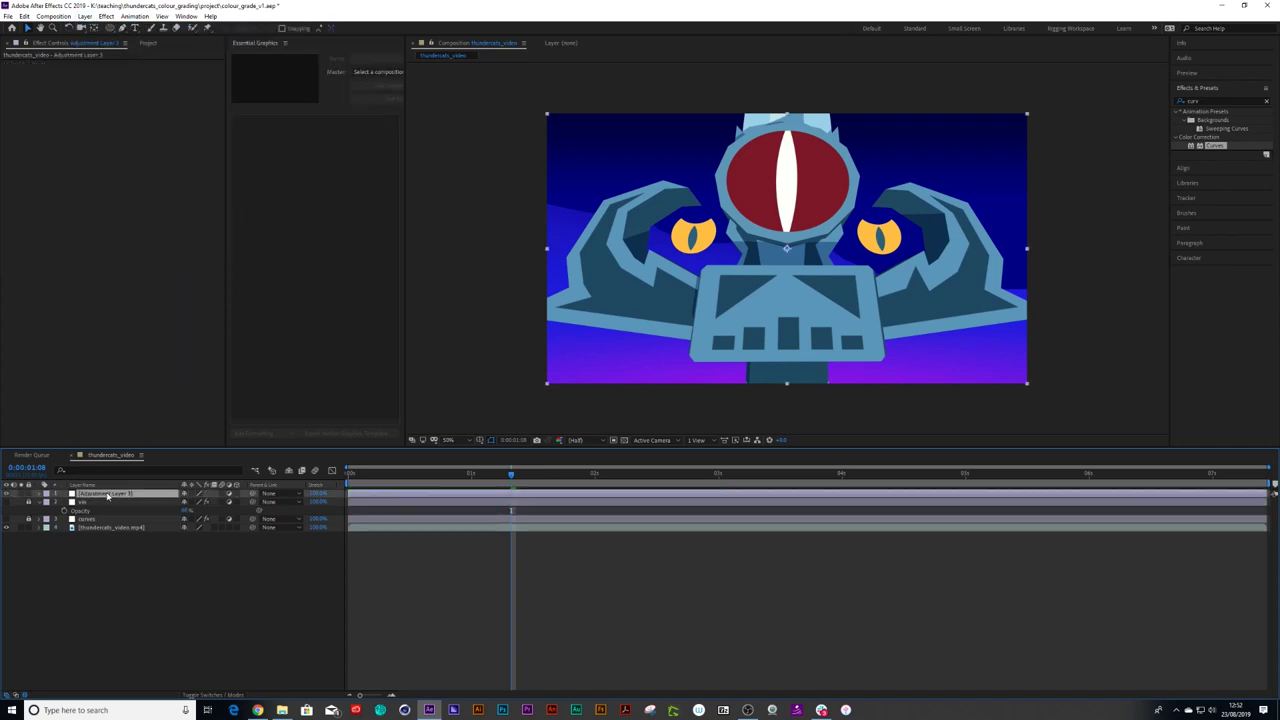
{"action": "key", "text": "Return"}
{"action": "type", "text": "red curve"}
{"action": "key", "text": "Return"}
{"action": "left_click", "coordinate": [50, 494]}
{"action": "left_click", "coordinate": [64, 327]}
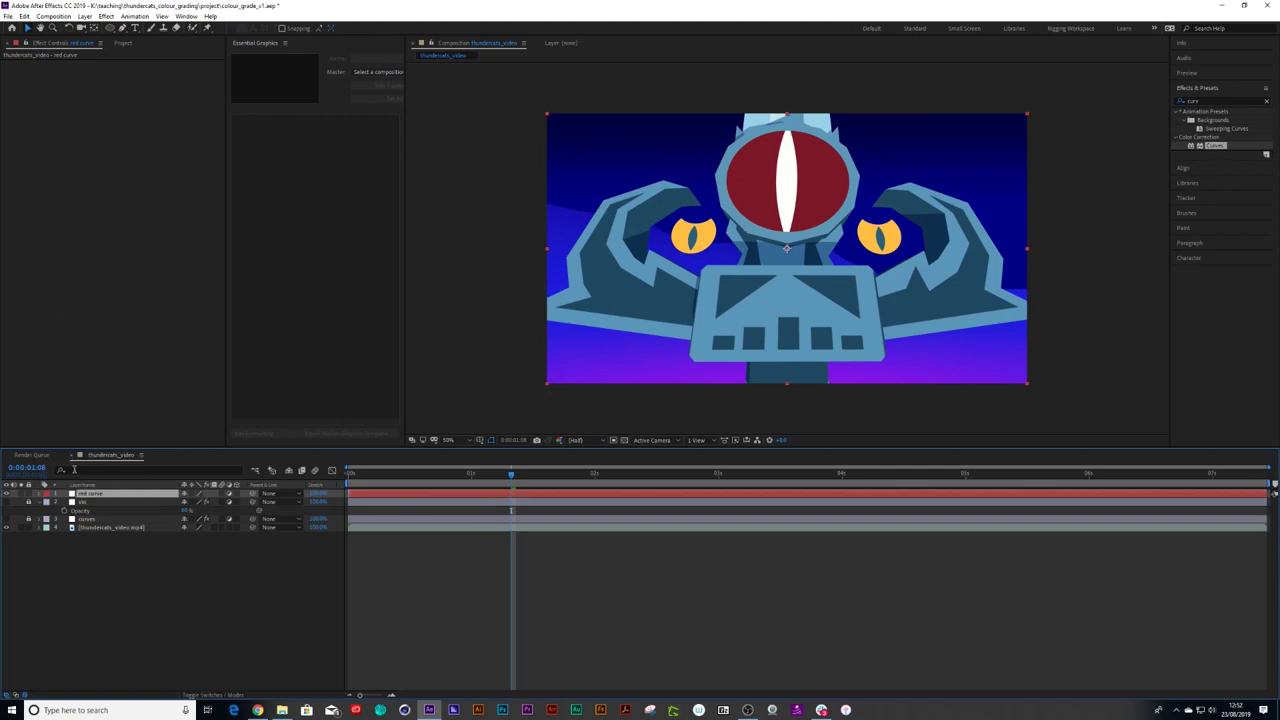
Step: Apply Curves to the red curve layer and boost its Red channel by moving the white point along the upper edge towards the graph's middle
{"action": "left_click_drag", "start_coordinate": [1218, 149], "coordinate": [92, 494]}
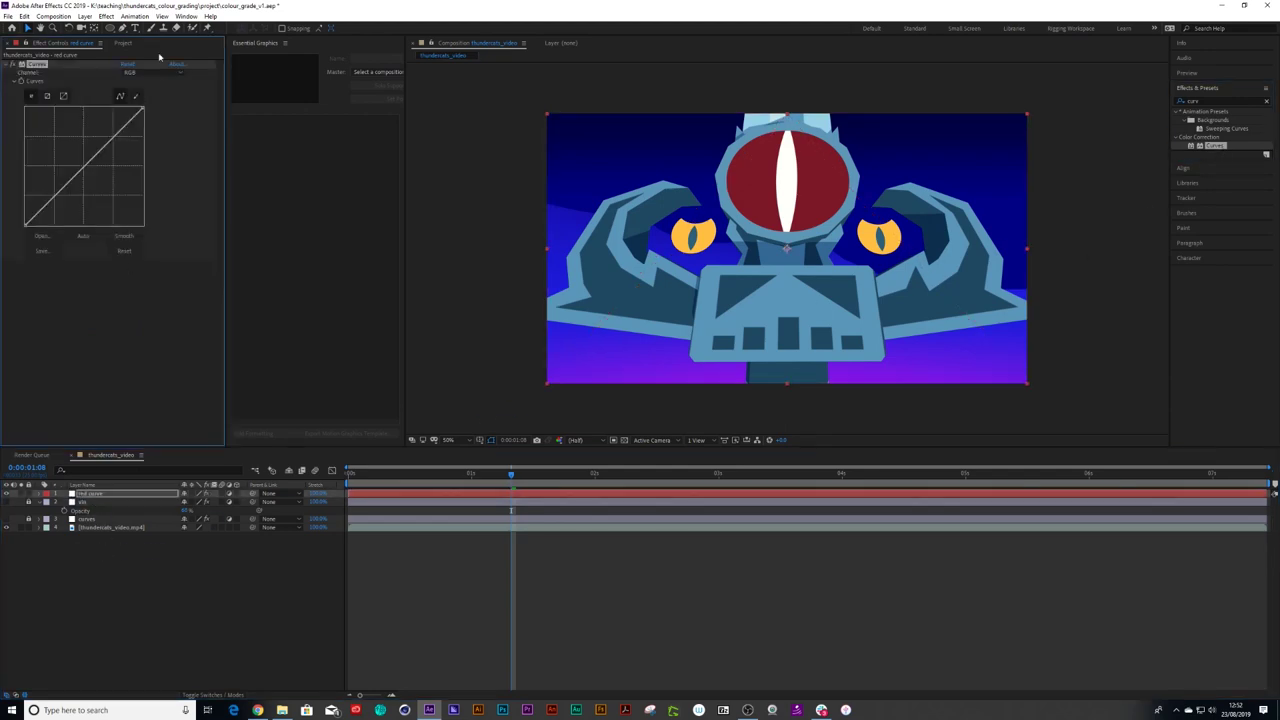
{"action": "left_click", "coordinate": [145, 72]}
{"action": "left_click", "coordinate": [147, 95]}
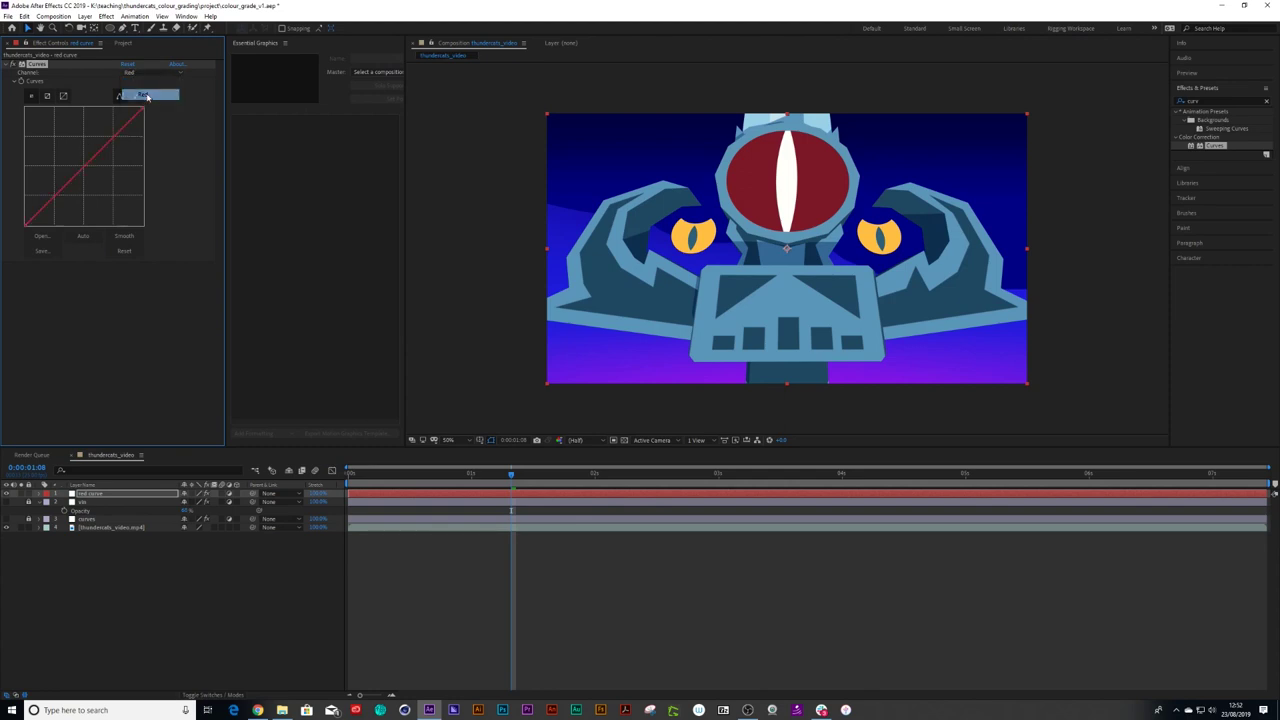
{"action": "left_click_drag", "start_coordinate": [143, 107], "coordinate": [95, 106]}
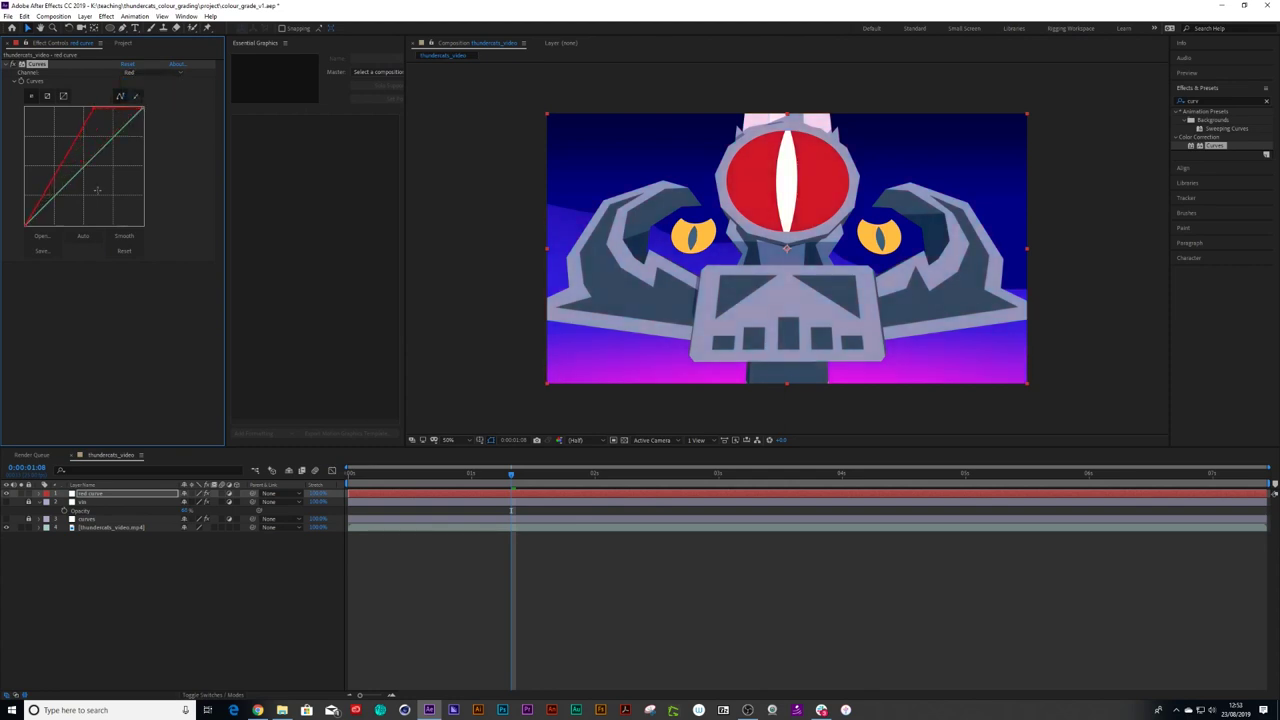
Step: Add an elliptical mask over the frame's upper-right area on the red curve layer and bulge its upper-left side outwards into an irregular shape
{"action": "left_click", "coordinate": [110, 560]}
{"action": "left_click", "coordinate": [85, 494]}
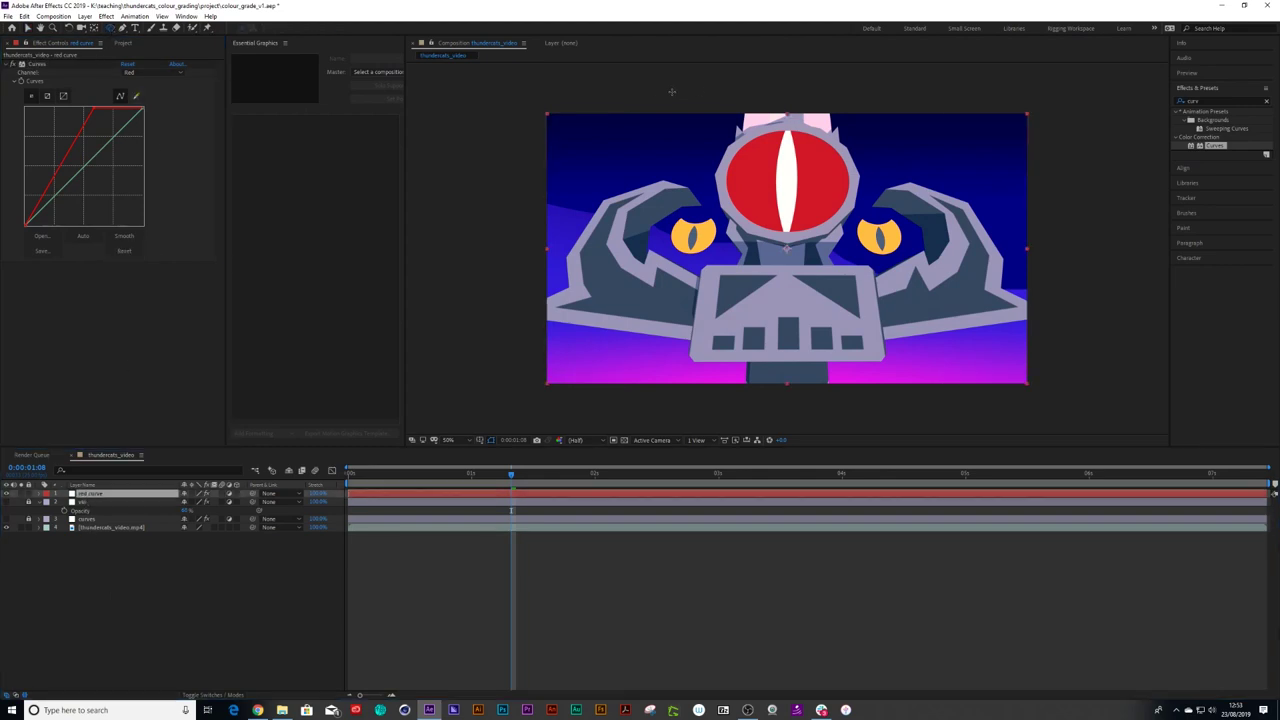
{"action": "left_click_drag", "start_coordinate": [677, 88], "coordinate": [1054, 289]}
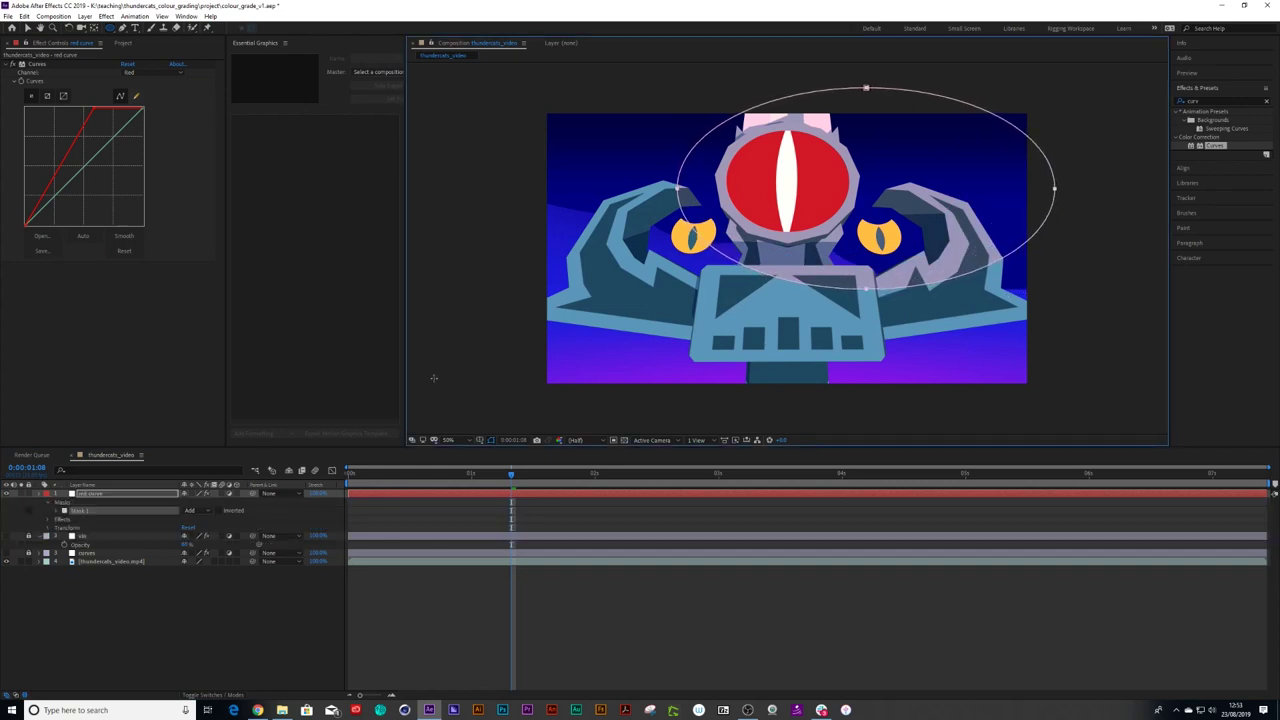
{"action": "left_click", "coordinate": [56, 511]}
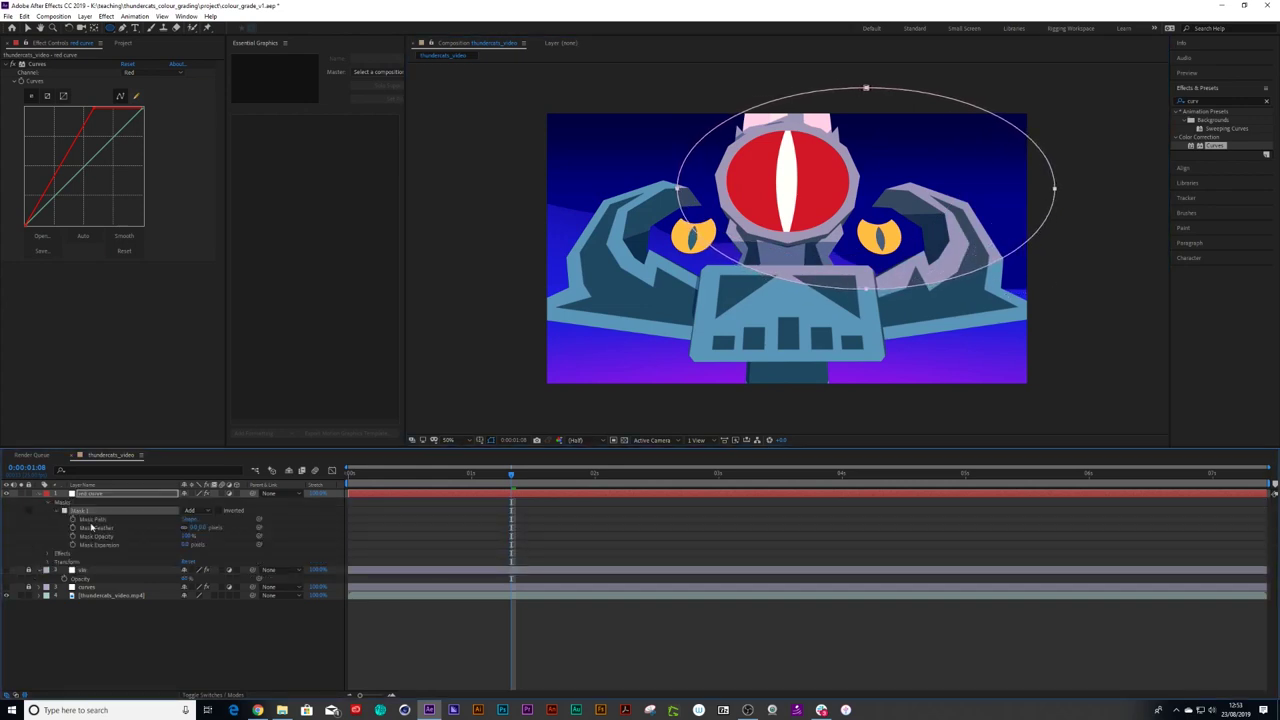
{"action": "left_click", "coordinate": [100, 520]}
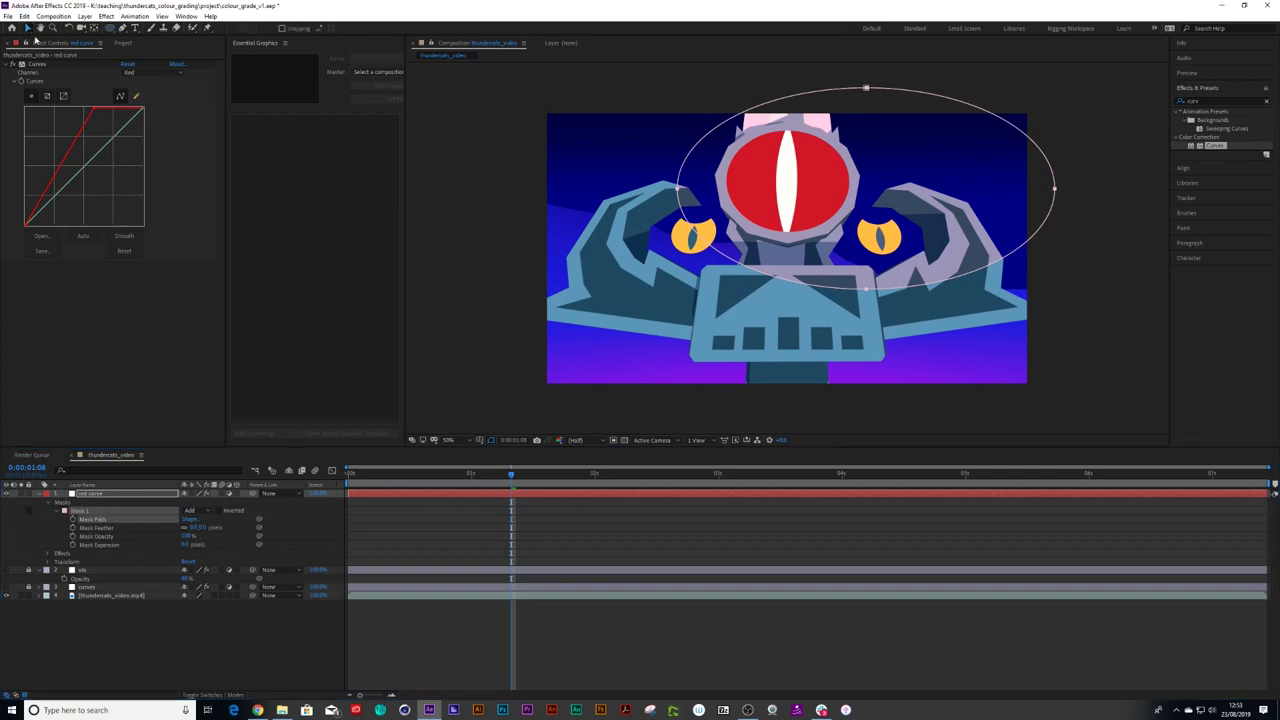
{"action": "mouse_move", "coordinate": [870, 135]}
{"action": "left_mouse_down"}
{"action": "mouse_move", "coordinate": [840, 181]}
{"action": "mouse_move", "coordinate": [823, 120]}
{"action": "mouse_move", "coordinate": [875, 119]}
{"action": "left_mouse_up"}
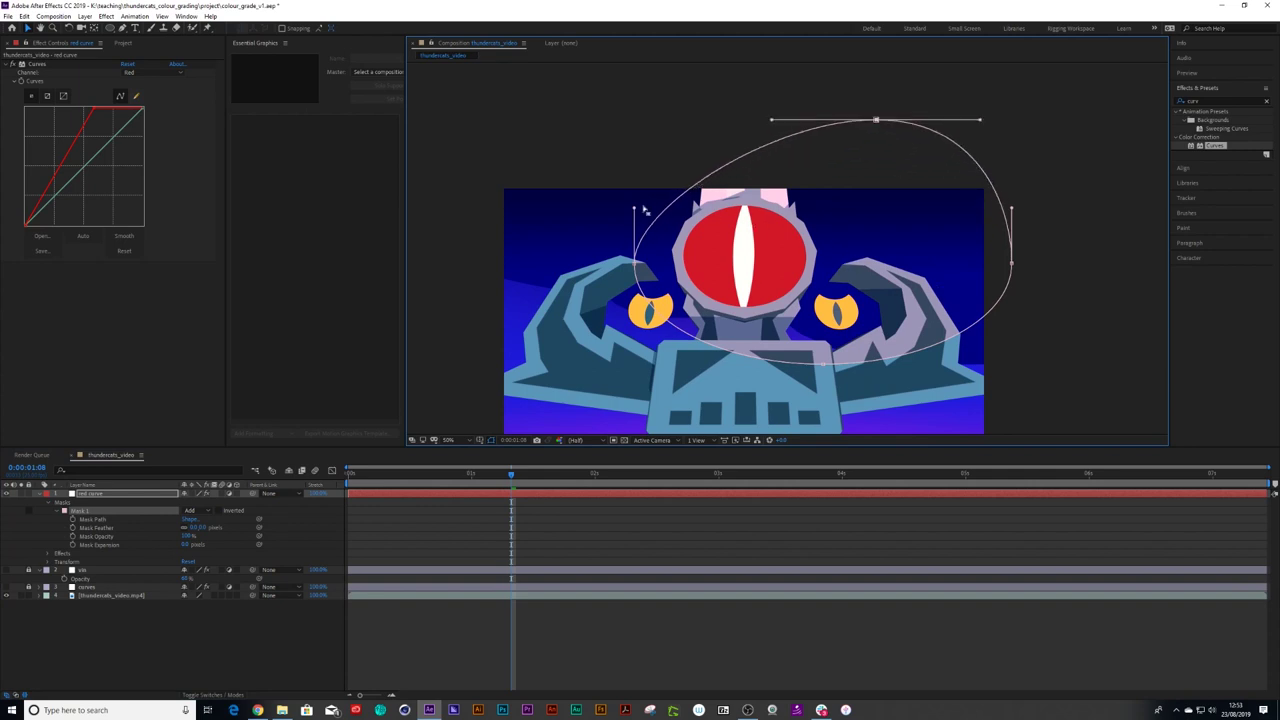
{"action": "left_click_drag", "start_coordinate": [634, 208], "coordinate": [621, 142]}
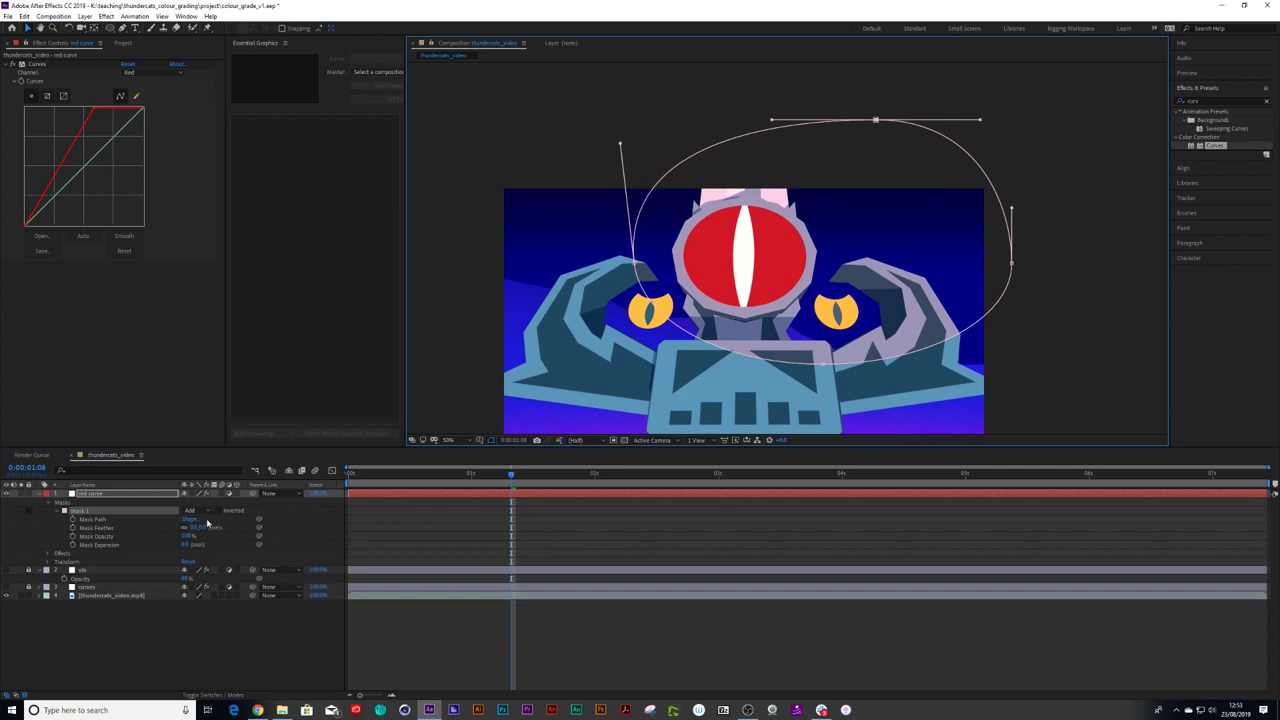
Step: Feather the red curve layer's mask to a soft edge and turn off the layer's visibility
{"action": "left_click_drag", "start_coordinate": [192, 528], "coordinate": [254, 527]}
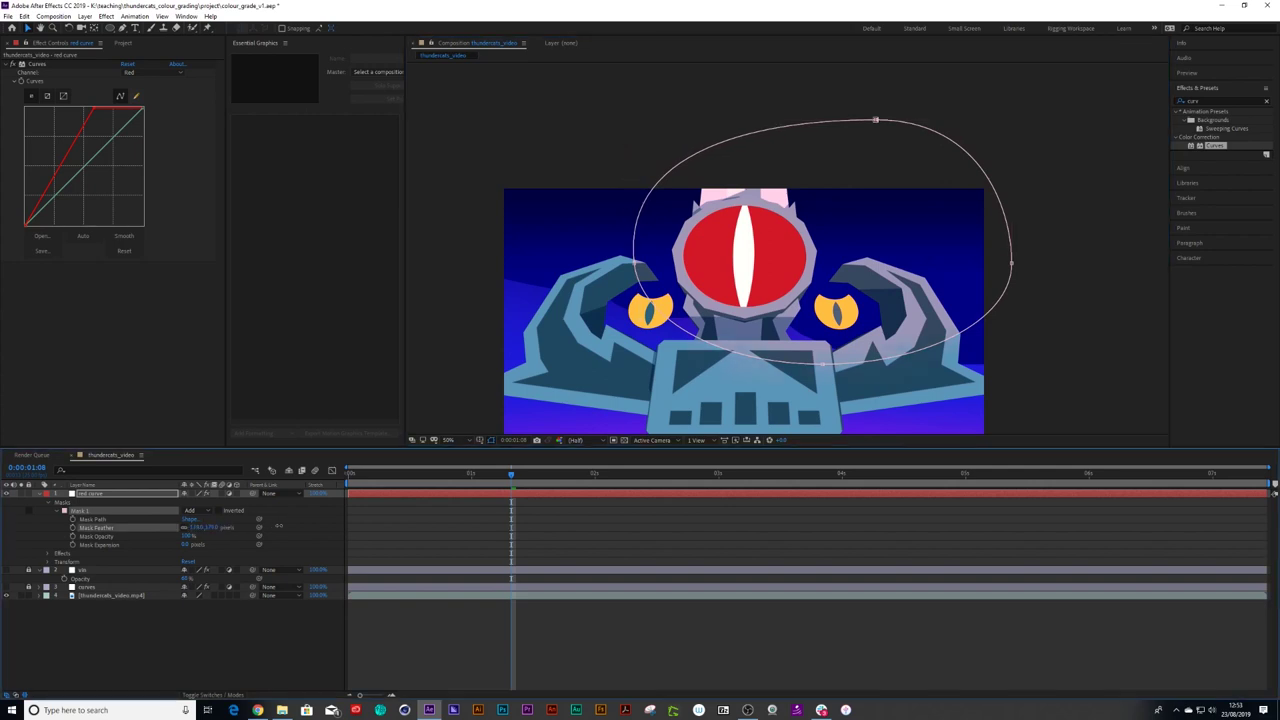
{"action": "left_click", "coordinate": [335, 536]}
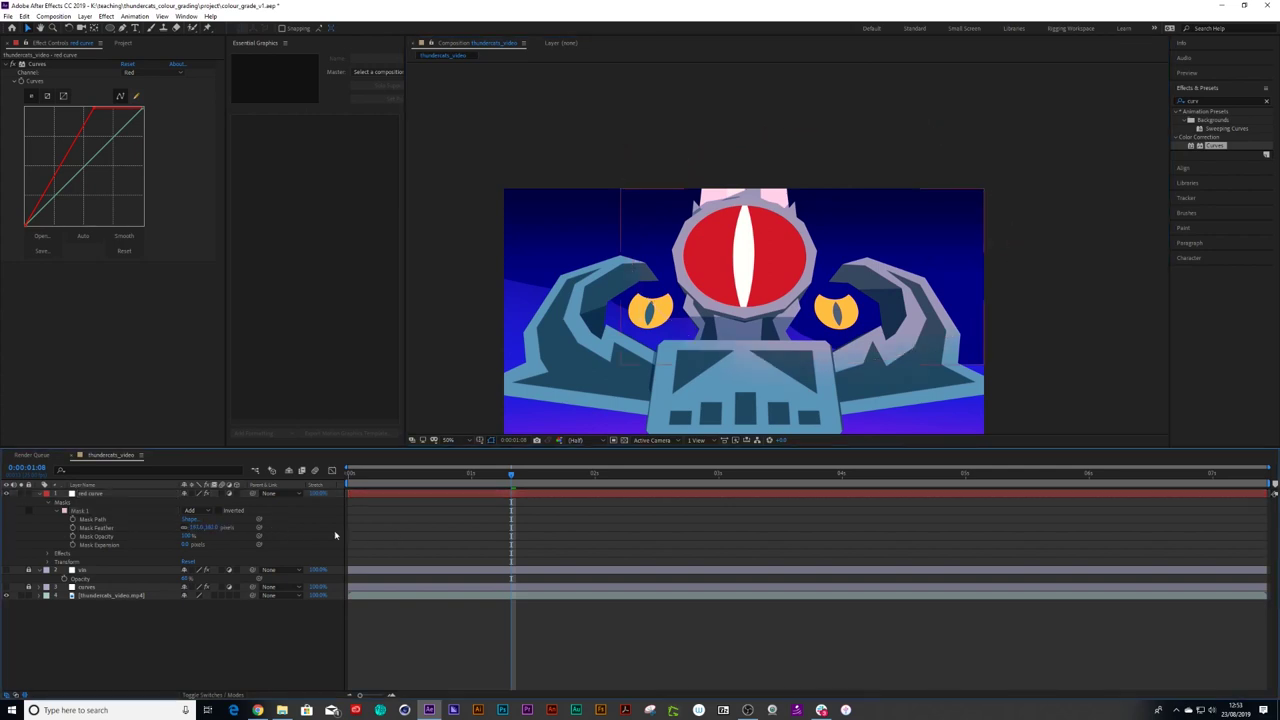
{"action": "left_click", "coordinate": [85, 495]}
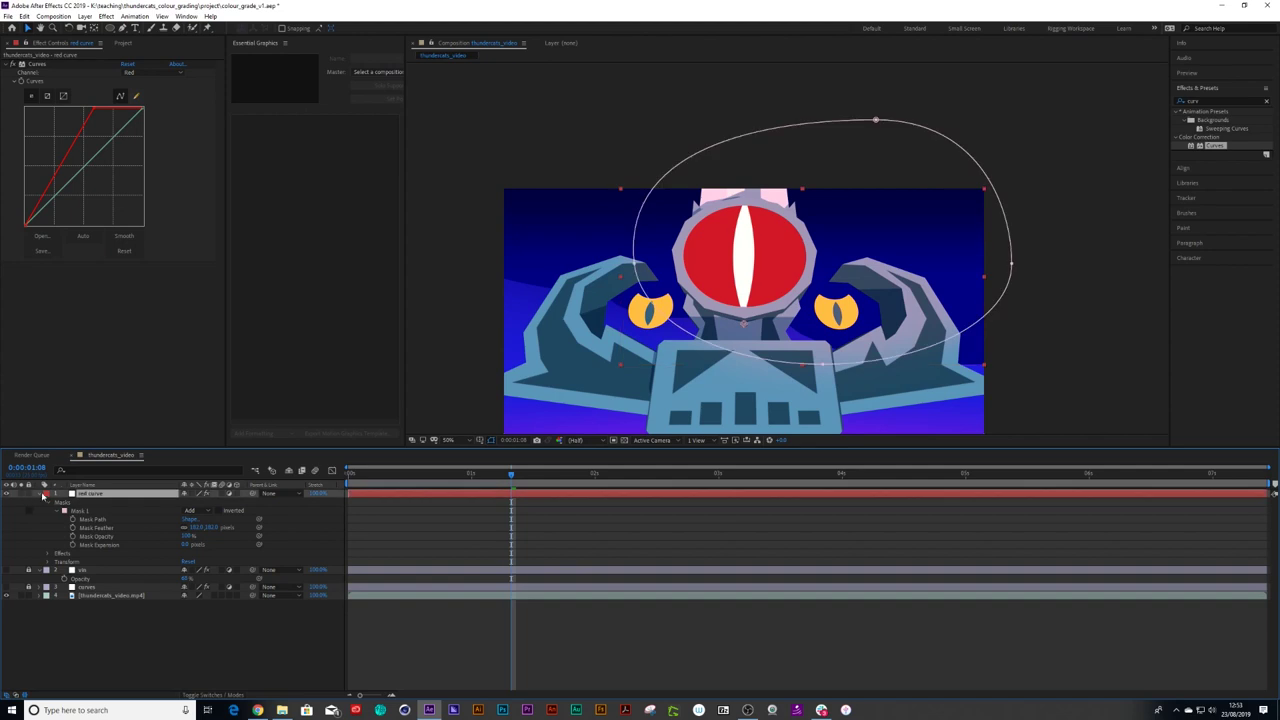
{"action": "left_click", "coordinate": [39, 495]}
{"action": "left_click", "coordinate": [6, 495]}
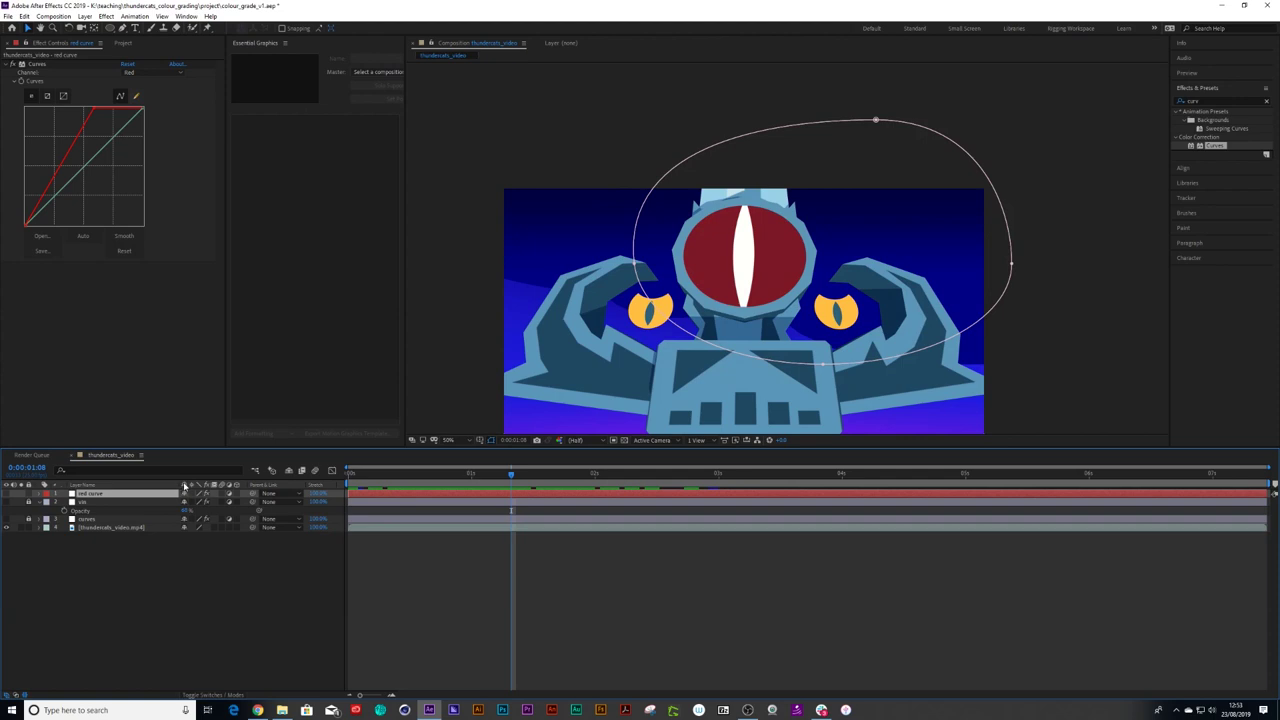
Step: Create a full-frame solid layer coloured pure red
{"action": "left_click", "coordinate": [85, 16]}
{"action": "mouse_move", "coordinate": [96, 28]}
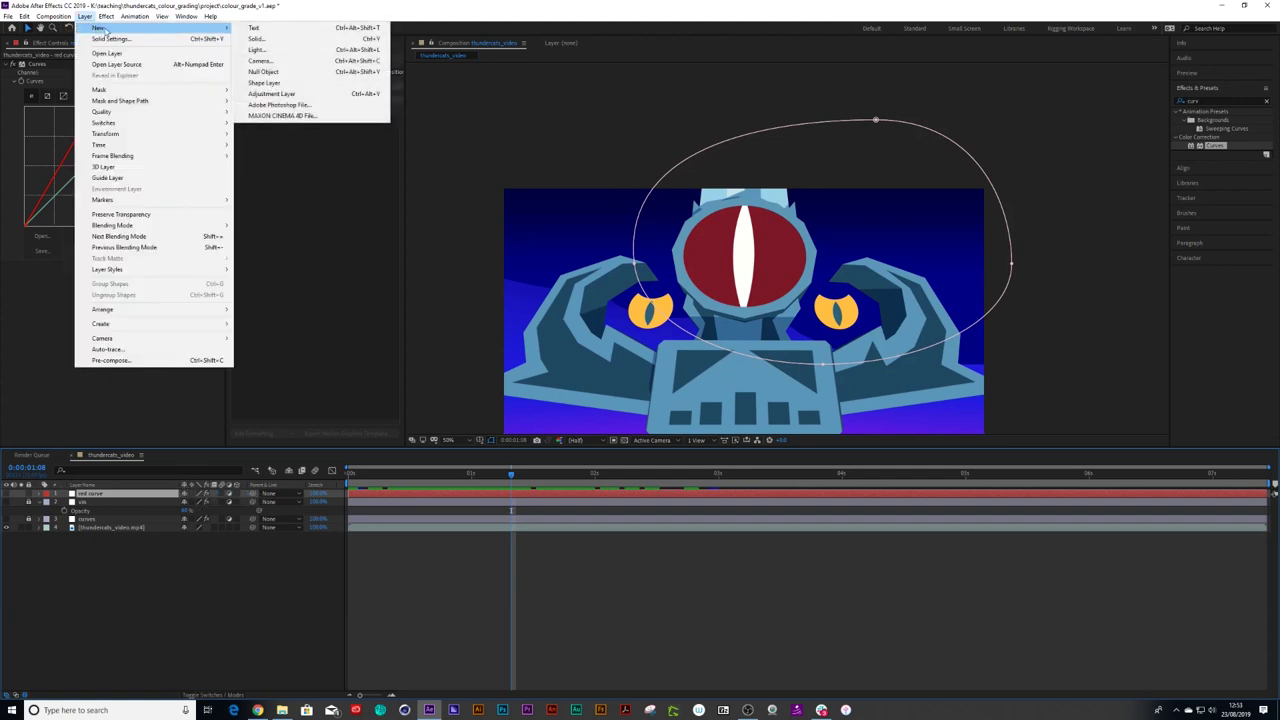
{"action": "left_click", "coordinate": [265, 38]}
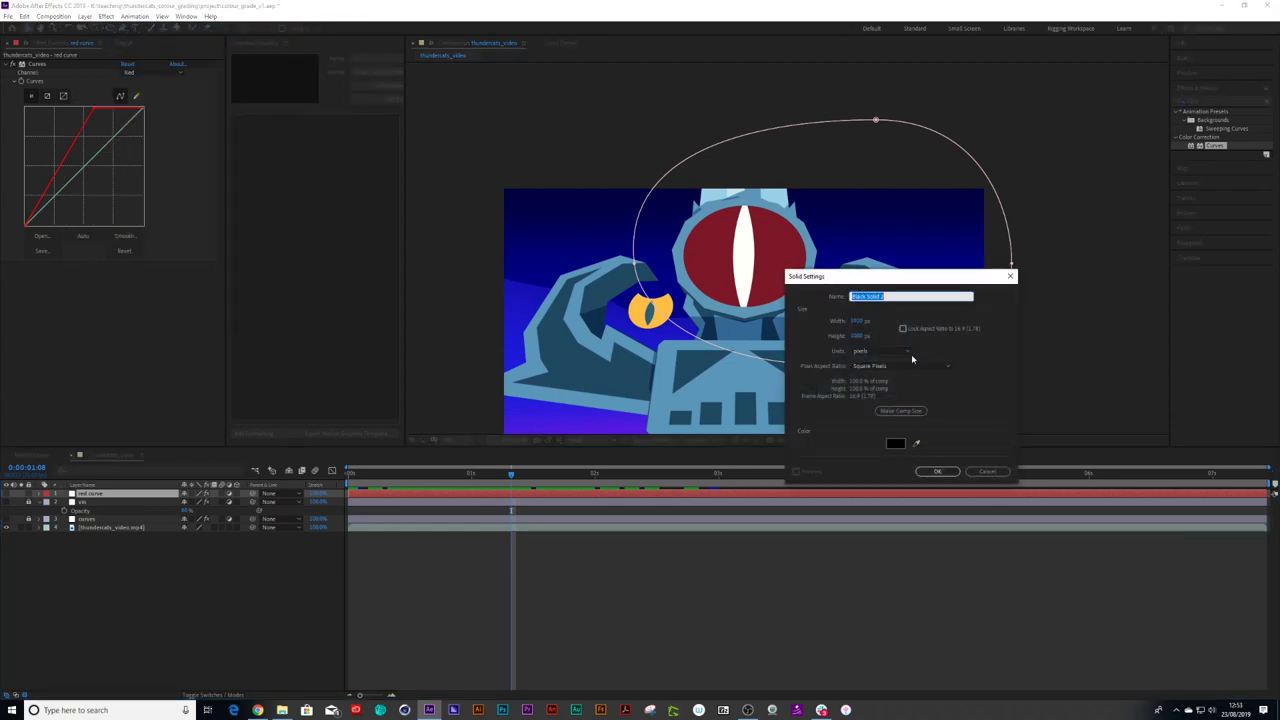
{"action": "left_click", "coordinate": [895, 442]}
{"action": "left_click_drag", "start_coordinate": [985, 325], "coordinate": [1026, 287]}
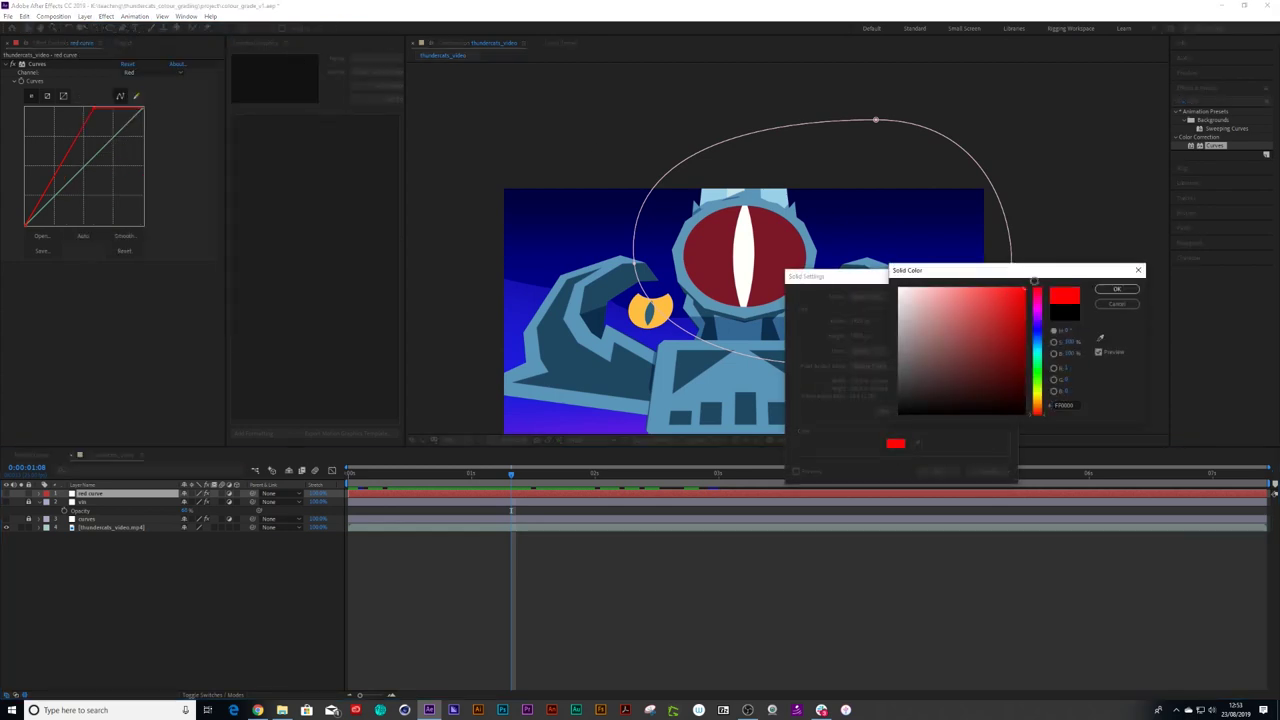
{"action": "left_click", "coordinate": [1106, 290]}
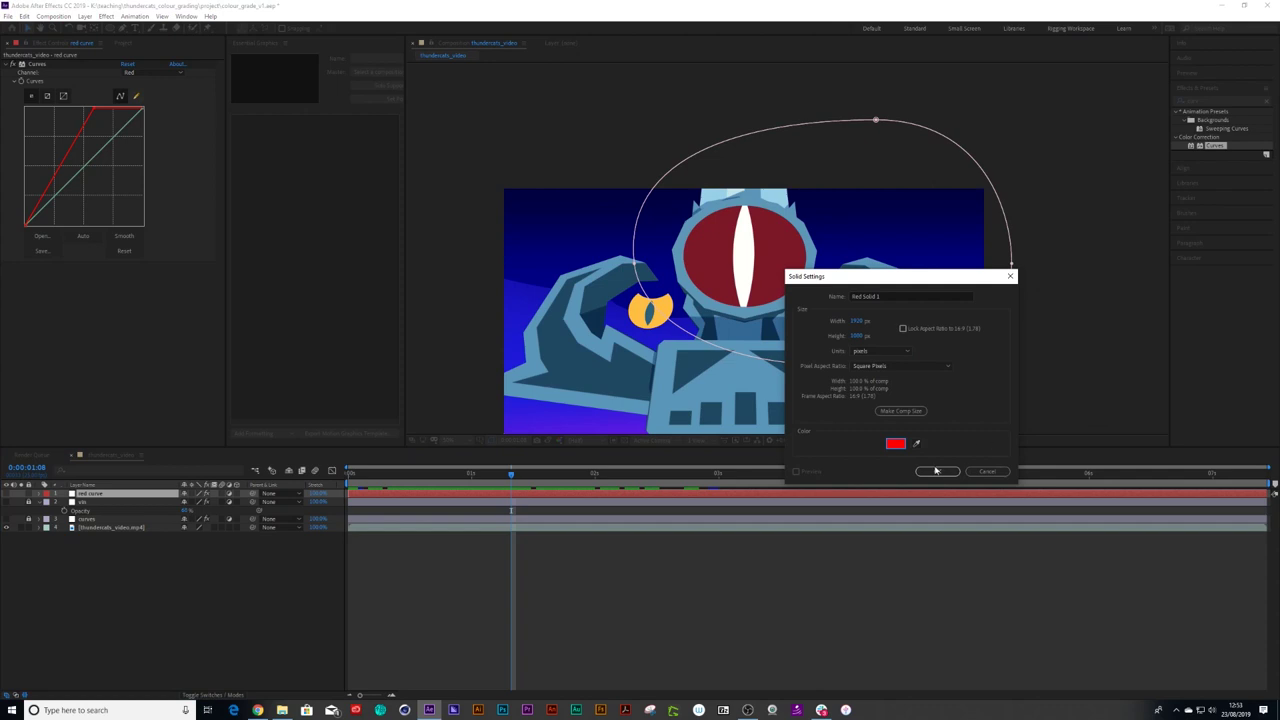
{"action": "left_click", "coordinate": [936, 470]}
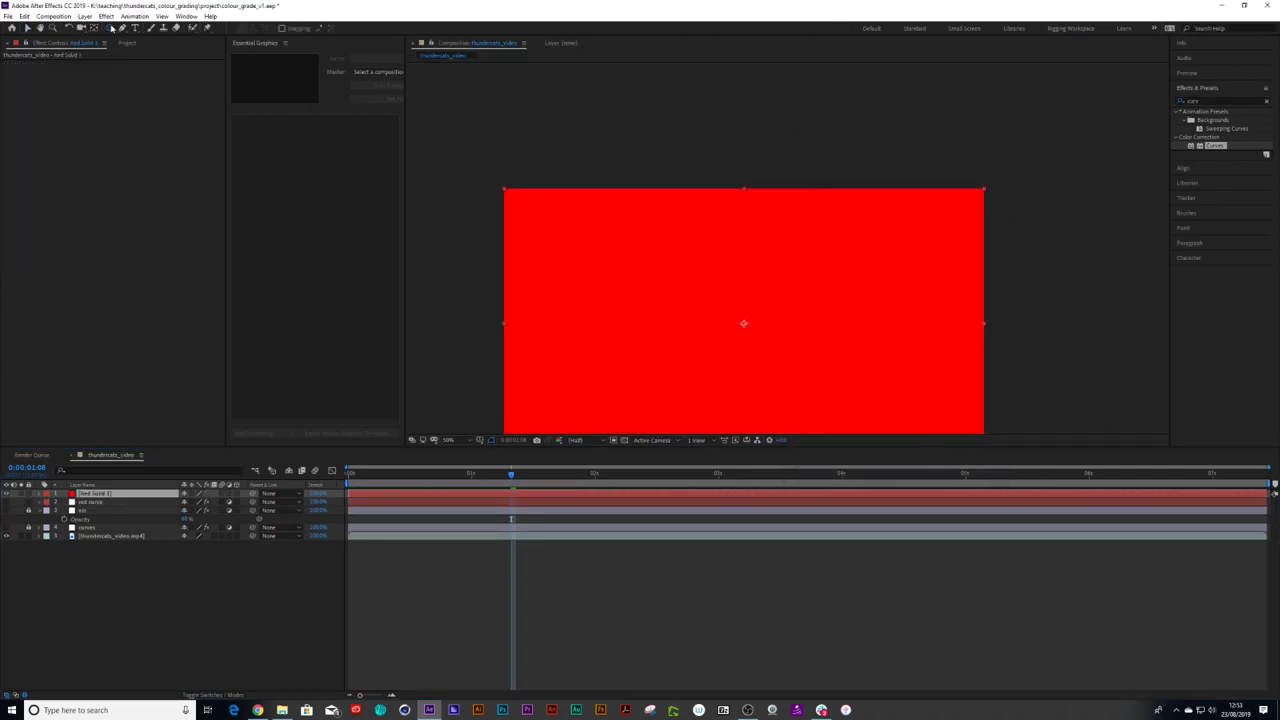
Step: Add an elliptical mask over the frame's upper-right area to the red solid and rename the layer "red solid"
{"action": "left_click_drag", "start_coordinate": [698, 167], "coordinate": [1016, 352]}
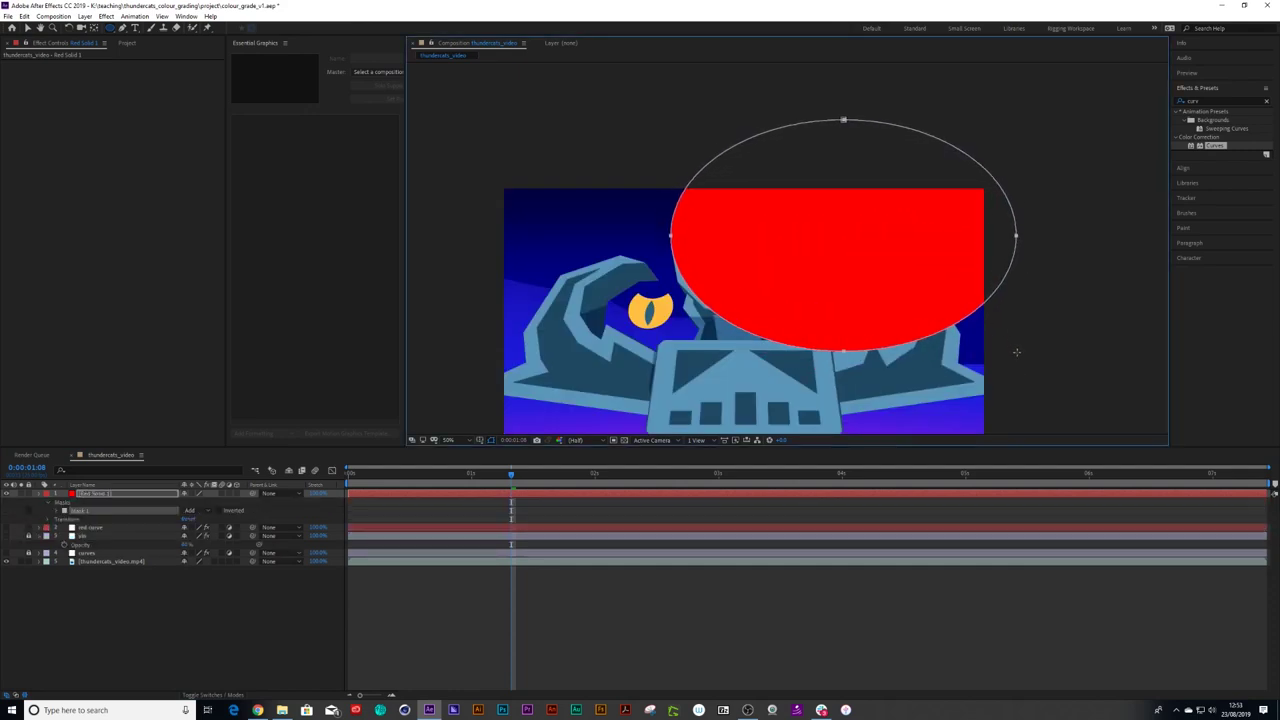
{"action": "left_click", "coordinate": [150, 493]}
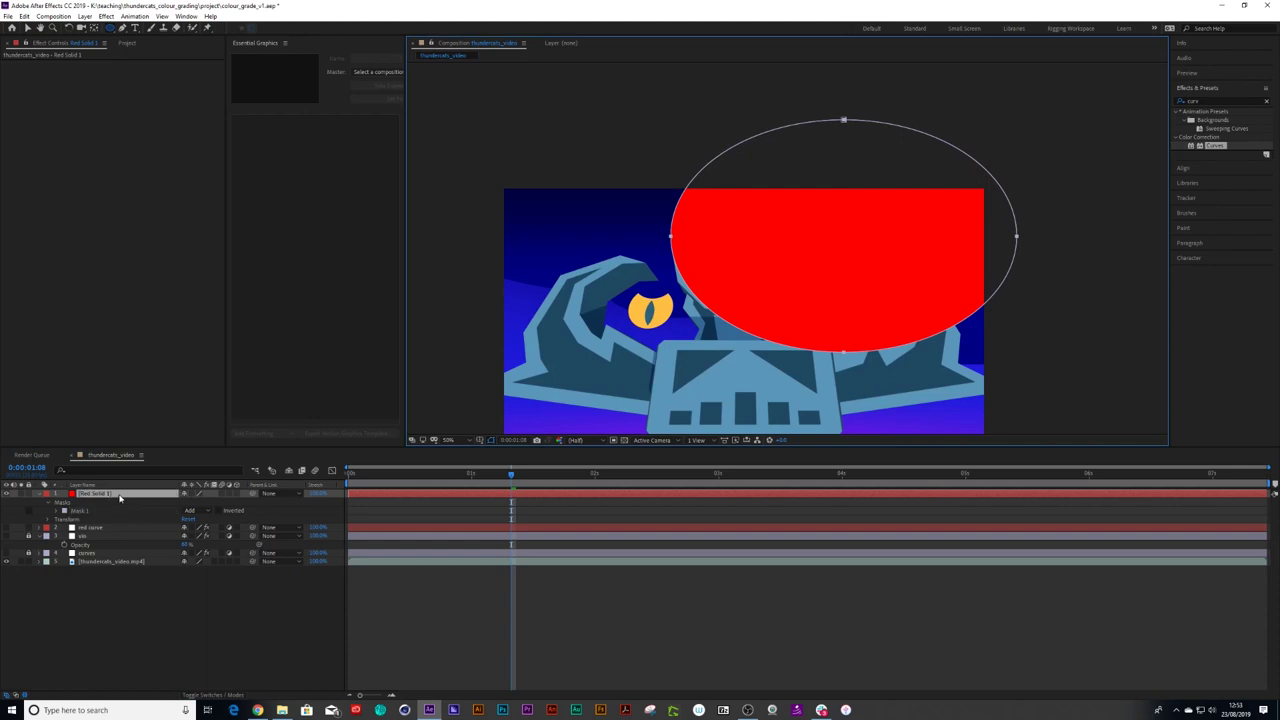
{"action": "left_click", "coordinate": [41, 494]}
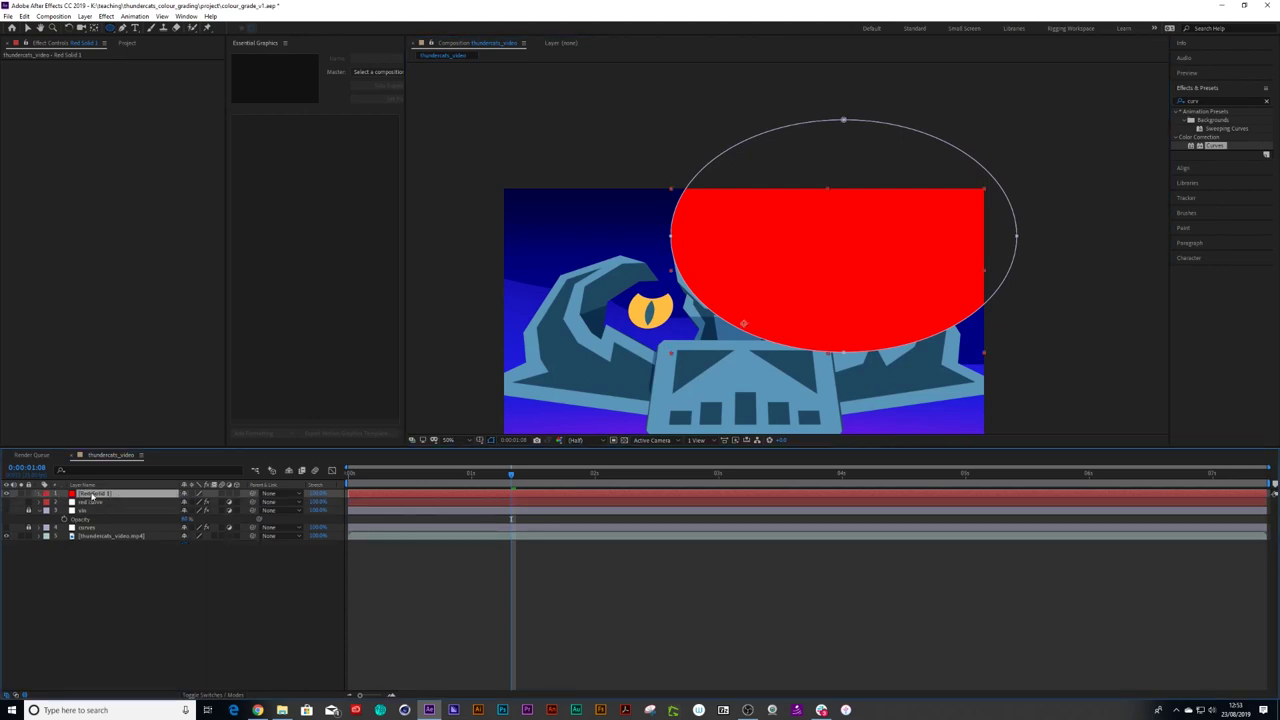
{"action": "key", "text": "Return"}
{"action": "type", "text": "sol"}
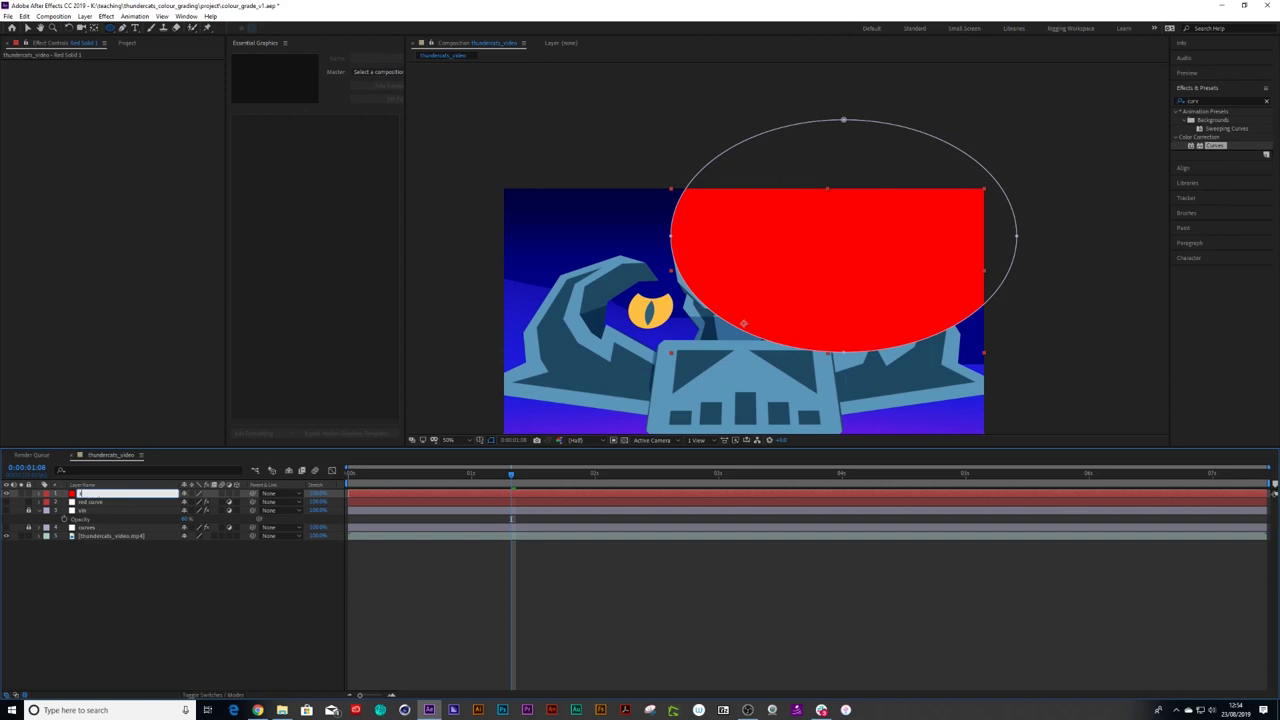
{"action": "type", "text": "id"}
{"action": "key", "text": "Return"}
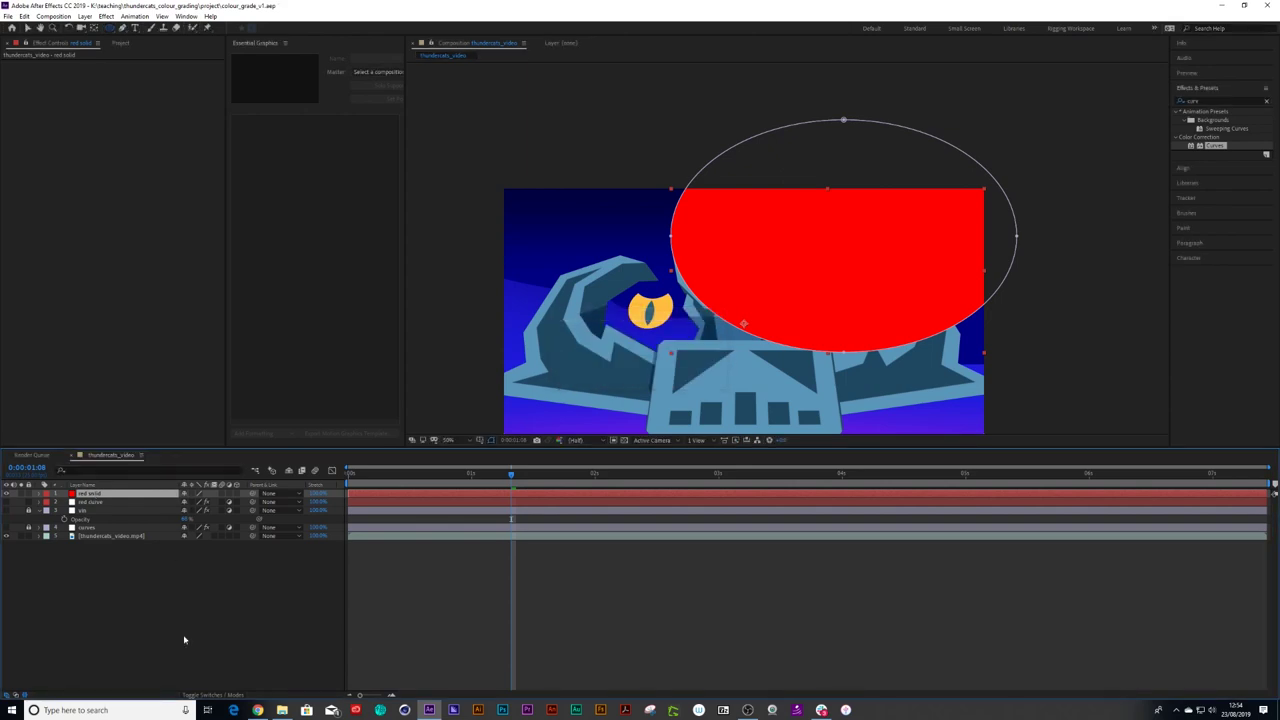
Step: Set the red solid layer's blending mode to Add
{"action": "left_click", "coordinate": [215, 694]}
{"action": "left_click", "coordinate": [210, 494]}
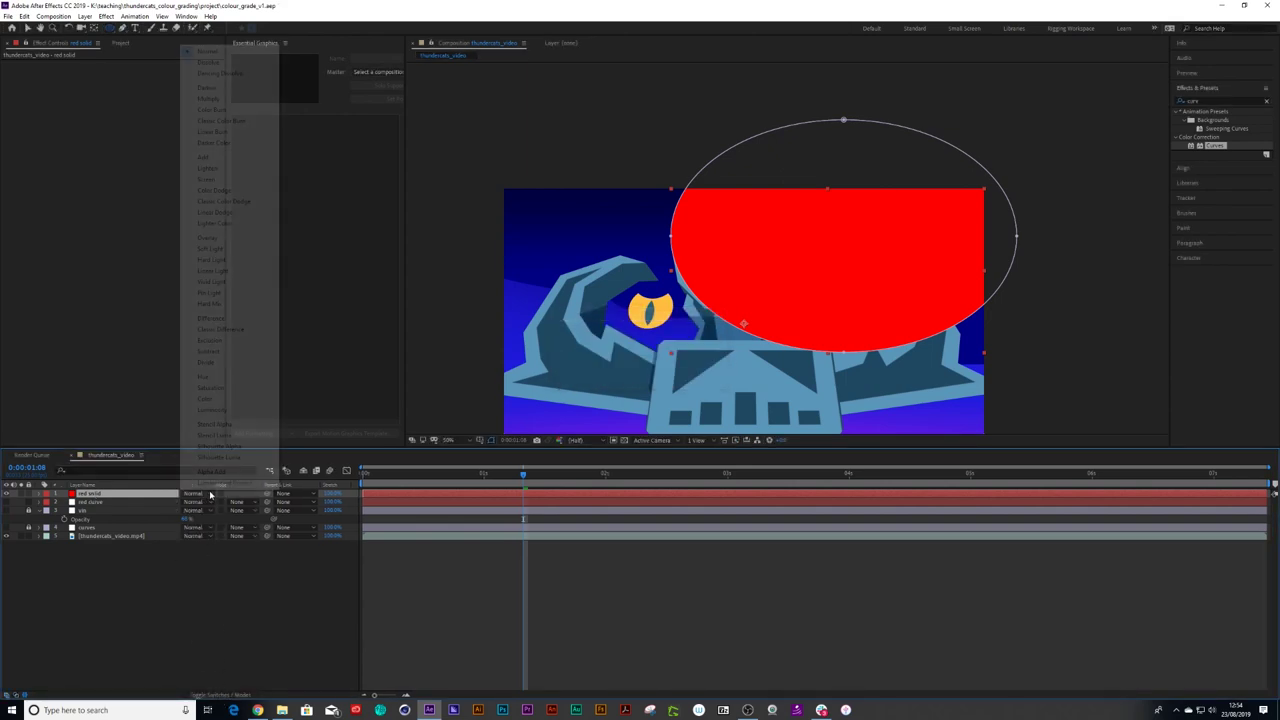
{"action": "left_click", "coordinate": [209, 157]}
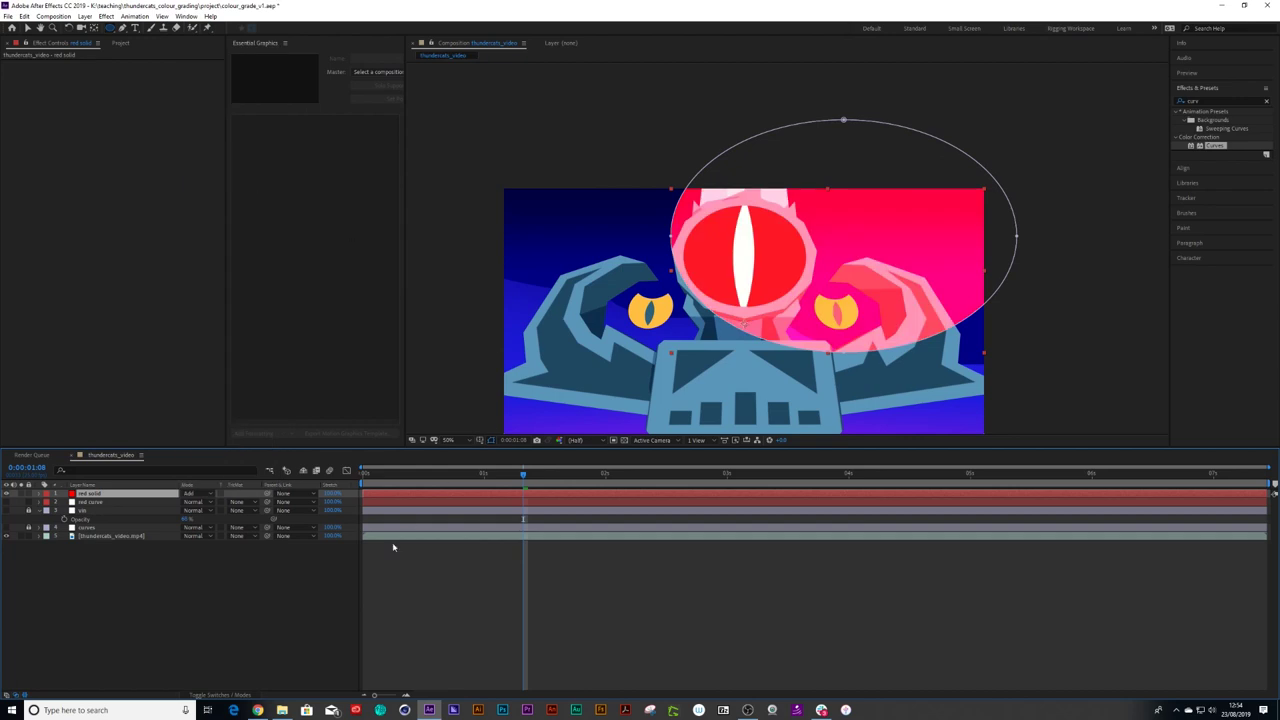
Step: Feather the red solid layer's elliptical mask by about 270 pixels to soften its edge
{"action": "left_click", "coordinate": [39, 495]}
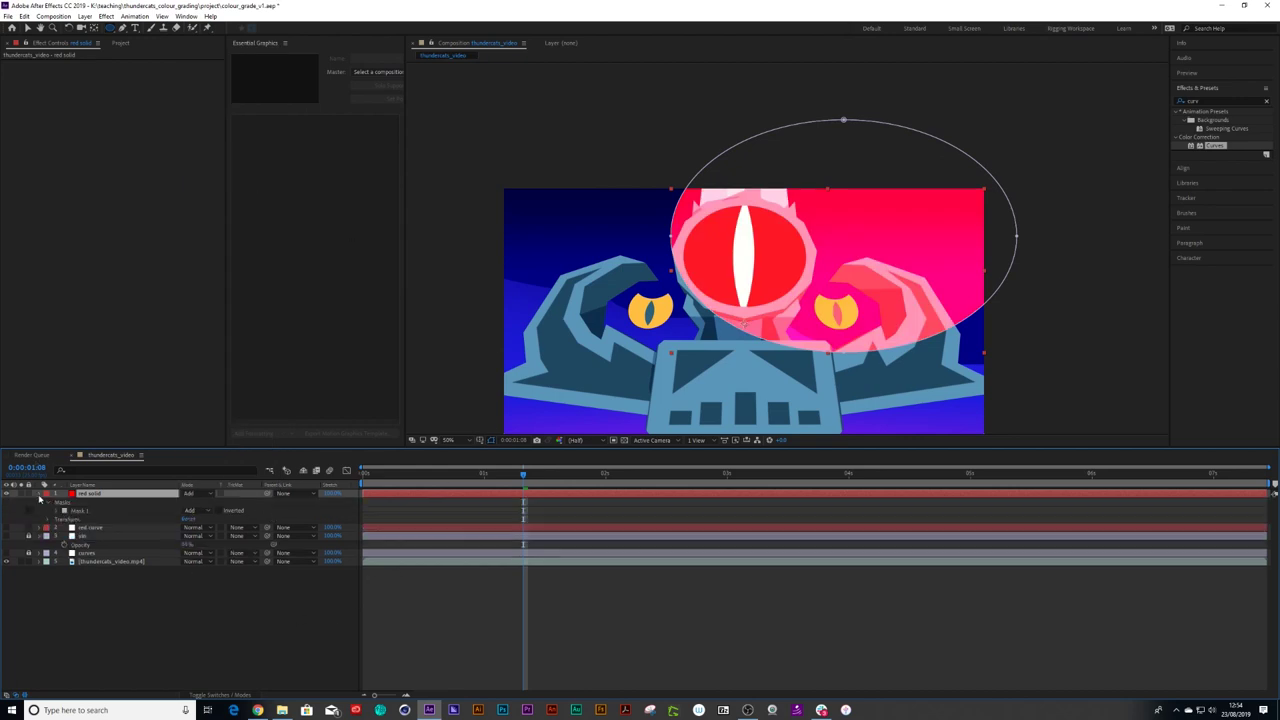
{"action": "left_click", "coordinate": [62, 511]}
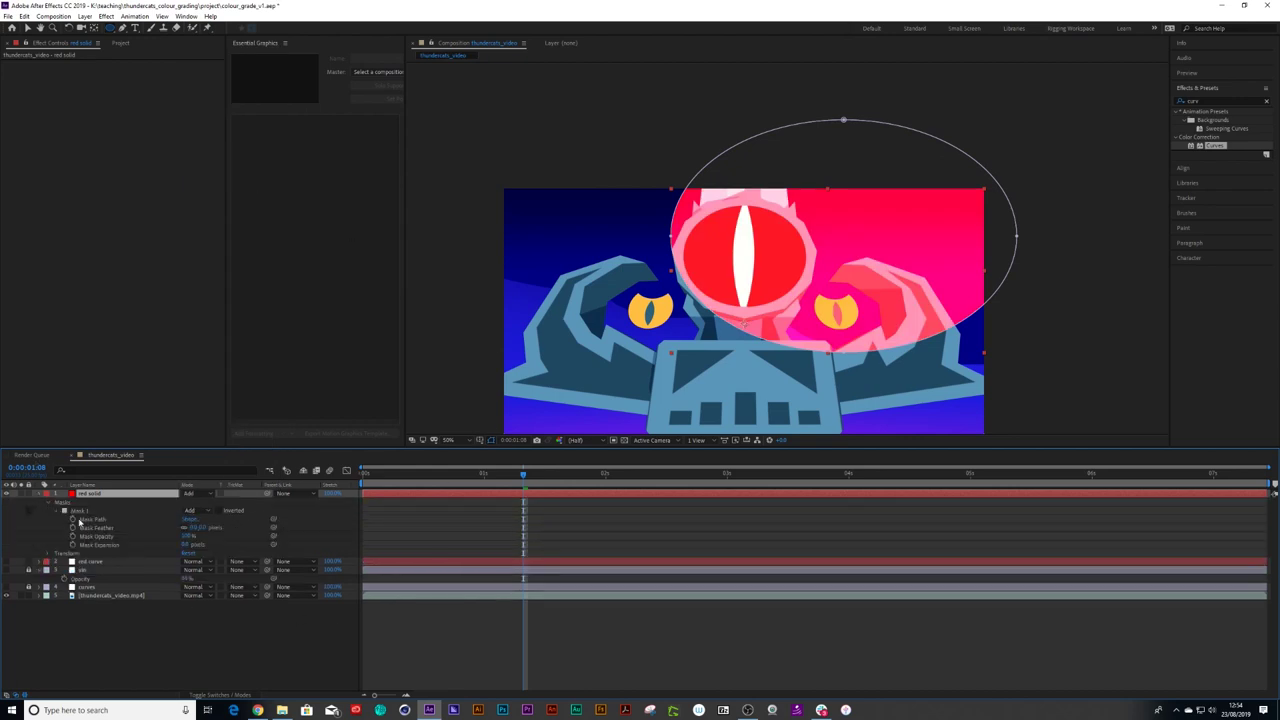
{"action": "left_click", "coordinate": [91, 520]}
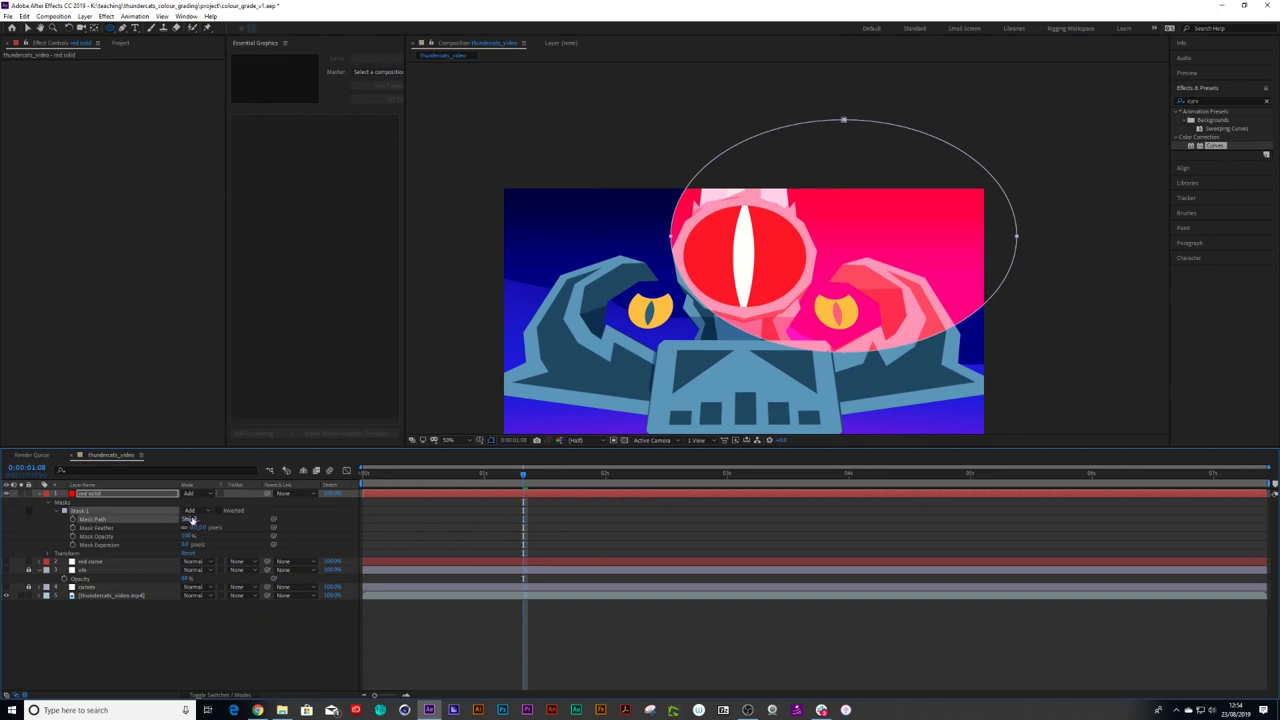
{"action": "left_click", "coordinate": [96, 527]}
{"action": "left_click_drag", "start_coordinate": [198, 527], "coordinate": [280, 531]}
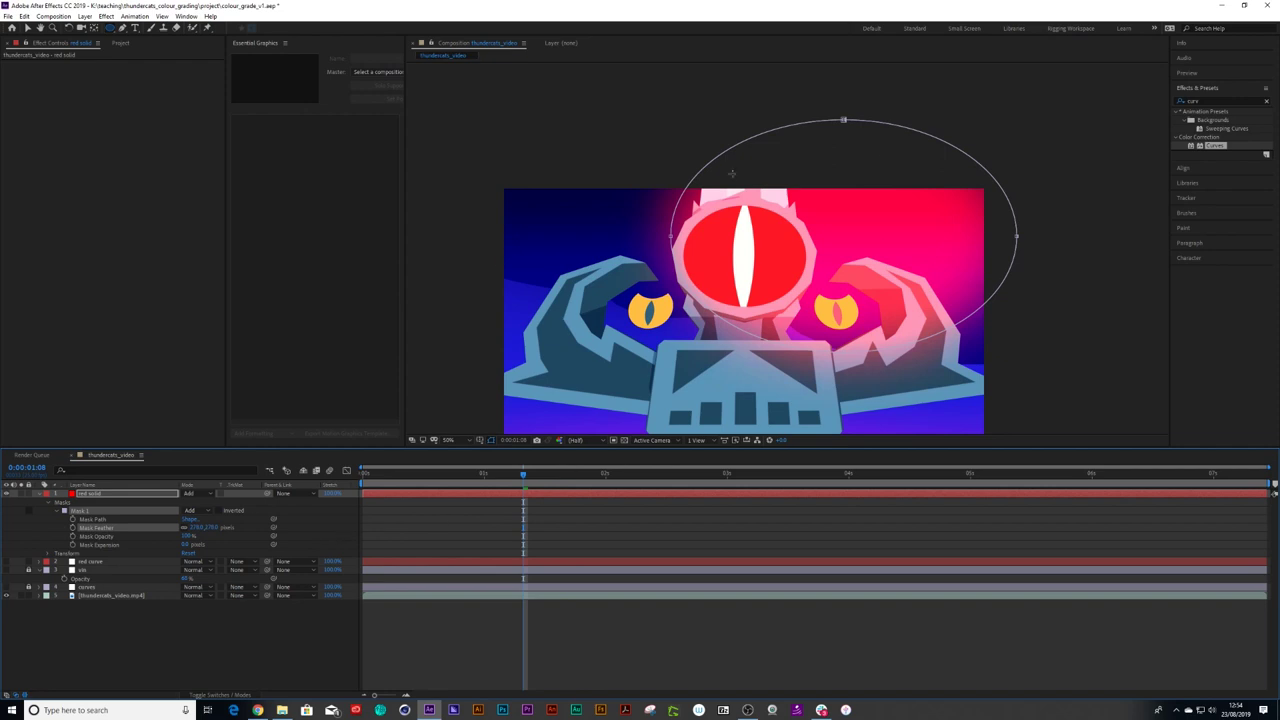
Step: Reshape the red solid's mask by moving its points so it closely surrounds the large central eye
{"action": "left_click", "coordinate": [26, 27]}
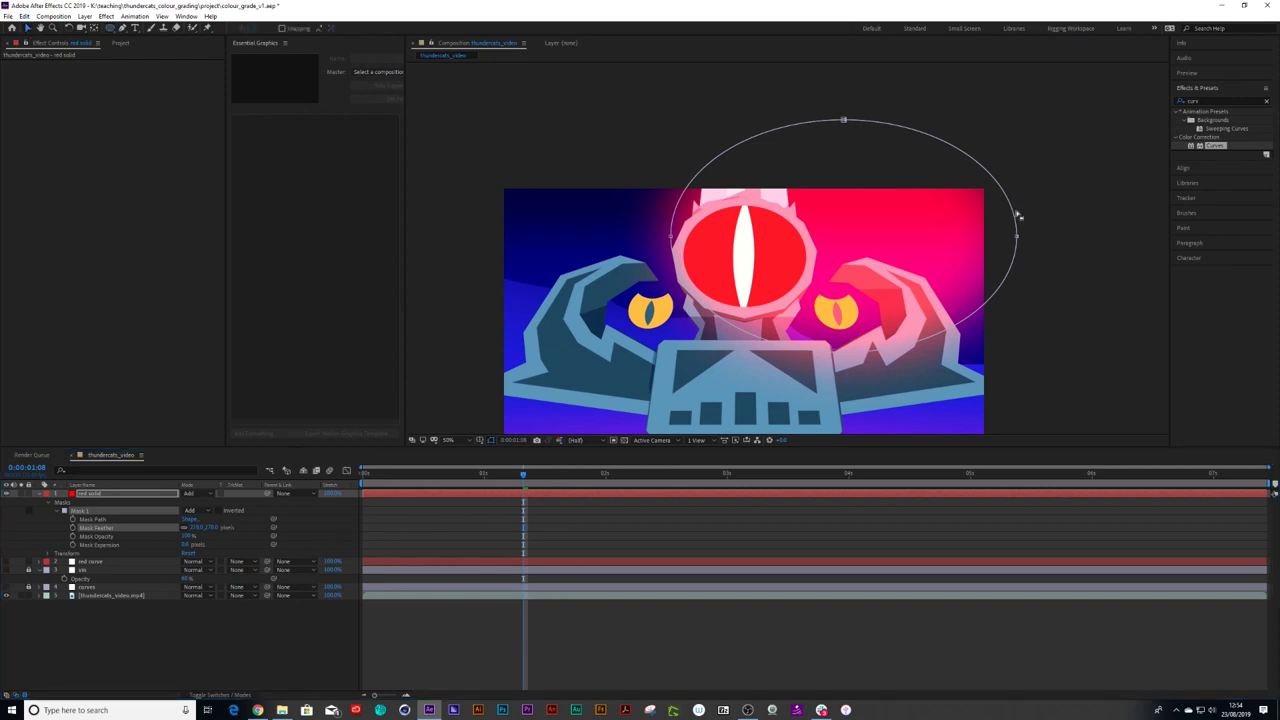
{"action": "left_click_drag", "start_coordinate": [1016, 236], "coordinate": [959, 212]}
{"action": "left_click_drag", "start_coordinate": [843, 120], "coordinate": [721, 134]}
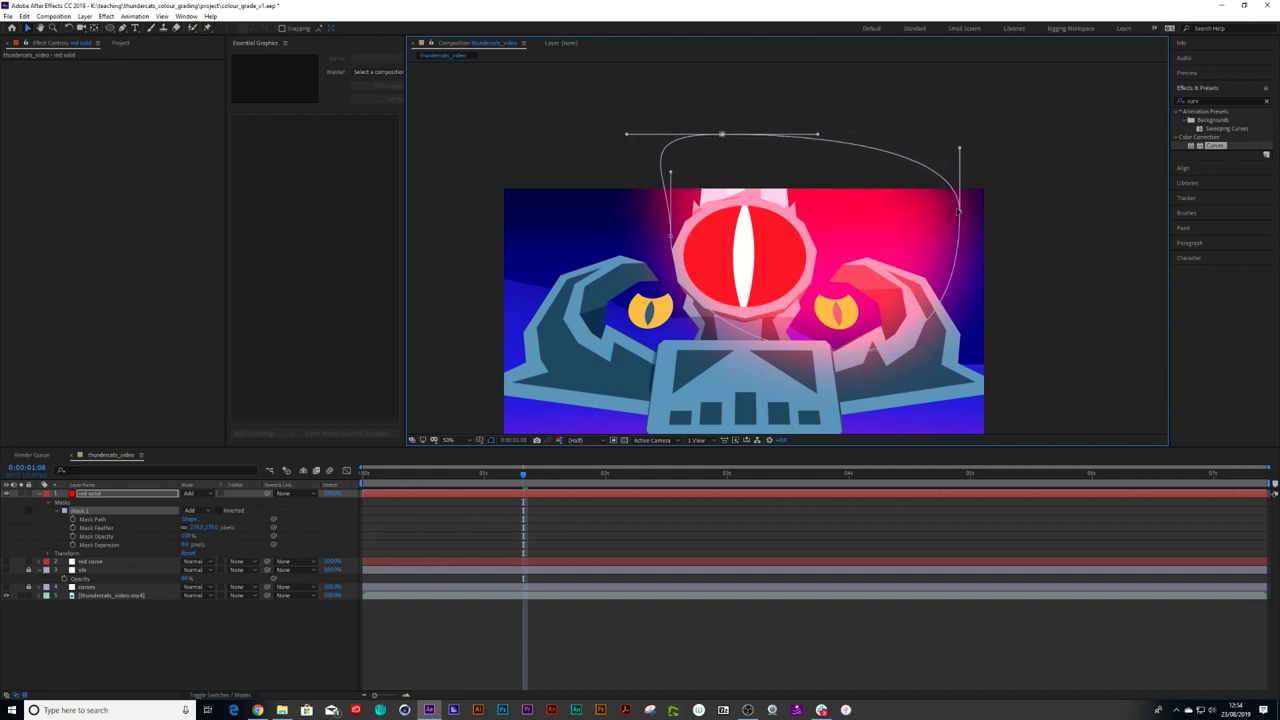
{"action": "left_click_drag", "start_coordinate": [960, 213], "coordinate": [863, 313]}
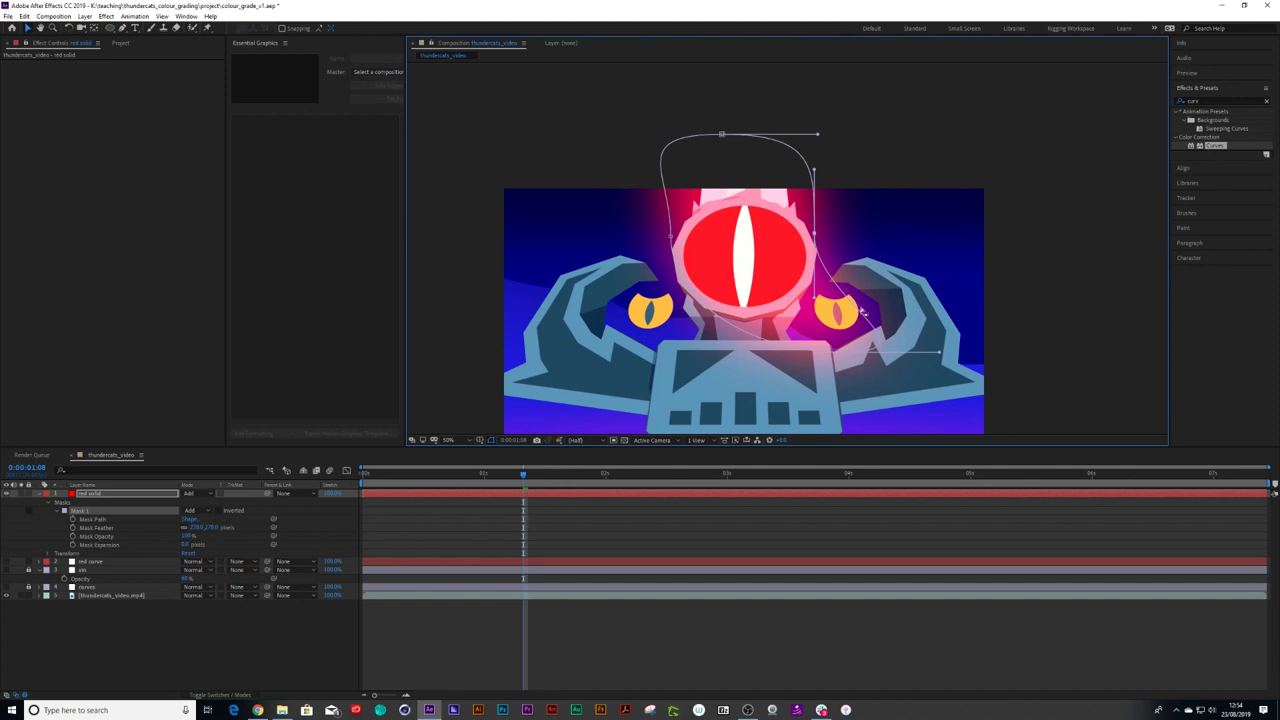
{"action": "left_click_drag", "start_coordinate": [940, 354], "coordinate": [718, 356]}
{"action": "left_click_drag", "start_coordinate": [814, 236], "coordinate": [863, 185]}
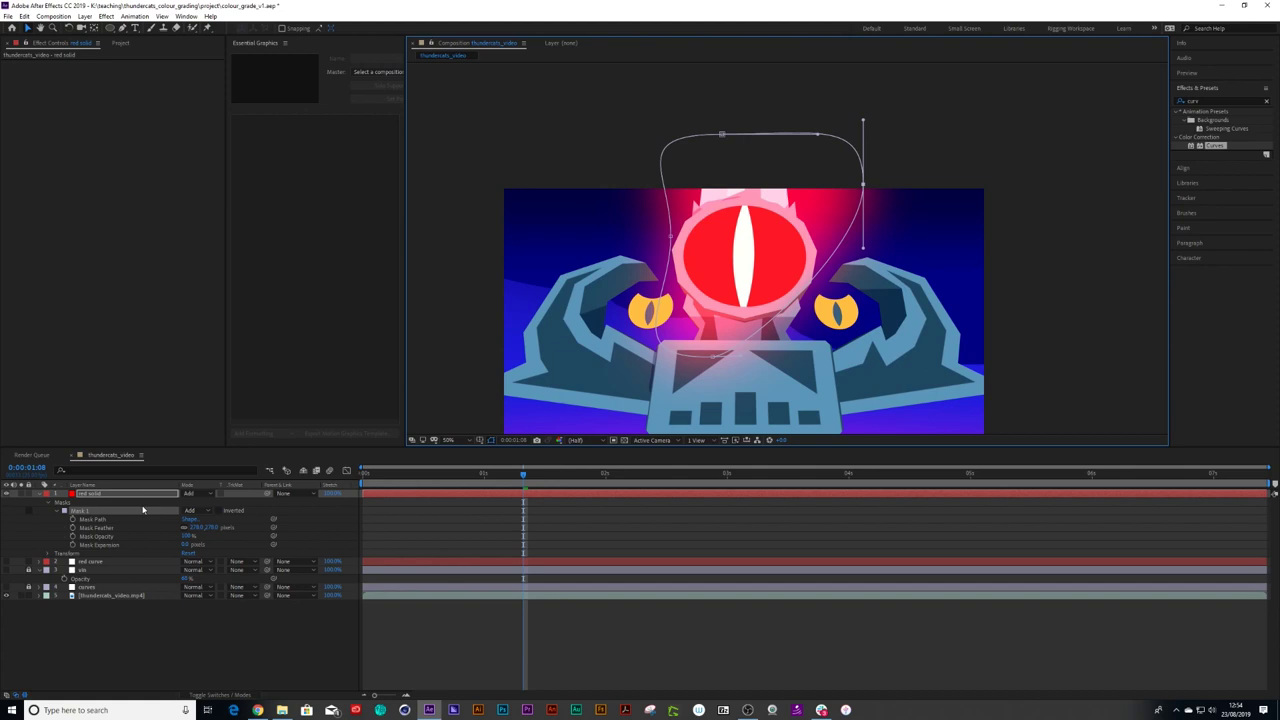
Step: Lower the red solid layer's opacity to roughly half and save the project
{"action": "left_click", "coordinate": [86, 494]}
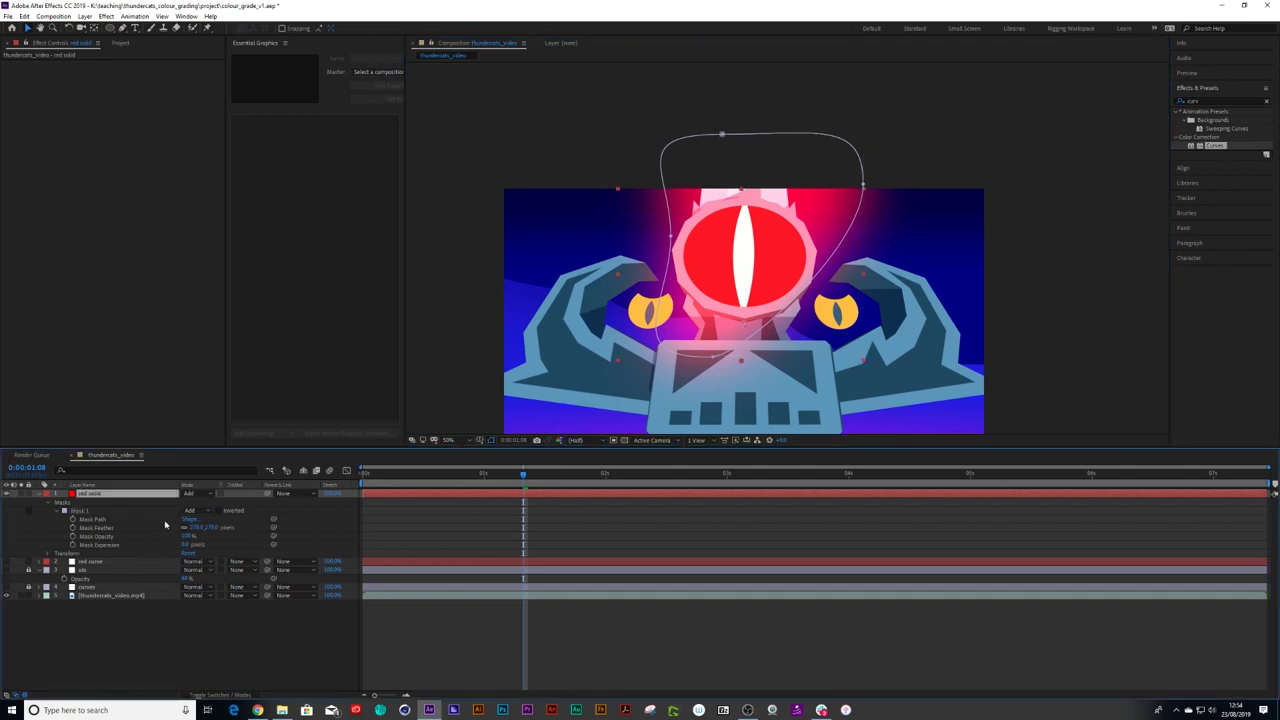
{"action": "key", "text": "t"}
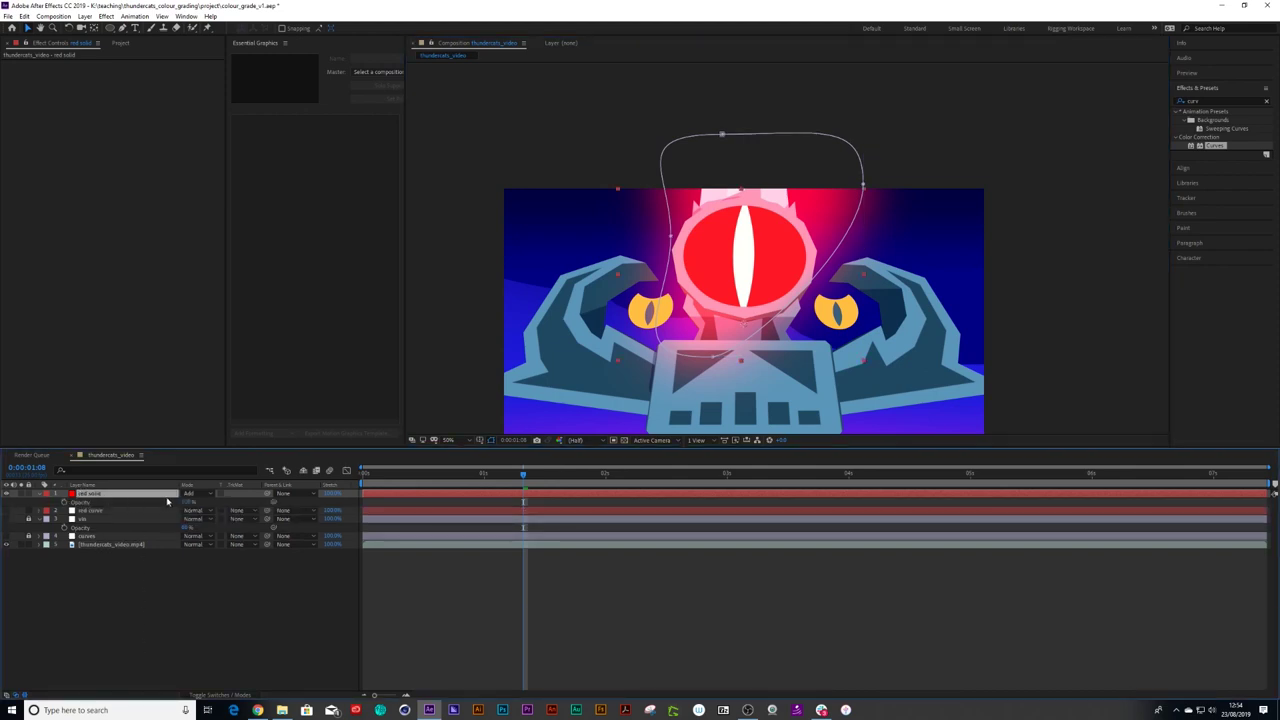
{"action": "left_click_drag", "start_coordinate": [187, 502], "coordinate": [165, 504]}
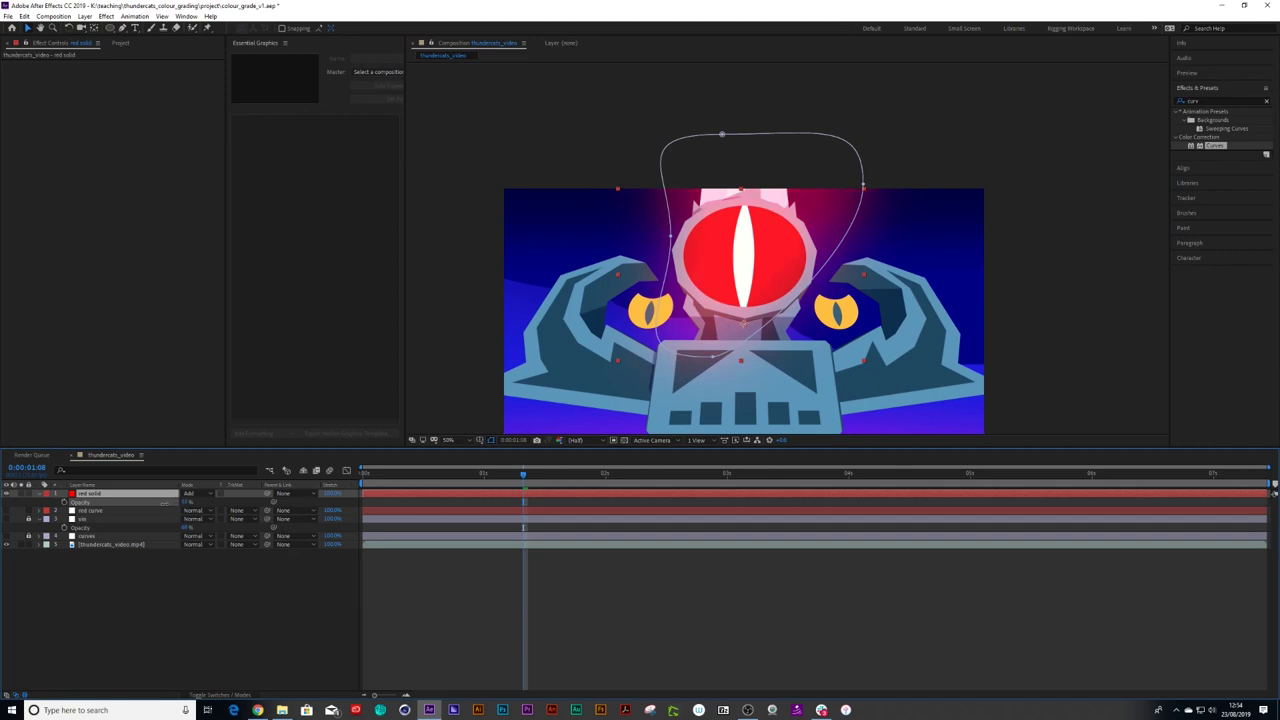
{"action": "left_click", "coordinate": [167, 604]}
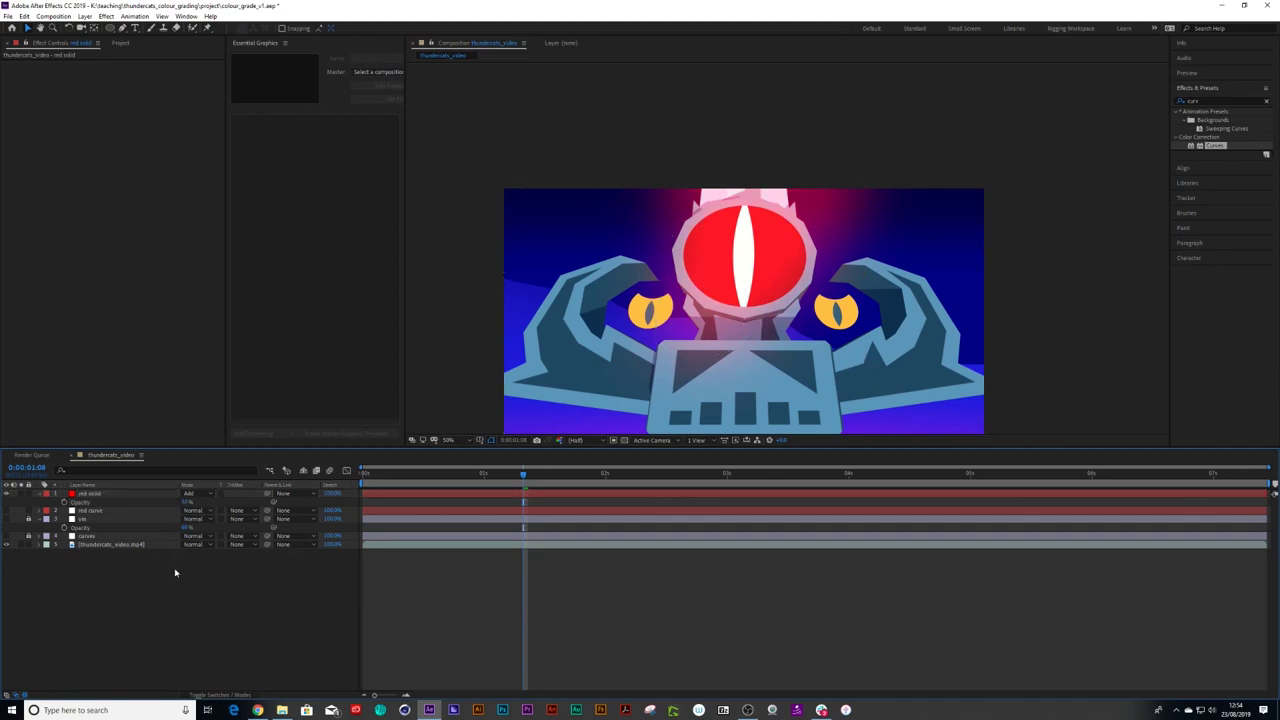
{"action": "key", "text": "ctrl+s"}
Step: Hide the red solid layer and create an adjustment layer above it named "glow"
{"action": "left_click", "coordinate": [39, 493]}
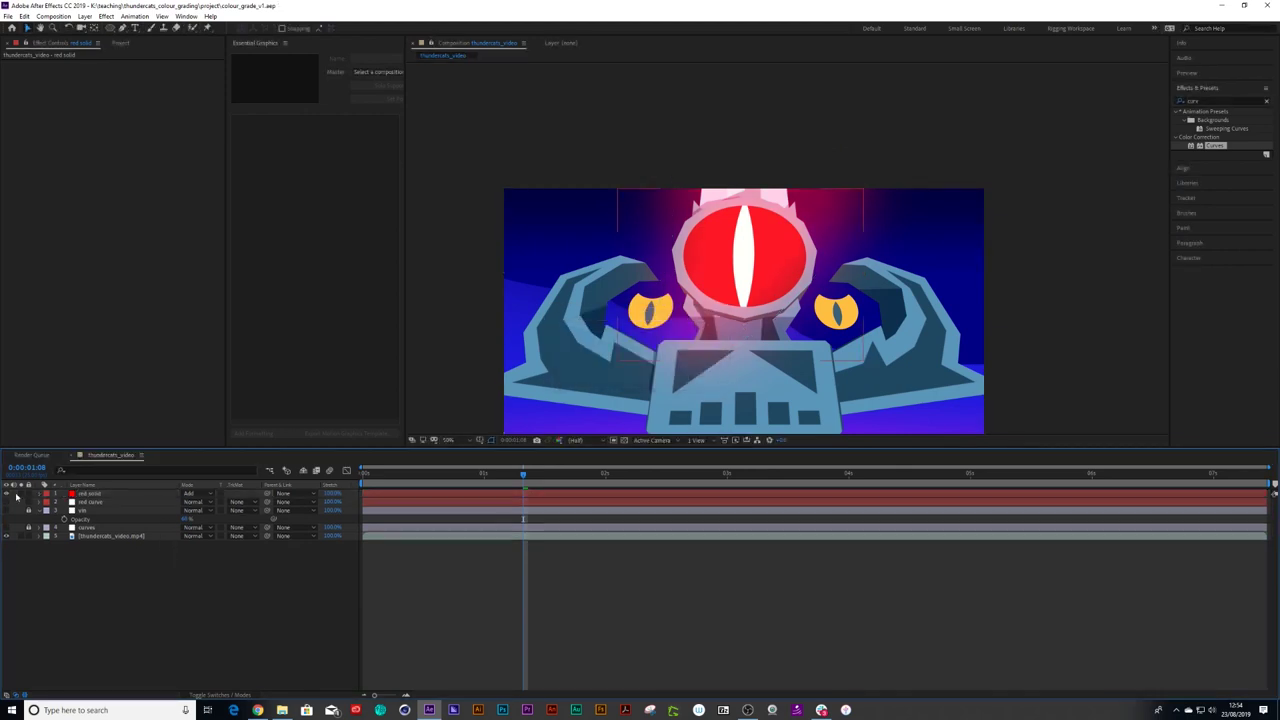
{"action": "left_click", "coordinate": [5, 495]}
{"action": "left_click", "coordinate": [85, 495]}
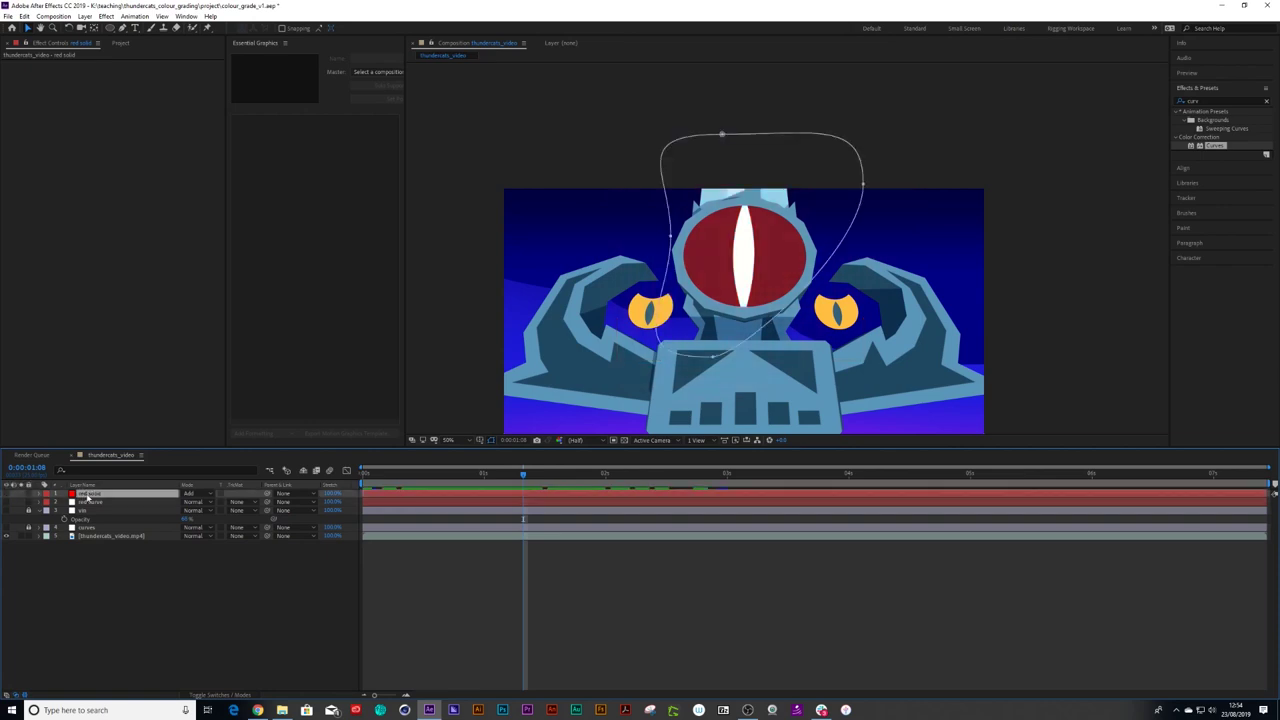
{"action": "left_click", "coordinate": [85, 16]}
{"action": "mouse_move", "coordinate": [100, 30]}
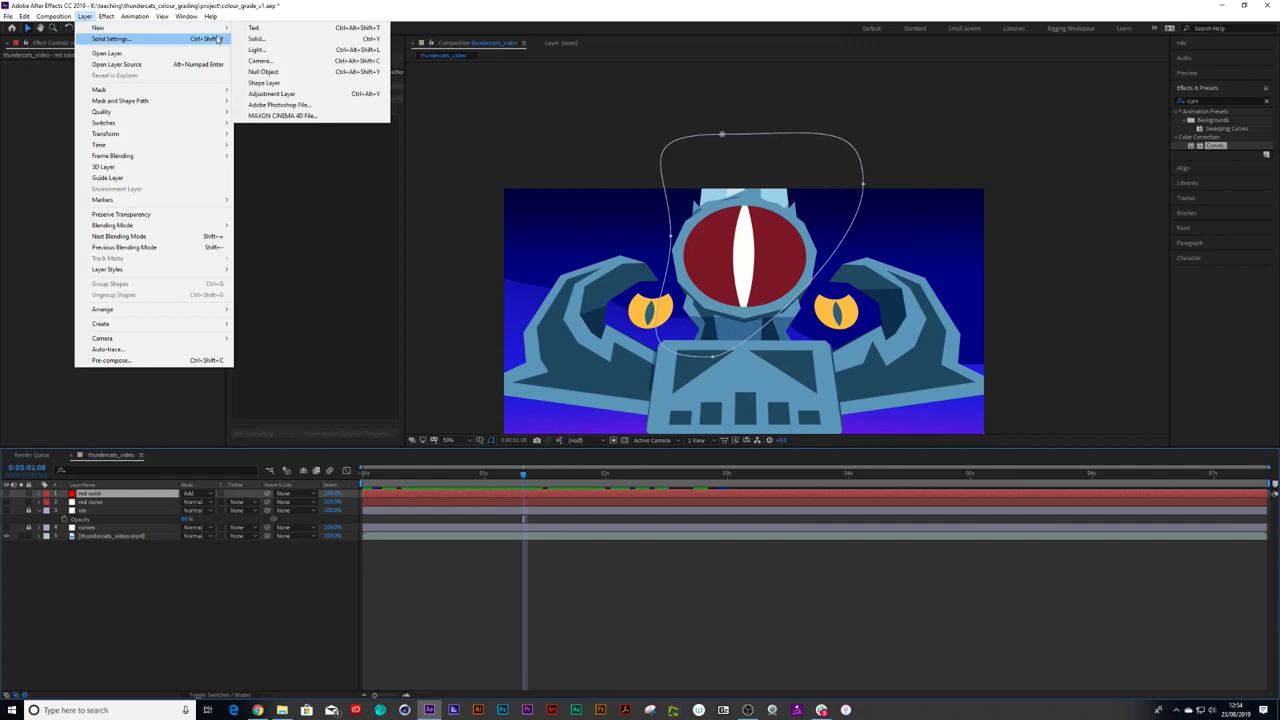
{"action": "left_click", "coordinate": [290, 94]}
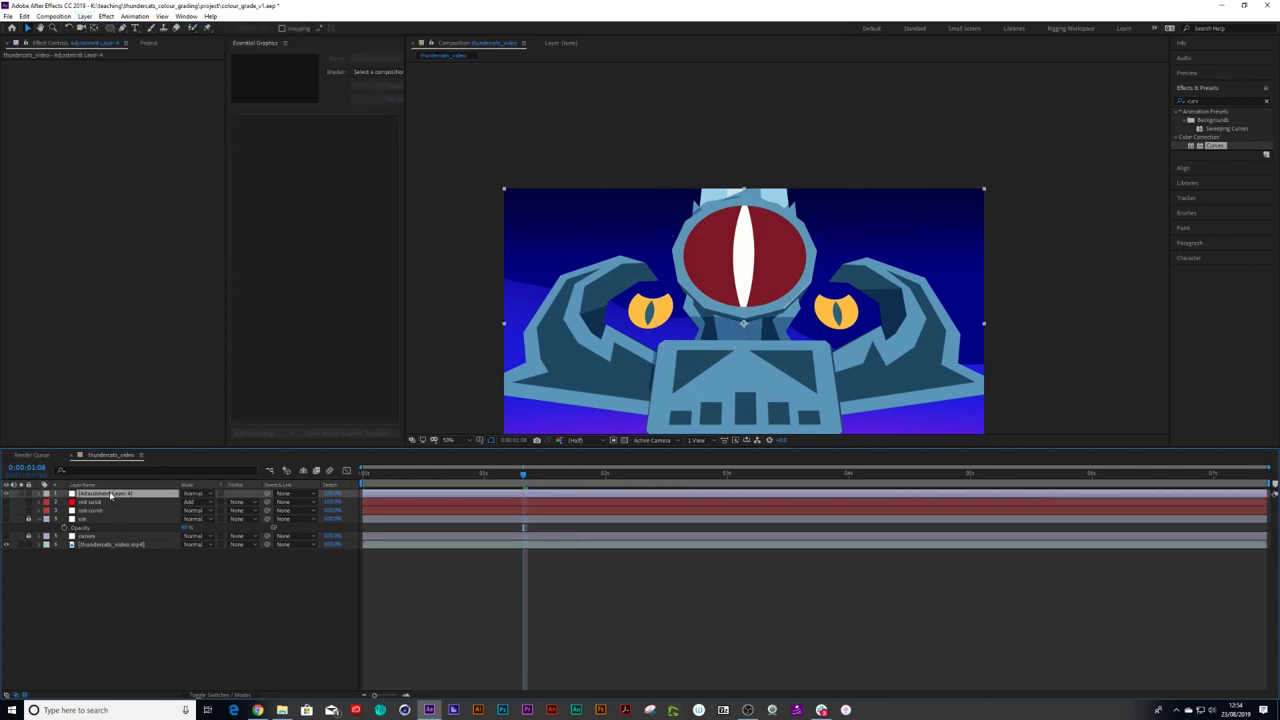
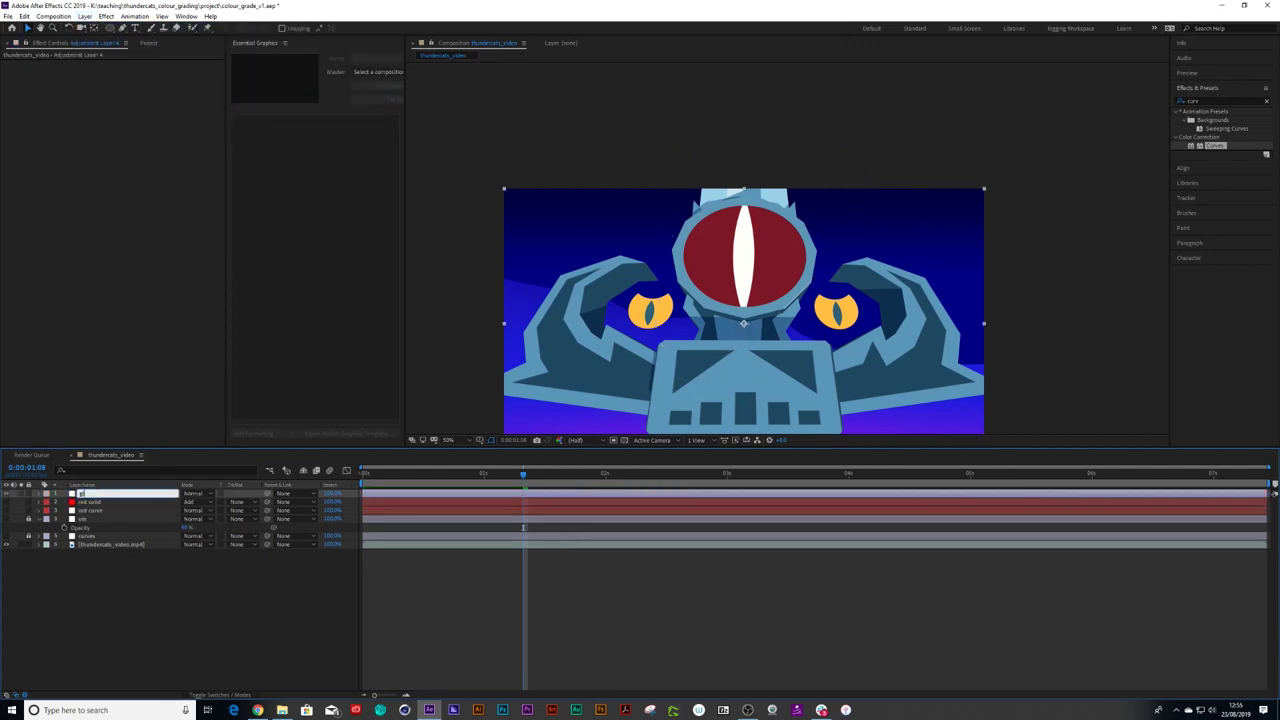
{"action": "key", "text": "Return"}
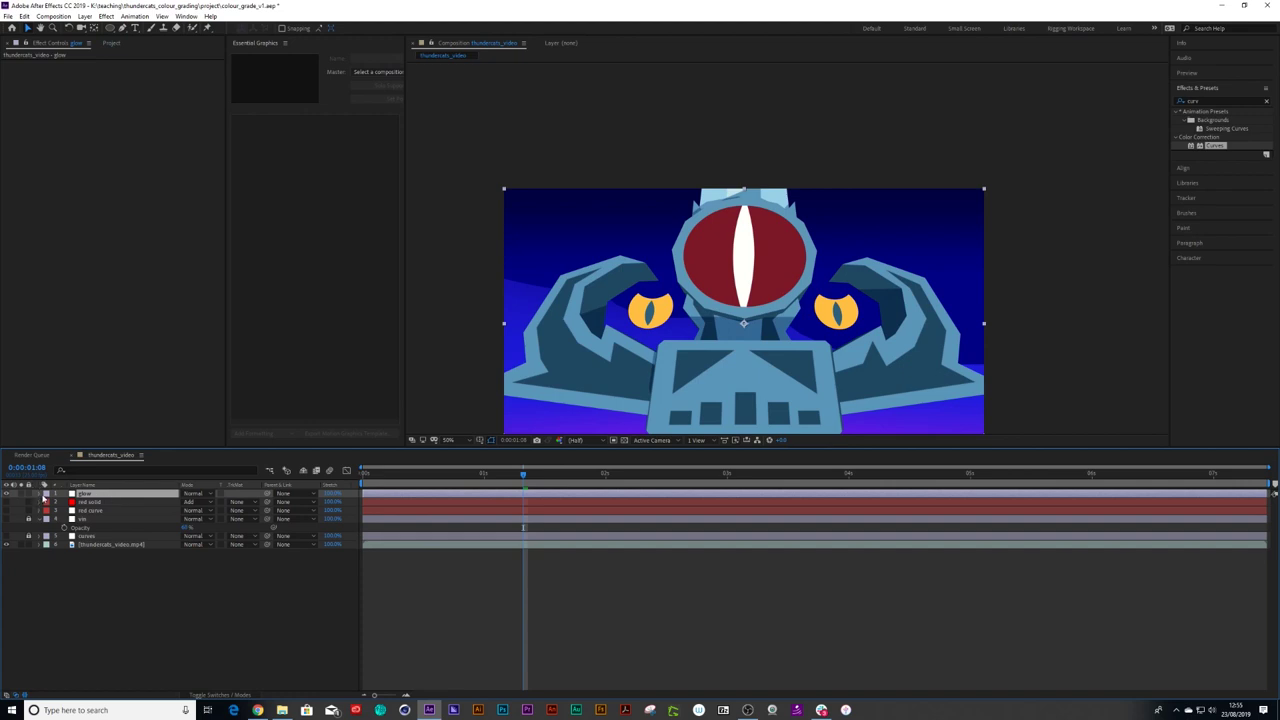
Step: Give the glow layer a red label colour and apply the Stylize Glow effect to it
{"action": "left_click", "coordinate": [46, 494]}
{"action": "left_click", "coordinate": [64, 325]}
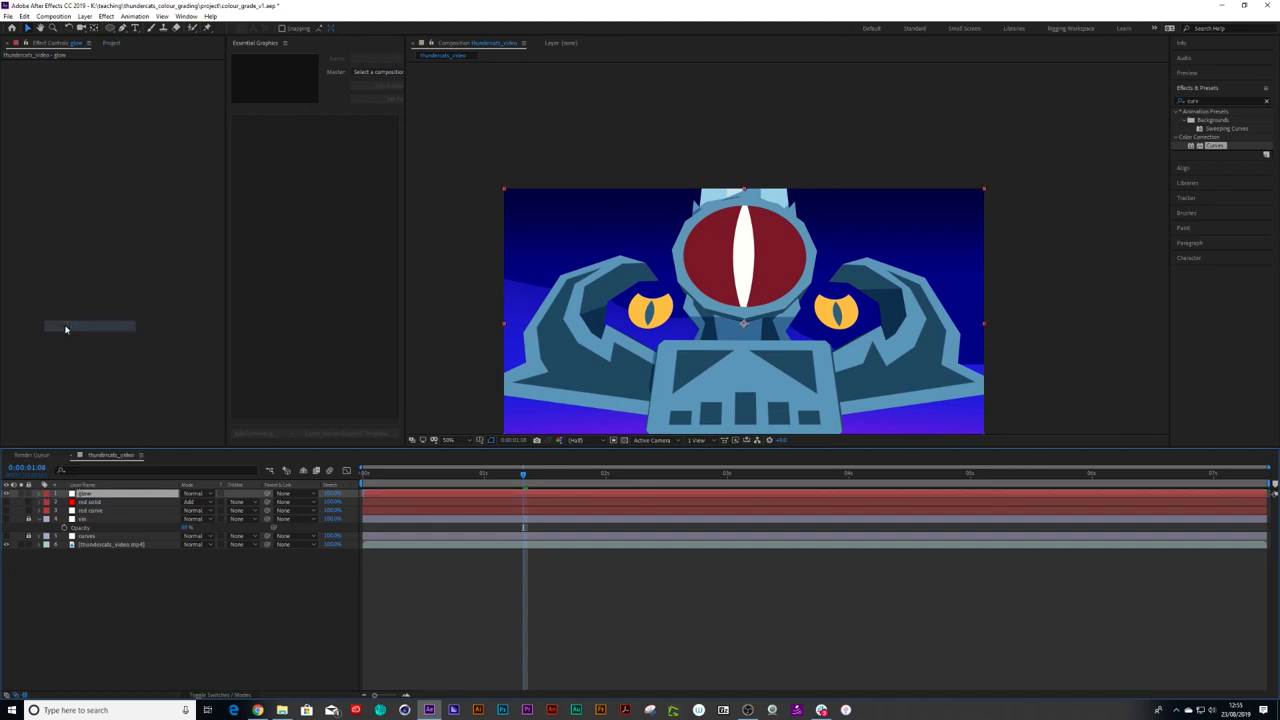
{"action": "left_click", "coordinate": [1208, 104]}
{"action": "type", "text": "glow"}
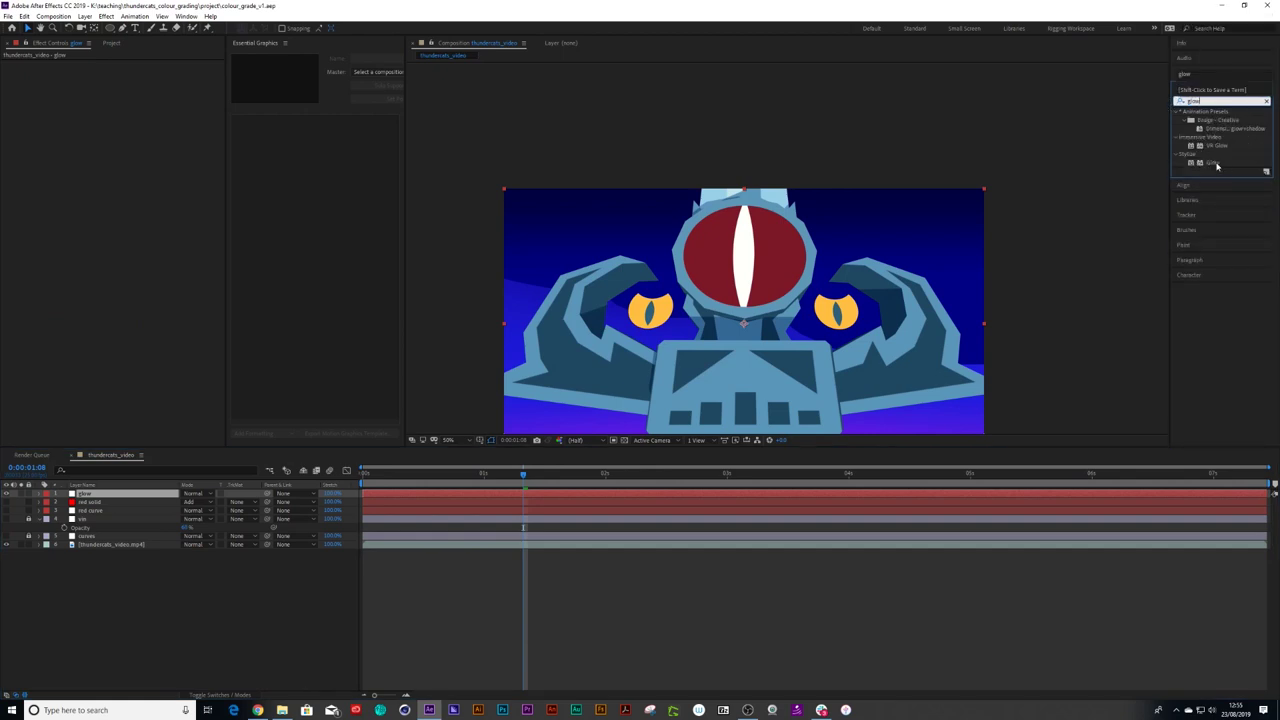
{"action": "left_click_drag", "start_coordinate": [1213, 163], "coordinate": [88, 497]}
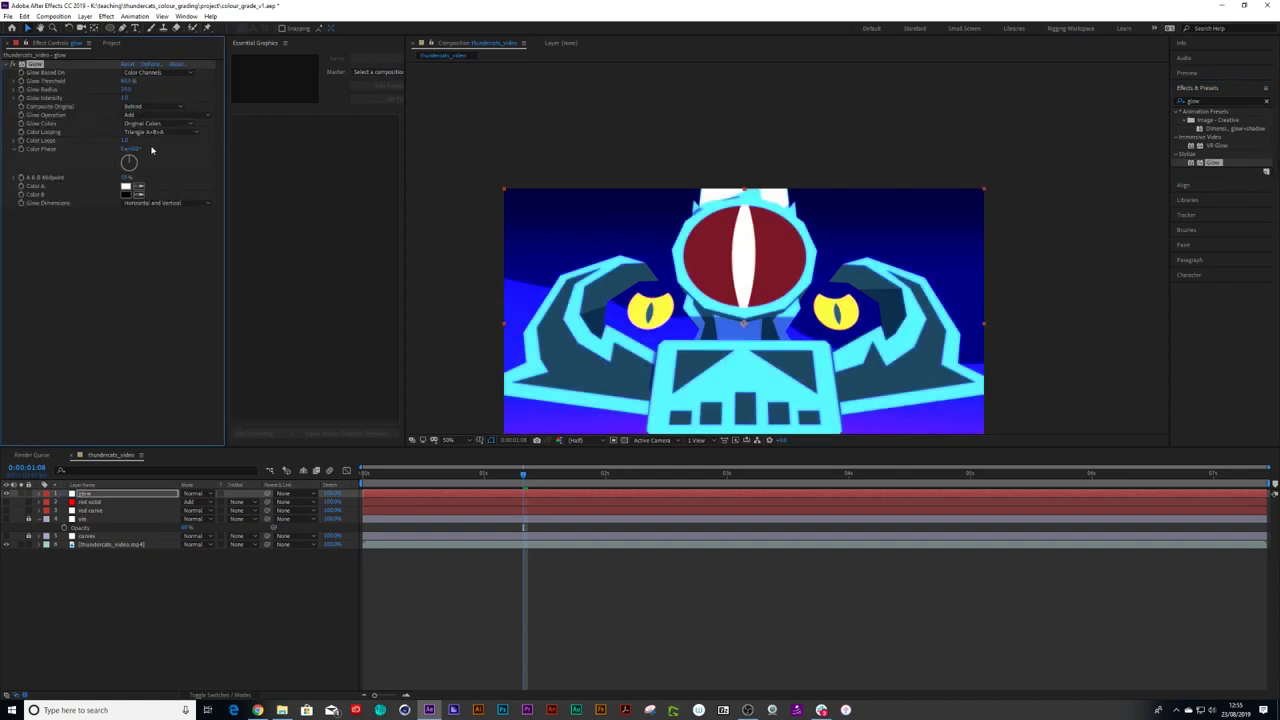
Step: Set the Glow effect's colours to A & B Colors, with pure red FF0000 as Color A and a darker red as Color B
{"action": "left_click", "coordinate": [142, 124]}
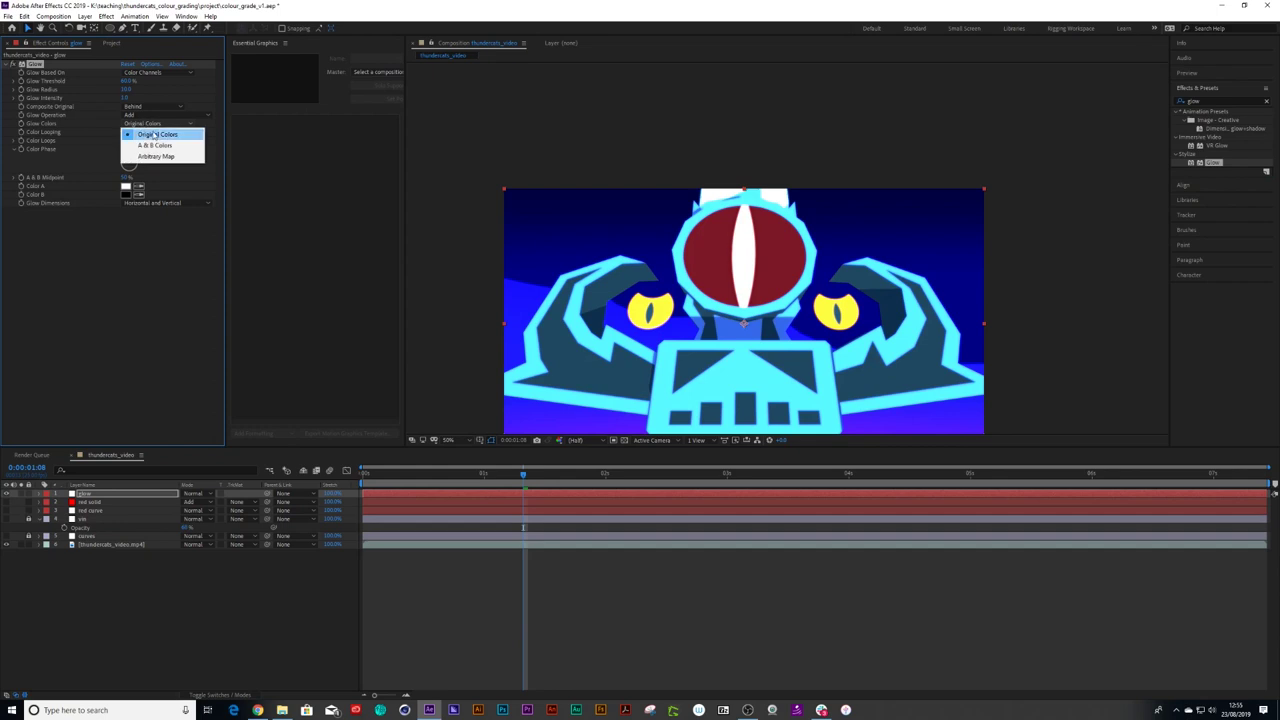
{"action": "left_click", "coordinate": [152, 146]}
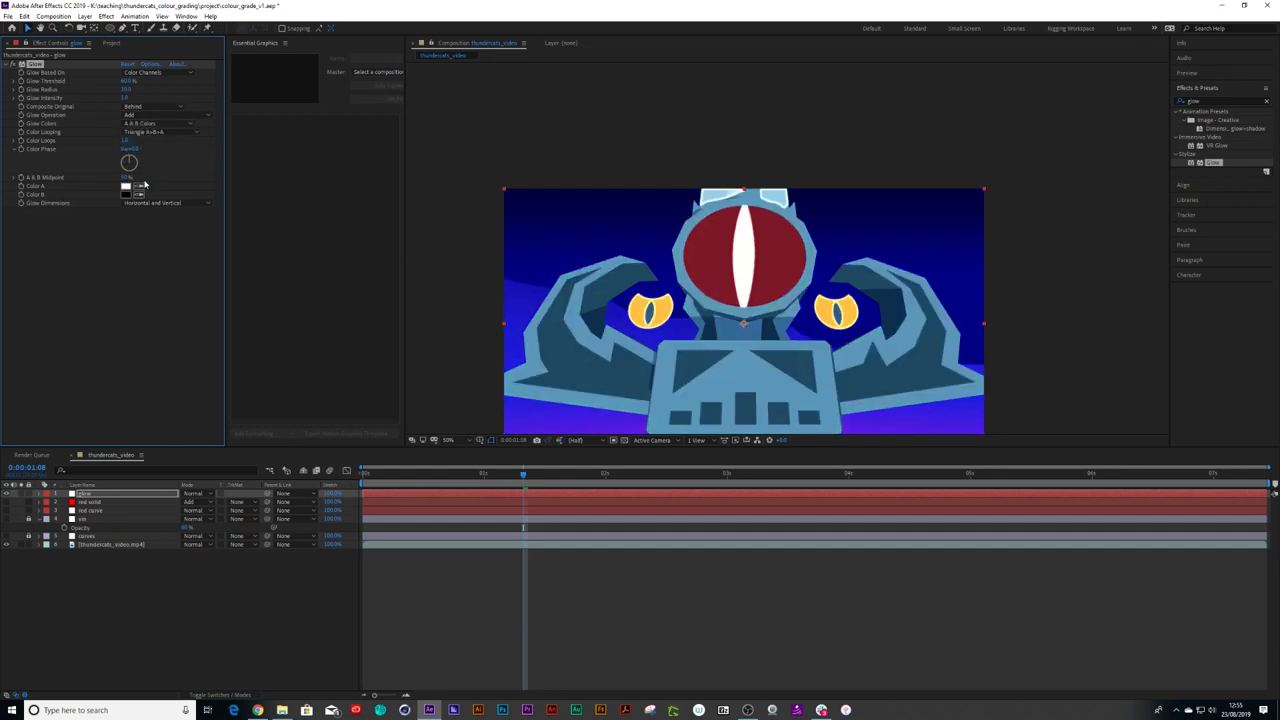
{"action": "left_click", "coordinate": [125, 186]}
{"action": "left_click", "coordinate": [1025, 290]}
{"action": "left_click", "coordinate": [1117, 289]}
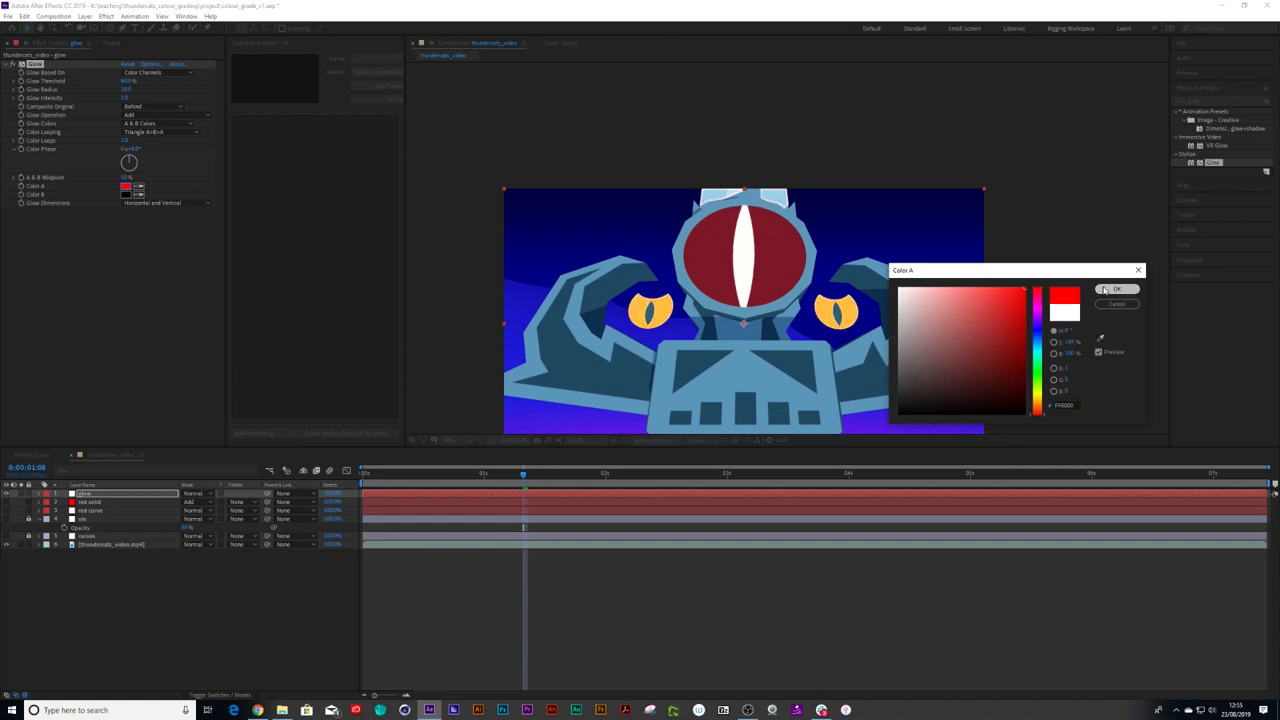
{"action": "left_click", "coordinate": [125, 194]}
{"action": "left_click", "coordinate": [1021, 341]}
{"action": "left_click_drag", "start_coordinate": [1021, 341], "coordinate": [1022, 352]}
{"action": "left_click", "coordinate": [1117, 290]}
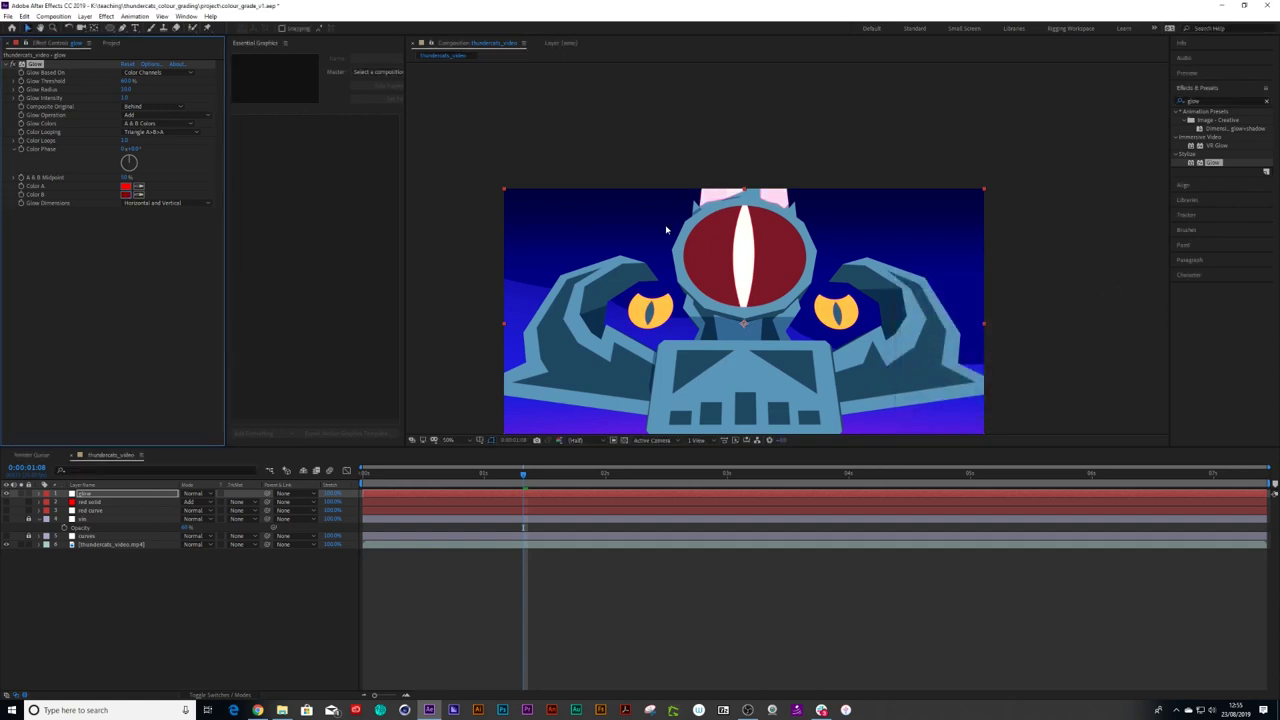
Step: Raise the Glow threshold to about 97%, widen the radius and increase the intensity to confine a broad red glow to the eye's white pupil
{"action": "left_click_drag", "start_coordinate": [126, 83], "coordinate": [145, 89]}
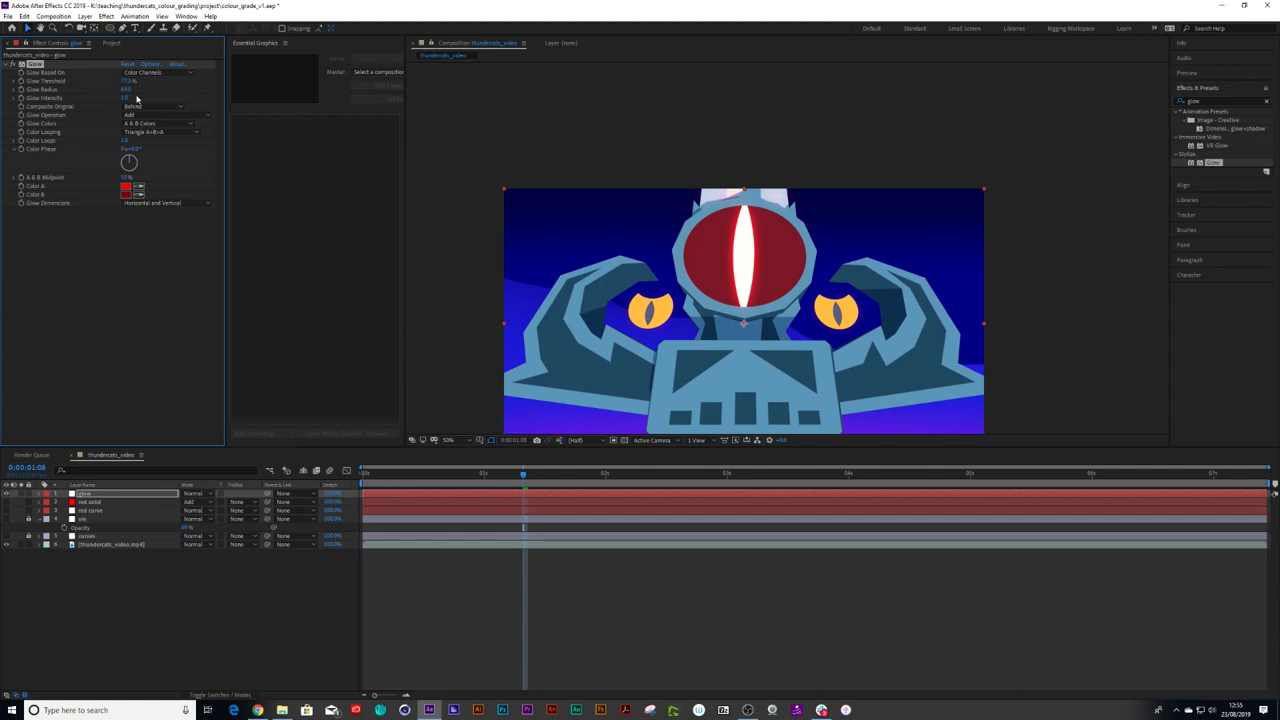
{"action": "left_click_drag", "start_coordinate": [126, 98], "coordinate": [134, 98]}
{"action": "left_click_drag", "start_coordinate": [158, 98], "coordinate": [147, 98]}
{"action": "left_click_drag", "start_coordinate": [127, 81], "coordinate": [152, 78]}
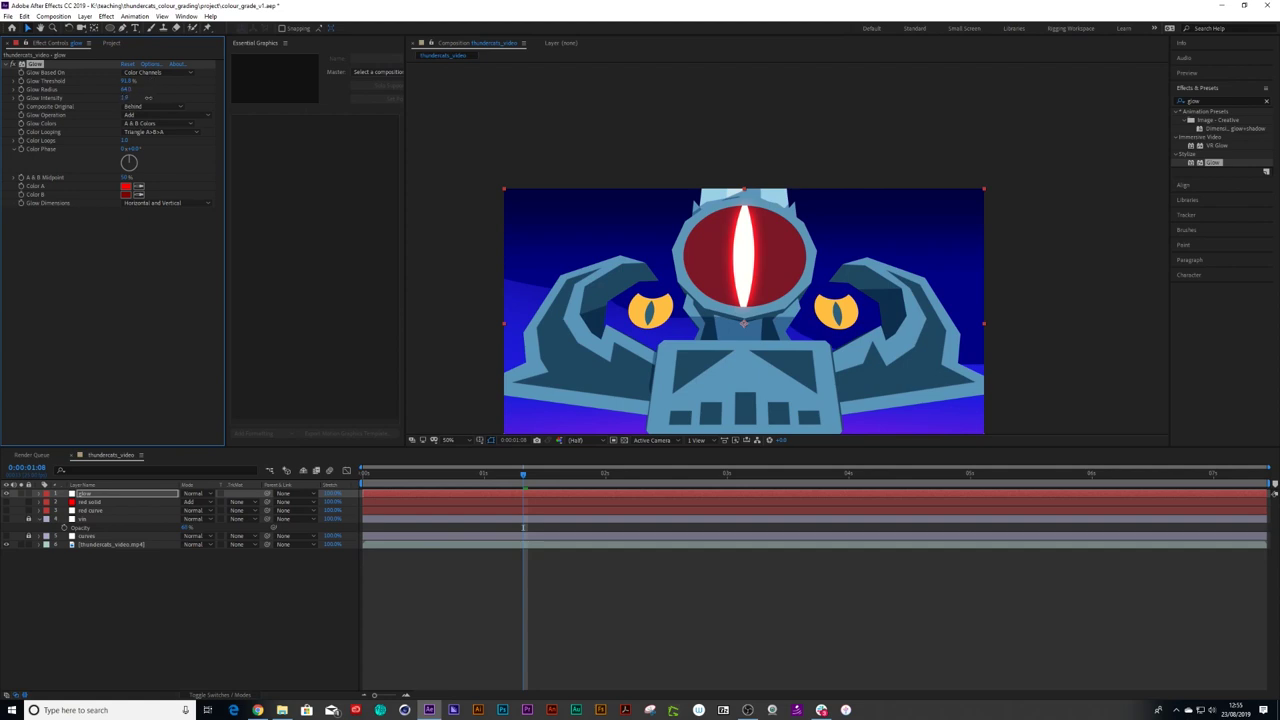
{"action": "left_click_drag", "start_coordinate": [126, 89], "coordinate": [171, 88]}
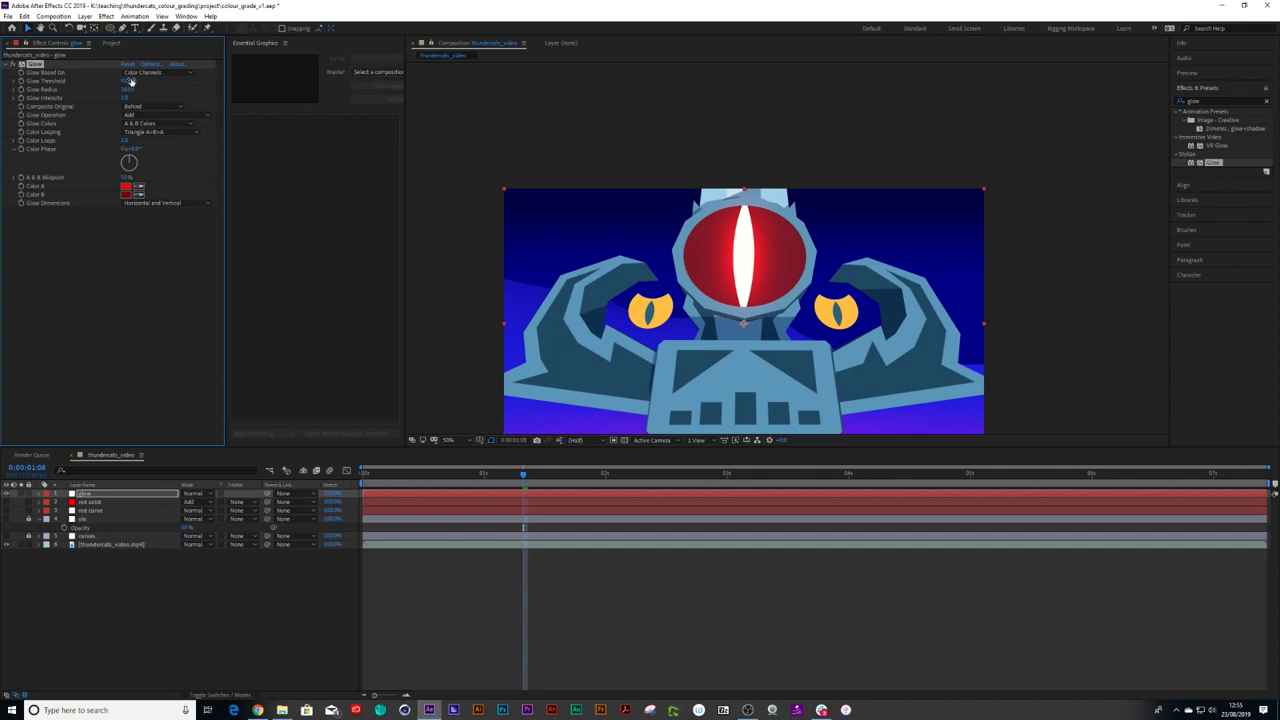
{"action": "left_click_drag", "start_coordinate": [127, 81], "coordinate": [160, 81]}
{"action": "left_click", "coordinate": [458, 647]}
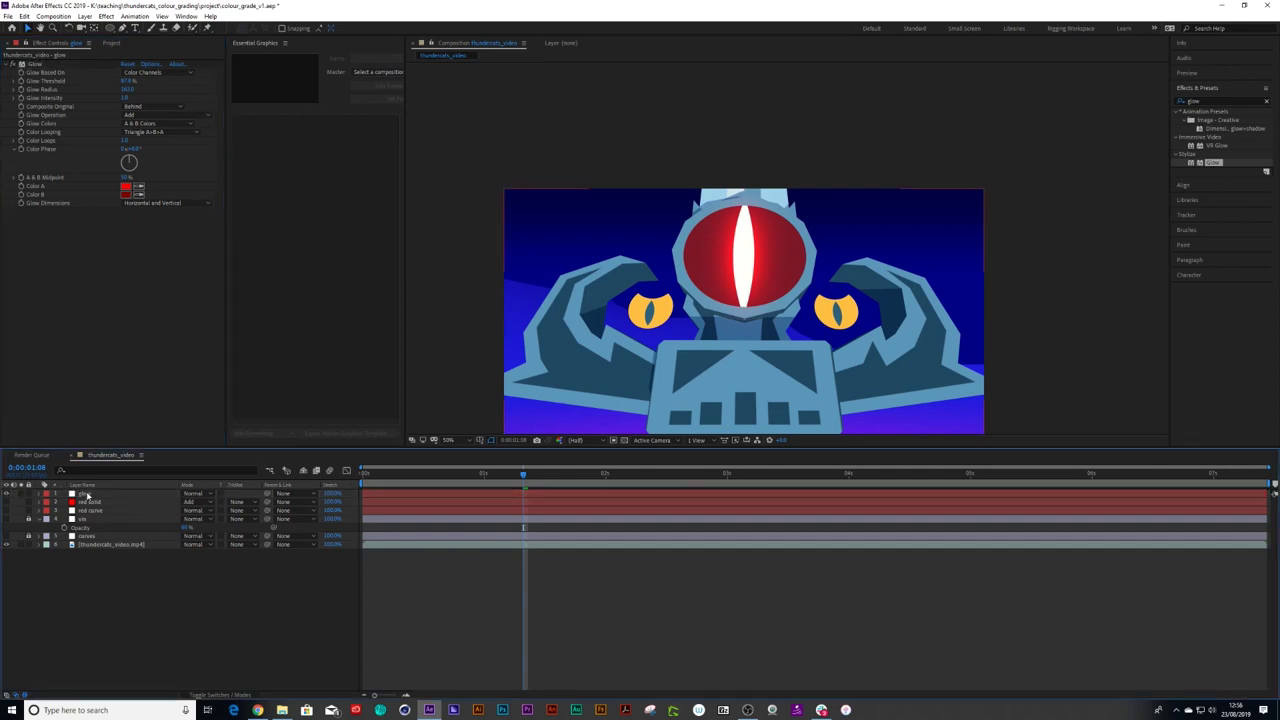
Step: Scrub through the glow, turn the red curve and red solid layers back on, and compare the frame with and without the red solid
{"action": "left_click", "coordinate": [383, 495]}
{"action": "left_click_drag", "start_coordinate": [453, 488], "coordinate": [516, 493]}
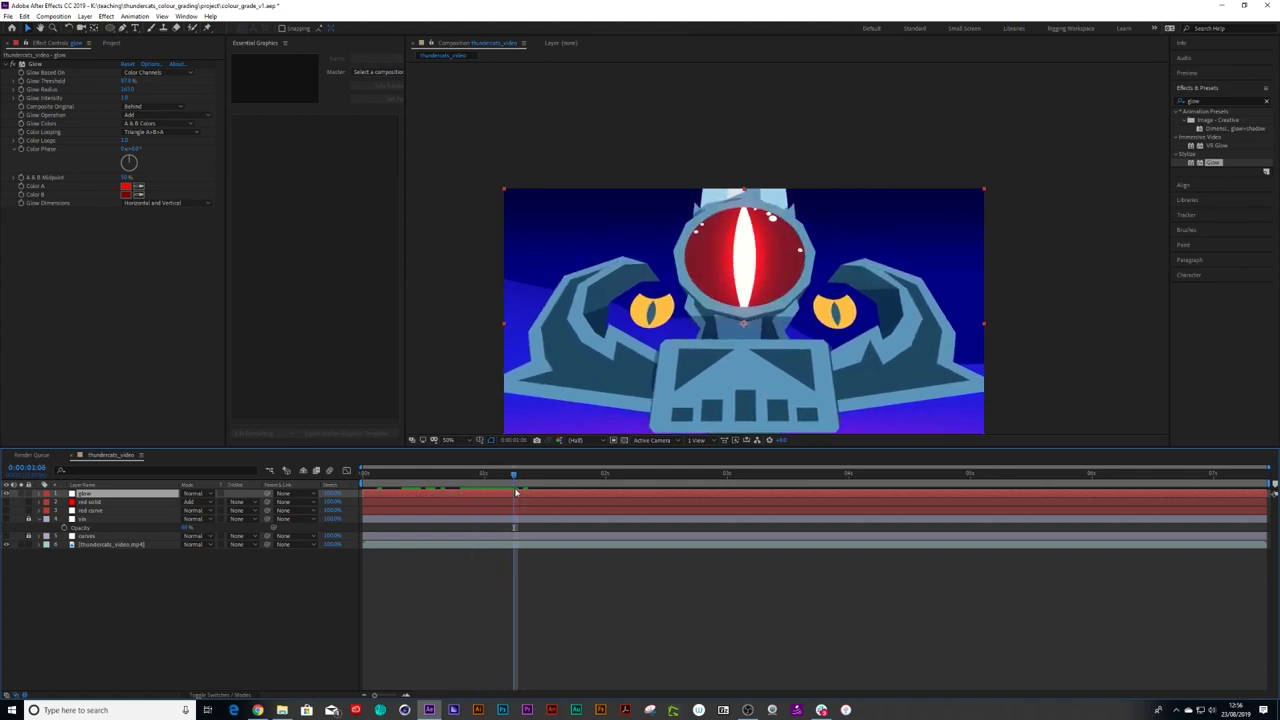
{"action": "left_click", "coordinate": [7, 510]}
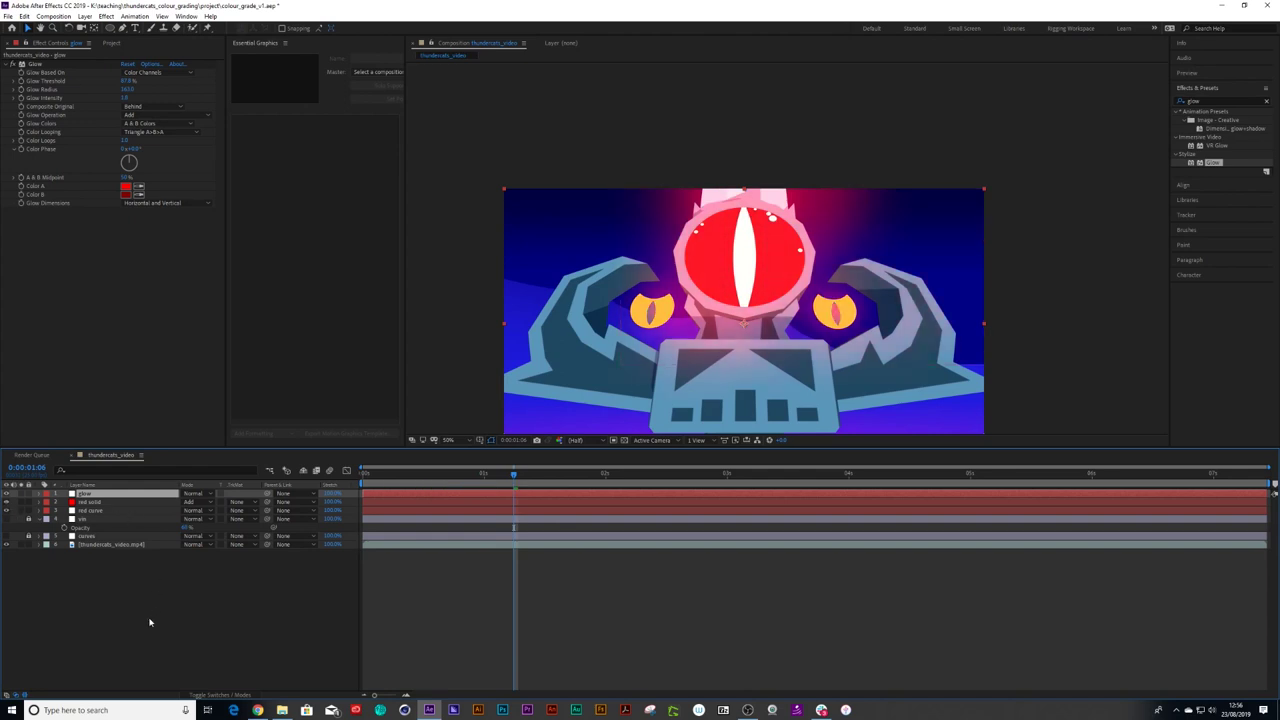
{"action": "left_click", "coordinate": [88, 502]}
{"action": "left_click", "coordinate": [85, 494]}
{"action": "left_click", "coordinate": [7, 502]}
{"action": "left_click", "coordinate": [7, 502]}
Step: Lower the red solid layer's opacity to about 36% and scrub the timeline to check the combined red lighting
{"action": "left_click", "coordinate": [89, 502]}
{"action": "key", "text": "t"}
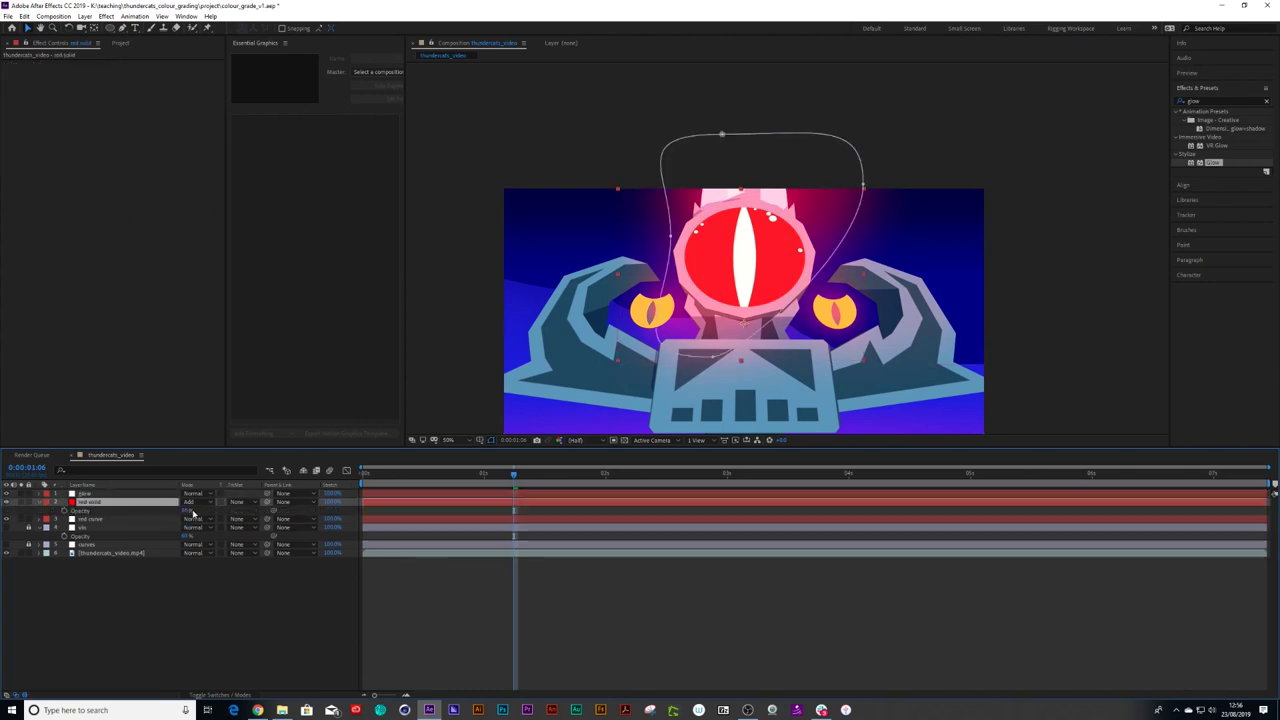
{"action": "left_click_drag", "start_coordinate": [193, 512], "coordinate": [176, 510]}
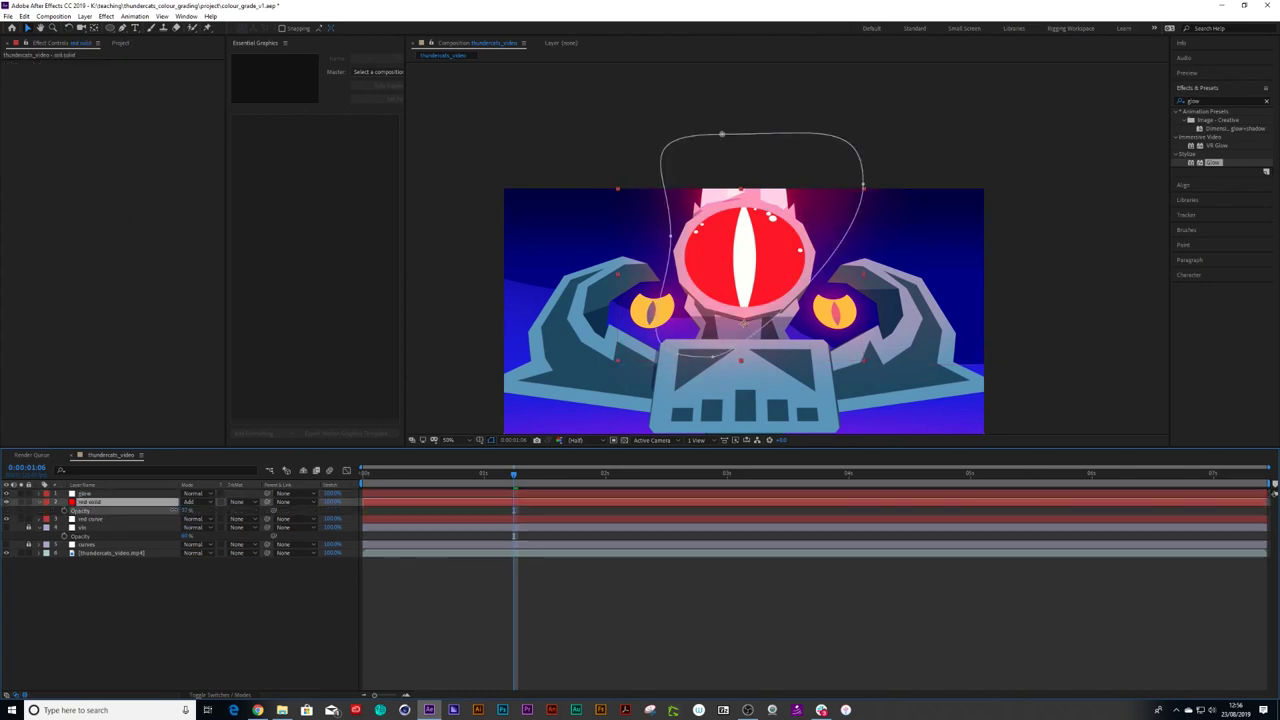
{"action": "left_click", "coordinate": [389, 577]}
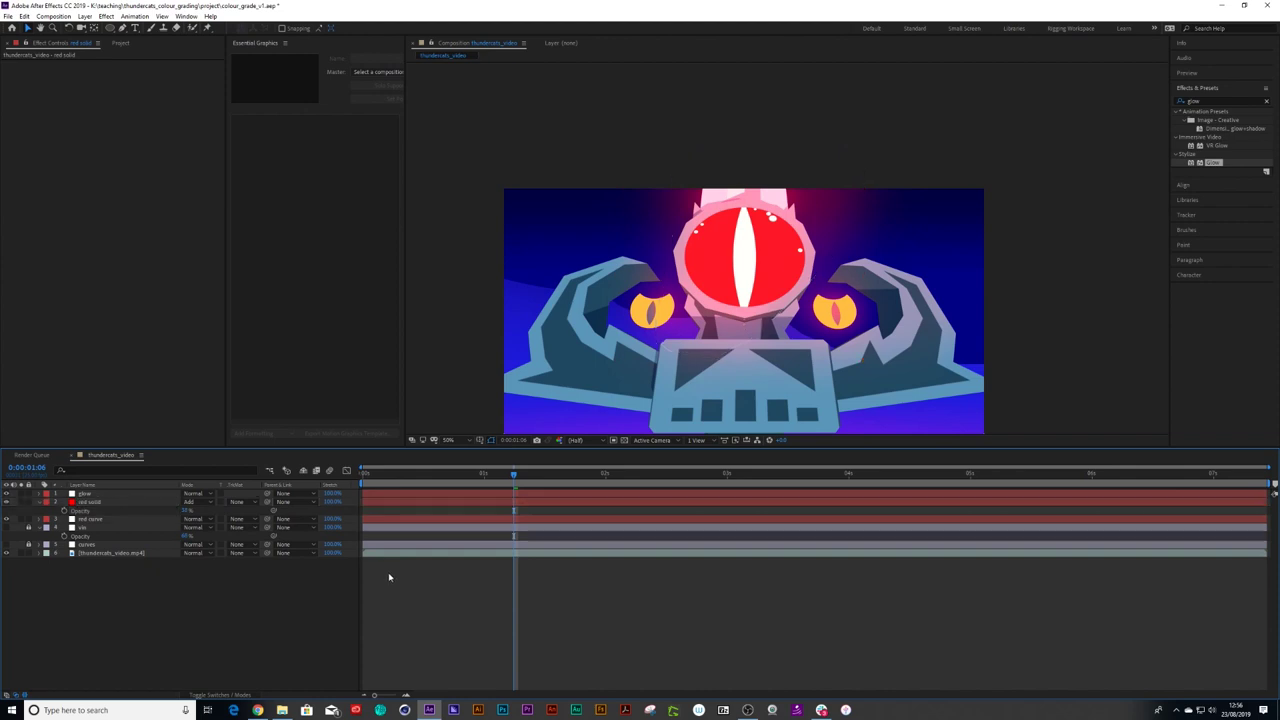
{"action": "left_click", "coordinate": [377, 474]}
{"action": "left_click_drag", "start_coordinate": [403, 481], "coordinate": [544, 502]}
{"action": "left_click", "coordinate": [544, 494]}
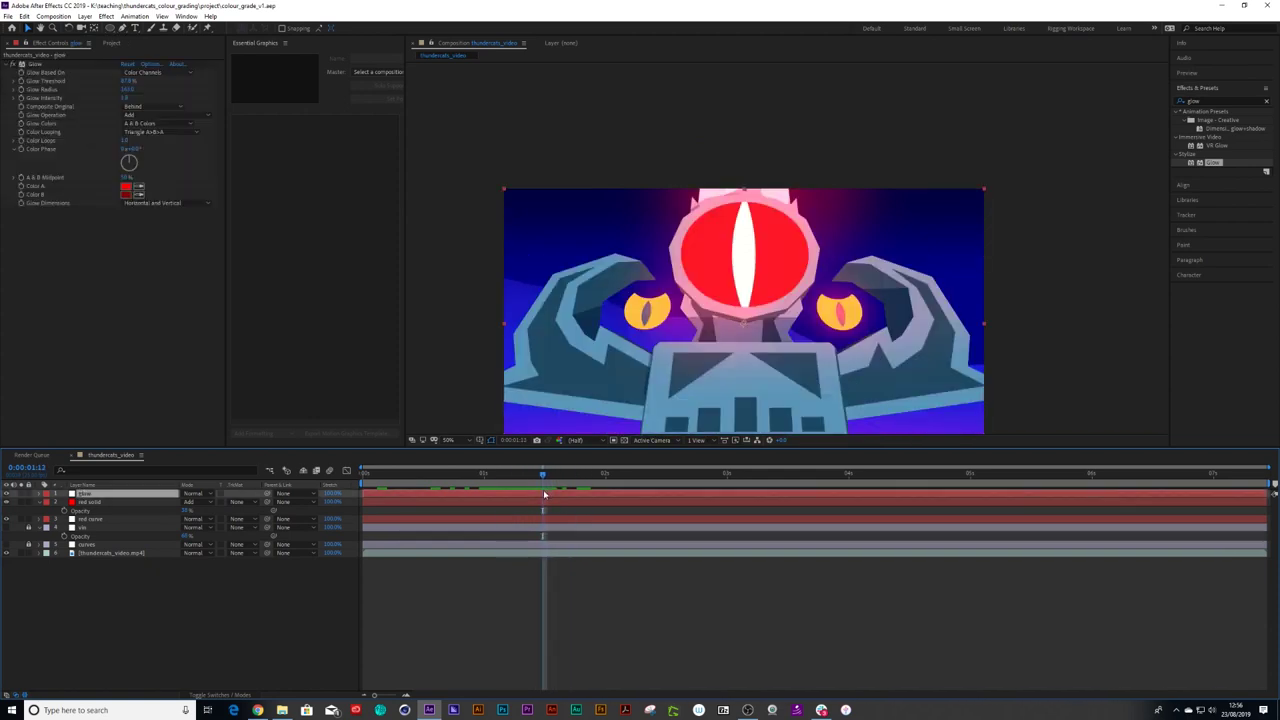
Step: Trim the glow, red solid and red curve layers to end around 0:00:01:12, deleting their later parts, and preview the result from the start
{"action": "left_click", "coordinate": [546, 521], "text": "ctrl"}
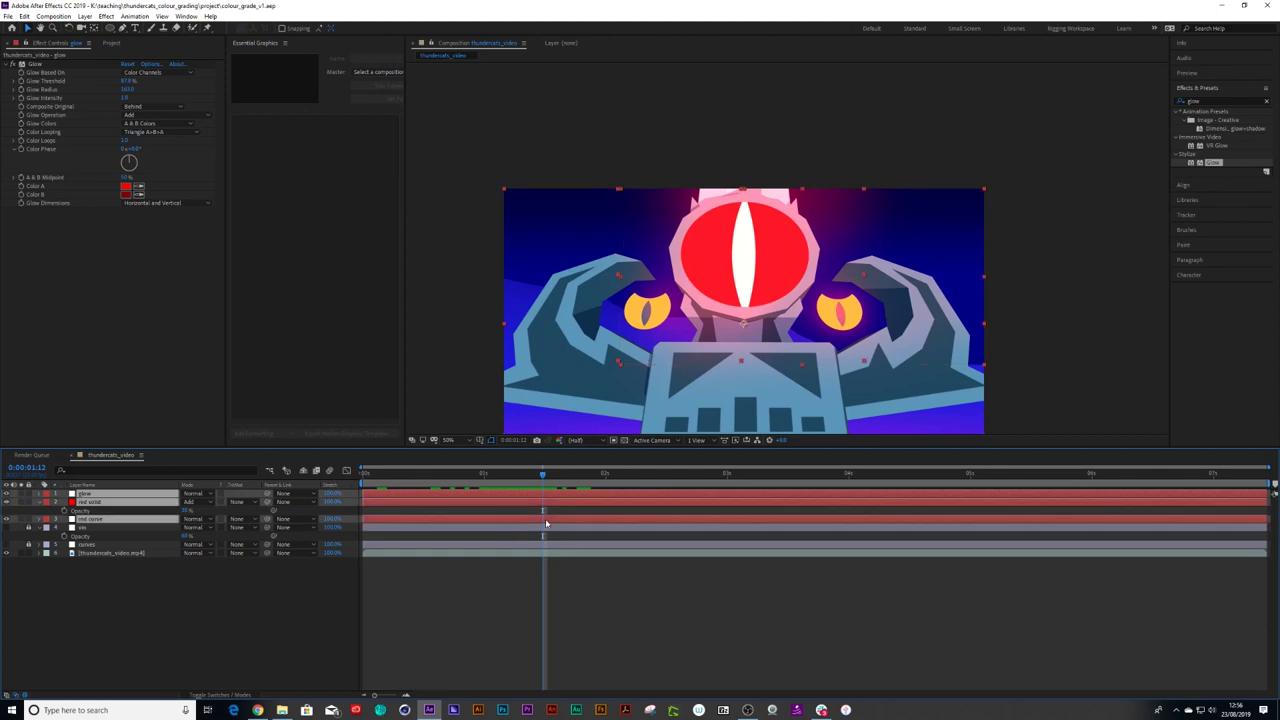
{"action": "key", "text": "ctrl+shift+d"}
{"action": "key", "text": "Delete"}
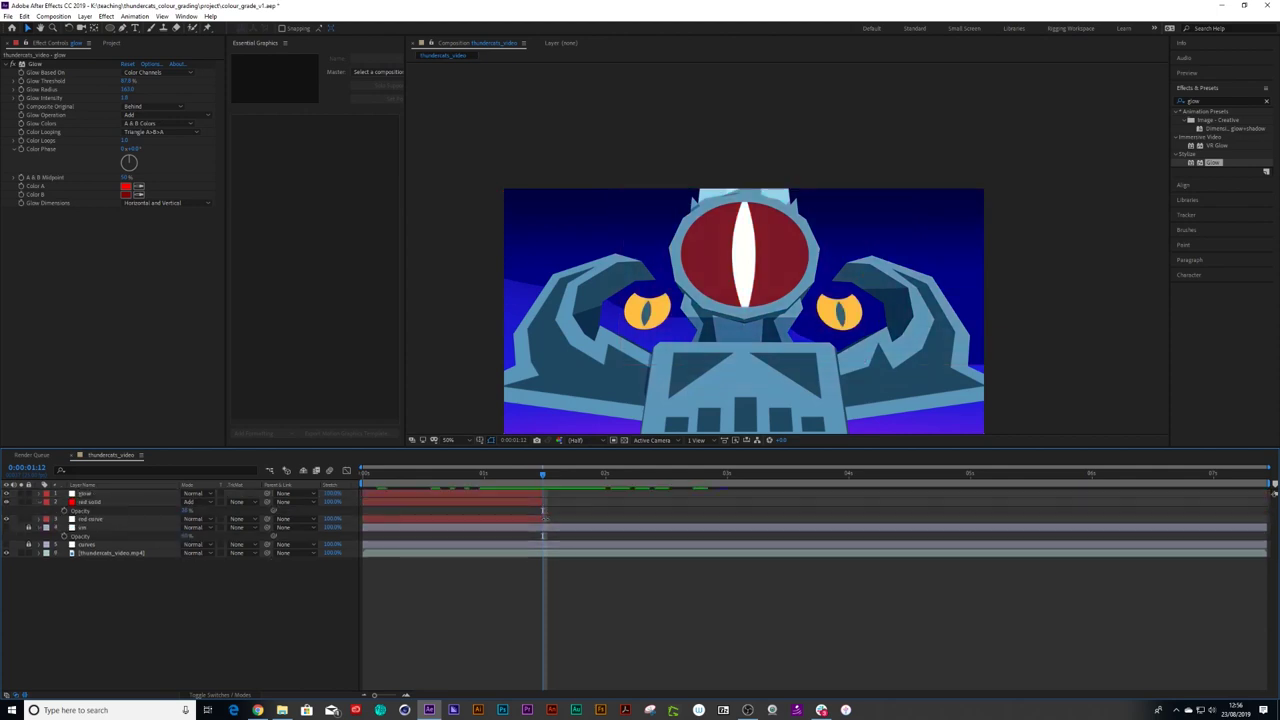
{"action": "left_click", "coordinate": [543, 494]}
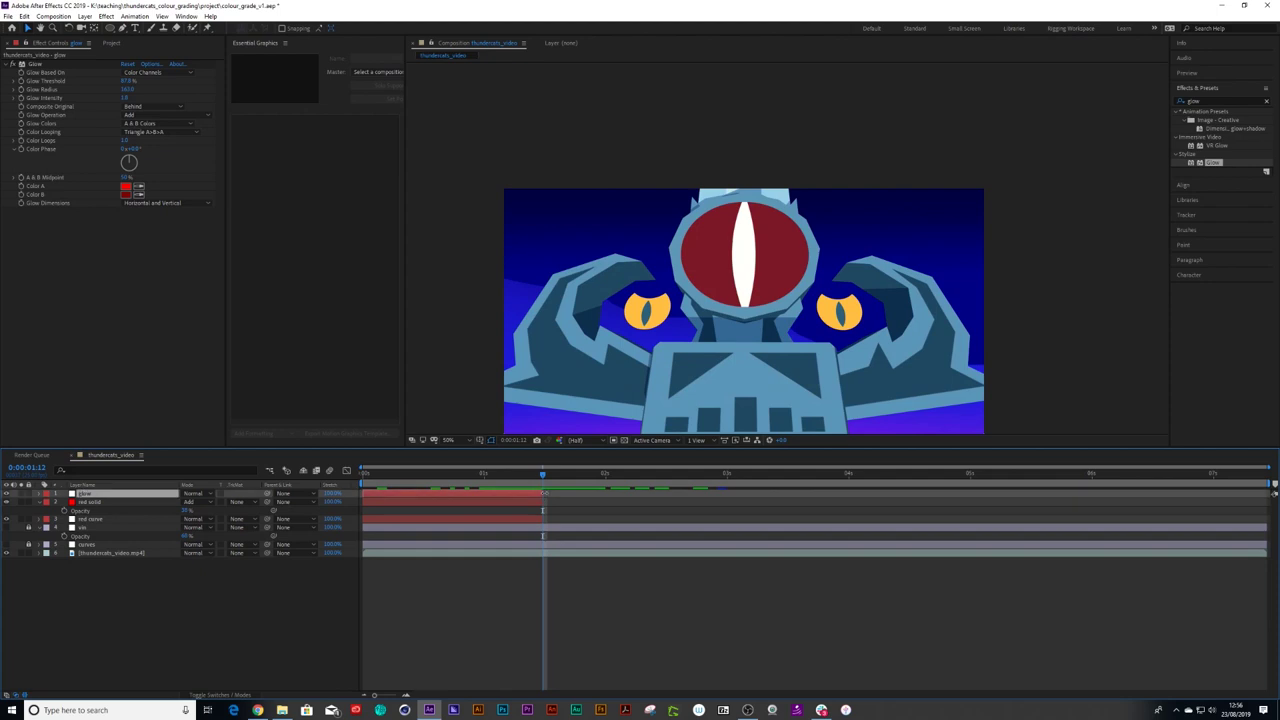
{"action": "left_click", "coordinate": [545, 518]}
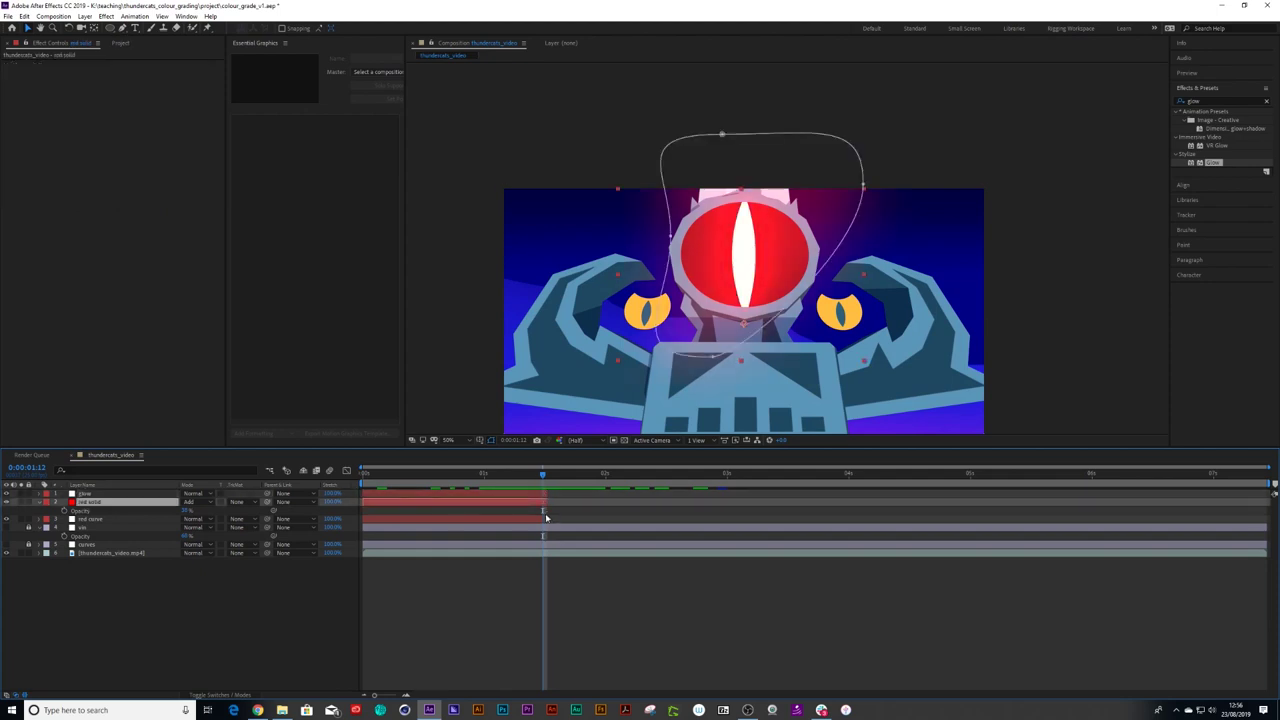
{"action": "left_click_drag", "start_coordinate": [544, 476], "coordinate": [309, 497]}
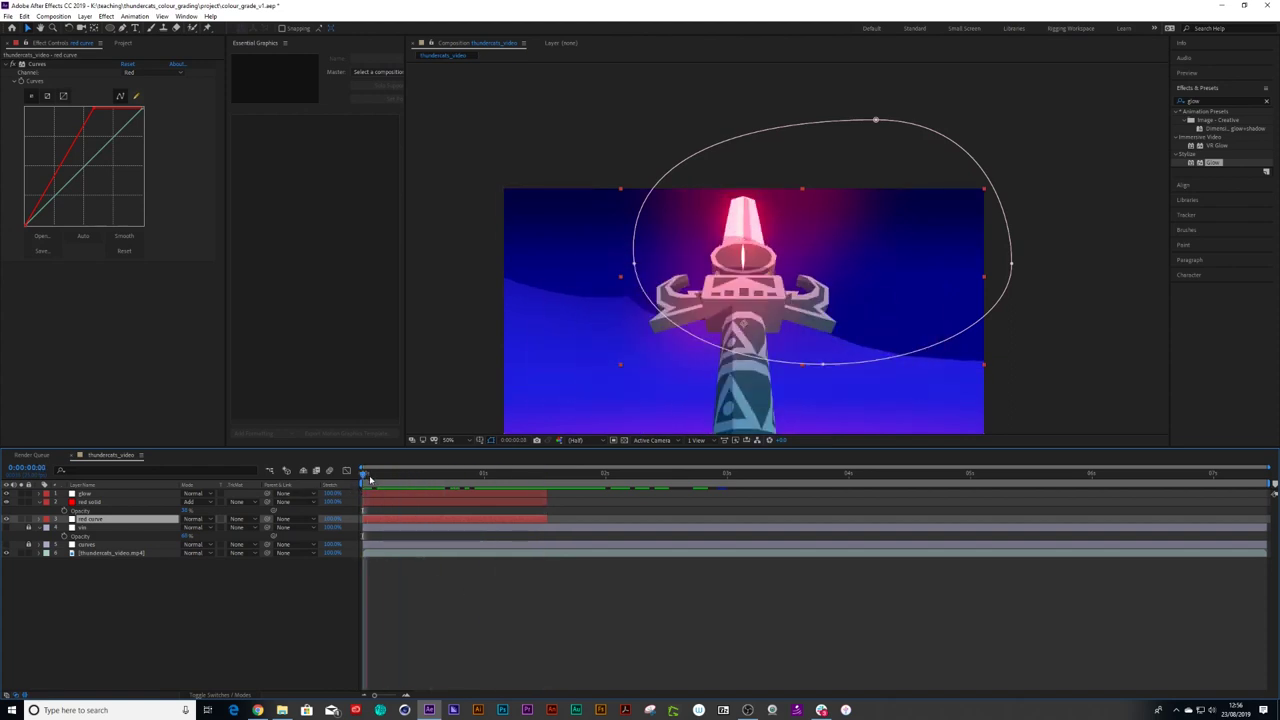
{"action": "key", "text": "space"}
{"action": "key", "text": "space"}
{"action": "key", "text": "space"}
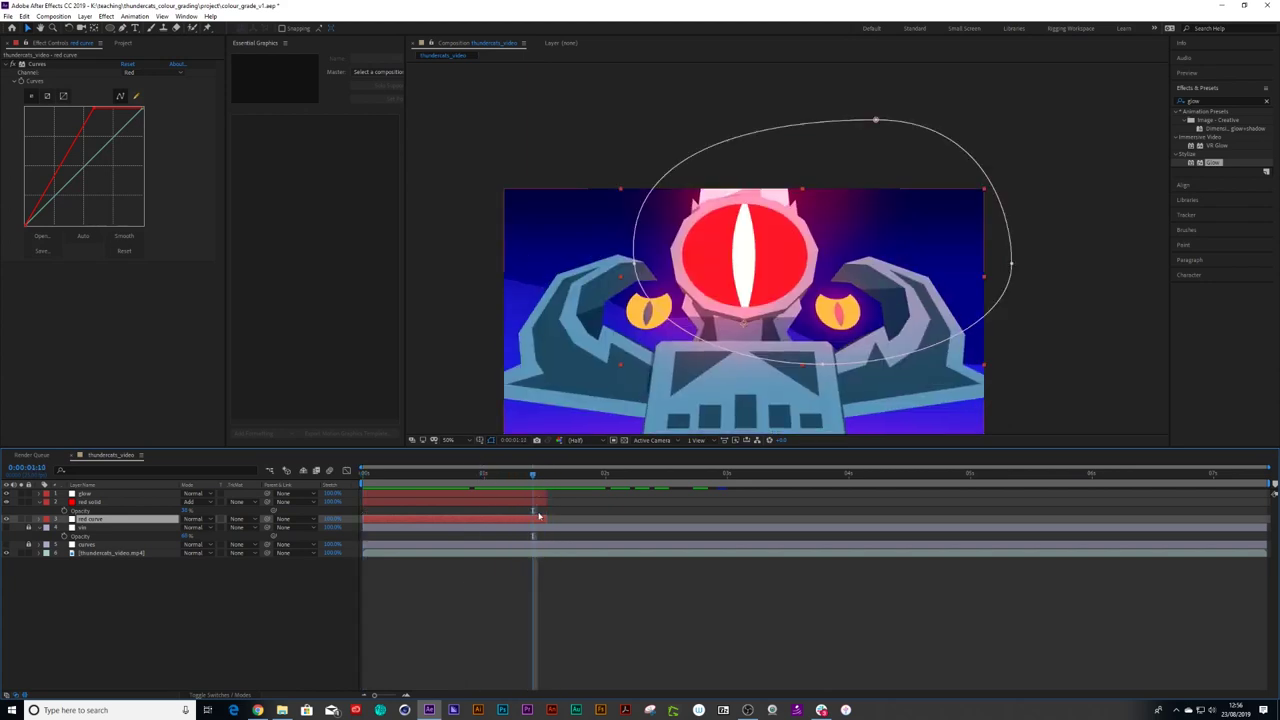
{"action": "left_click", "coordinate": [544, 599]}
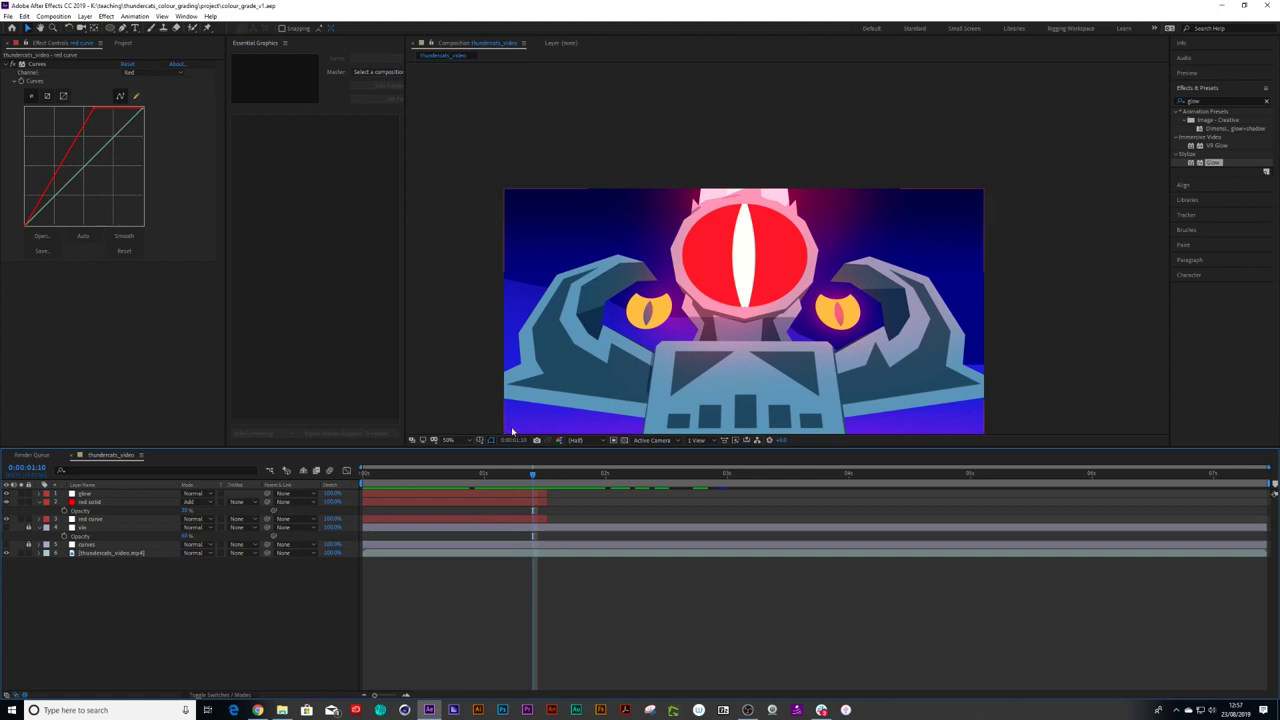
Step: Look up the Noise effect, and add an adjustment layer named noise above the glow layer with a Yellow label
{"action": "left_click", "coordinate": [1195, 101]}
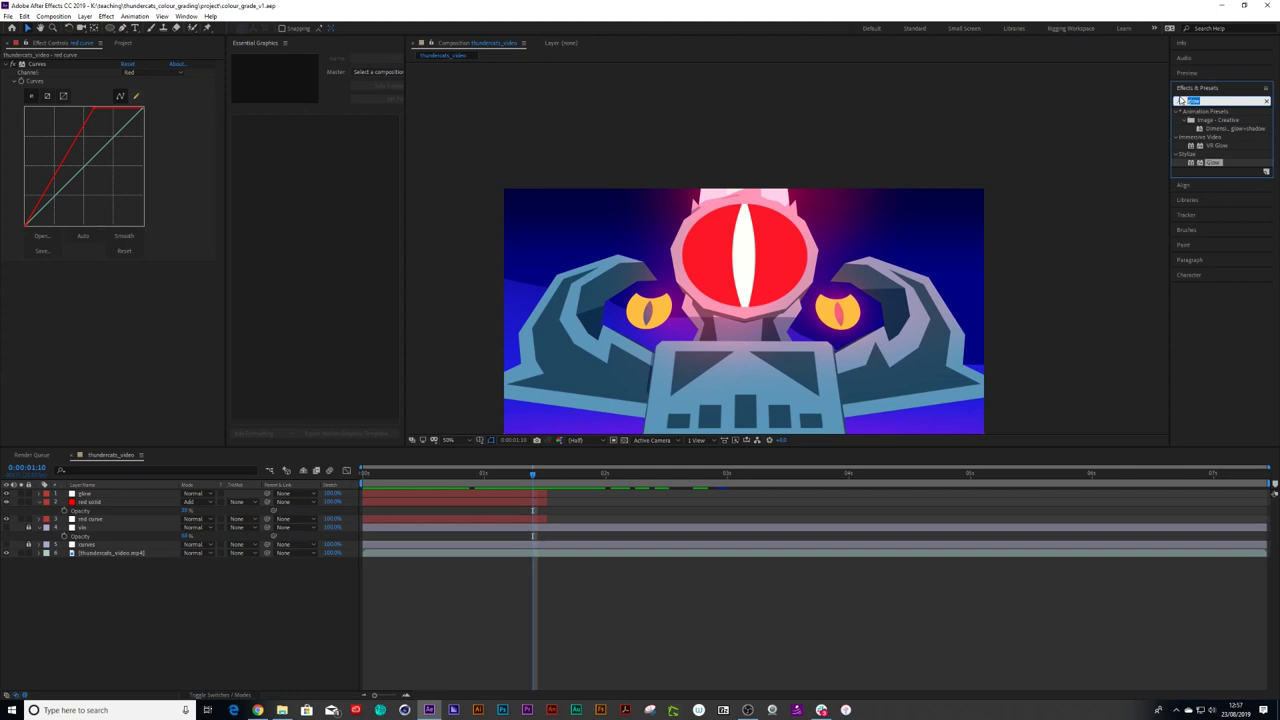
{"action": "type", "text": "noise"}
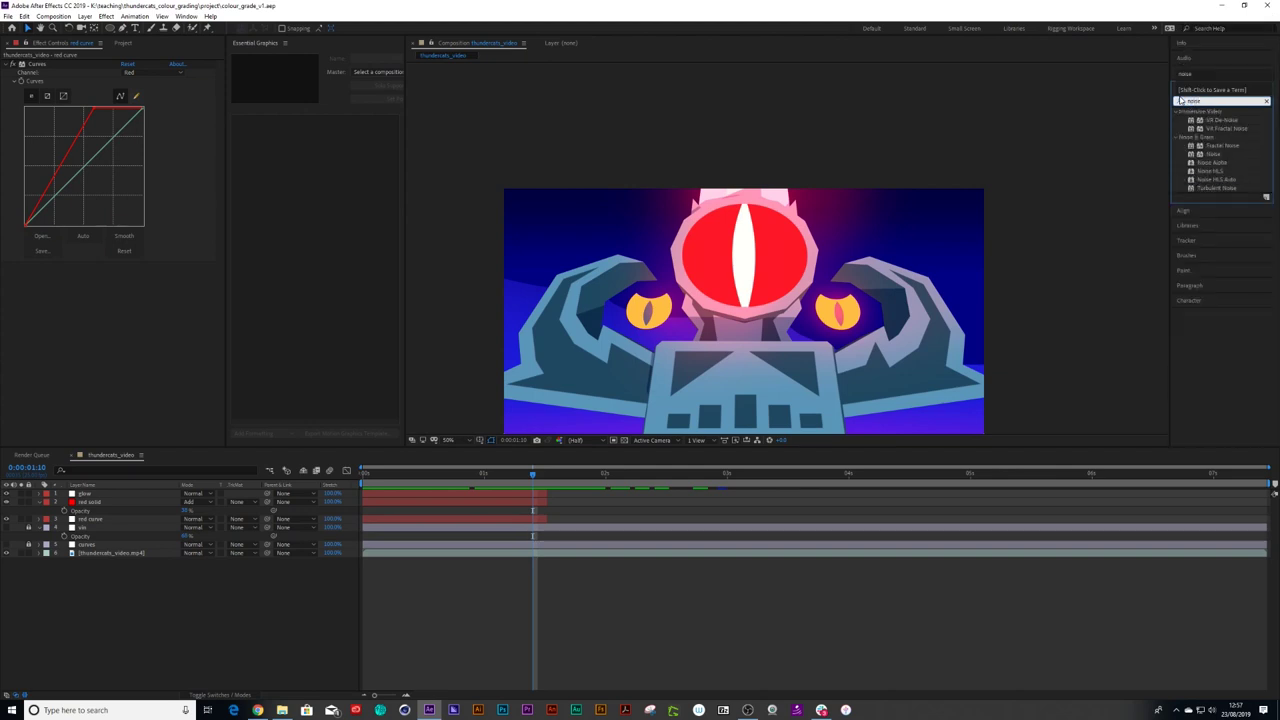
{"action": "left_click", "coordinate": [86, 16]}
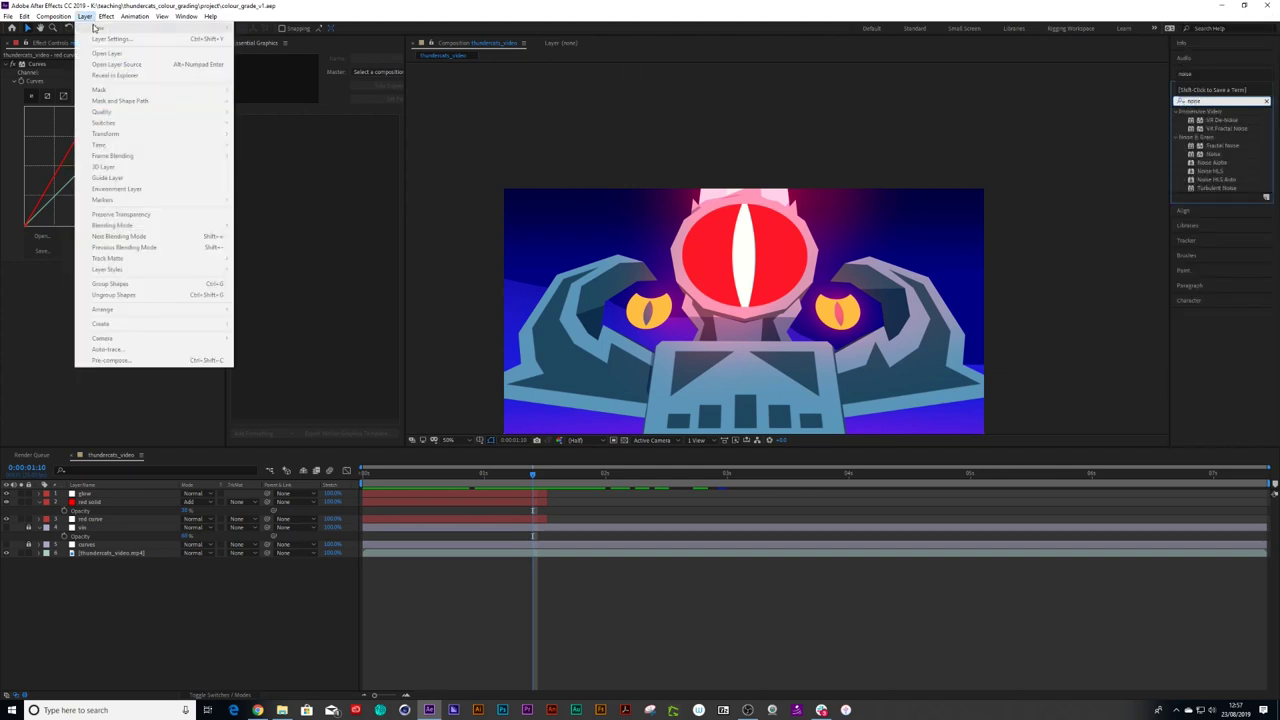
{"action": "left_click", "coordinate": [91, 557]}
{"action": "left_click", "coordinate": [87, 495]}
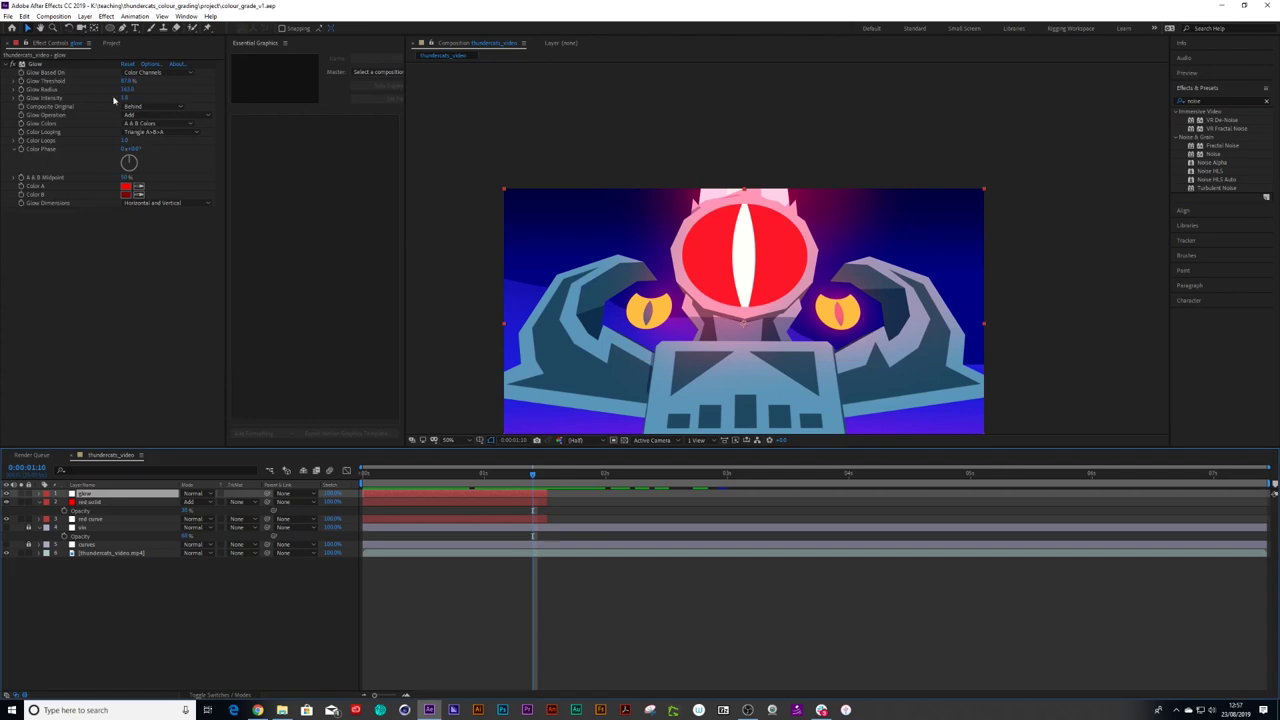
{"action": "left_click", "coordinate": [85, 16]}
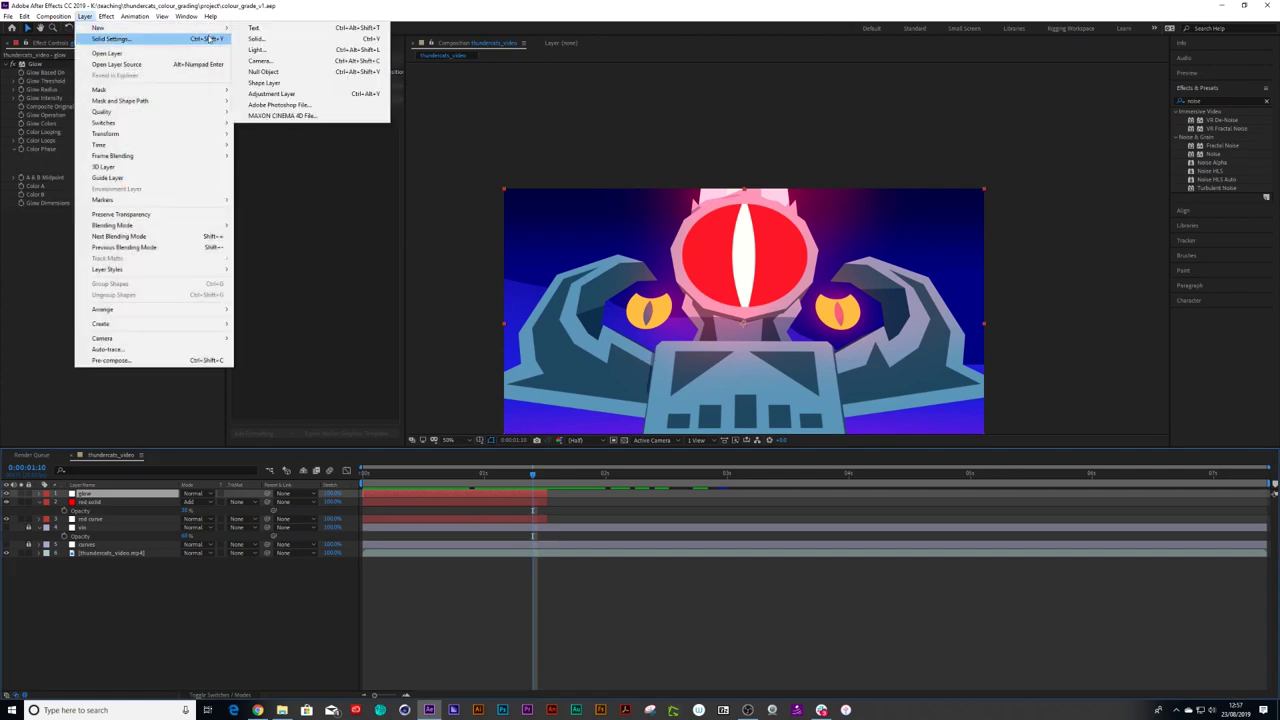
{"action": "left_click", "coordinate": [272, 94]}
{"action": "key", "text": "Return"}
{"action": "type", "text": "noise"}
{"action": "key", "text": "Return"}
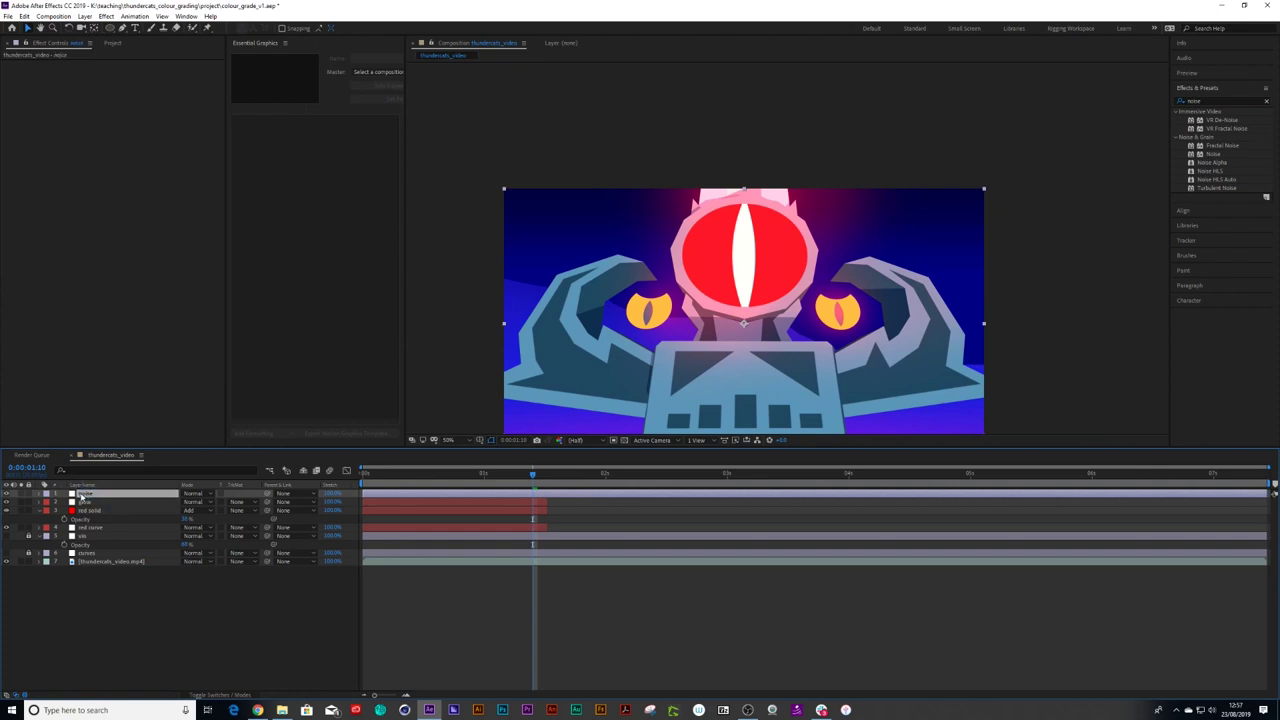
{"action": "left_click", "coordinate": [47, 494]}
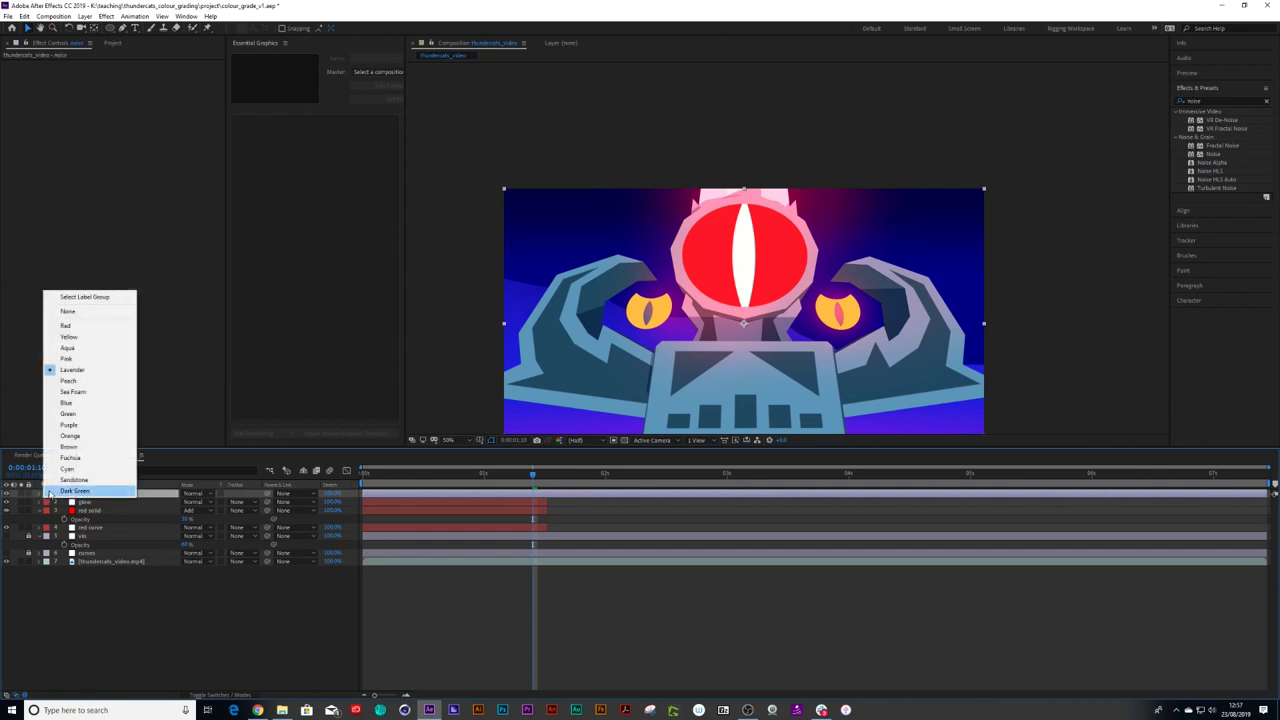
{"action": "left_click", "coordinate": [65, 339]}
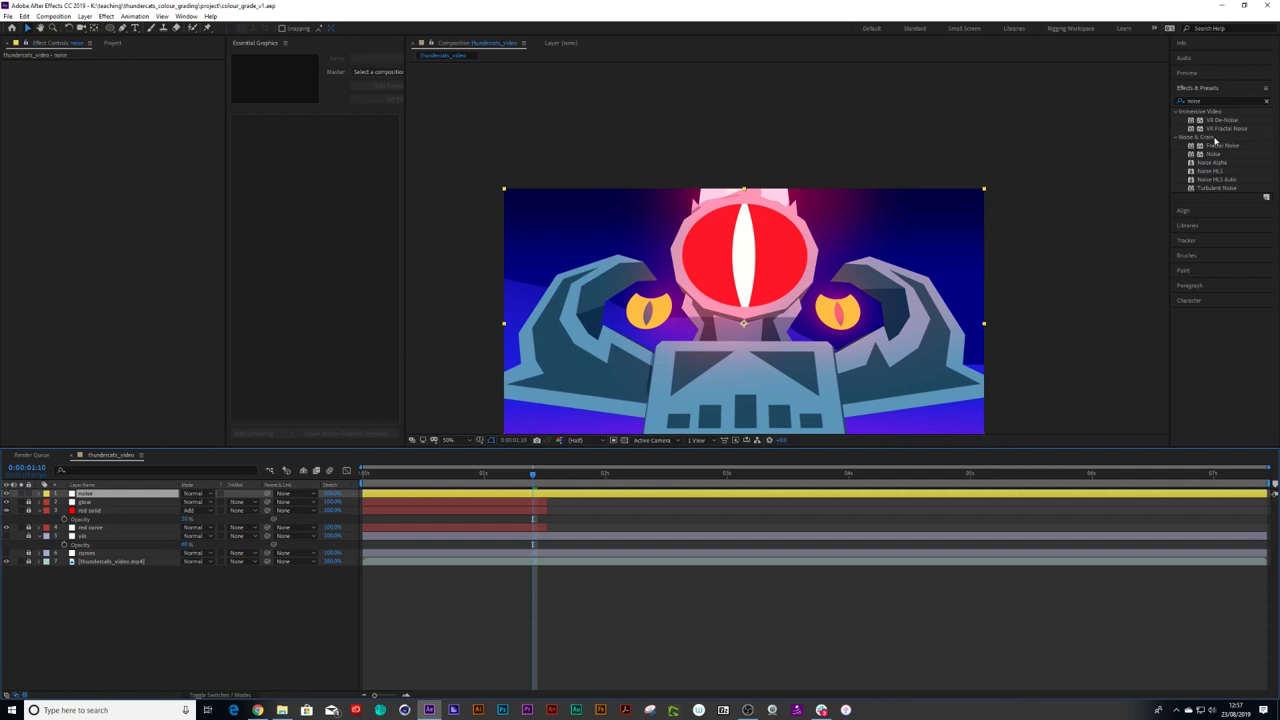
Step: Apply the Noise effect to the noise layer, set its amount to 7%, and check the grain on neighbouring frames
{"action": "left_click_drag", "start_coordinate": [1213, 155], "coordinate": [95, 494]}
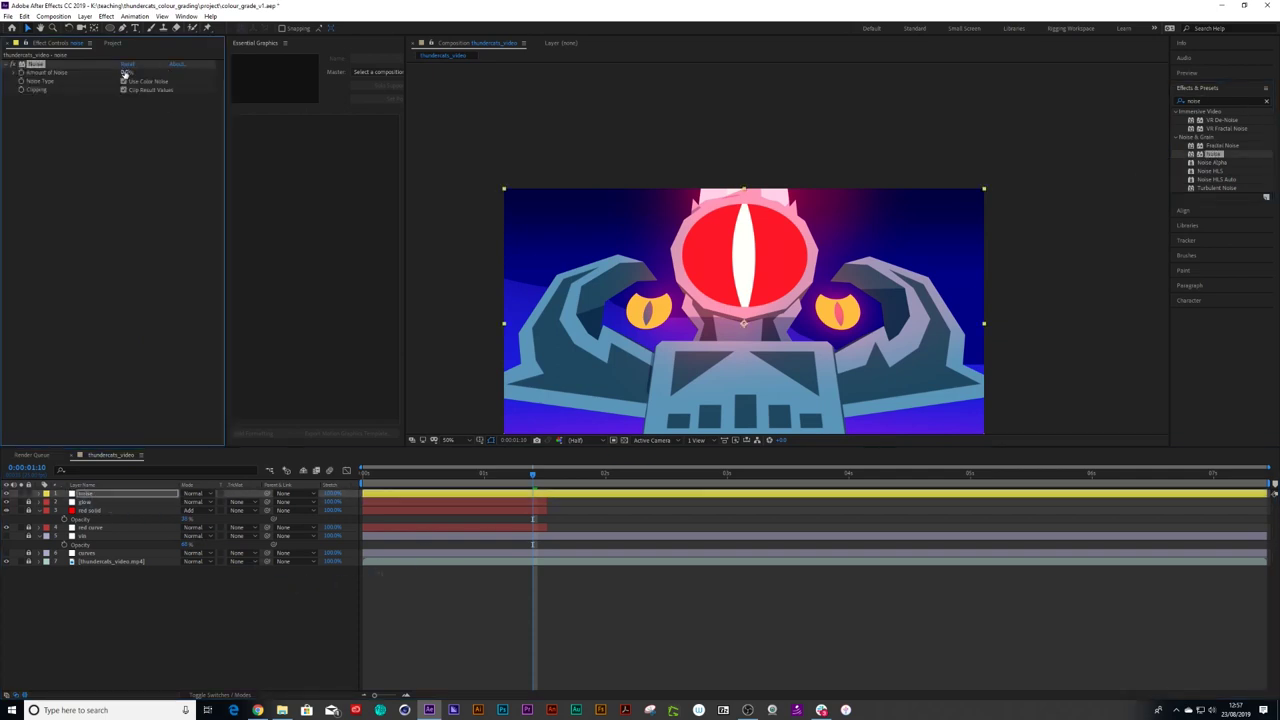
{"action": "left_click_drag", "start_coordinate": [125, 75], "coordinate": [150, 73]}
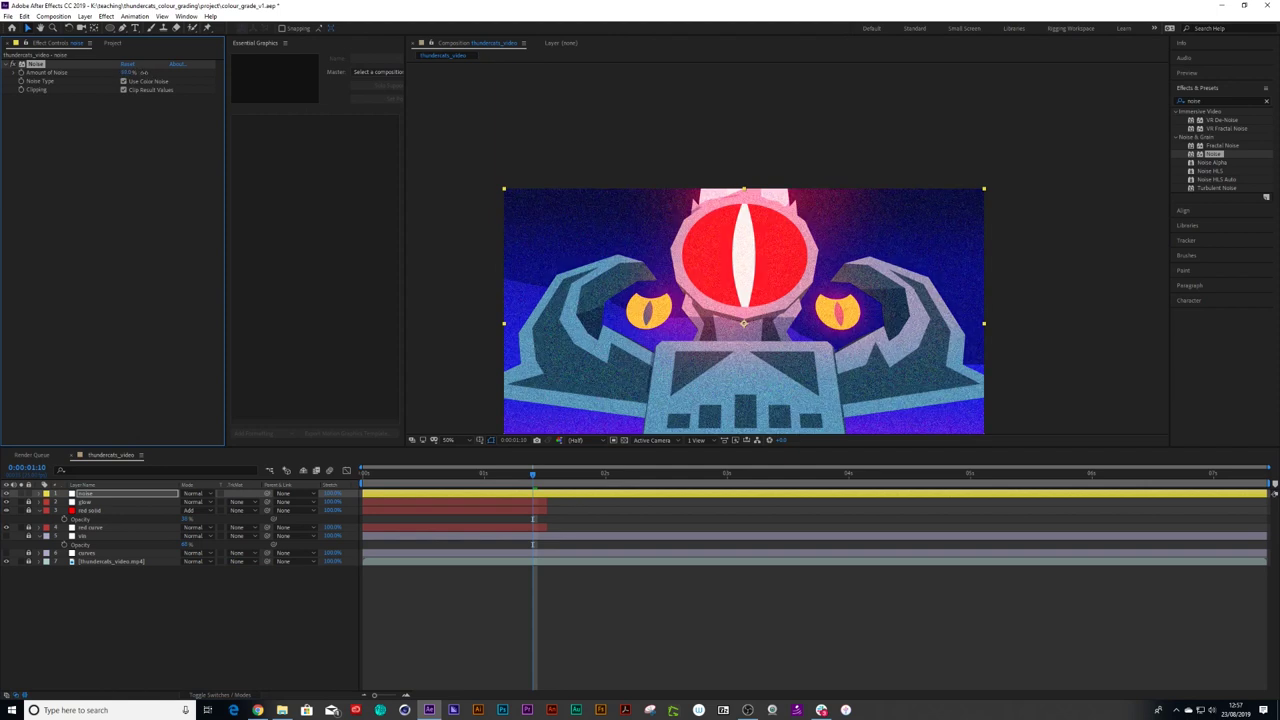
{"action": "left_click", "coordinate": [130, 73]}
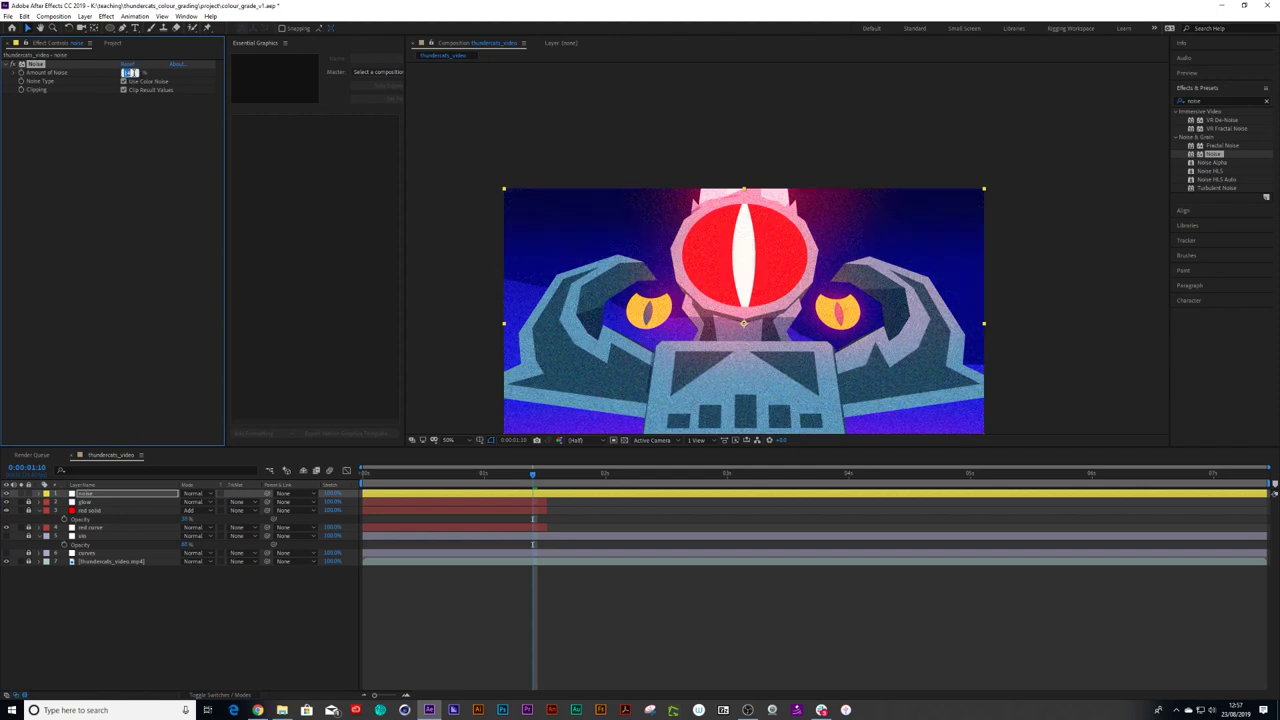
{"action": "type", "text": "7"}
{"action": "key", "text": "Return"}
{"action": "key", "text": "period"}
{"action": "key", "text": "comma"}
Step: Search the effects for "quick" and add a new adjustment layer above the noise layer
{"action": "left_click", "coordinate": [1212, 102]}
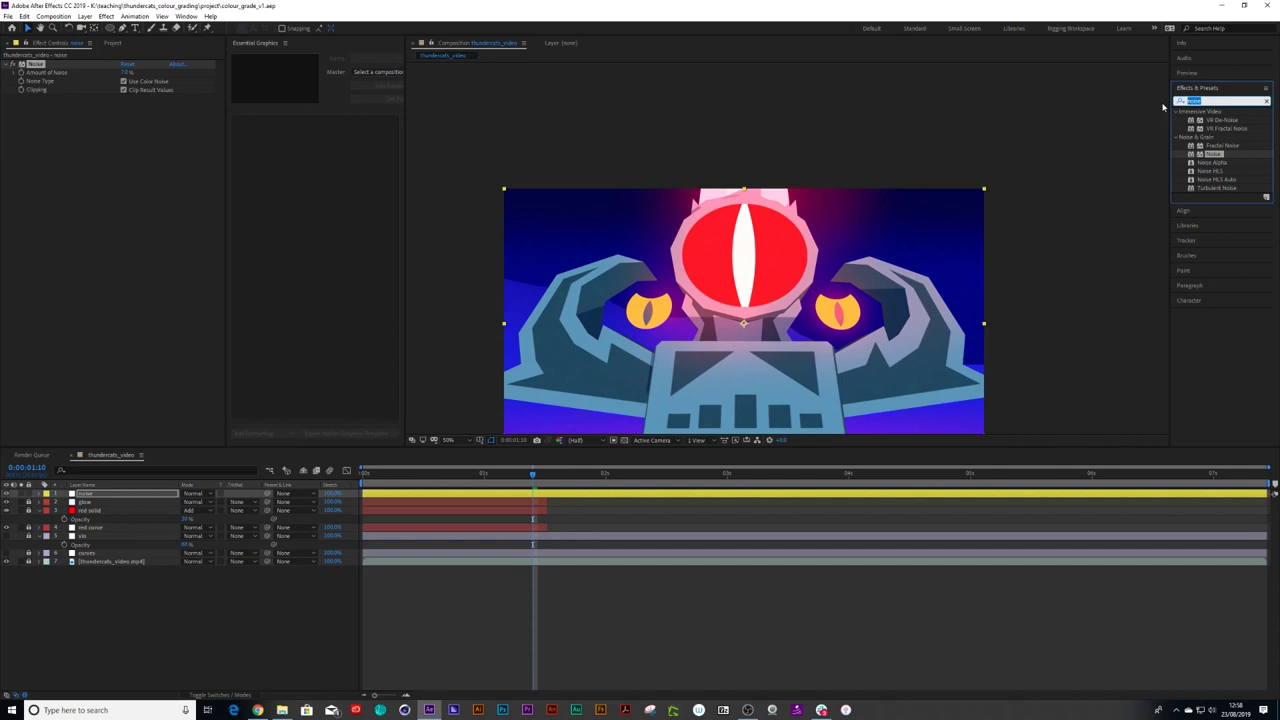
{"action": "type", "text": "quick"}
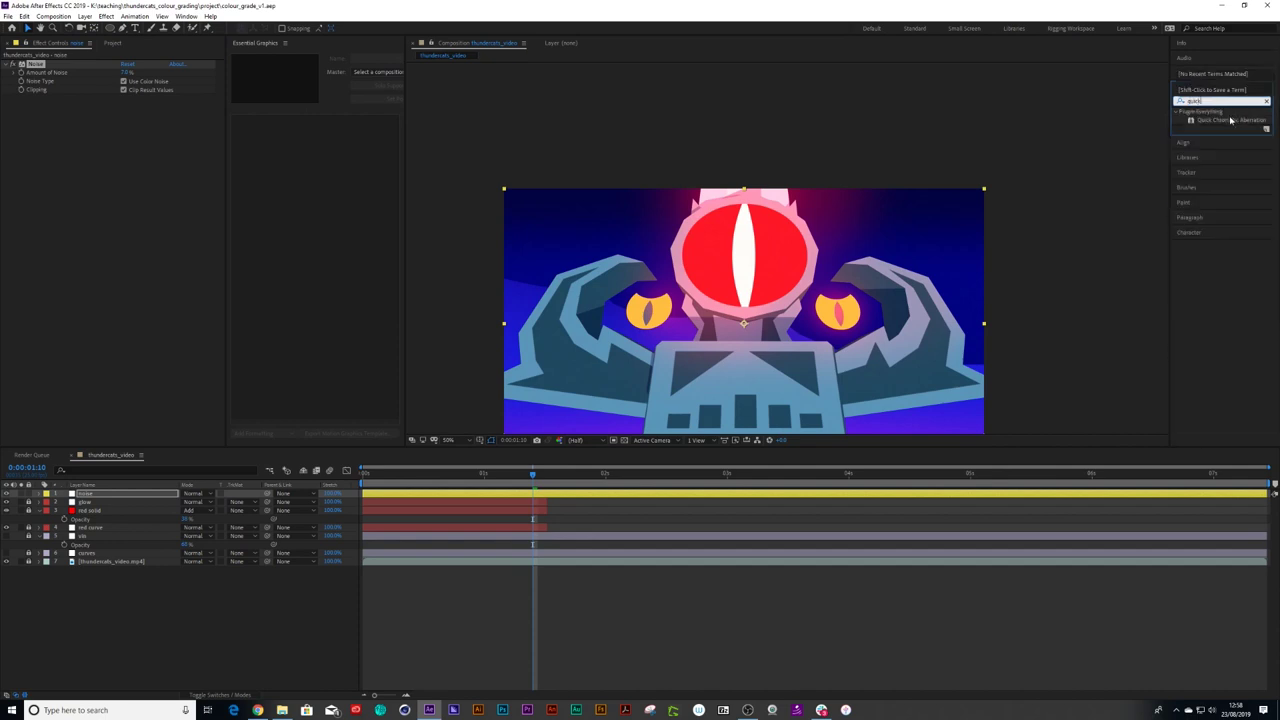
{"action": "left_click", "coordinate": [141, 618]}
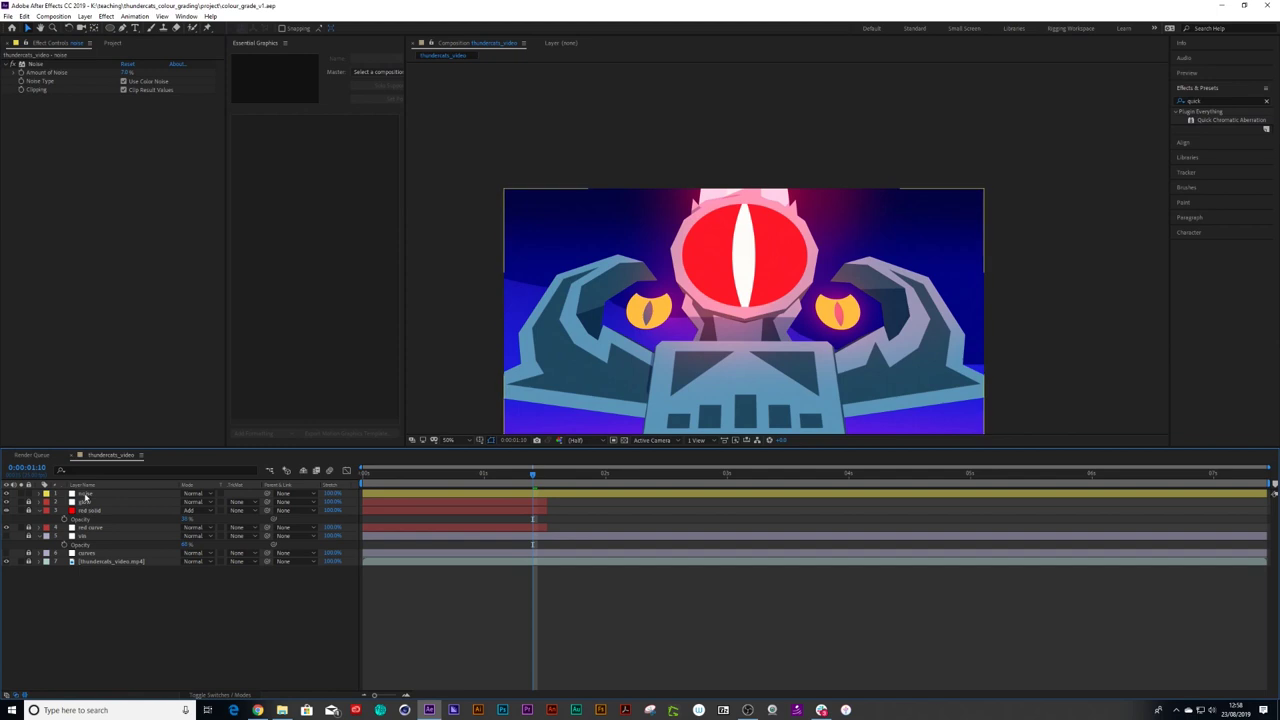
{"action": "left_click", "coordinate": [120, 494]}
{"action": "left_click", "coordinate": [86, 17]}
{"action": "mouse_move", "coordinate": [98, 28]}
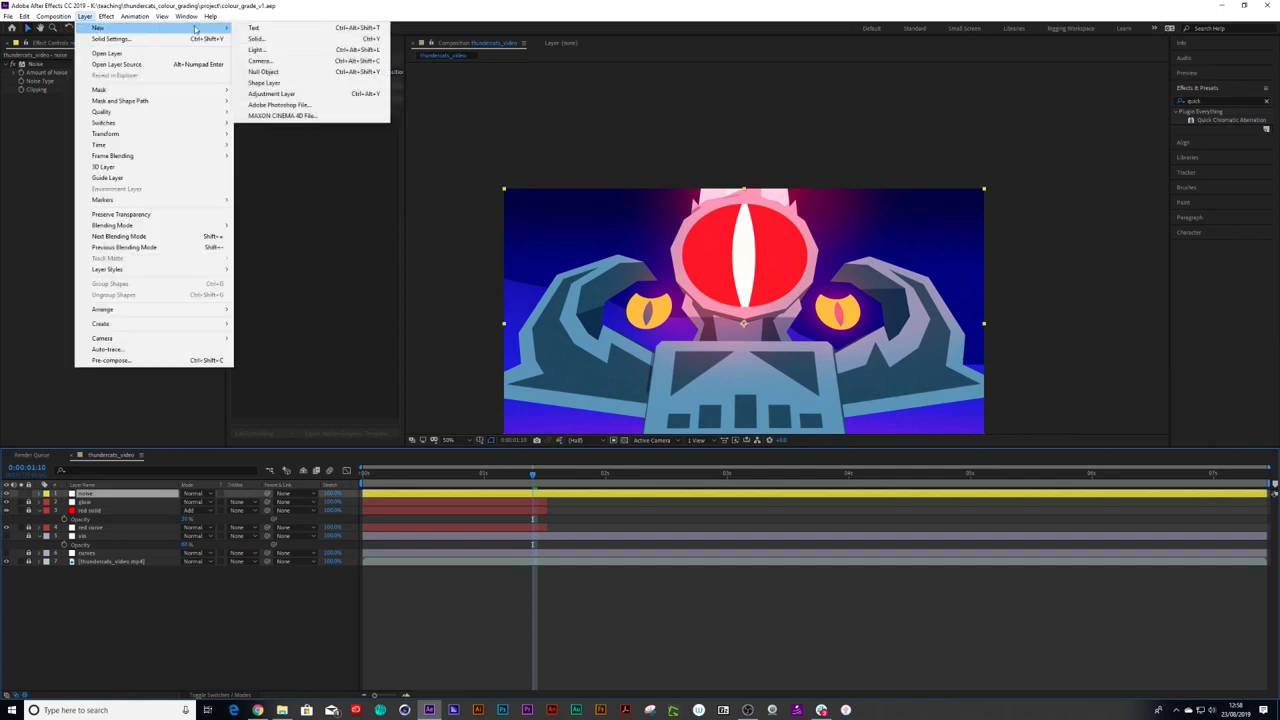
{"action": "left_click", "coordinate": [259, 94]}
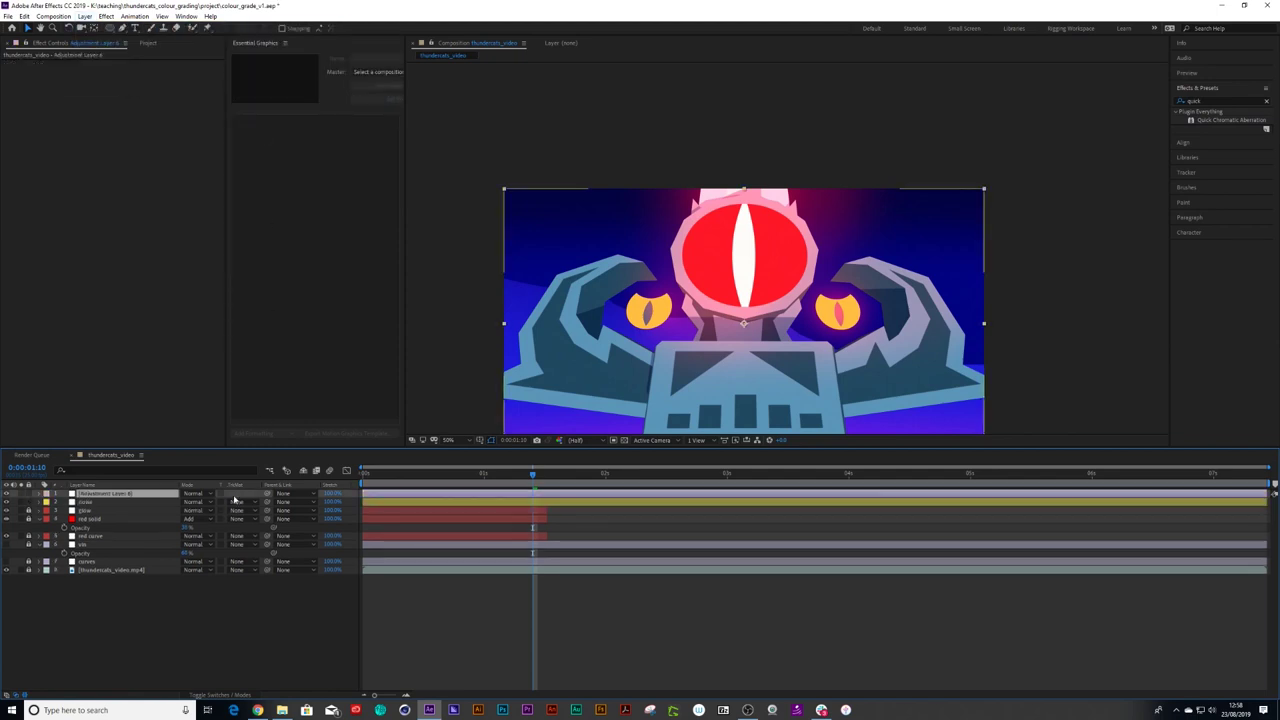
Step: Apply Quick Chromatic Aberration to the new adjustment layer and rename the layer QCA
{"action": "left_click_drag", "start_coordinate": [1217, 120], "coordinate": [123, 497]}
{"action": "left_click", "coordinate": [126, 495]}
{"action": "key", "text": "Return"}
{"action": "type", "text": "CA"}
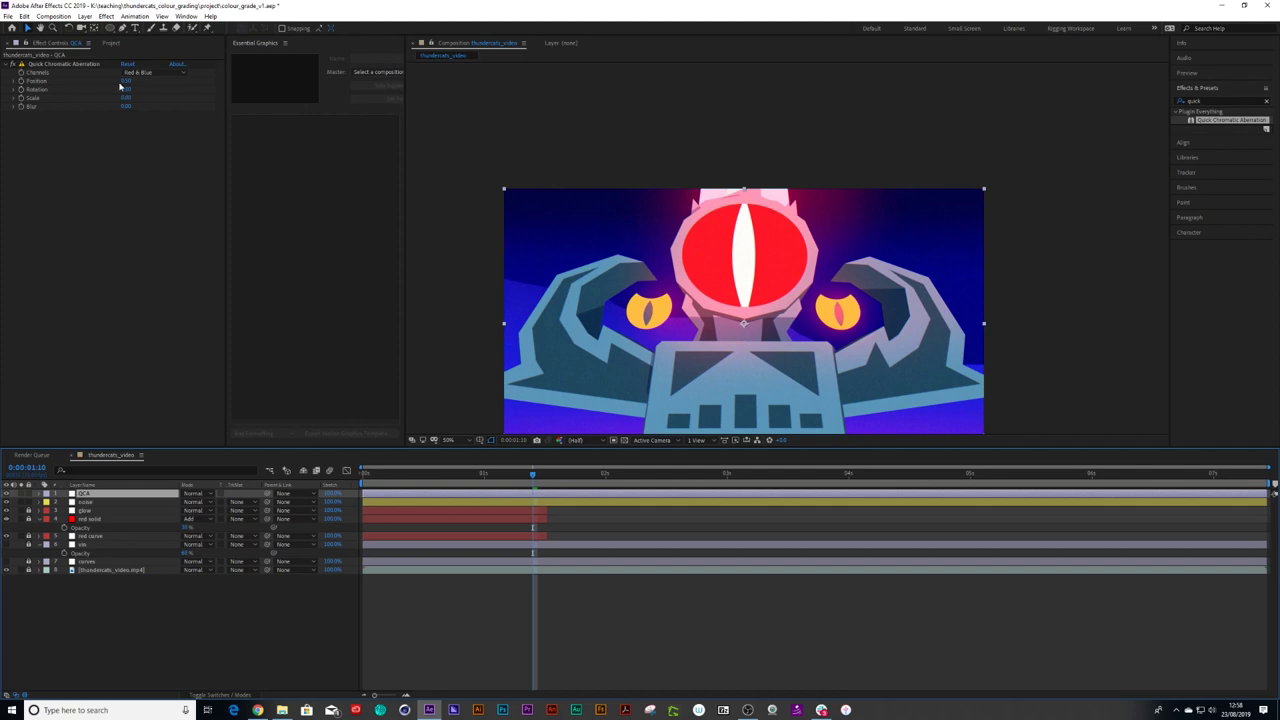
Step: Set the Position value of the Quick Chromatic Aberration effect to 0.3
{"action": "mouse_move", "coordinate": [126, 80]}
{"action": "left_mouse_down"}
{"action": "mouse_move", "coordinate": [150, 80]}
{"action": "mouse_move", "coordinate": [130, 81]}
{"action": "left_mouse_up"}
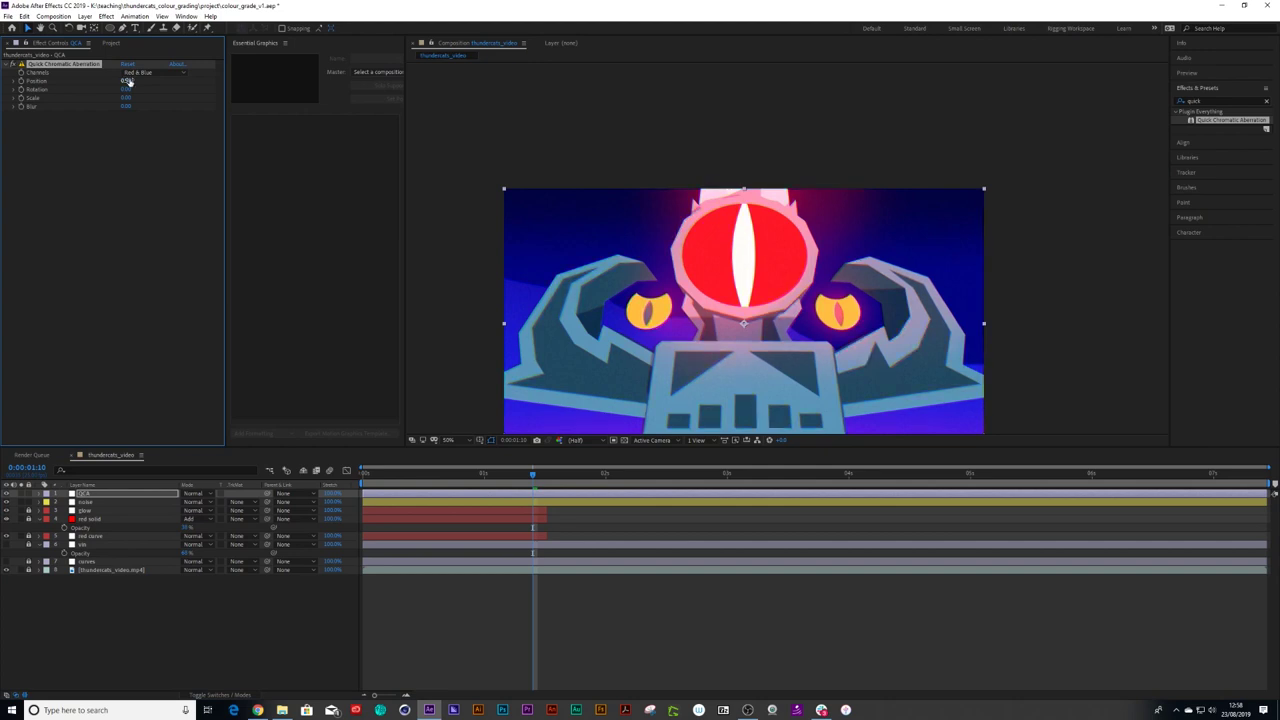
{"action": "left_click", "coordinate": [129, 80]}
{"action": "type", "text": ".3"}
{"action": "key", "text": "Return"}
Step: Switch to the browser, look through Plugin Everything's Quick Chromatic Aberration page down to the free download form, and return to After Effects
{"action": "left_click", "coordinate": [258, 710]}
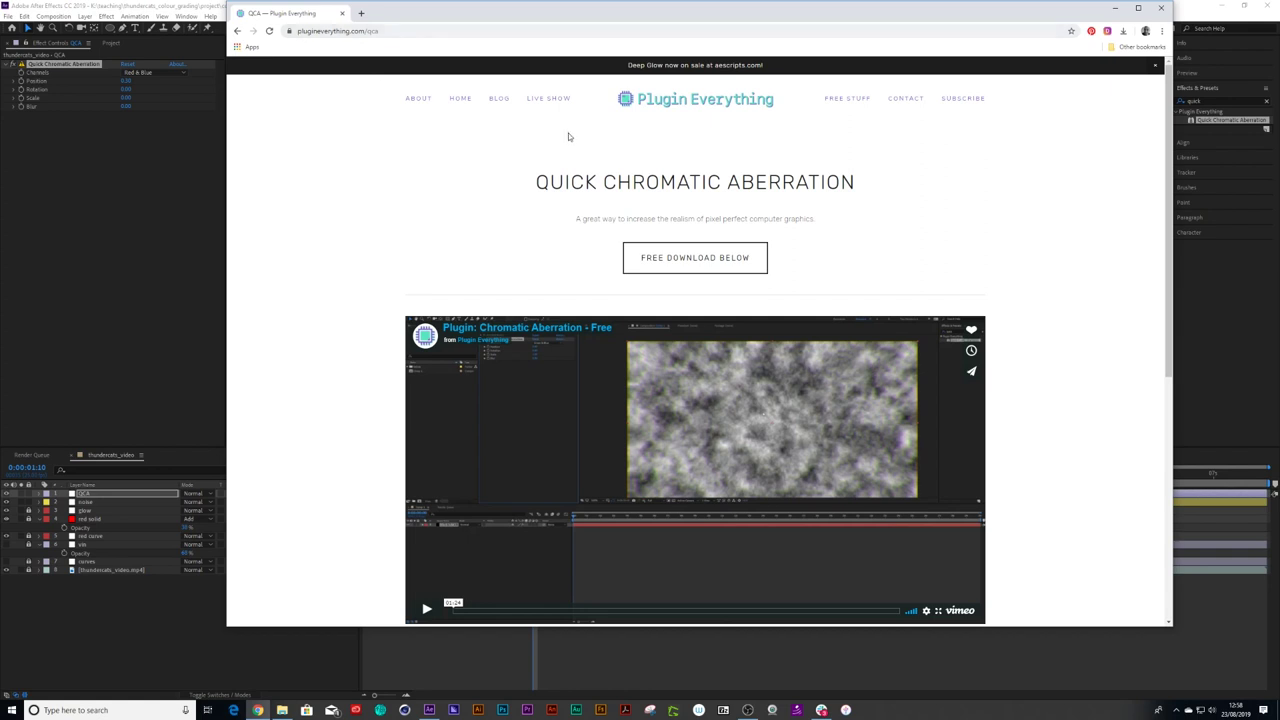
{"action": "scroll", "coordinate": [880, 300], "scroll_direction": "down", "scroll_amount": 3}
{"action": "scroll", "coordinate": [906, 329], "scroll_direction": "down", "scroll_amount": 3}
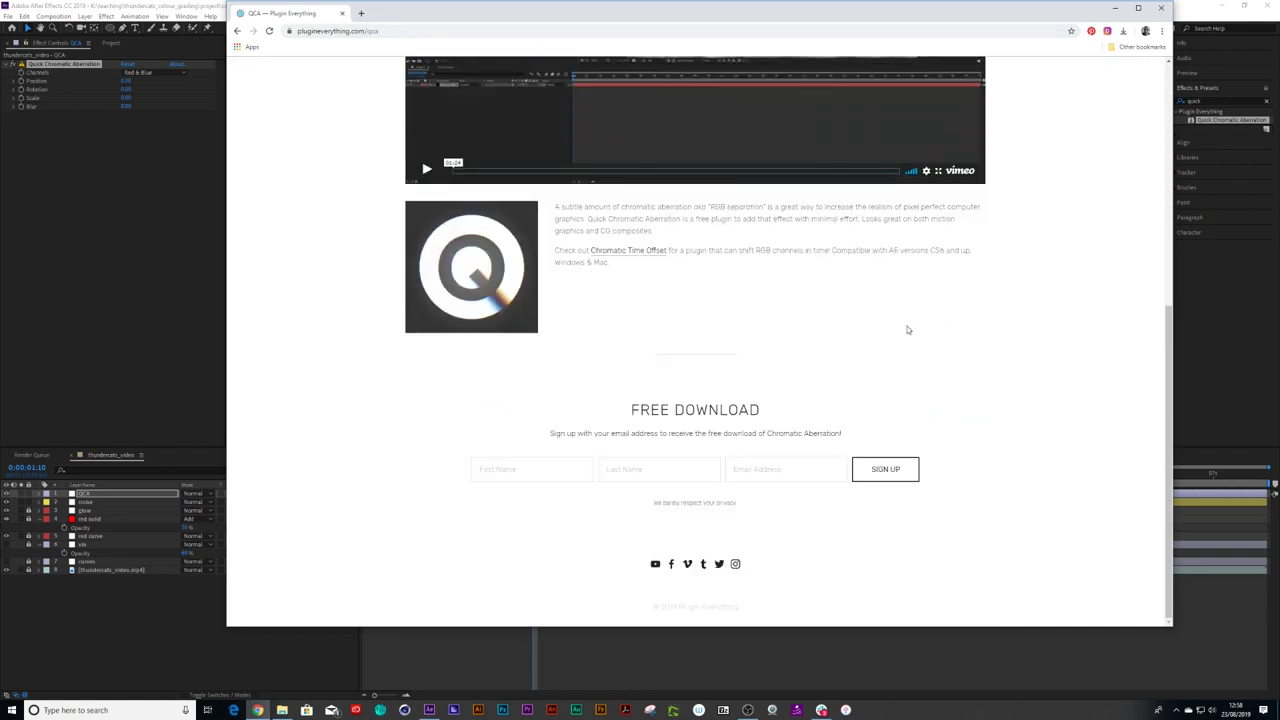
{"action": "scroll", "coordinate": [900, 330], "scroll_direction": "up", "scroll_amount": 6}
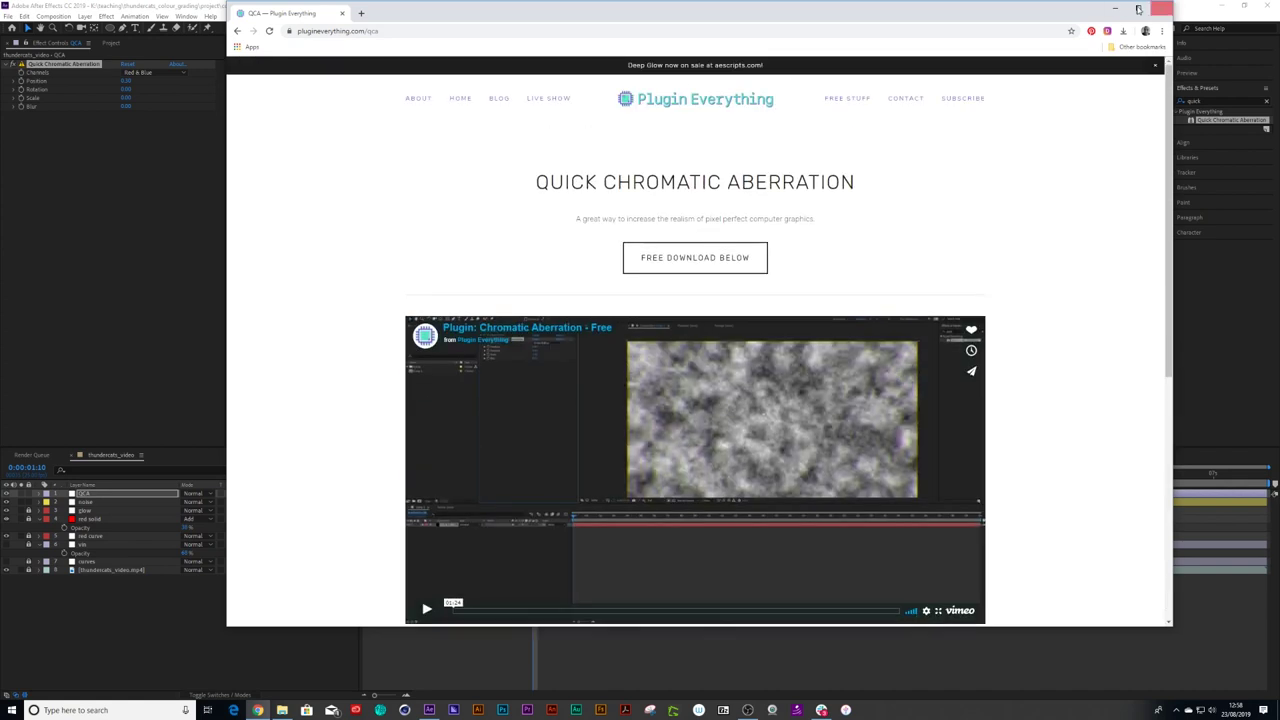
{"action": "left_click", "coordinate": [1114, 9]}
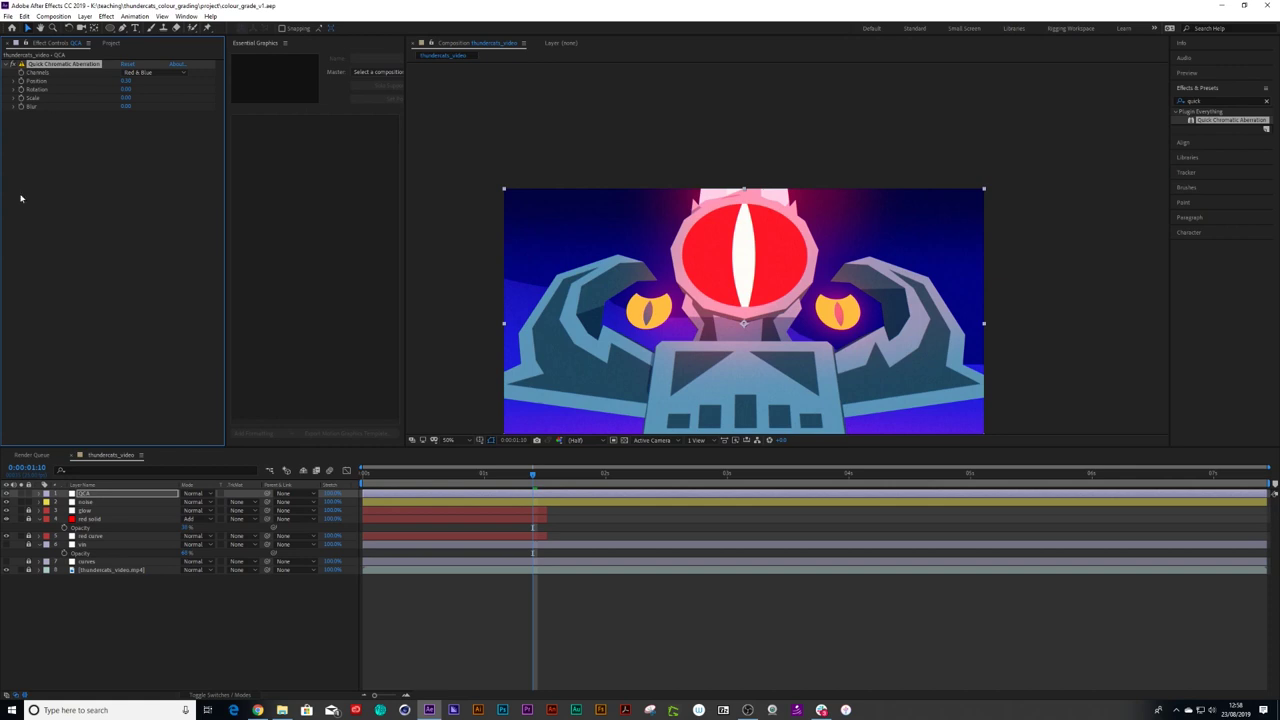
Step: Add another adjustment layer above the QCA layer and name it unsharpen mask
{"action": "left_click", "coordinate": [85, 18]}
{"action": "mouse_move", "coordinate": [104, 29]}
{"action": "left_click", "coordinate": [300, 94]}
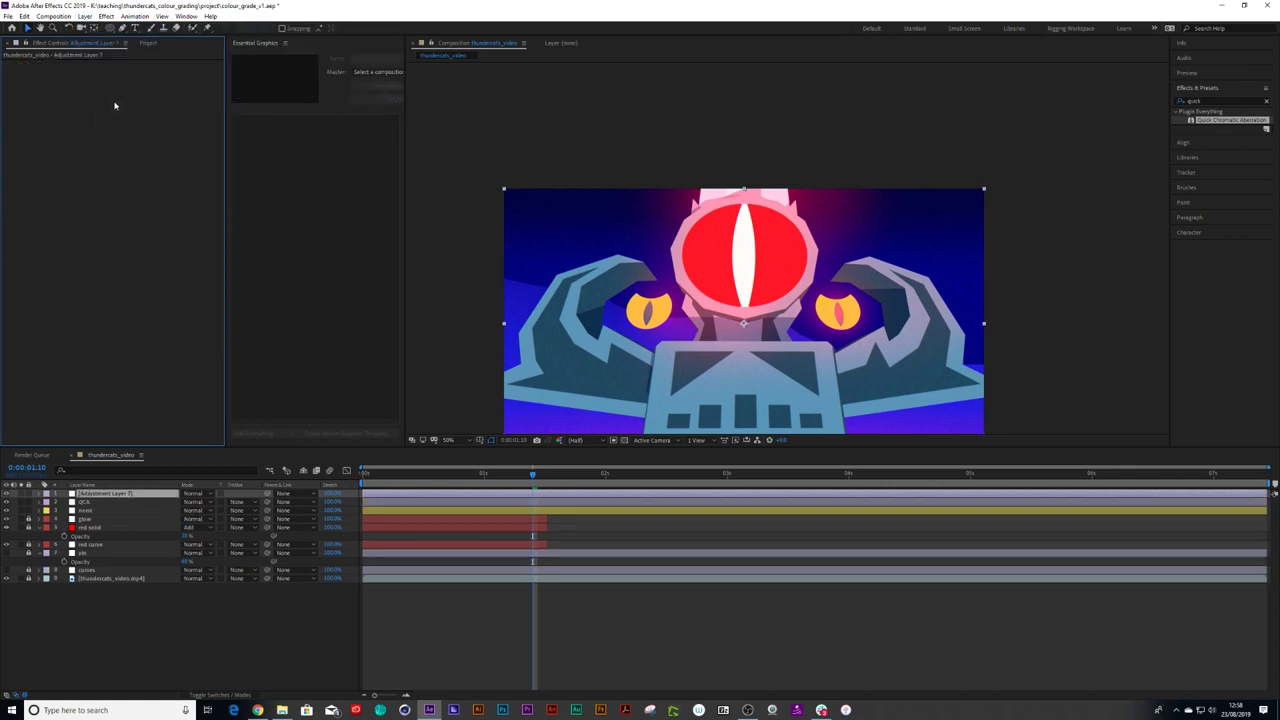
{"action": "left_click", "coordinate": [101, 495]}
{"action": "key", "text": "Return"}
{"action": "type", "text": "sm"}
{"action": "type", "text": "sharpen mask"}
{"action": "key", "text": "Return"}
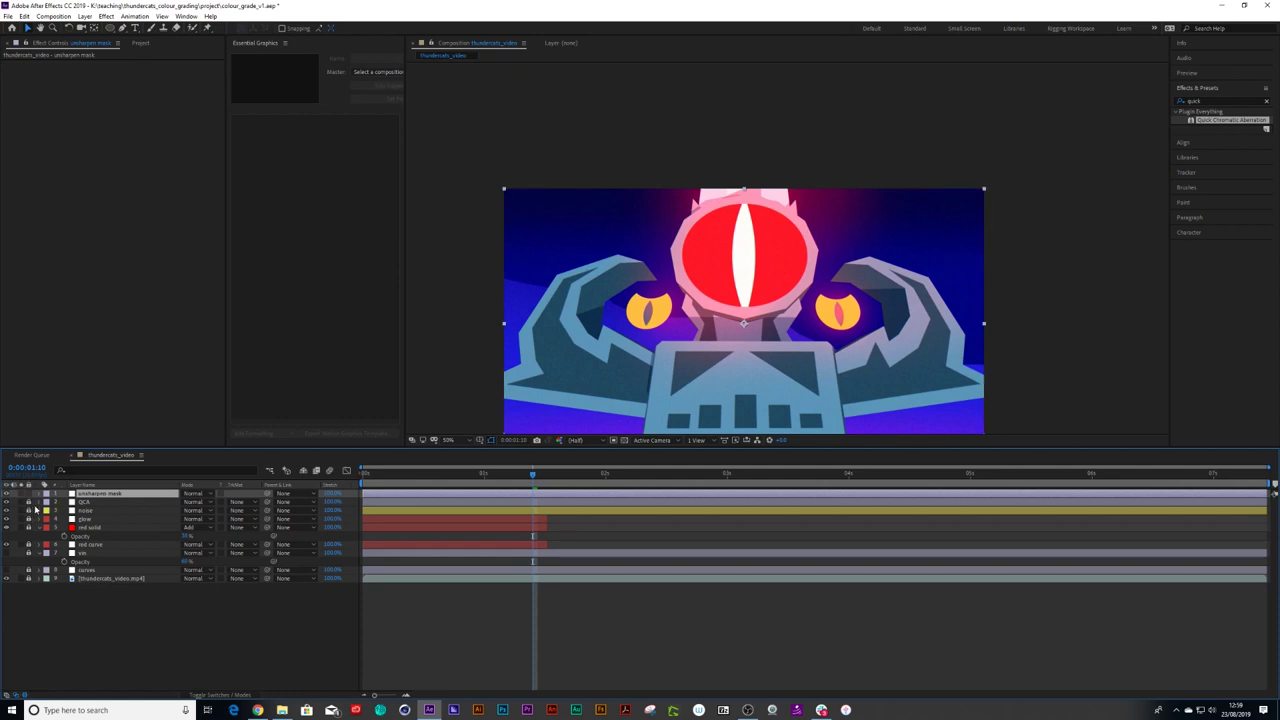
Step: Give the QCA and unsharpen mask layers the Yellow label
{"action": "left_click", "coordinate": [45, 501]}
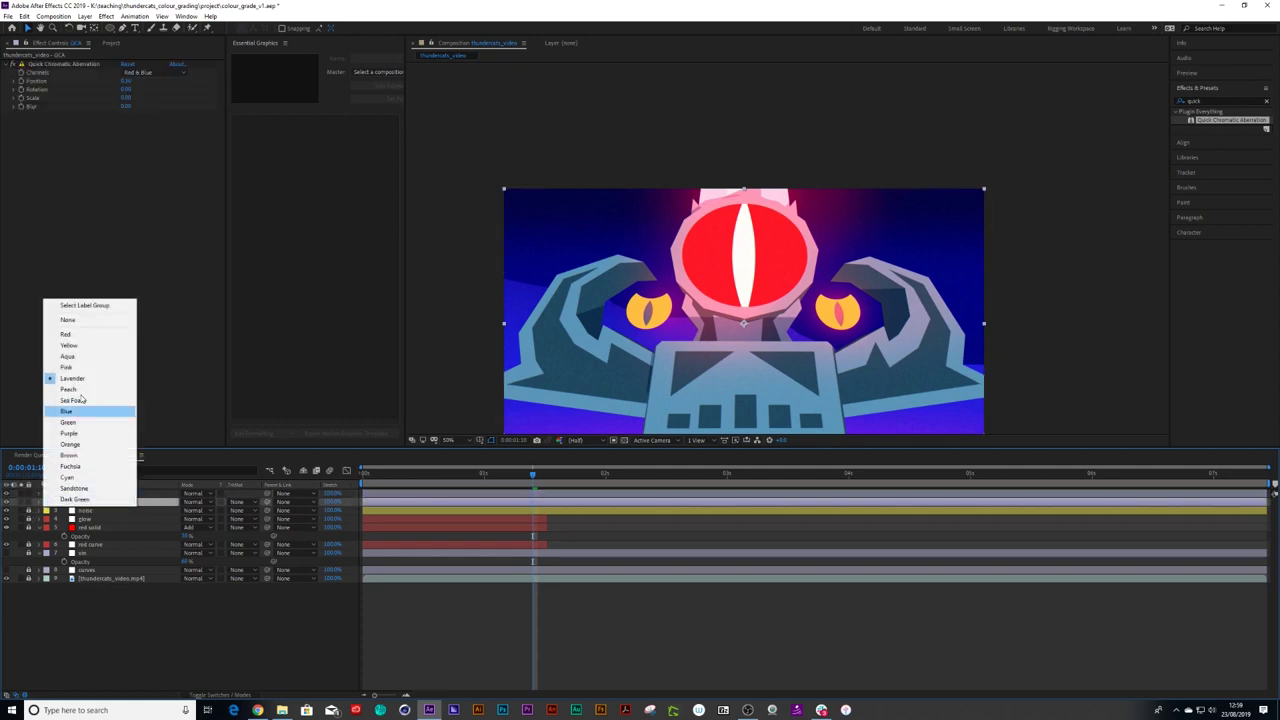
{"action": "left_click", "coordinate": [69, 345]}
{"action": "left_click", "coordinate": [45, 493]}
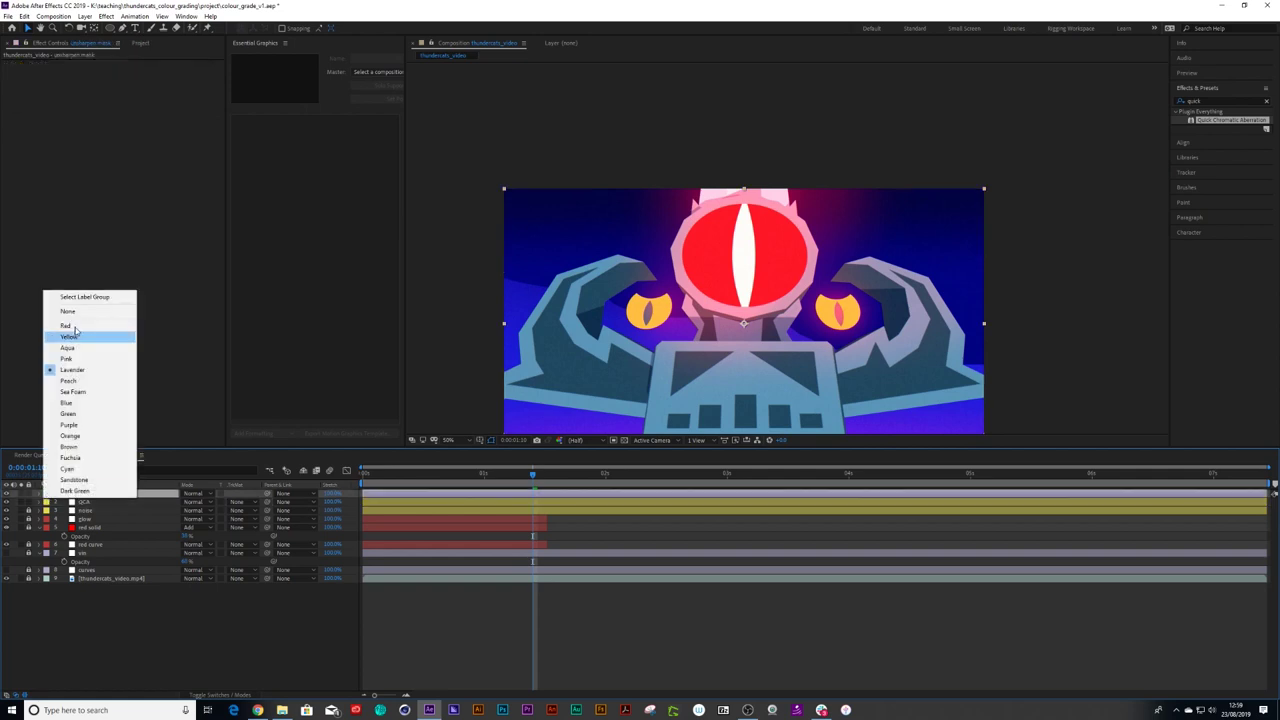
{"action": "left_click", "coordinate": [73, 339]}
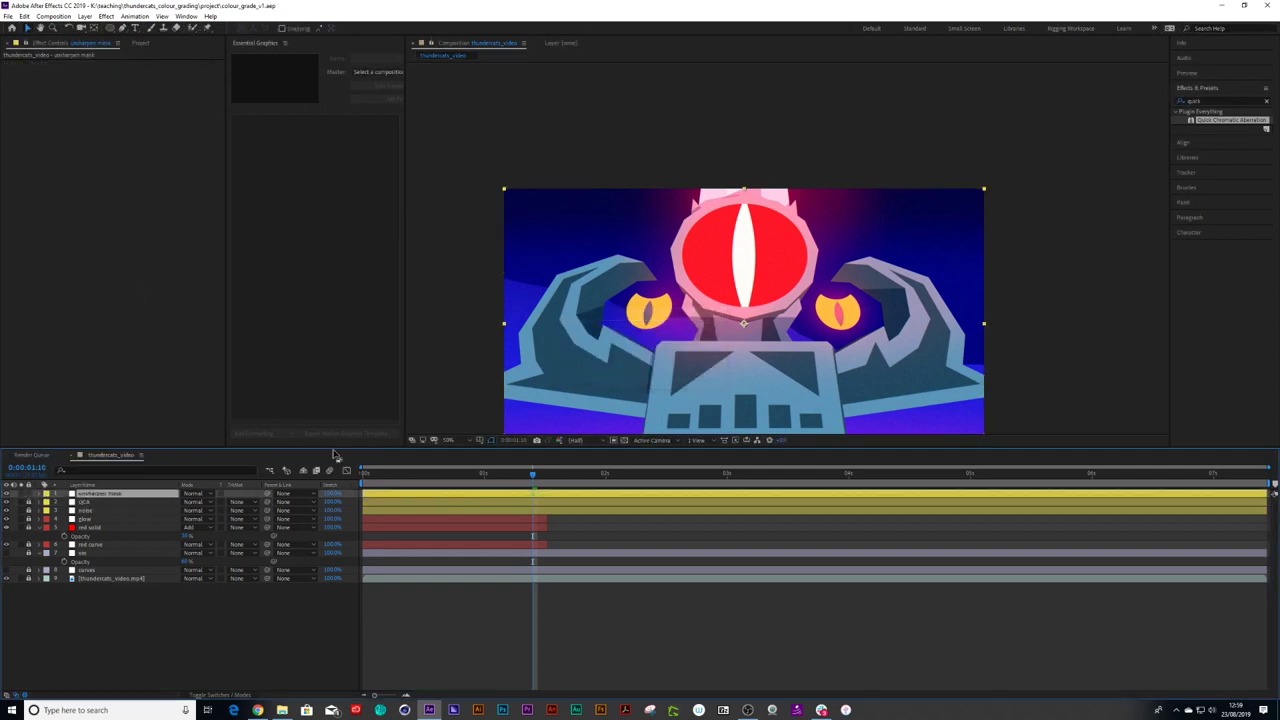
Step: Find the Unsharp Mask effect and apply it to the unsharpen mask adjustment layer
{"action": "left_click", "coordinate": [1200, 101]}
{"action": "type", "text": "unsh"}
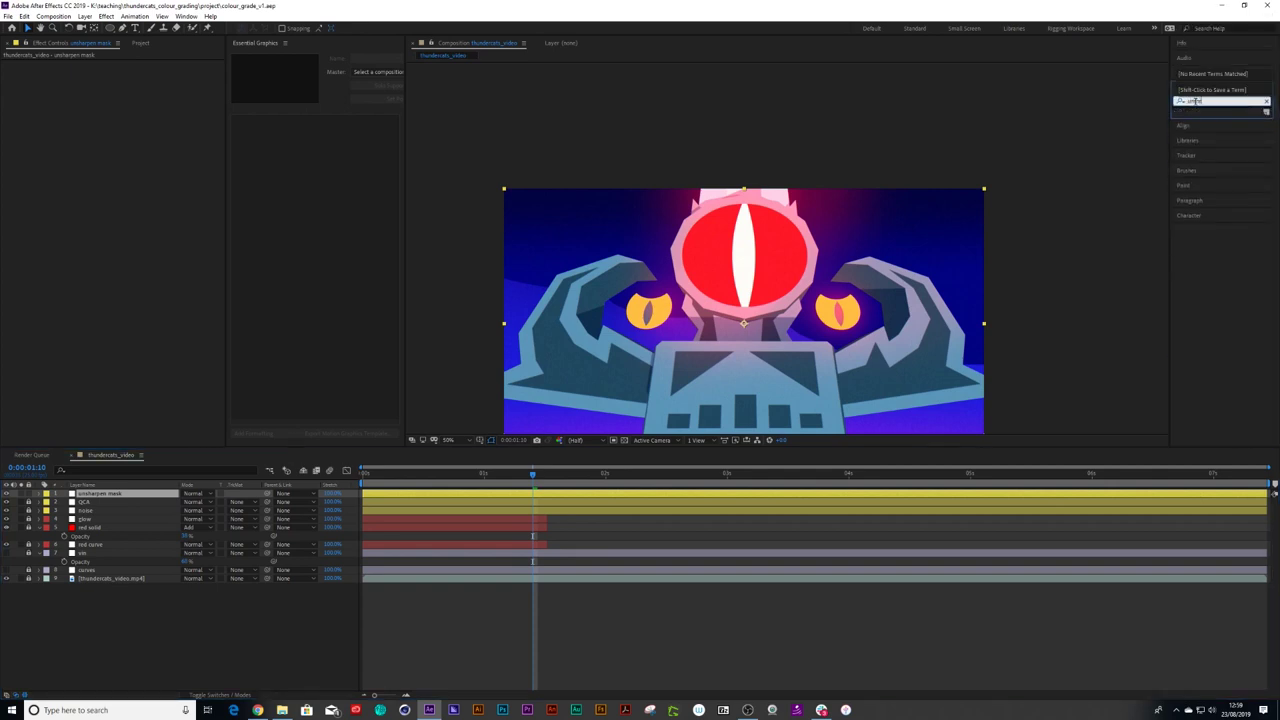
{"action": "left_click_drag", "start_coordinate": [1216, 121], "coordinate": [93, 498]}
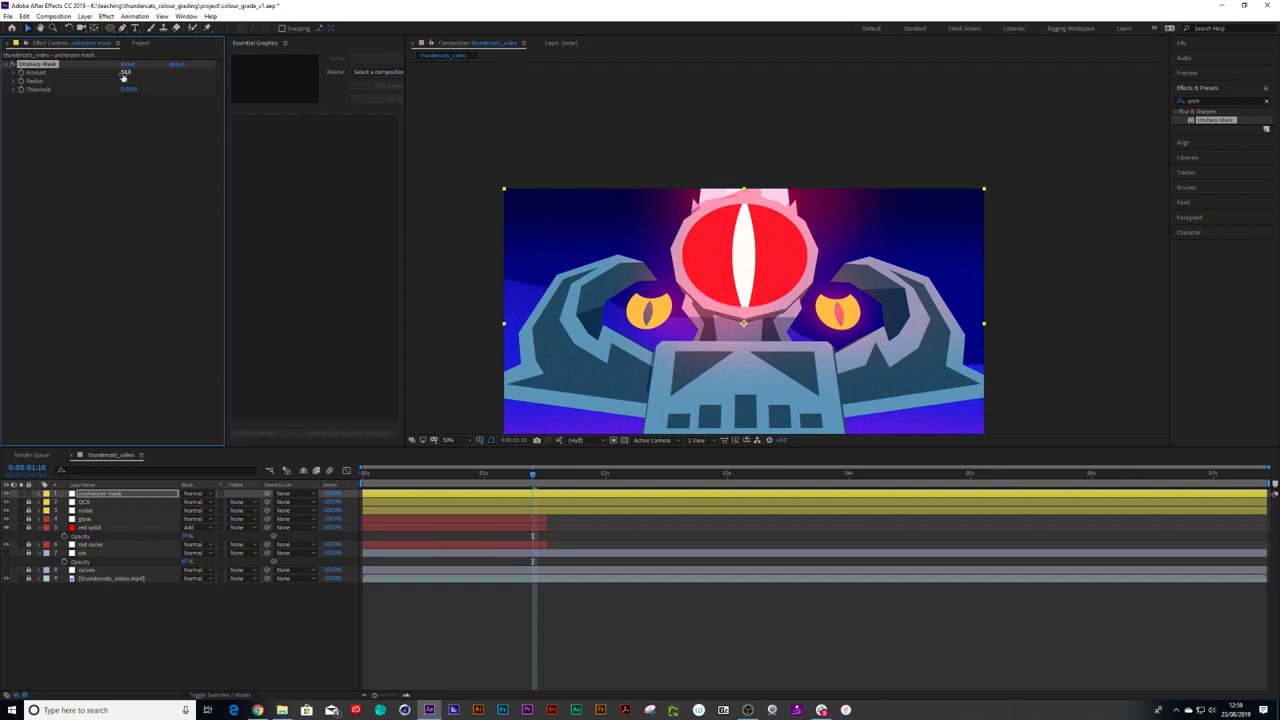
Step: Increase the Amount and Radius of the Unsharp Mask effect to sharpen the picture
{"action": "left_click", "coordinate": [128, 73]}
{"action": "type", "text": "25"}
{"action": "key", "text": "Return"}
{"action": "left_click", "coordinate": [125, 81]}
{"action": "type", "text": "3"}
{"action": "key", "text": "Return"}
Step: Lock the unsharpen mask layer in its place at the top of the layer stack
{"action": "left_click_drag", "start_coordinate": [89, 494], "coordinate": [88, 509]}
{"action": "key", "text": "ctrl+z"}
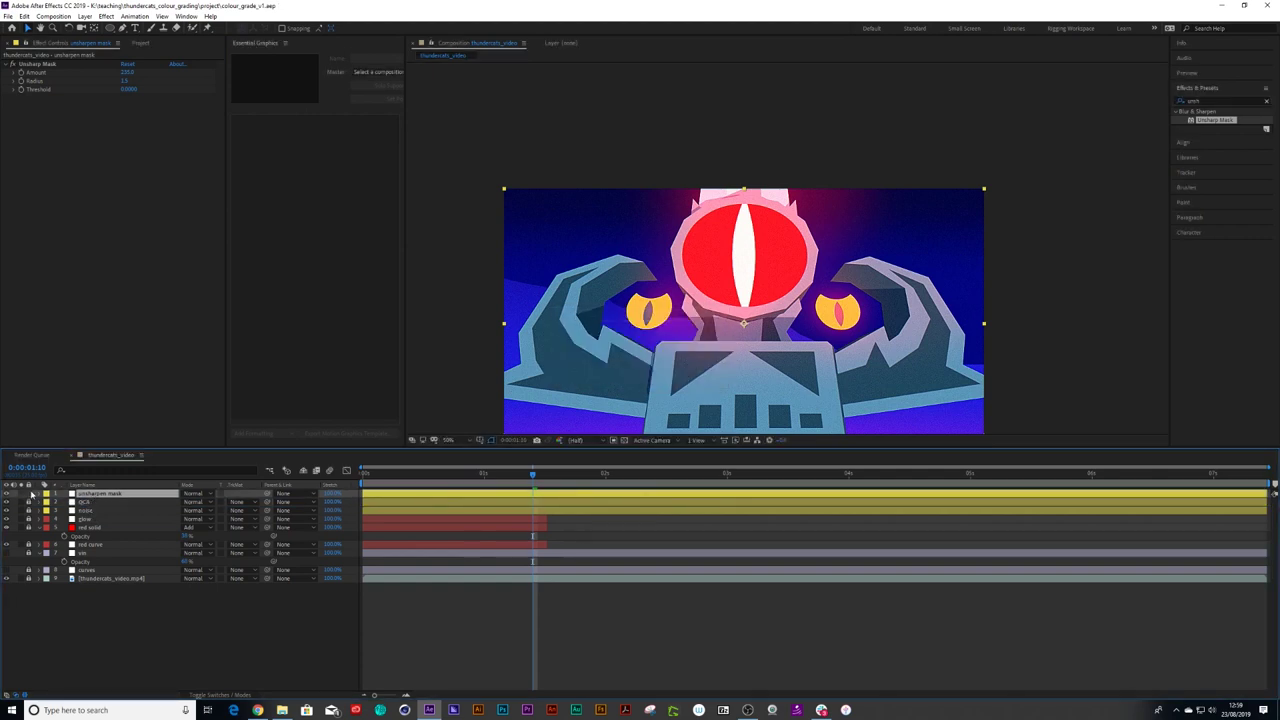
{"action": "left_click", "coordinate": [29, 494]}
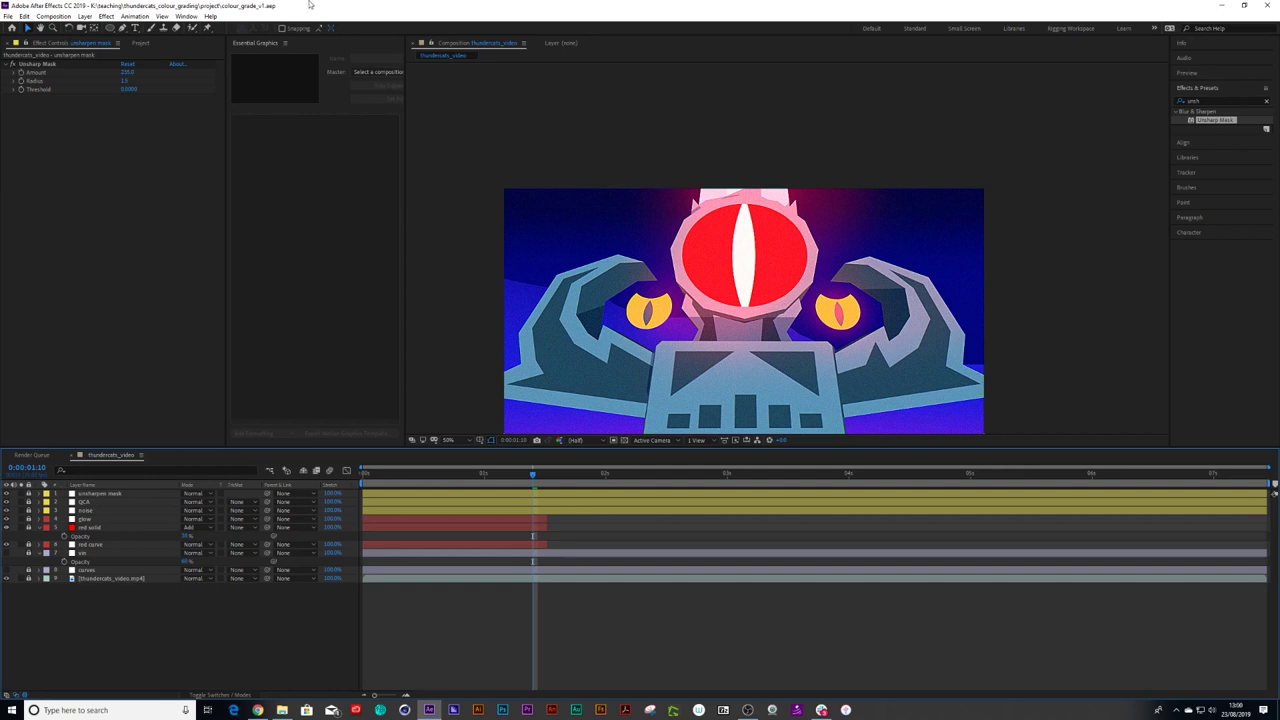
Step: Add an adjustment layer above the unsharpen mask layer and name it optic compensation
{"action": "left_click", "coordinate": [85, 16]}
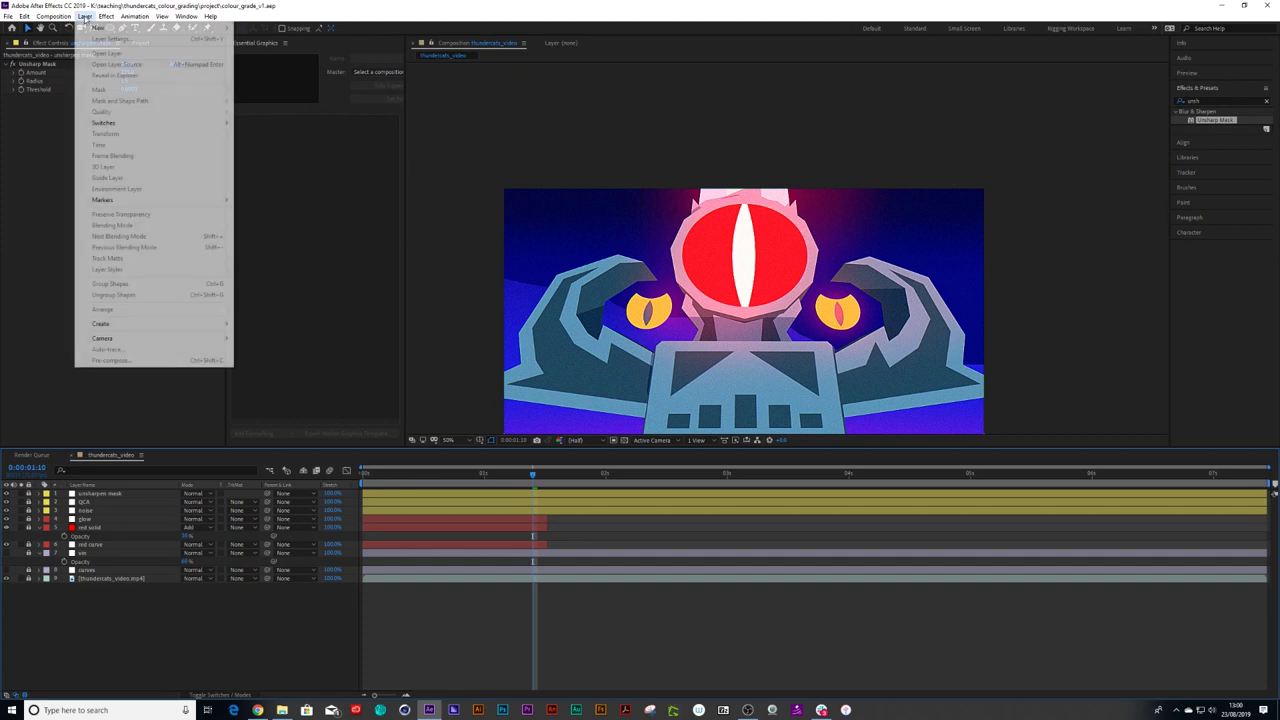
{"action": "mouse_move", "coordinate": [110, 27]}
{"action": "left_click", "coordinate": [272, 93]}
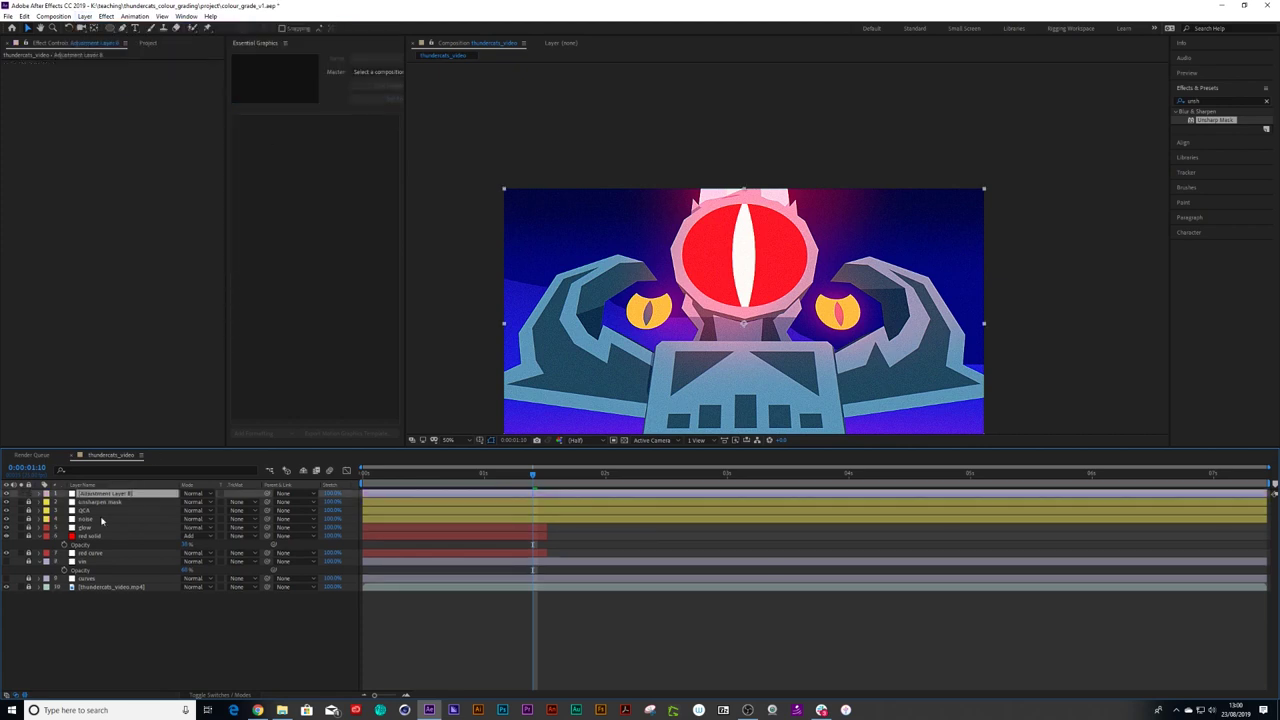
{"action": "key", "text": "Return"}
{"action": "type", "text": "pel"}
{"action": "key", "text": "BackSpace"}
{"action": "key", "text": "BackSpace"}
{"action": "key", "text": "BackSpace"}
{"action": "type", "text": "septic compensation"}
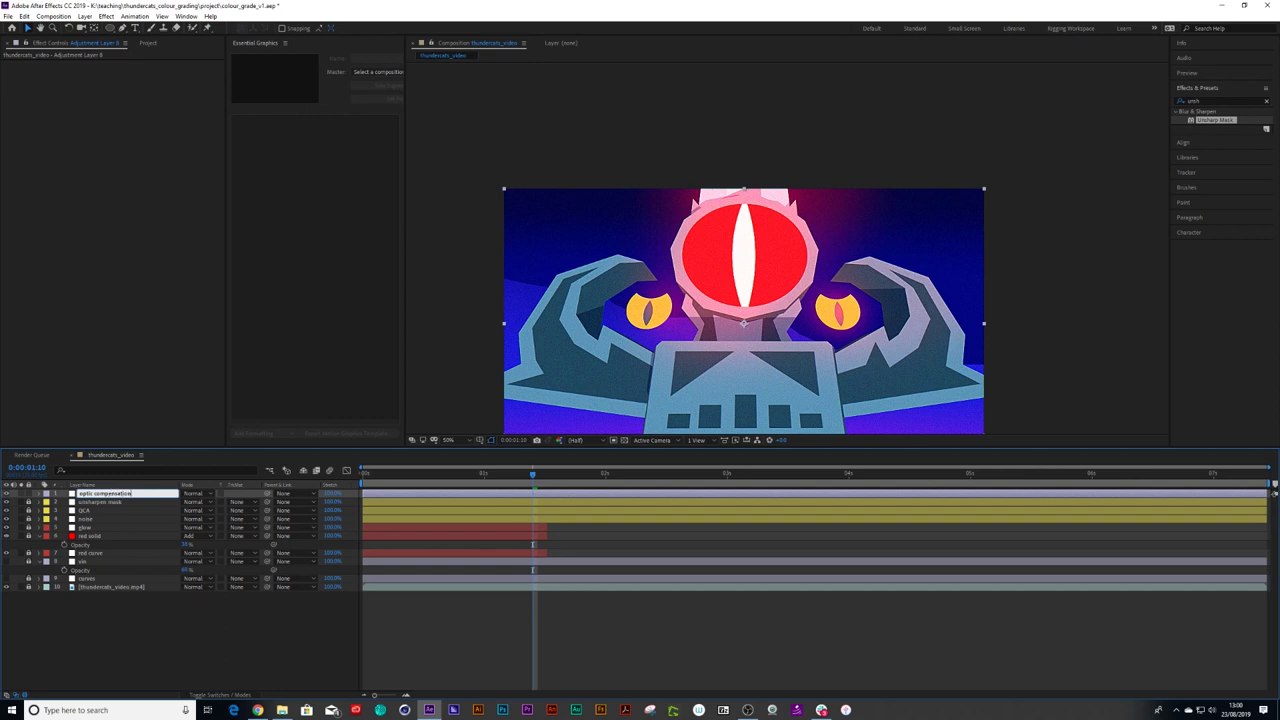
{"action": "key", "text": "Return"}
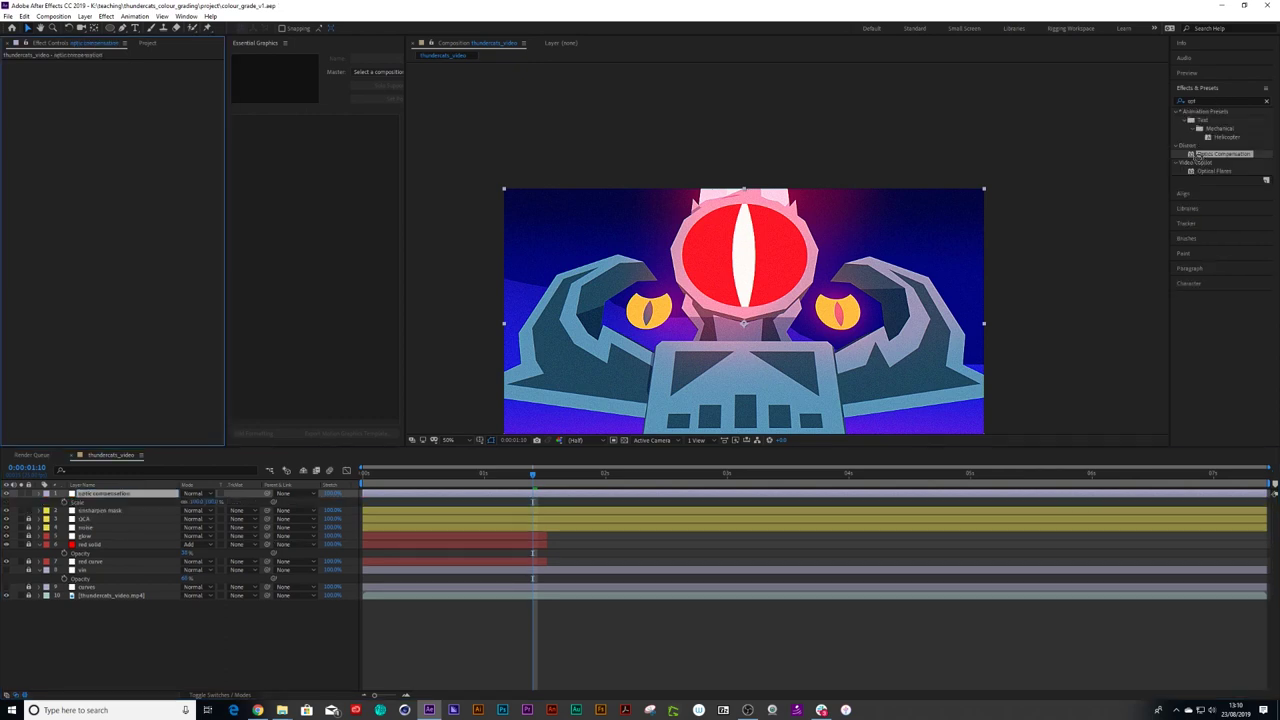
Step: Apply the Optics Compensation effect to the optic compensation layer and enable Reverse Lens Distortion
{"action": "left_click_drag", "start_coordinate": [1222, 153], "coordinate": [105, 494]}
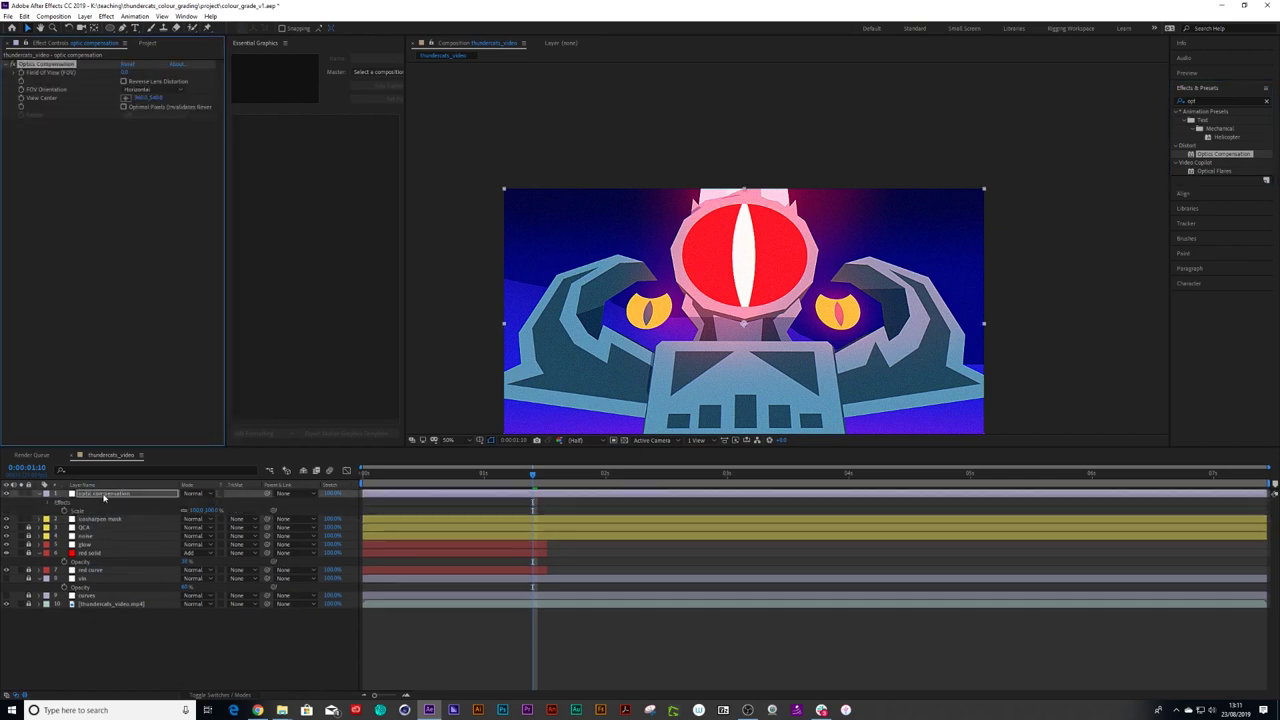
{"action": "left_click", "coordinate": [125, 73]}
{"action": "key", "text": "Return"}
{"action": "left_click", "coordinate": [124, 81]}
Step: Try a much stronger Field Of View on Optics Compensation, undo it and lock the optic compensation layer
{"action": "left_click_drag", "start_coordinate": [122, 73], "coordinate": [577, 83]}
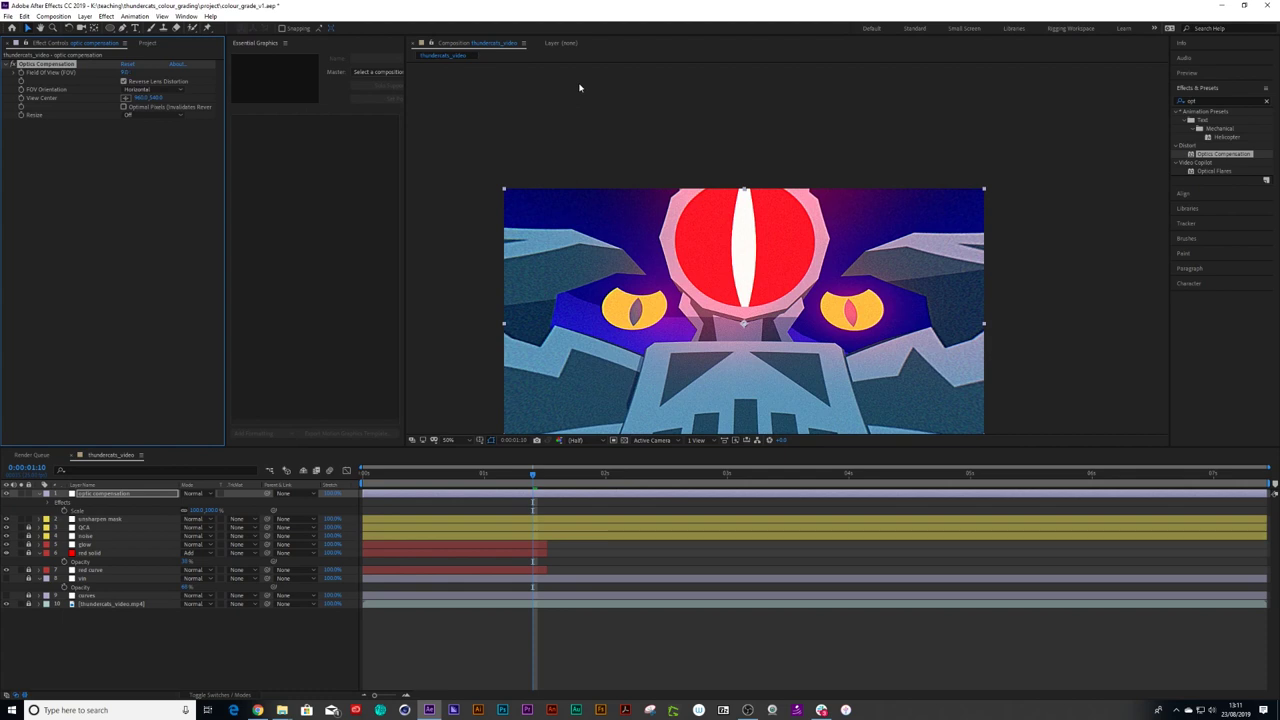
{"action": "key", "text": "ctrl+z"}
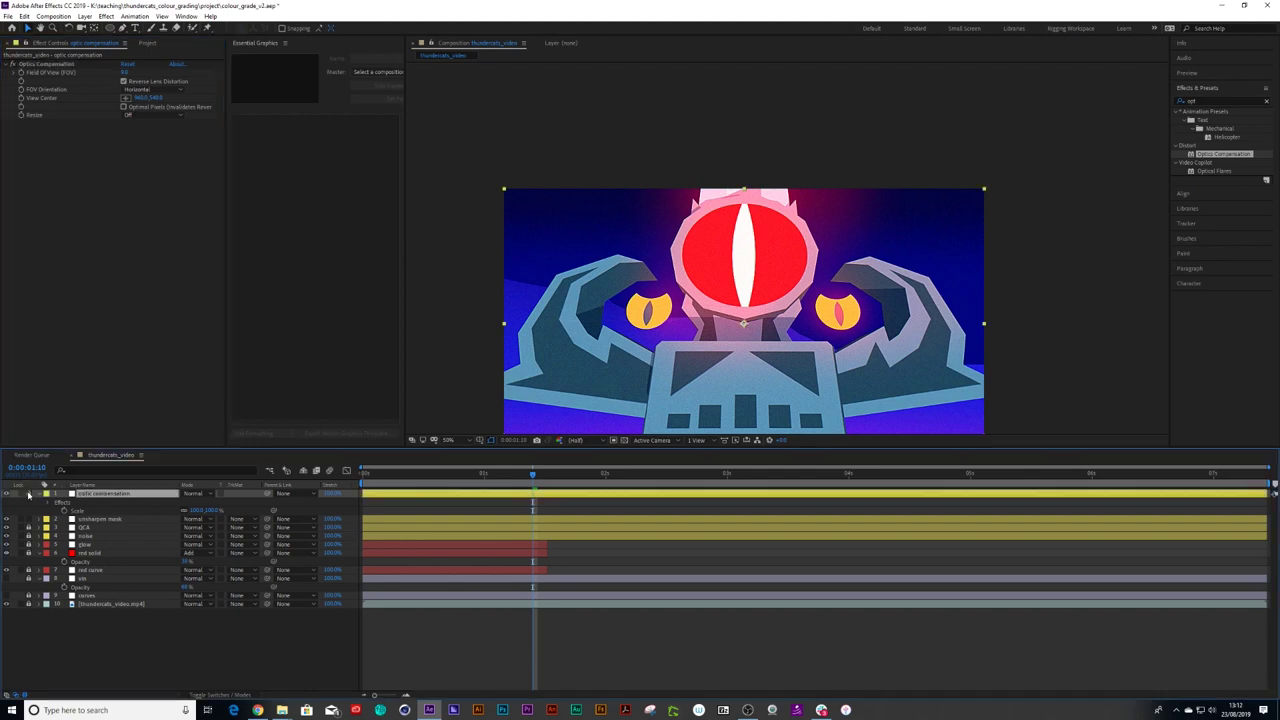
{"action": "left_click", "coordinate": [28, 493]}
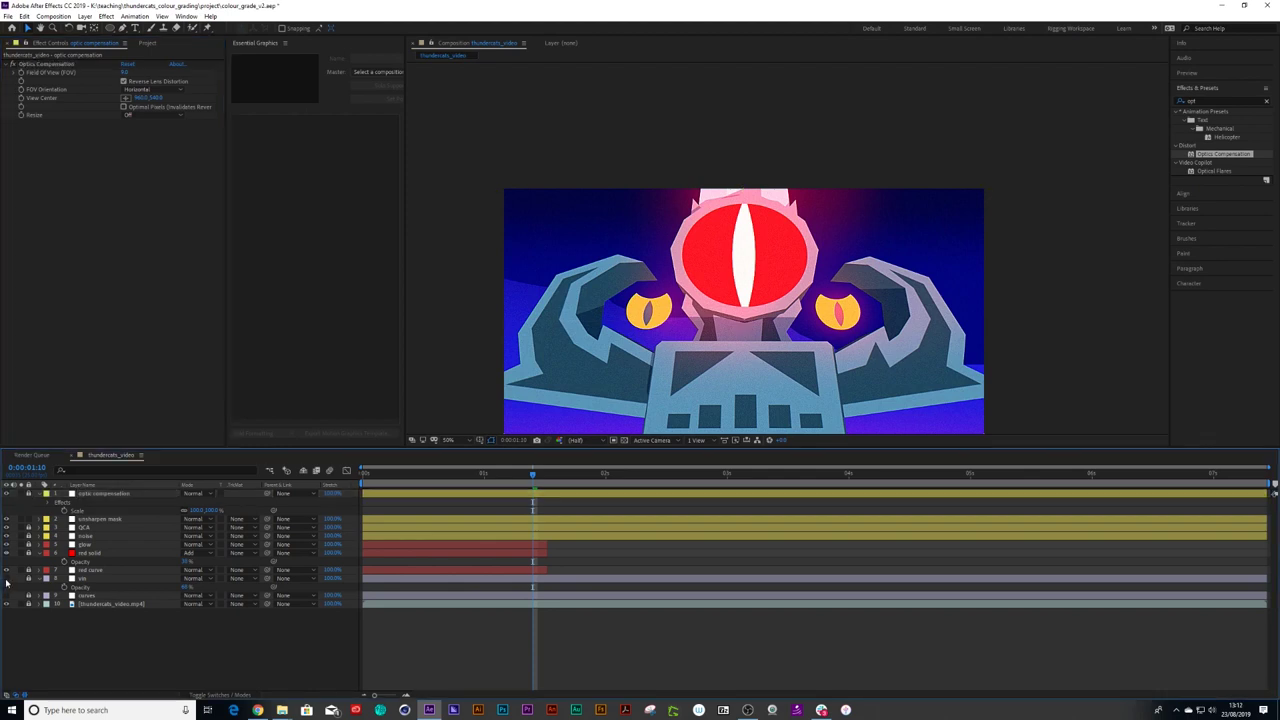
Step: Make the vignette layer visible again and move it to the top of the stack above optic compensation
{"action": "left_click", "coordinate": [6, 578]}
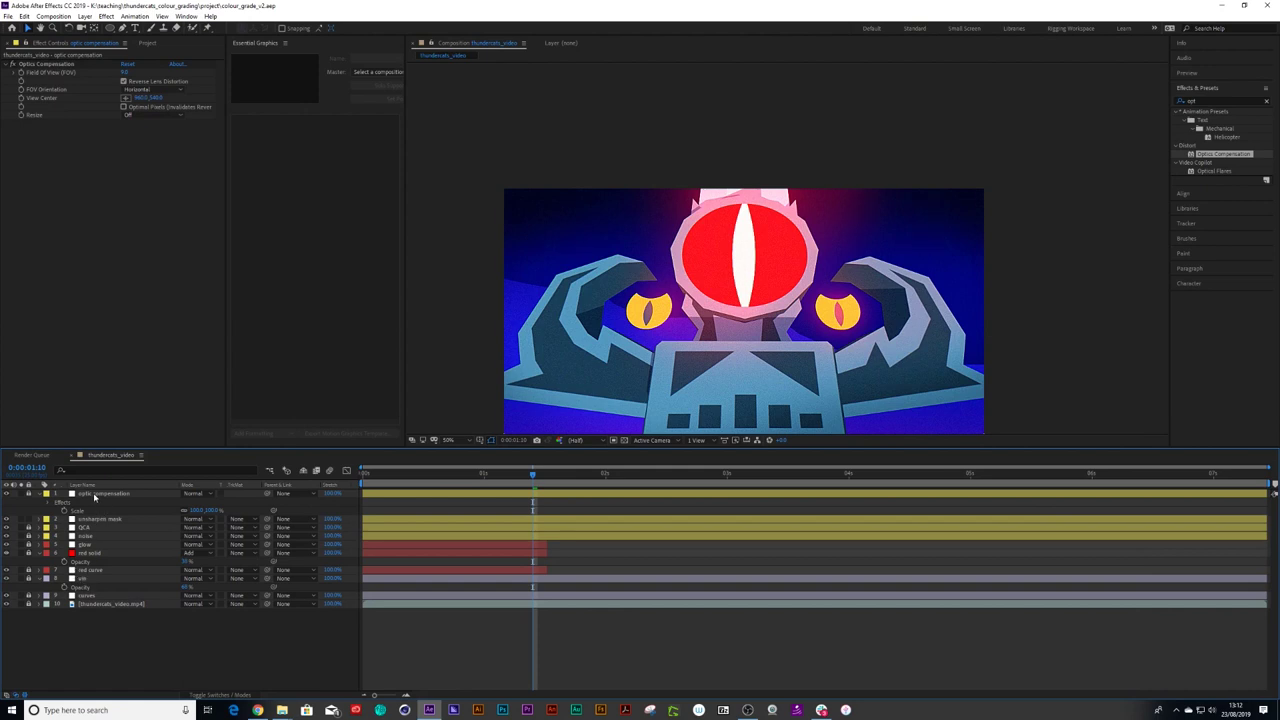
{"action": "left_click_drag", "start_coordinate": [28, 552], "coordinate": [85, 494]}
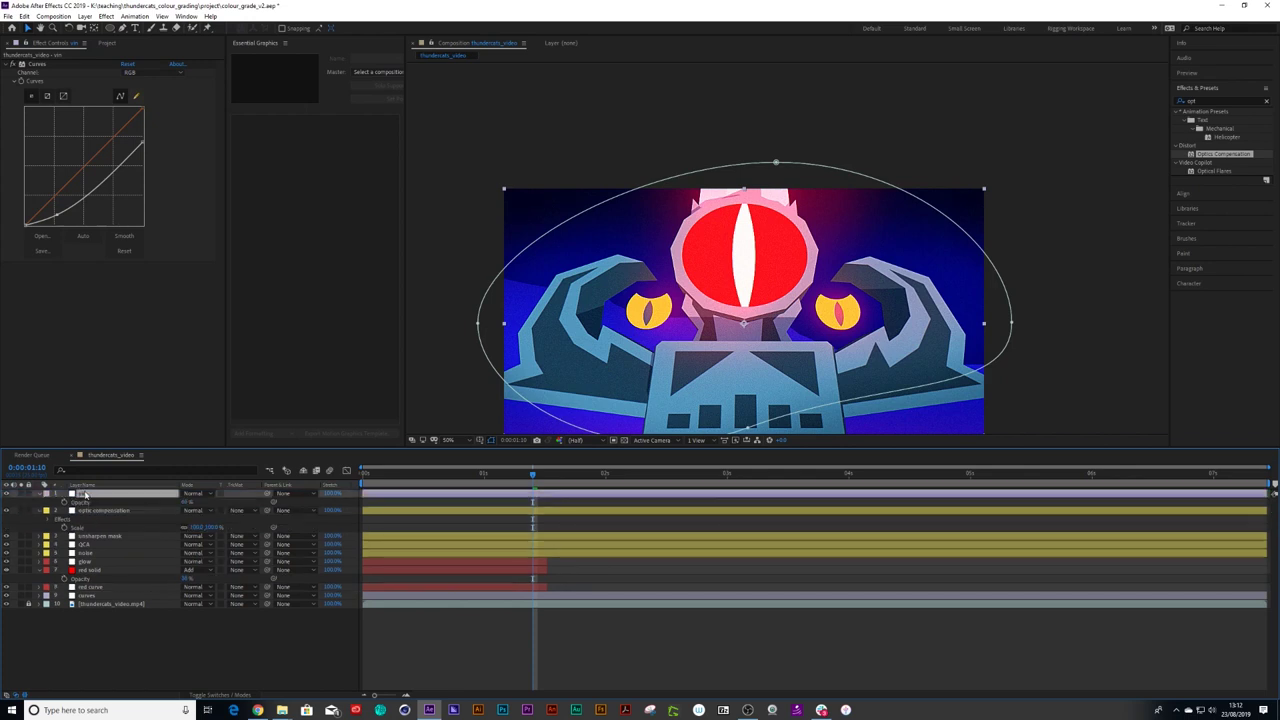
{"action": "left_click", "coordinate": [6, 494]}
Step: Scrub through the first second of the grade, then lock all the layers and save the project
{"action": "left_click_drag", "start_coordinate": [383, 474], "coordinate": [528, 483]}
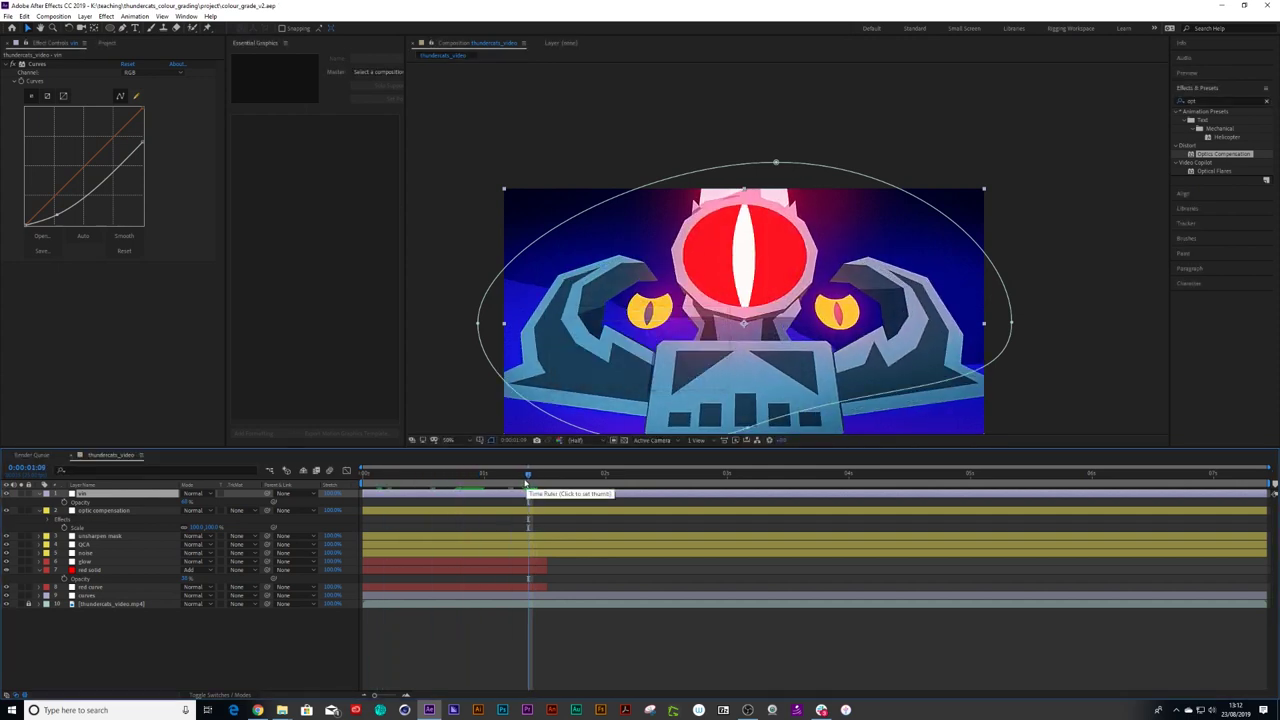
{"action": "left_click_drag", "start_coordinate": [28, 494], "coordinate": [28, 596]}
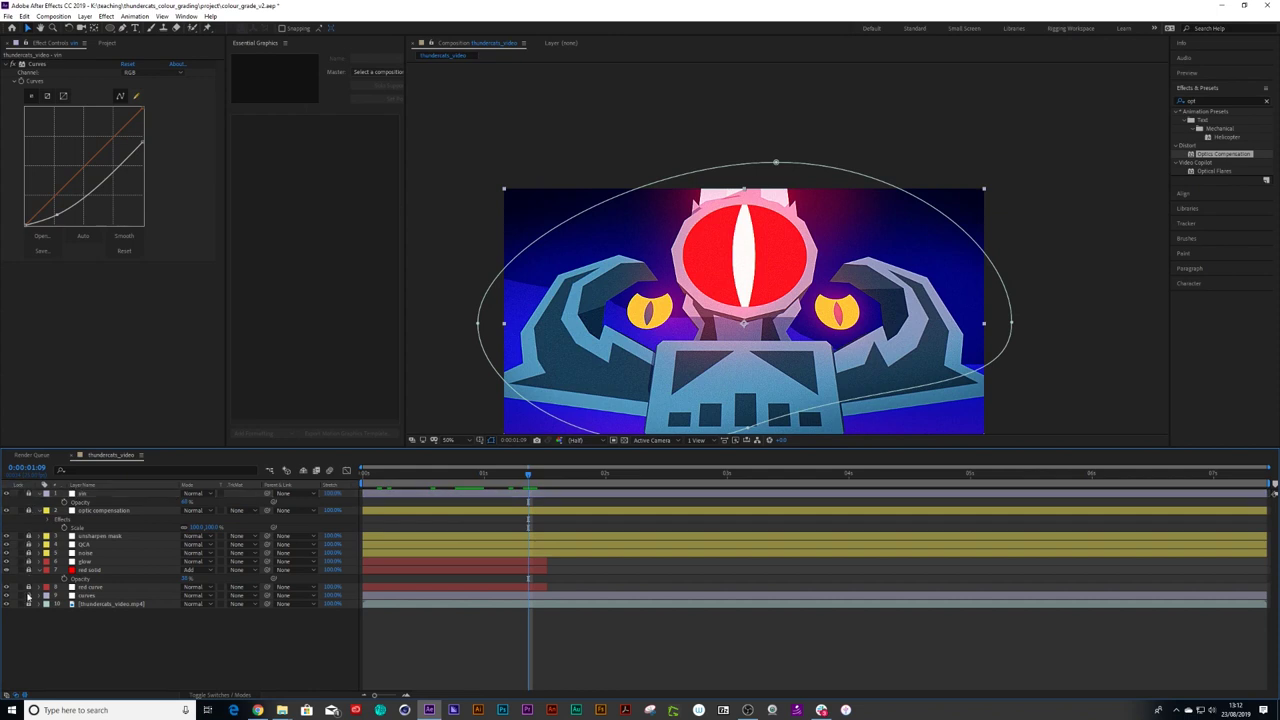
{"action": "key", "text": "ctrl+s"}
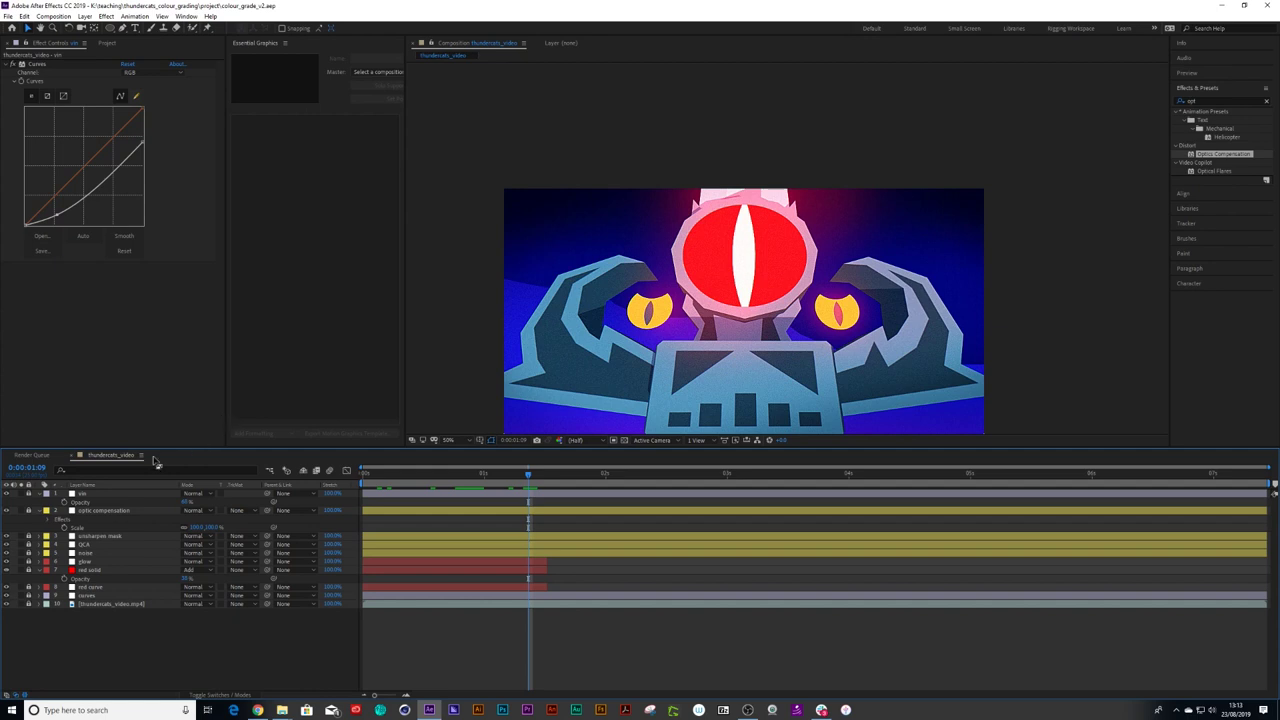
Step: Add an adjustment layer above the vignette layer, name it glitch and give it the Green label
{"action": "left_click", "coordinate": [85, 17]}
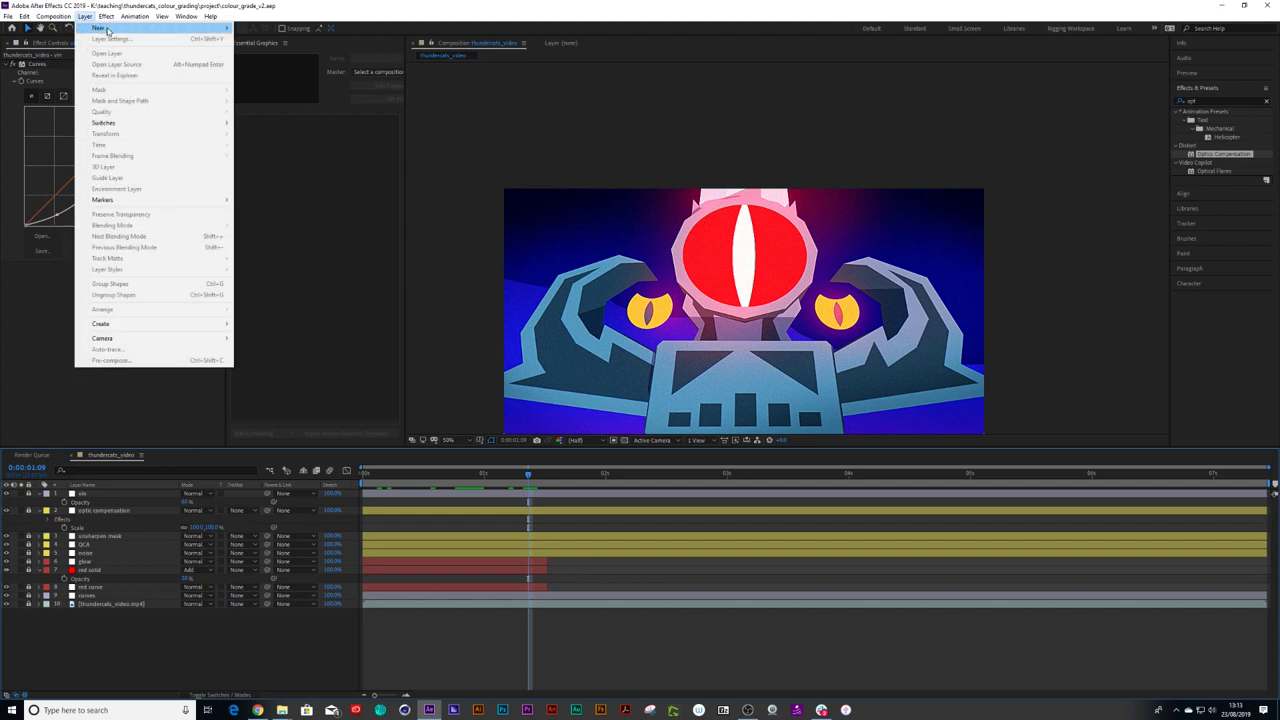
{"action": "mouse_move", "coordinate": [105, 27]}
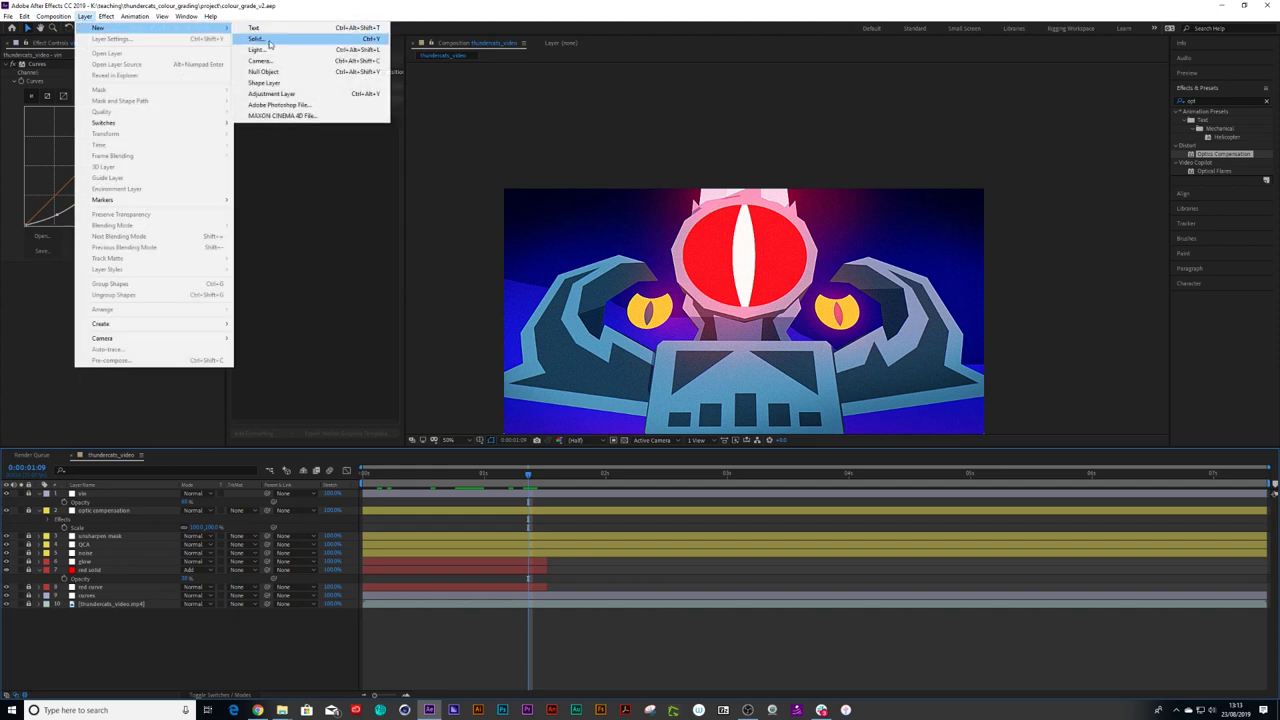
{"action": "left_click", "coordinate": [272, 93]}
{"action": "key", "text": "Return"}
{"action": "type", "text": "fill"}
{"action": "key", "text": "BackSpace"}
{"action": "key", "text": "BackSpace"}
{"action": "key", "text": "BackSpace"}
{"action": "key", "text": "BackSpace"}
{"action": "type", "text": "glitch"}
{"action": "key", "text": "Return"}
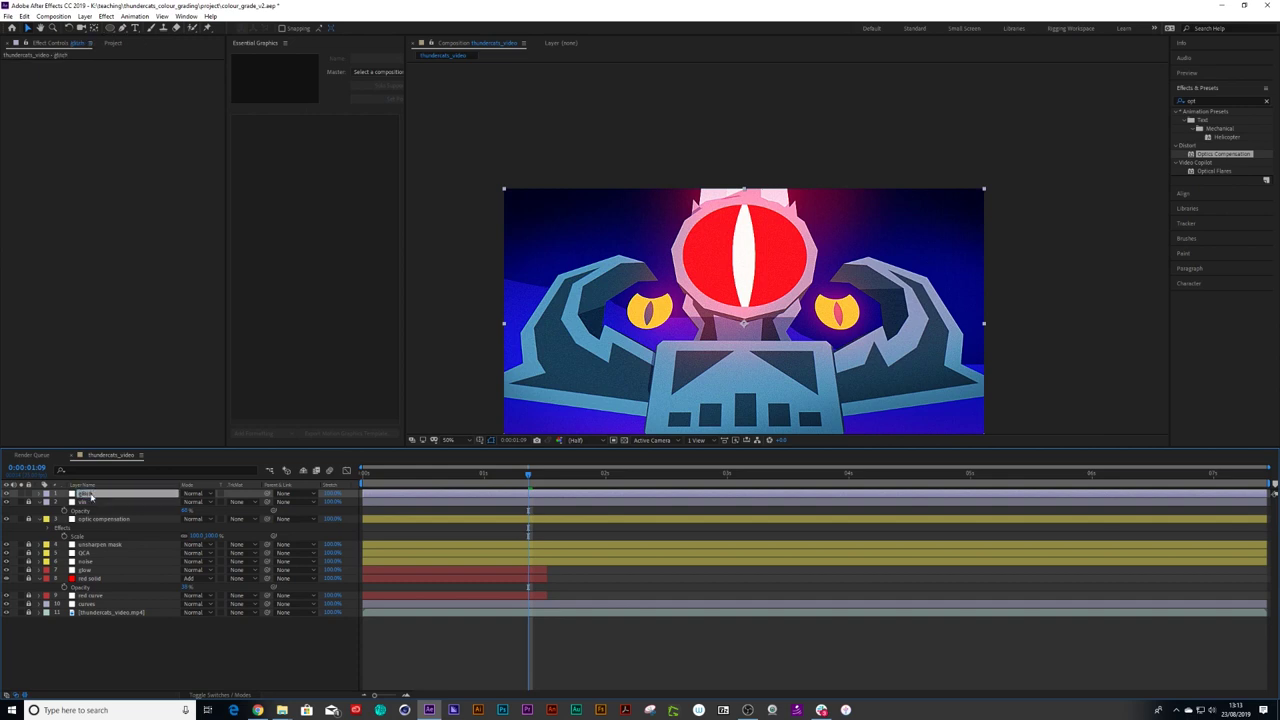
{"action": "left_click", "coordinate": [46, 493]}
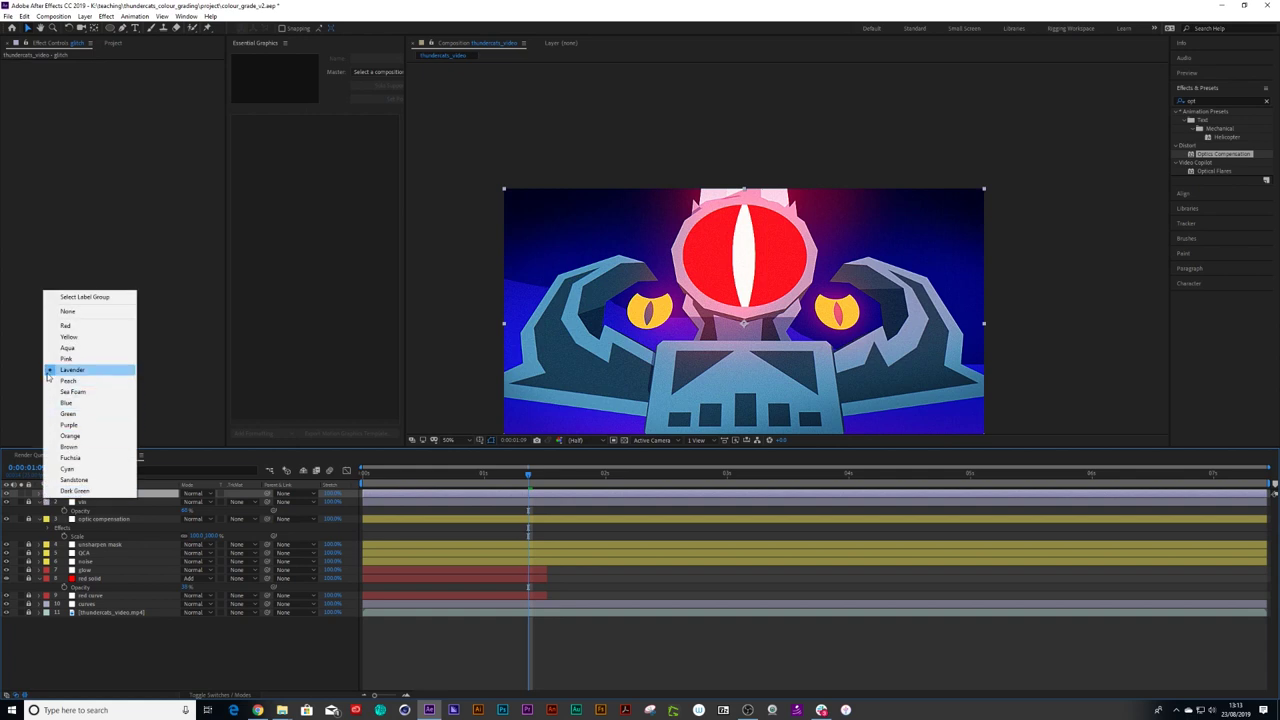
{"action": "left_click", "coordinate": [70, 413]}
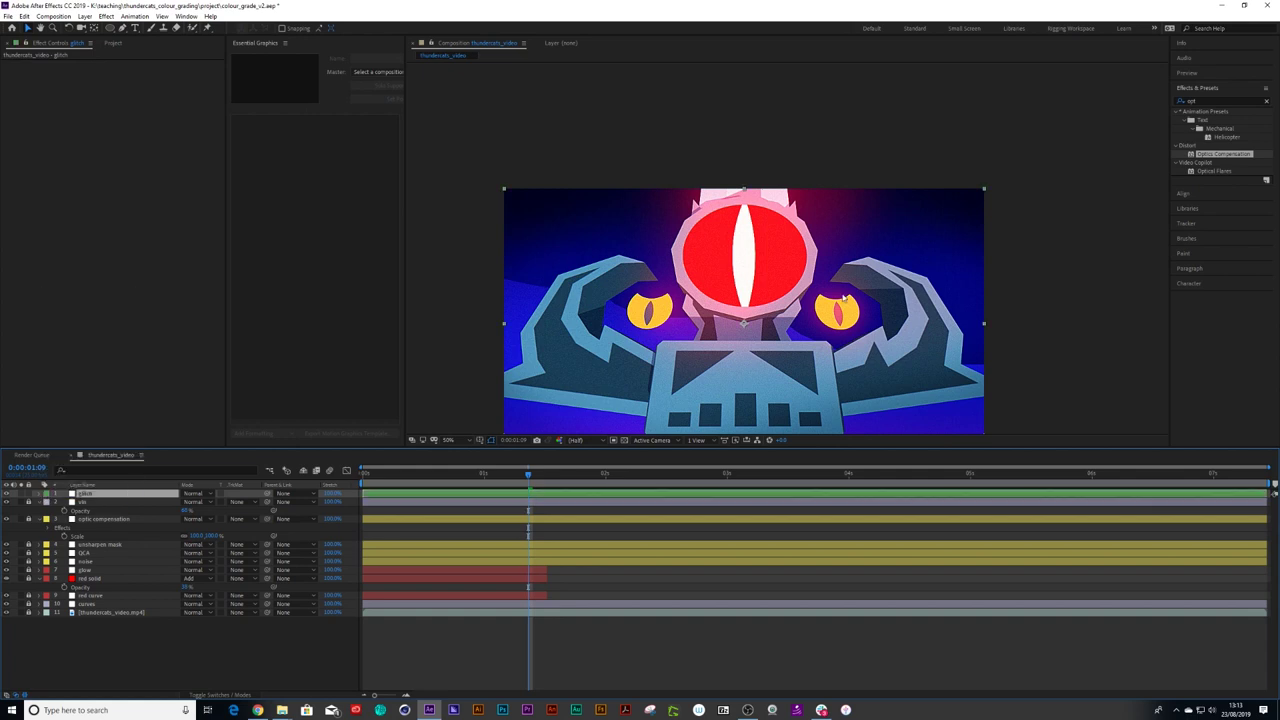
Step: Apply Turbulent Displace to the glitch layer and set its Displacement type to Horizontal Displacement
{"action": "left_click", "coordinate": [1205, 101]}
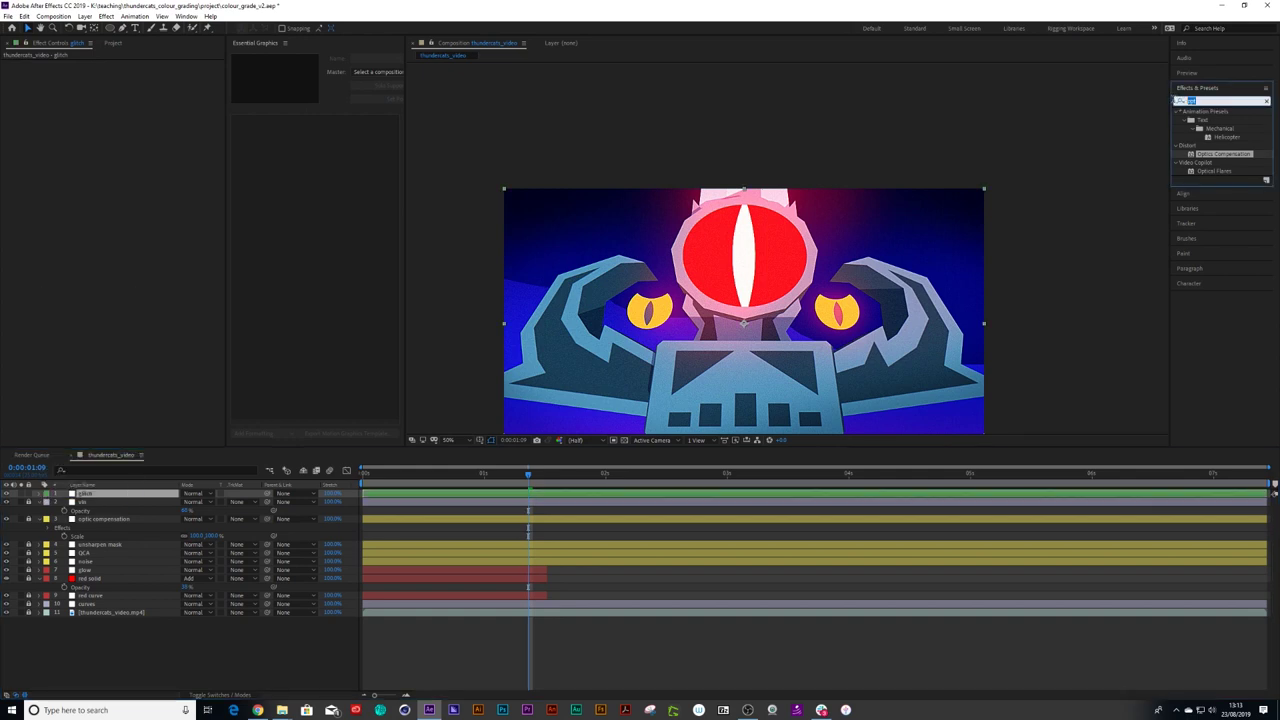
{"action": "type", "text": "turb"}
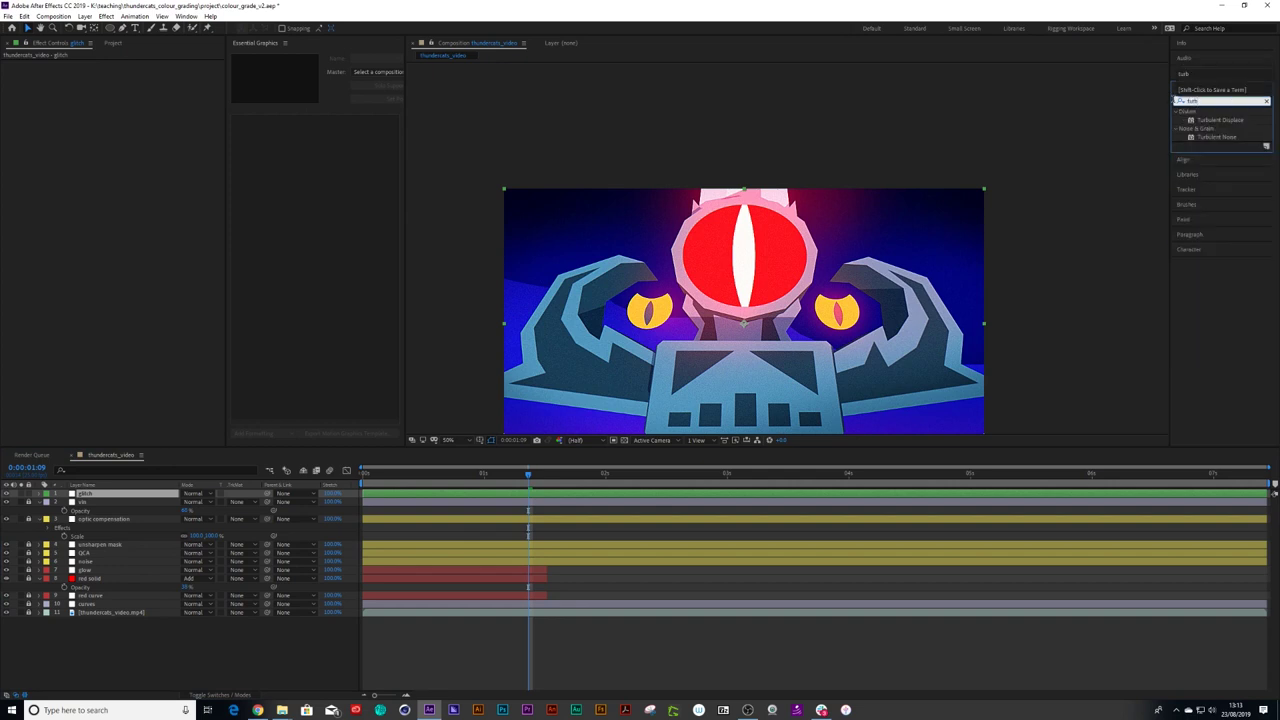
{"action": "left_click_drag", "start_coordinate": [1238, 121], "coordinate": [88, 500]}
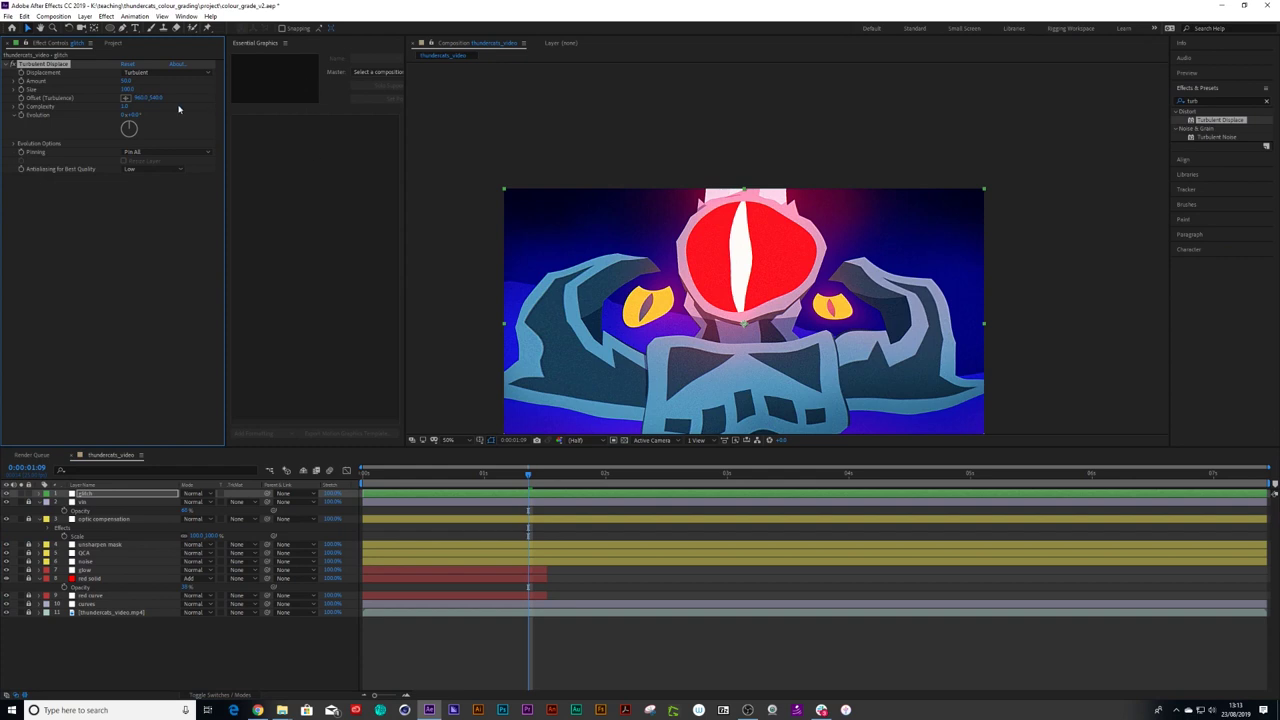
{"action": "left_click", "coordinate": [165, 72]}
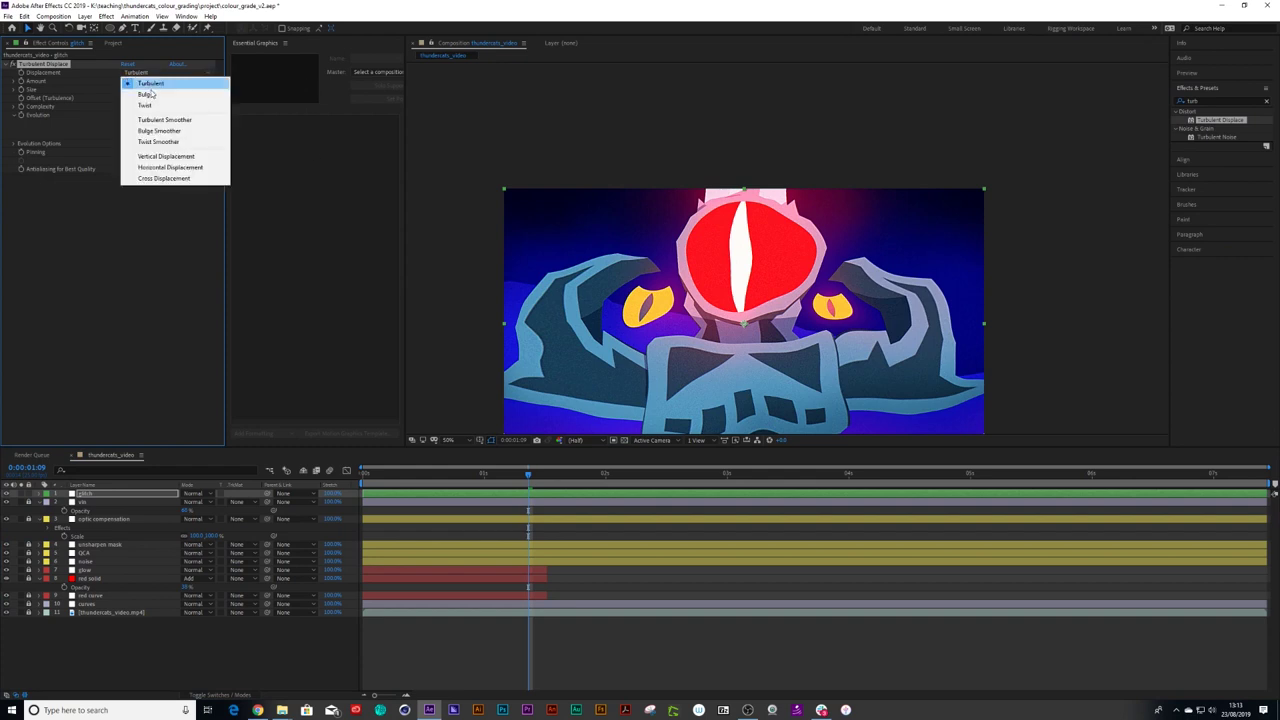
{"action": "left_click", "coordinate": [165, 168]}
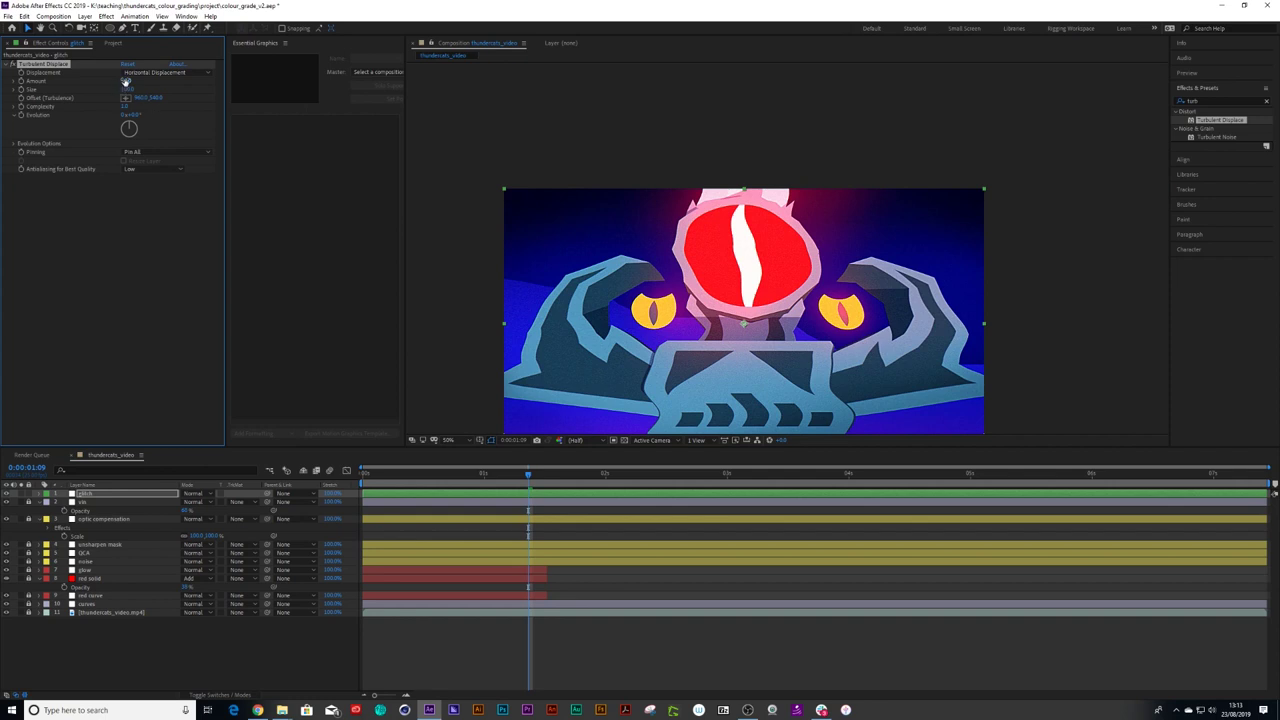
Step: Set the Amount of the glitch layer's Turbulent Displace effect to 450 and reduce its Size
{"action": "left_click_drag", "start_coordinate": [125, 82], "coordinate": [200, 82]}
{"action": "left_click", "coordinate": [128, 81]}
{"action": "type", "text": "450"}
{"action": "key", "text": "Return"}
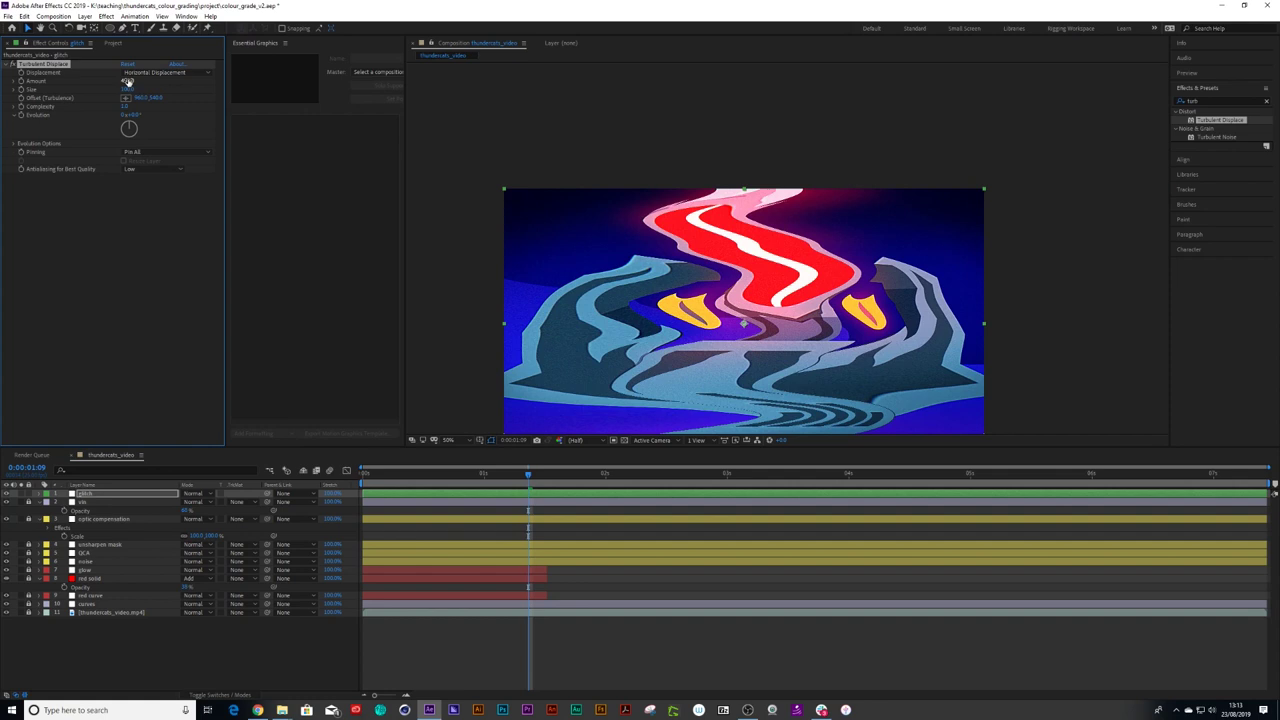
{"action": "left_click", "coordinate": [127, 89]}
{"action": "type", "text": "30"}
{"action": "key", "text": "Return"}
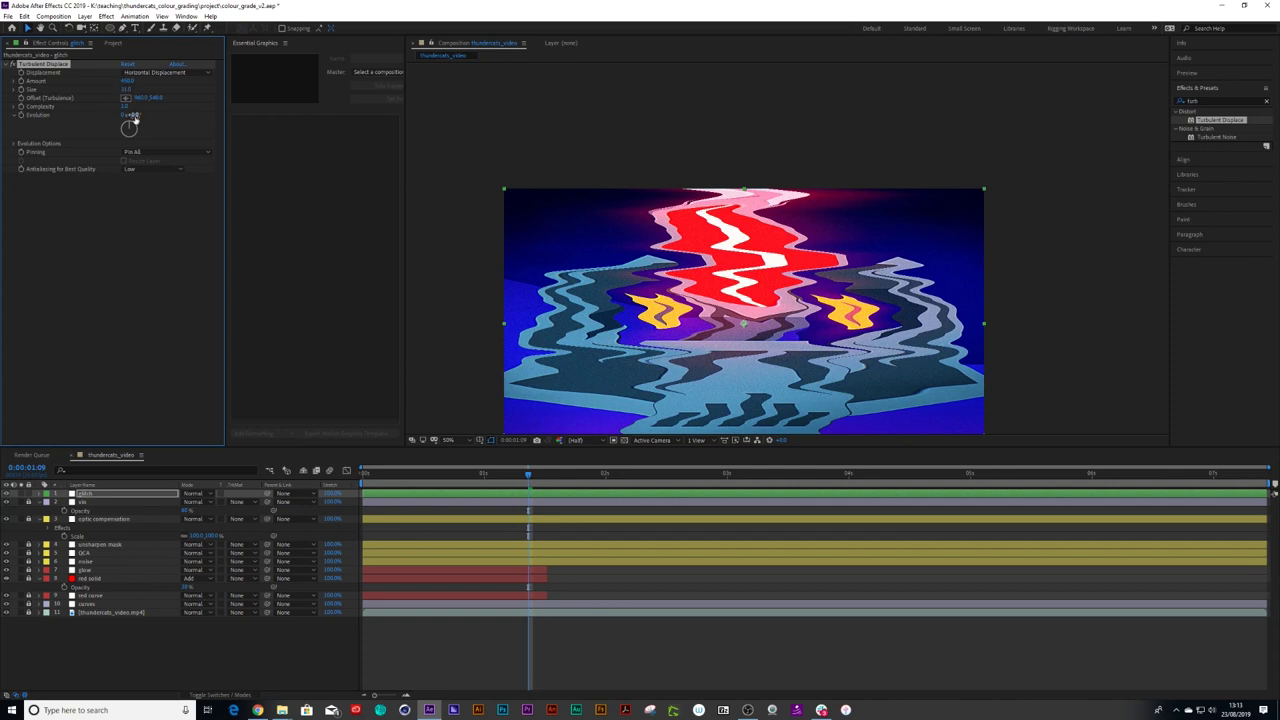
Step: Raise the Complexity of Turbulent Displace for a more jagged distortion and set Pinning to Pin Horizontal
{"action": "left_click_drag", "start_coordinate": [124, 108], "coordinate": [166, 110]}
{"action": "left_click", "coordinate": [127, 107]}
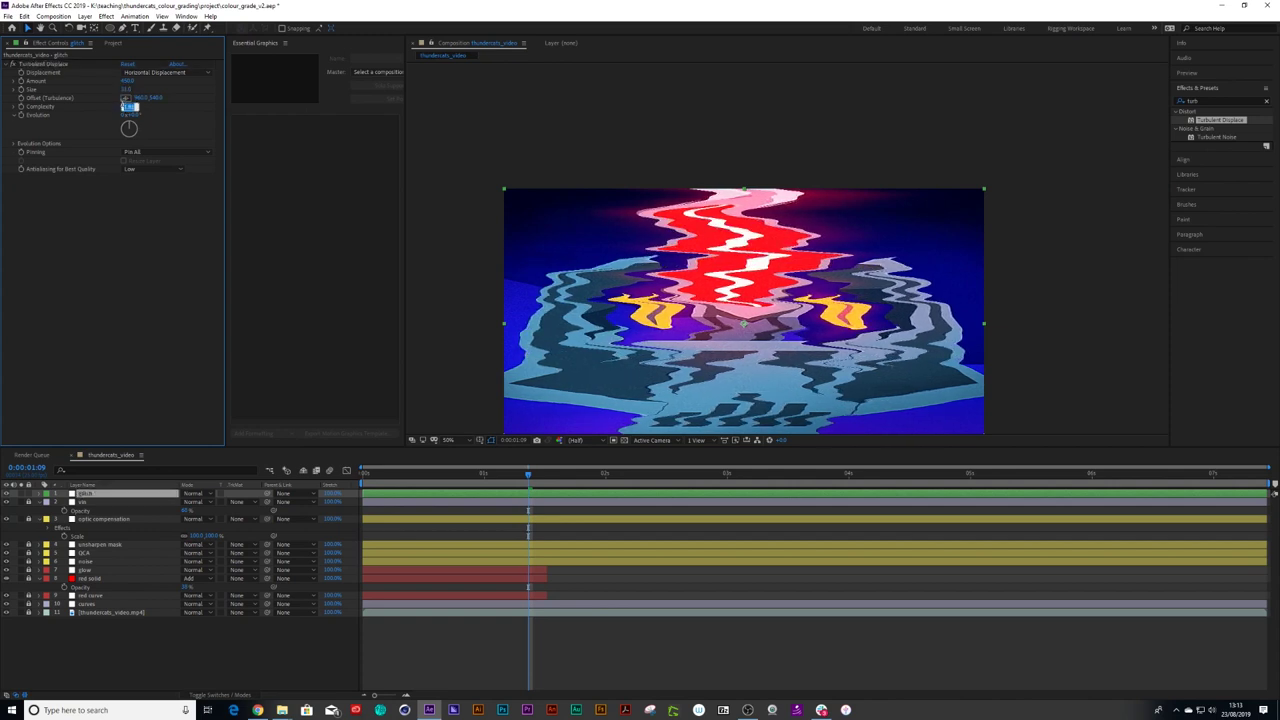
{"action": "type", "text": "10"}
{"action": "key", "text": "Return"}
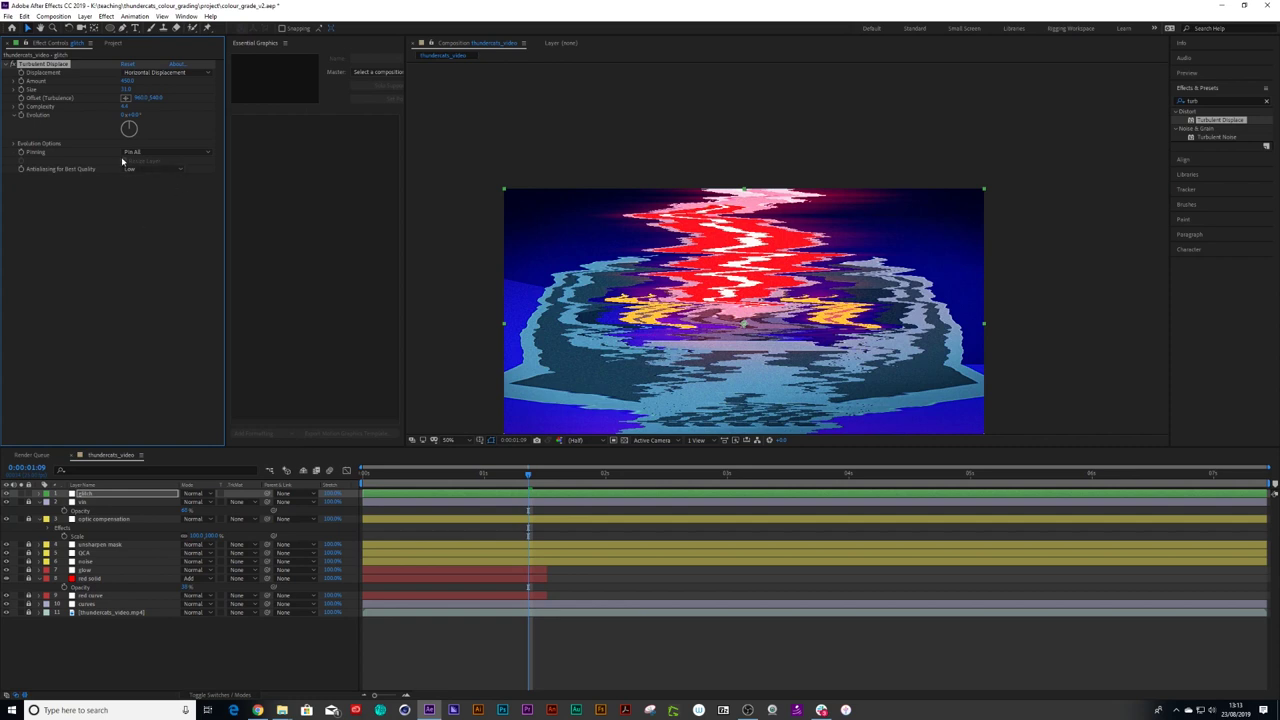
{"action": "left_click", "coordinate": [132, 153]}
{"action": "left_click", "coordinate": [149, 189]}
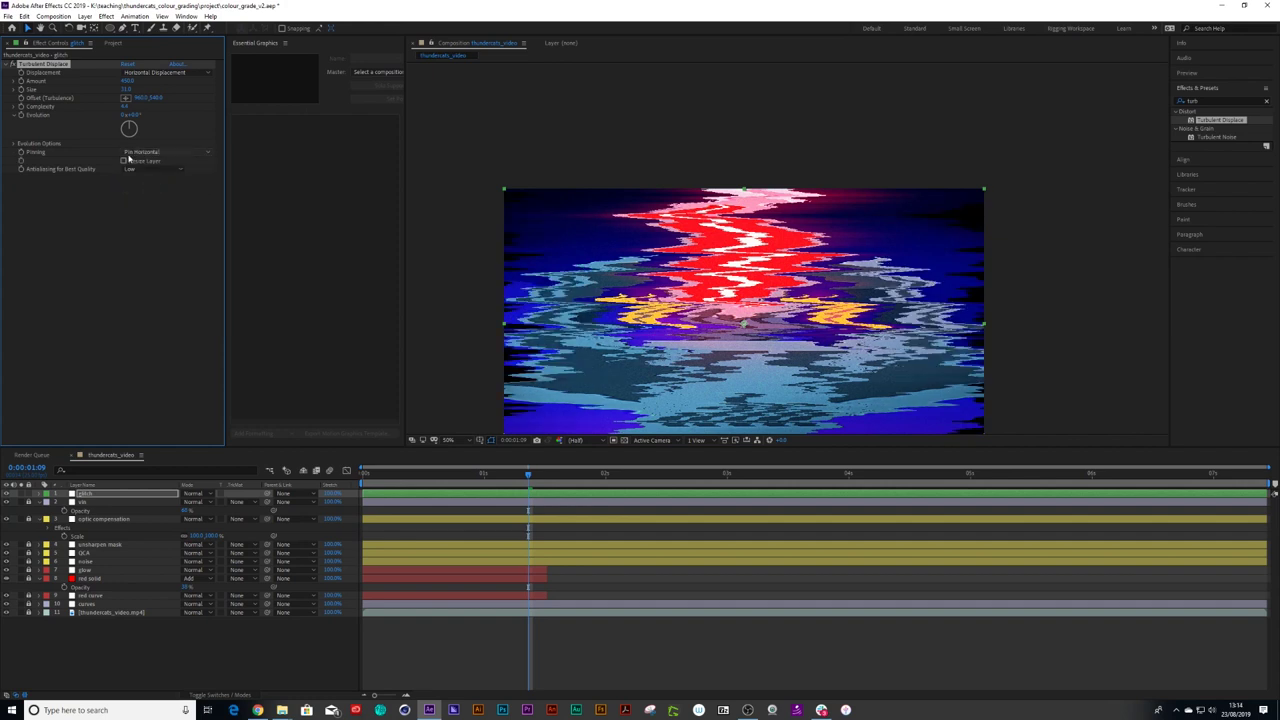
Step: Split the glitch layer at 0:00:00:24 and 0:00:01:00, delete the pieces before and after, and preview the short glitch
{"action": "left_click_drag", "start_coordinate": [530, 476], "coordinate": [481, 484]}
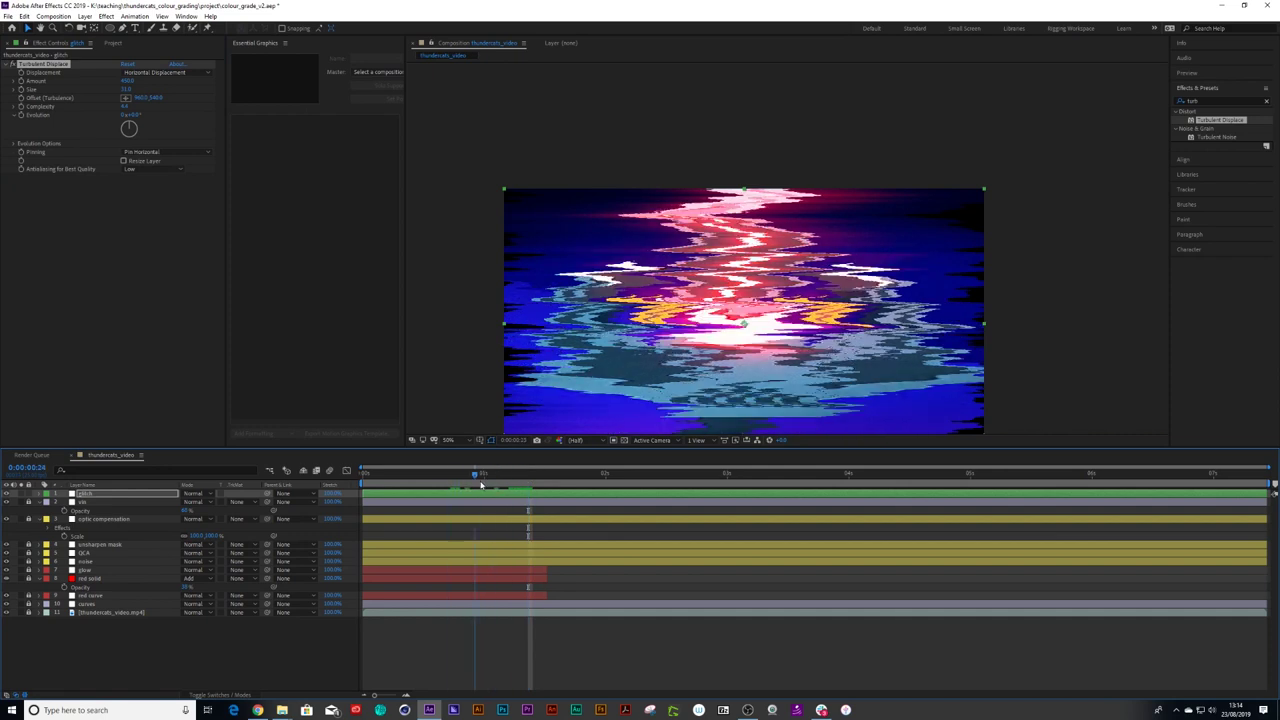
{"action": "key", "text": "ctrl+d"}
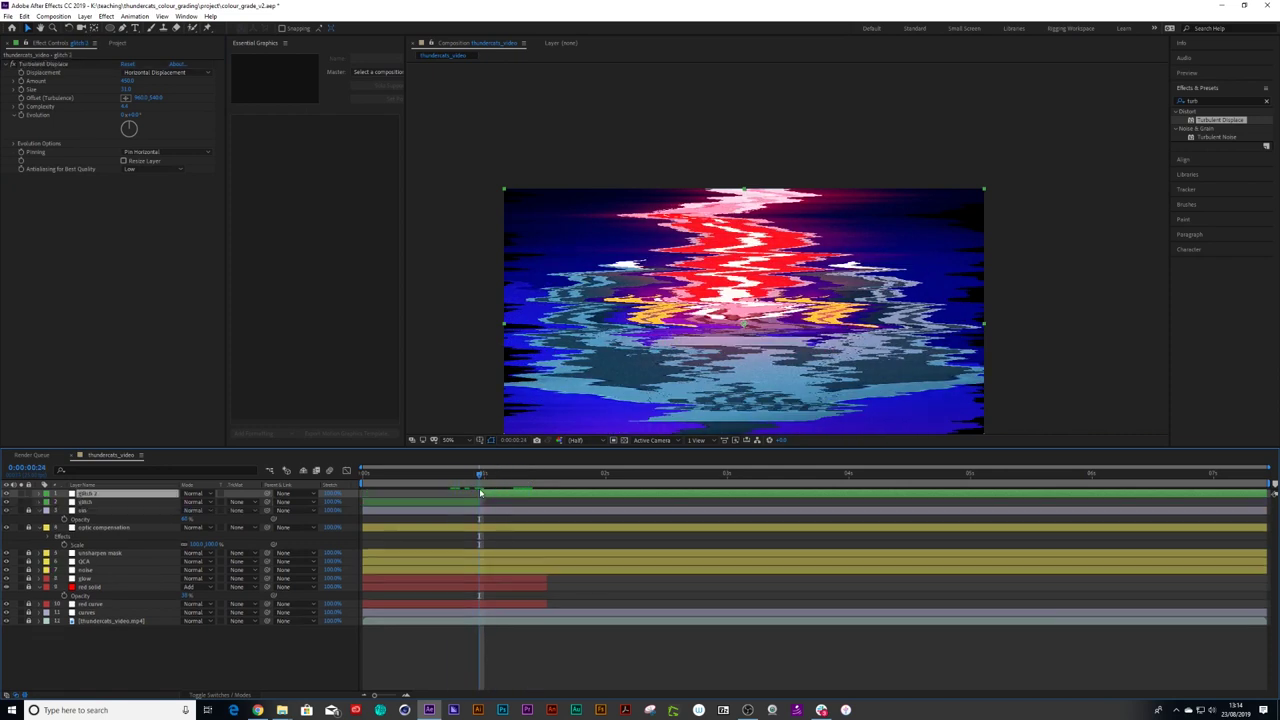
{"action": "left_click", "coordinate": [485, 476]}
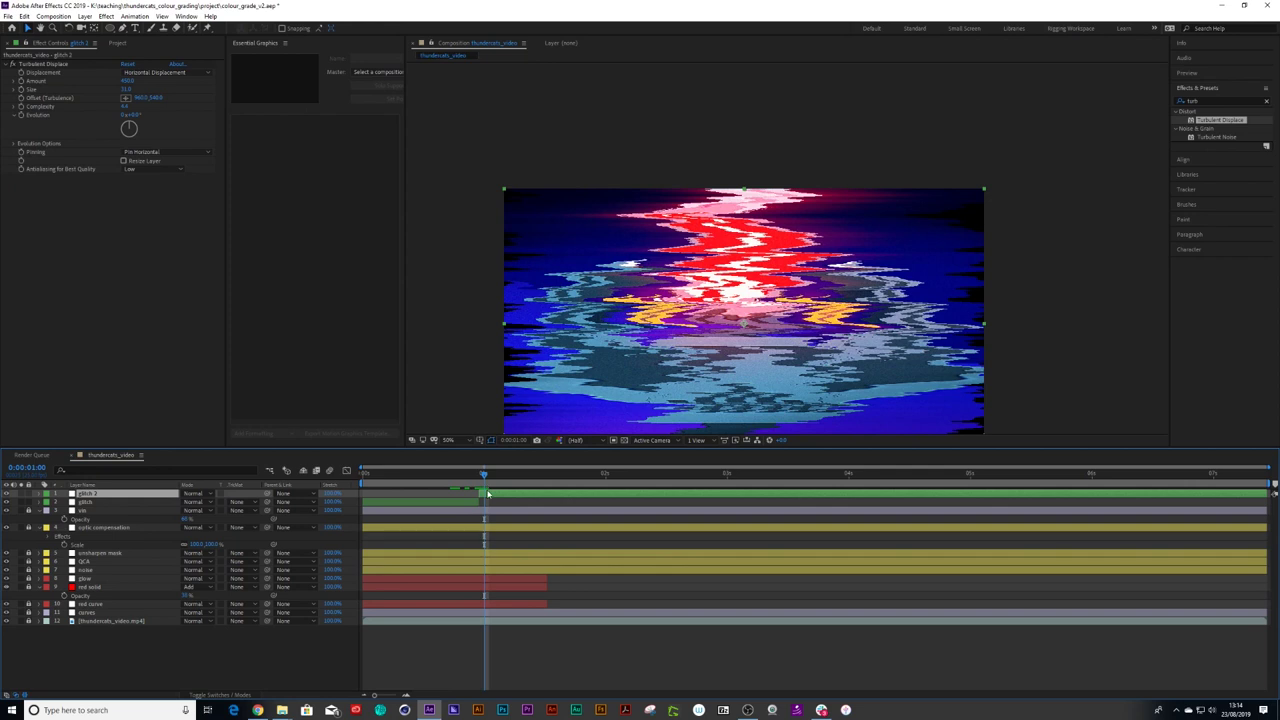
{"action": "key", "text": "ctrl+d"}
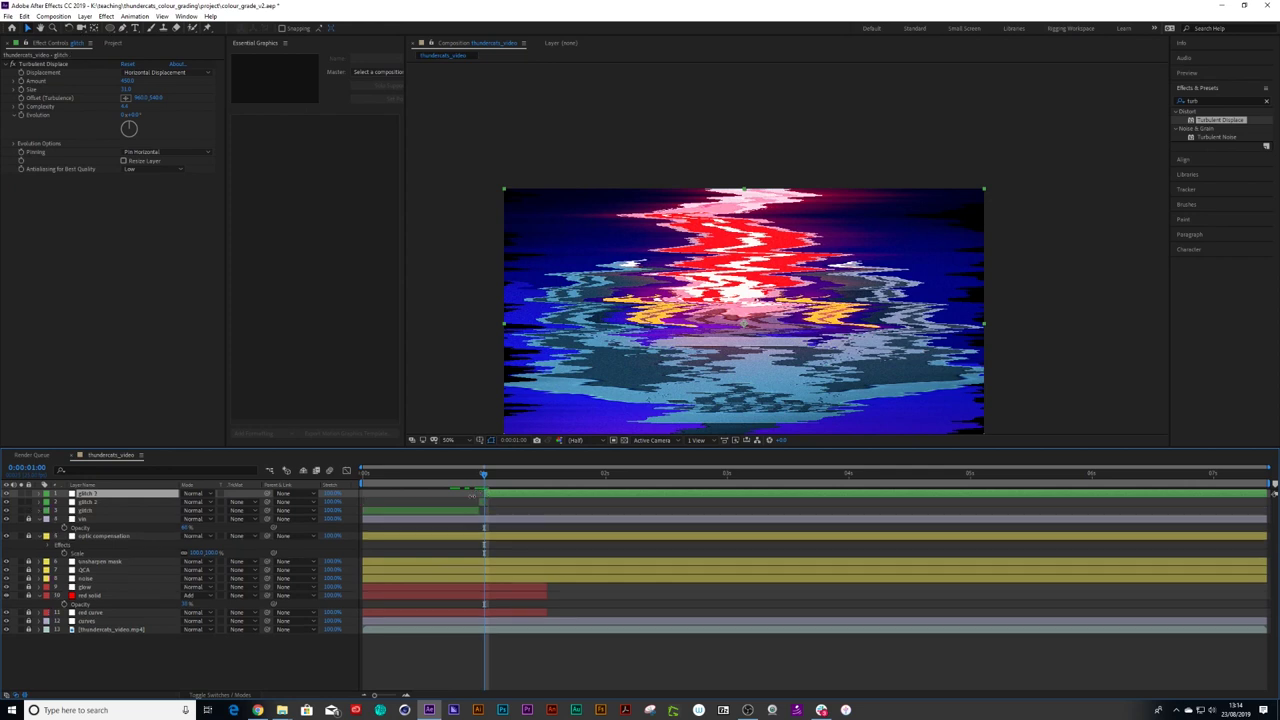
{"action": "key", "text": "Delete"}
{"action": "left_click", "coordinate": [468, 503]}
{"action": "key", "text": "Delete"}
{"action": "left_click_drag", "start_coordinate": [483, 477], "coordinate": [455, 475]}
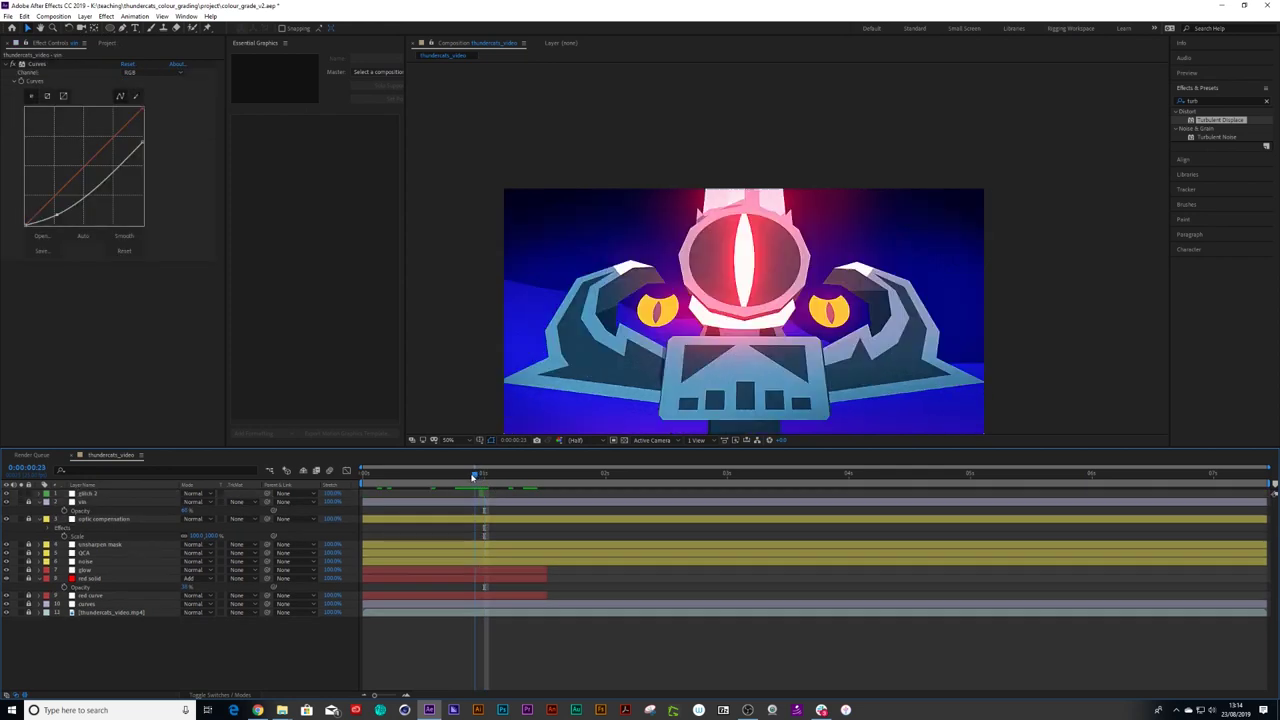
{"action": "key", "text": "space"}
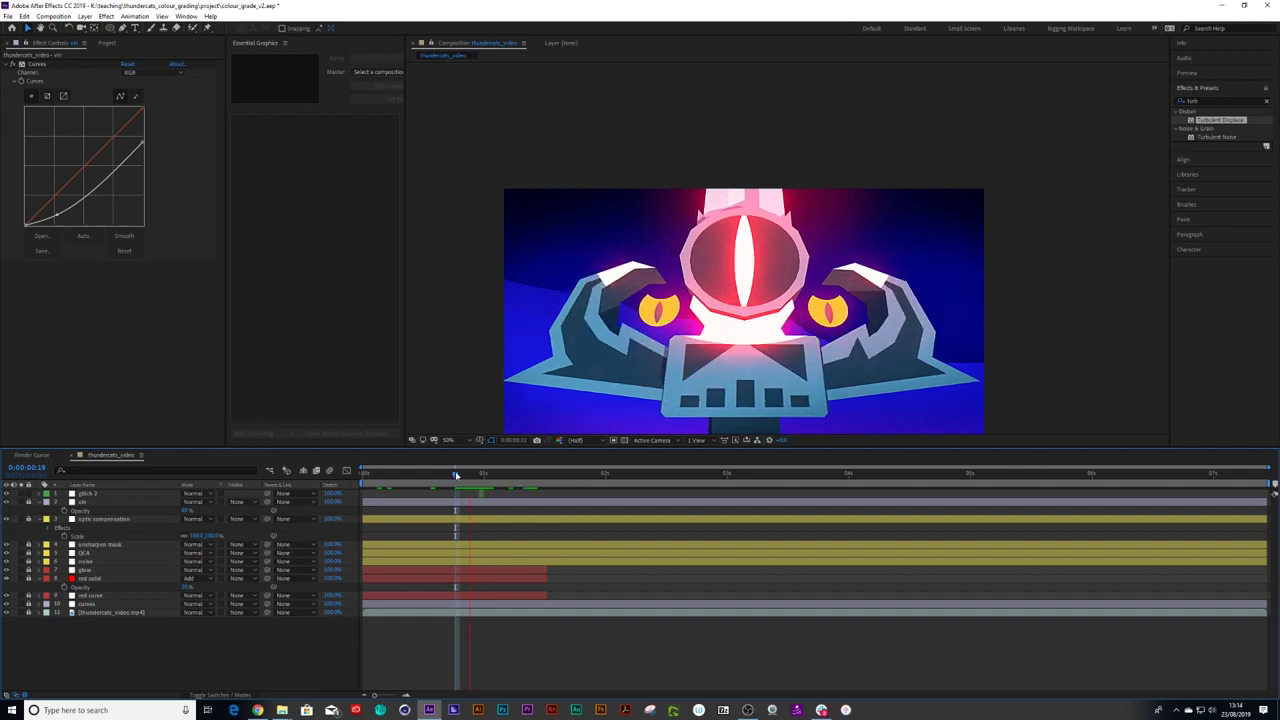
{"action": "left_click_drag", "start_coordinate": [456, 475], "coordinate": [483, 484]}
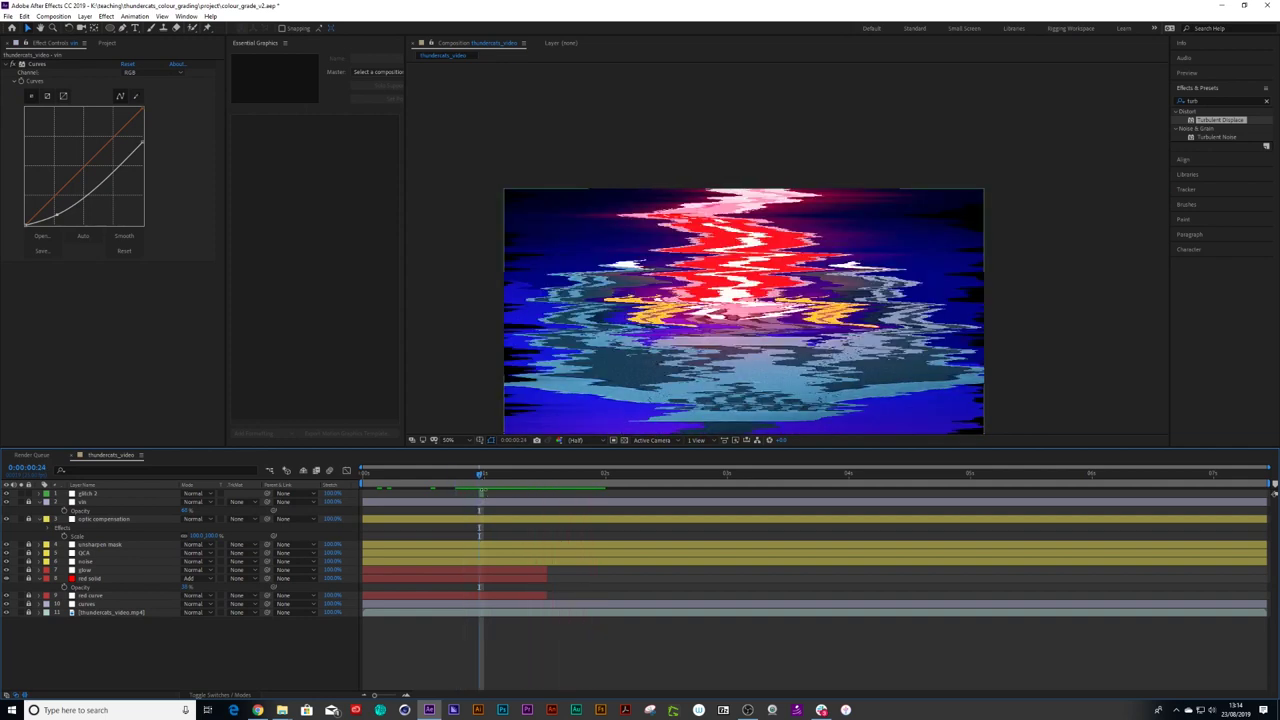
Step: Move the short glitch piece to start at about 0:00:01:12, where the red layers end, and preview the cut
{"action": "left_click", "coordinate": [483, 493]}
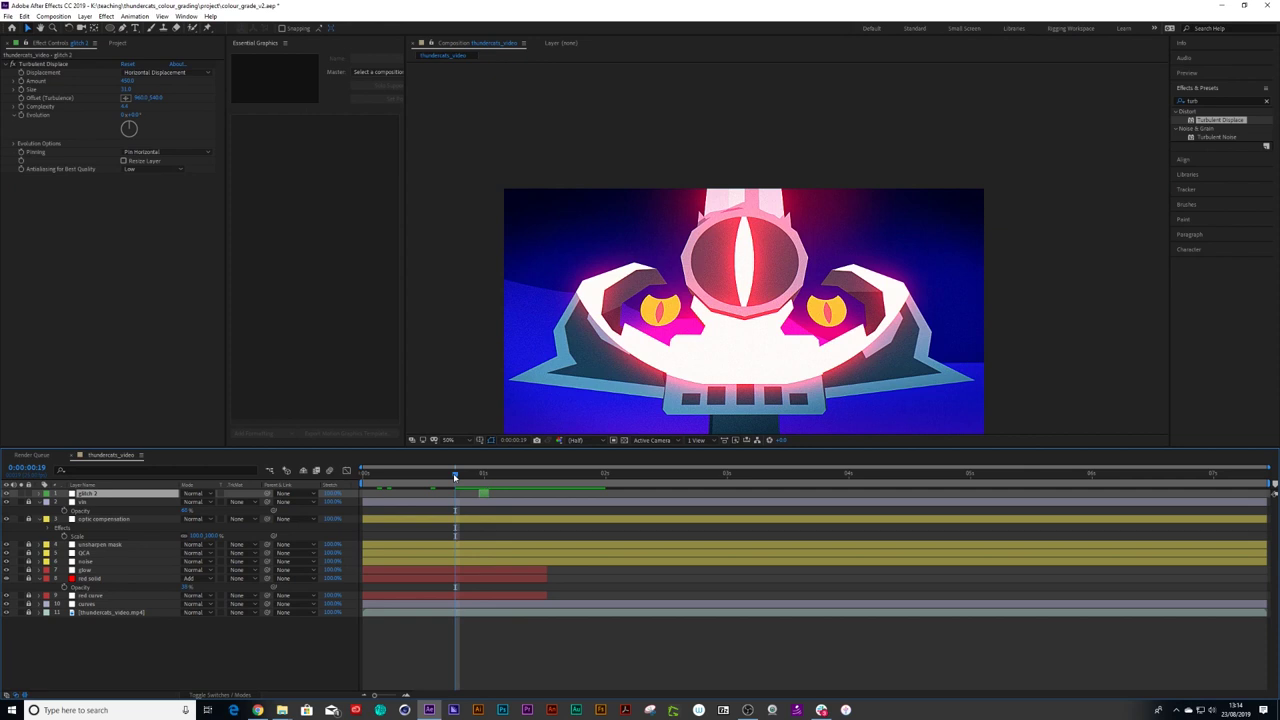
{"action": "left_click_drag", "start_coordinate": [462, 479], "coordinate": [552, 498]}
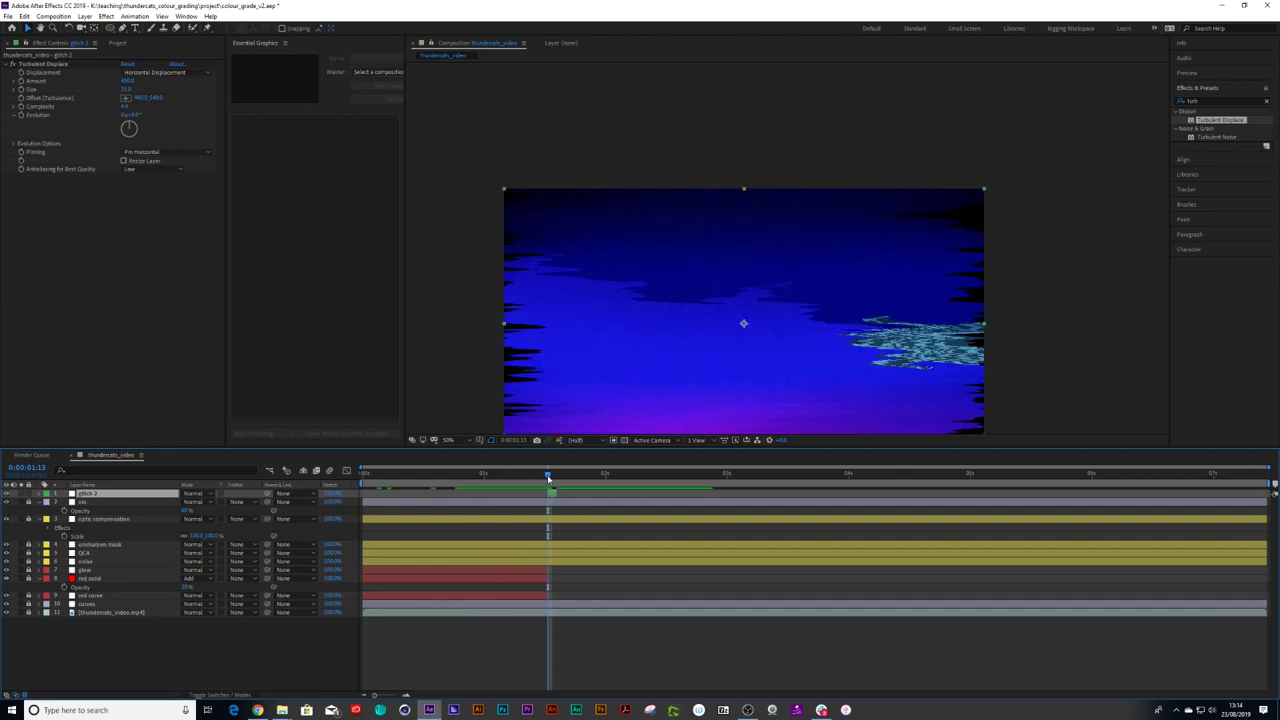
{"action": "left_click_drag", "start_coordinate": [549, 495], "coordinate": [538, 476]}
{"action": "key", "text": "space"}
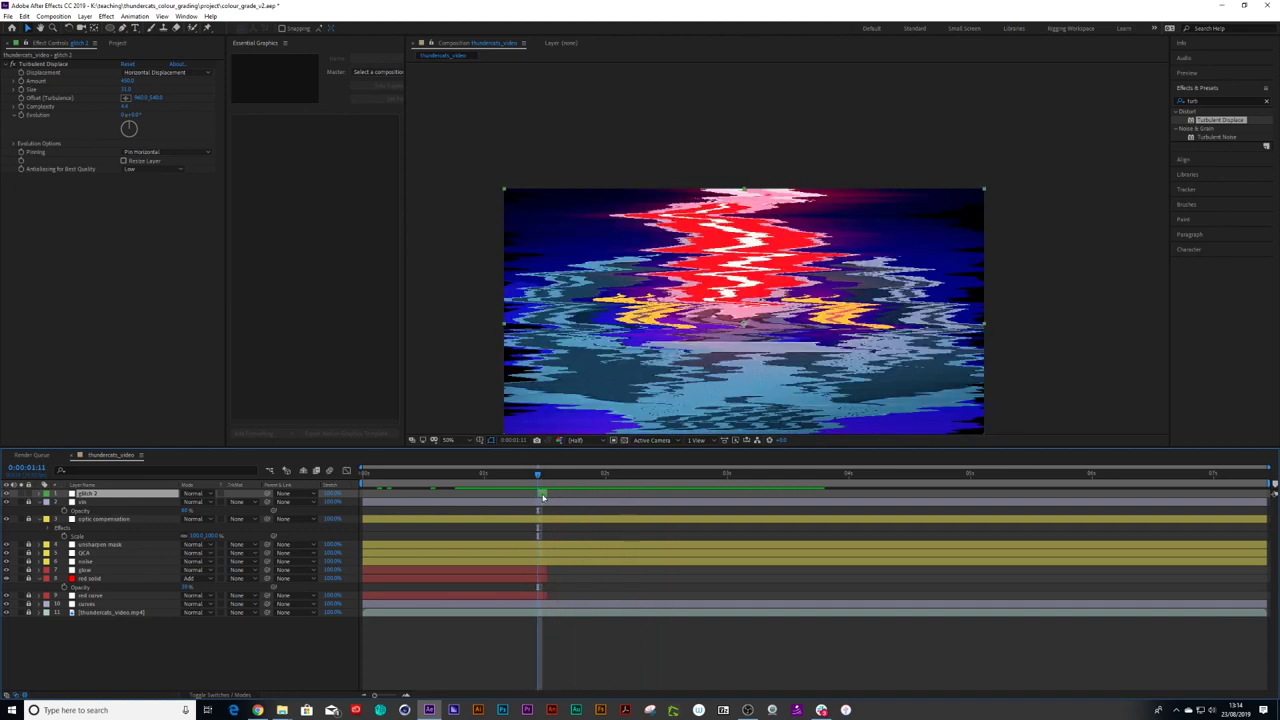
{"action": "left_click", "coordinate": [532, 476]}
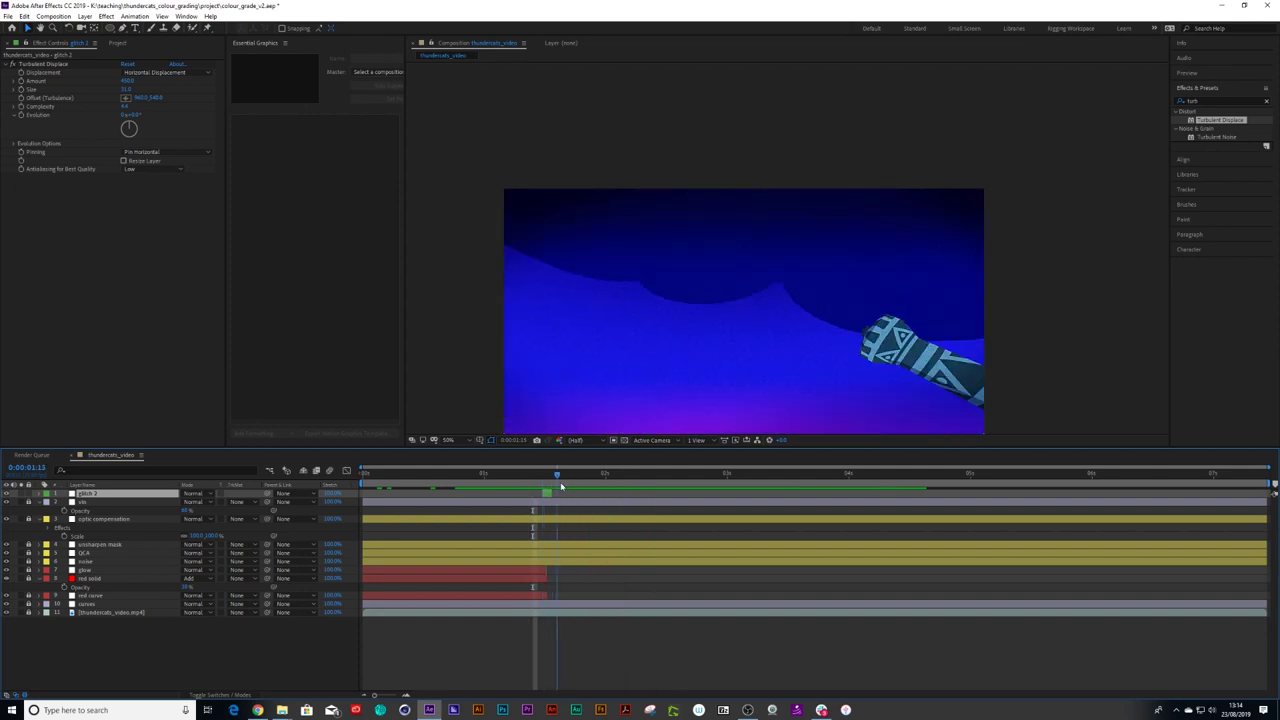
{"action": "mouse_move", "coordinate": [531, 484]}
{"action": "left_mouse_down"}
{"action": "mouse_move", "coordinate": [565, 486]}
{"action": "mouse_move", "coordinate": [546, 490]}
{"action": "left_mouse_up"}
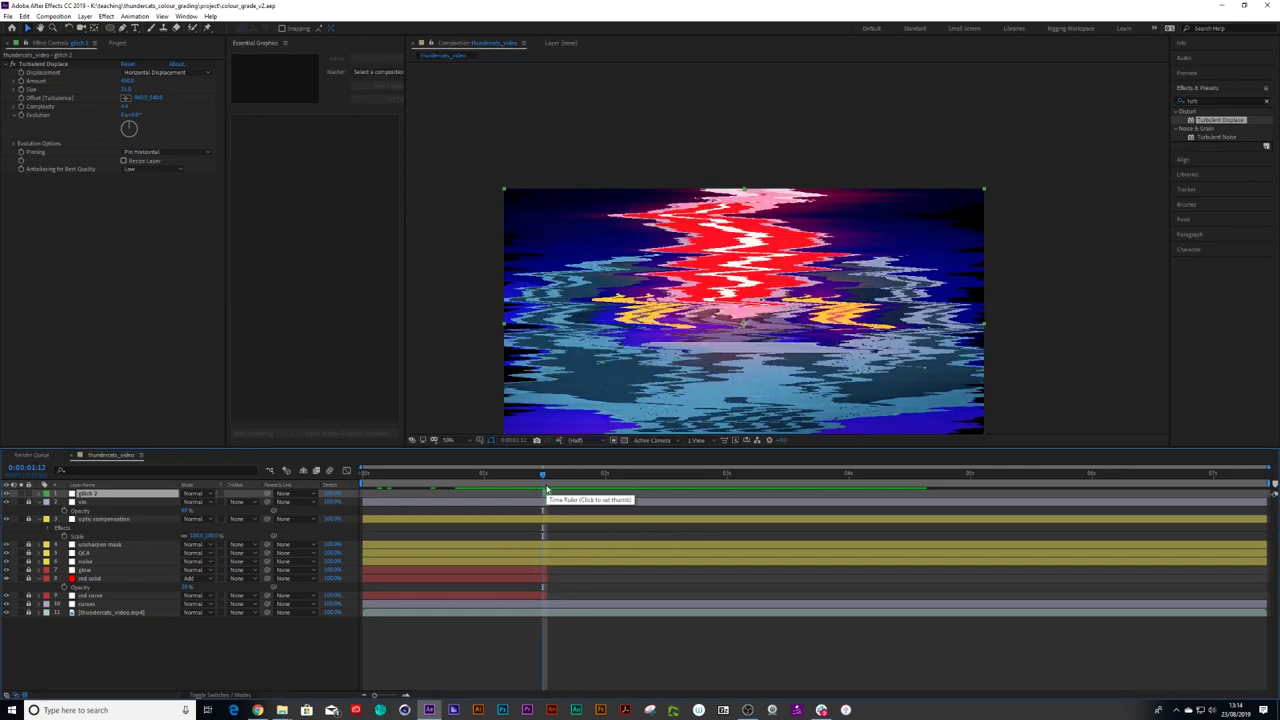
Step: Lock the glitch layer, unlock thundercats_video.mp4 and hide every layer above it
{"action": "left_click", "coordinate": [29, 494]}
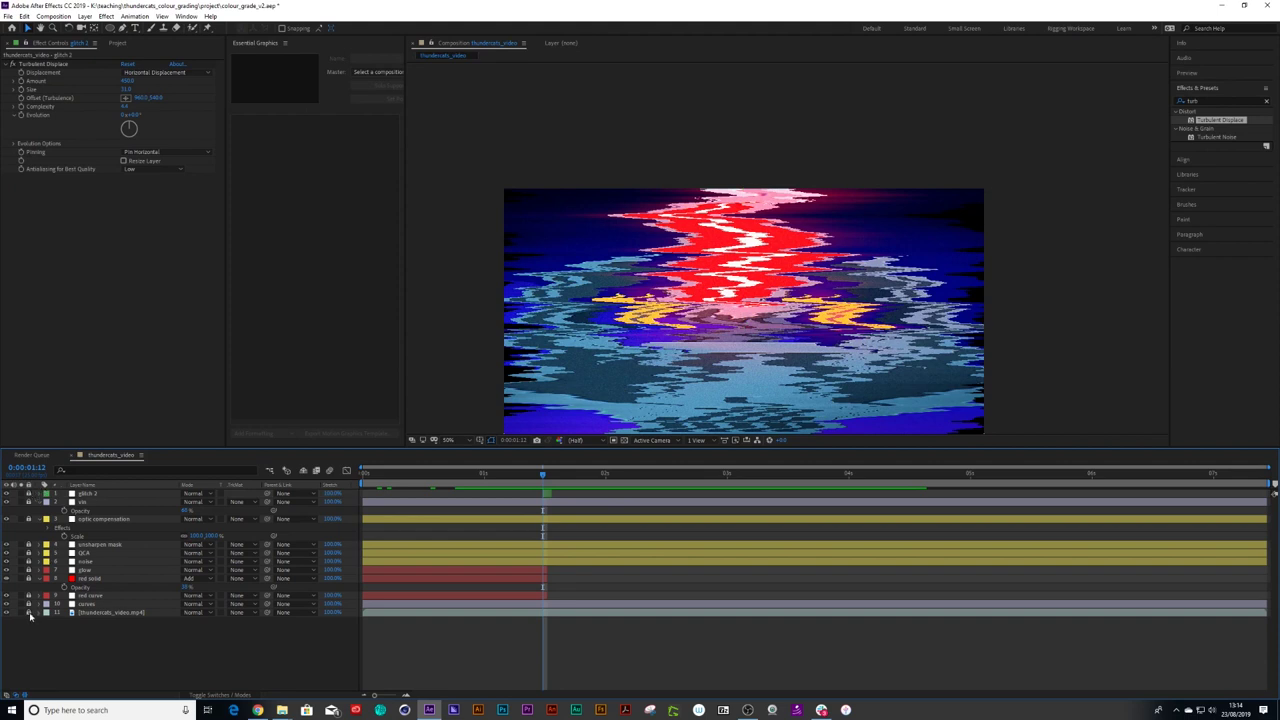
{"action": "left_click", "coordinate": [98, 612]}
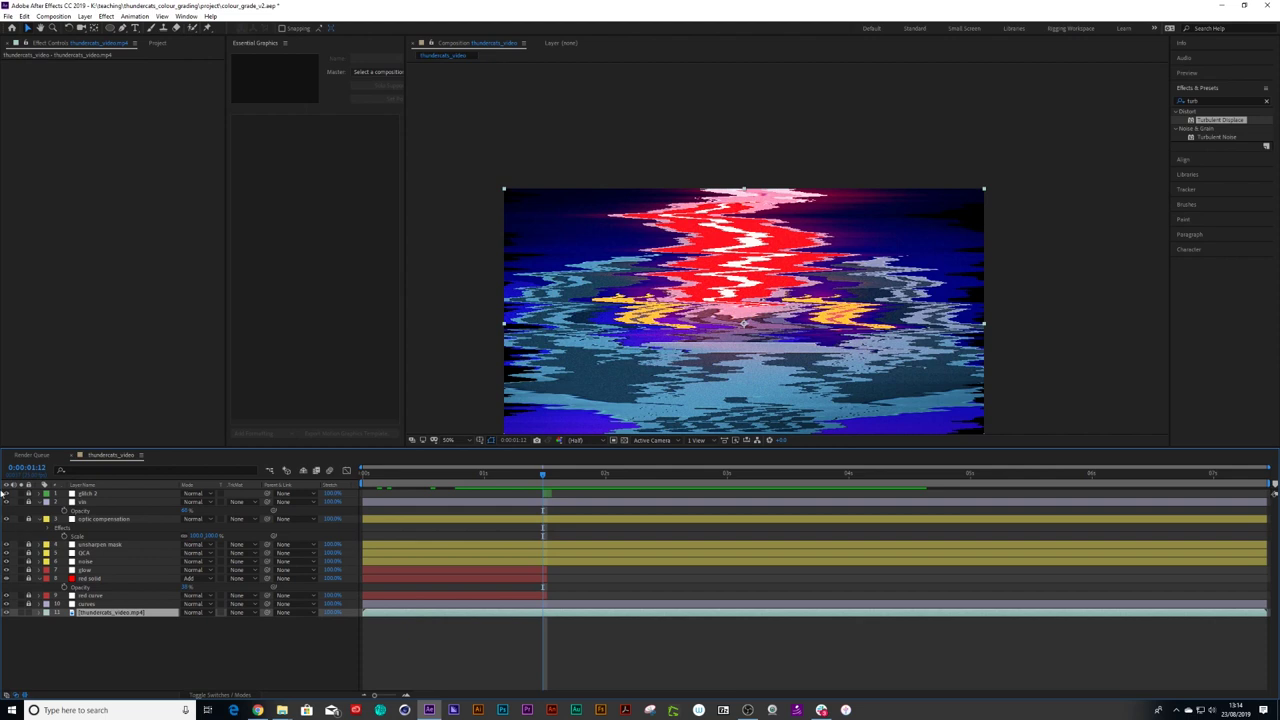
{"action": "left_click_drag", "start_coordinate": [5, 494], "coordinate": [10, 606]}
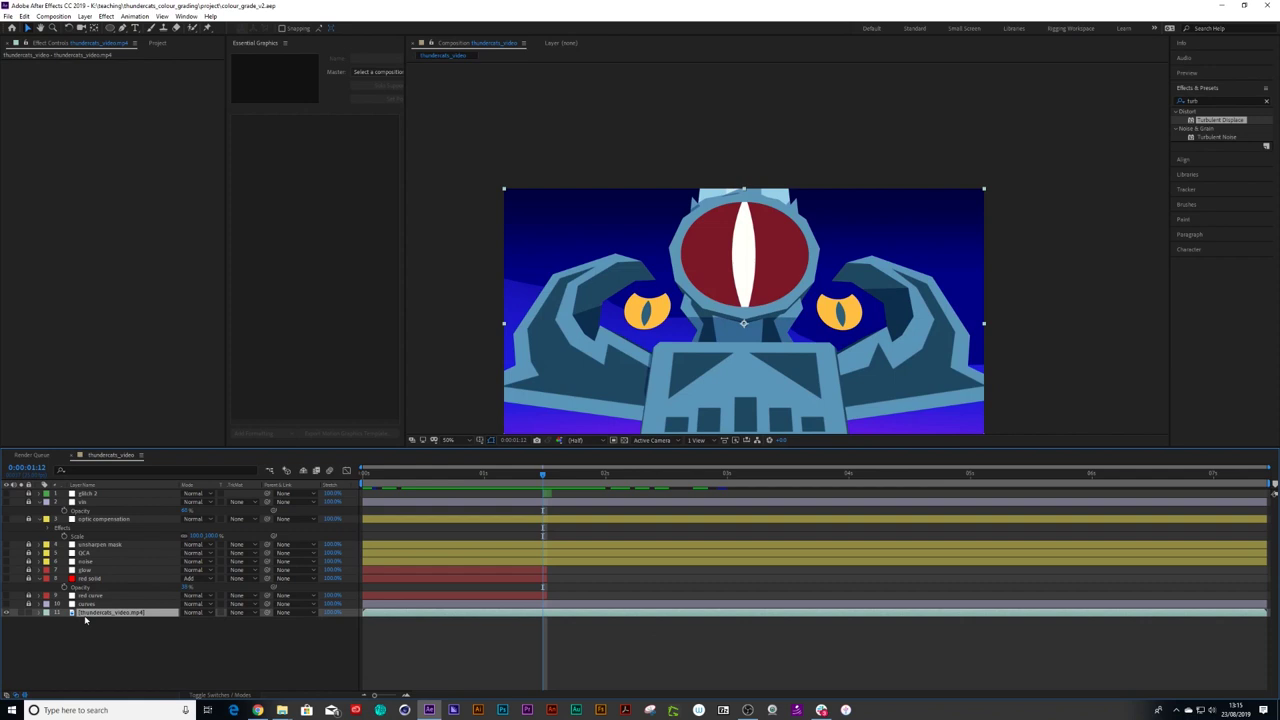
Step: Duplicate the thundercats_video.mp4 layer, pre-compose the copy as damaged tape and open that composition
{"action": "key", "text": "ctrl+d"}
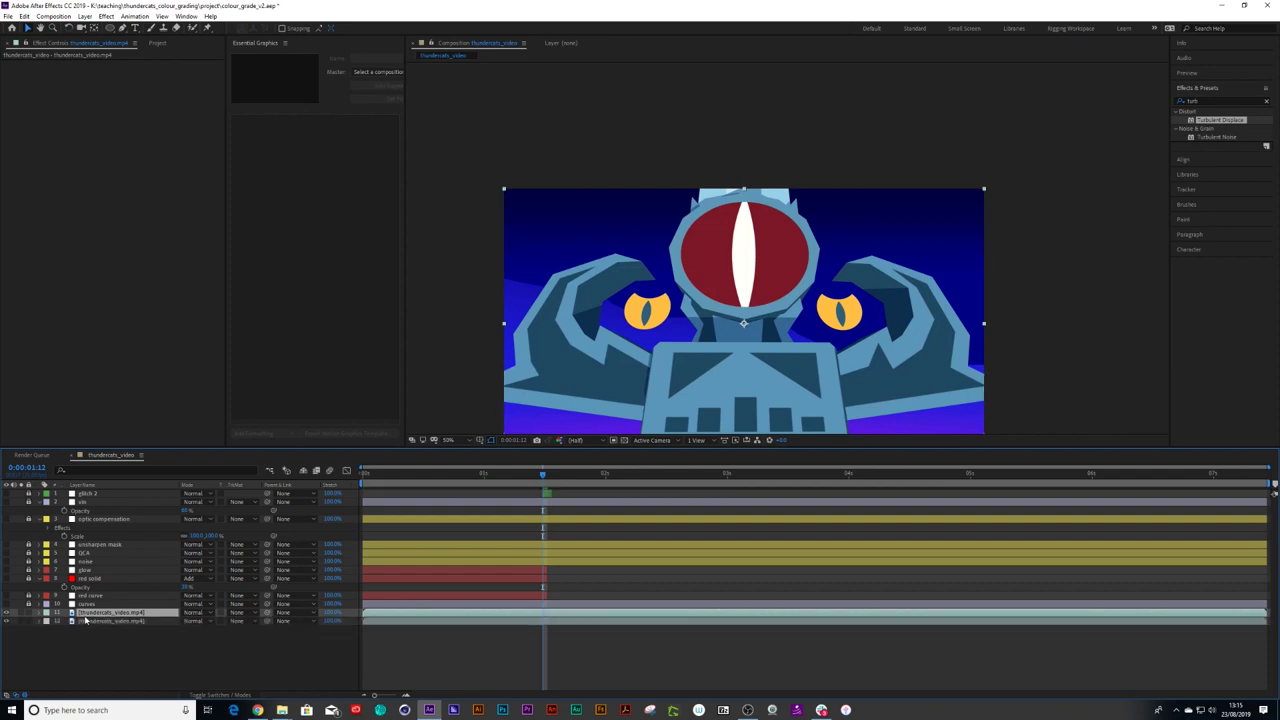
{"action": "key", "text": "ctrl+shift+c"}
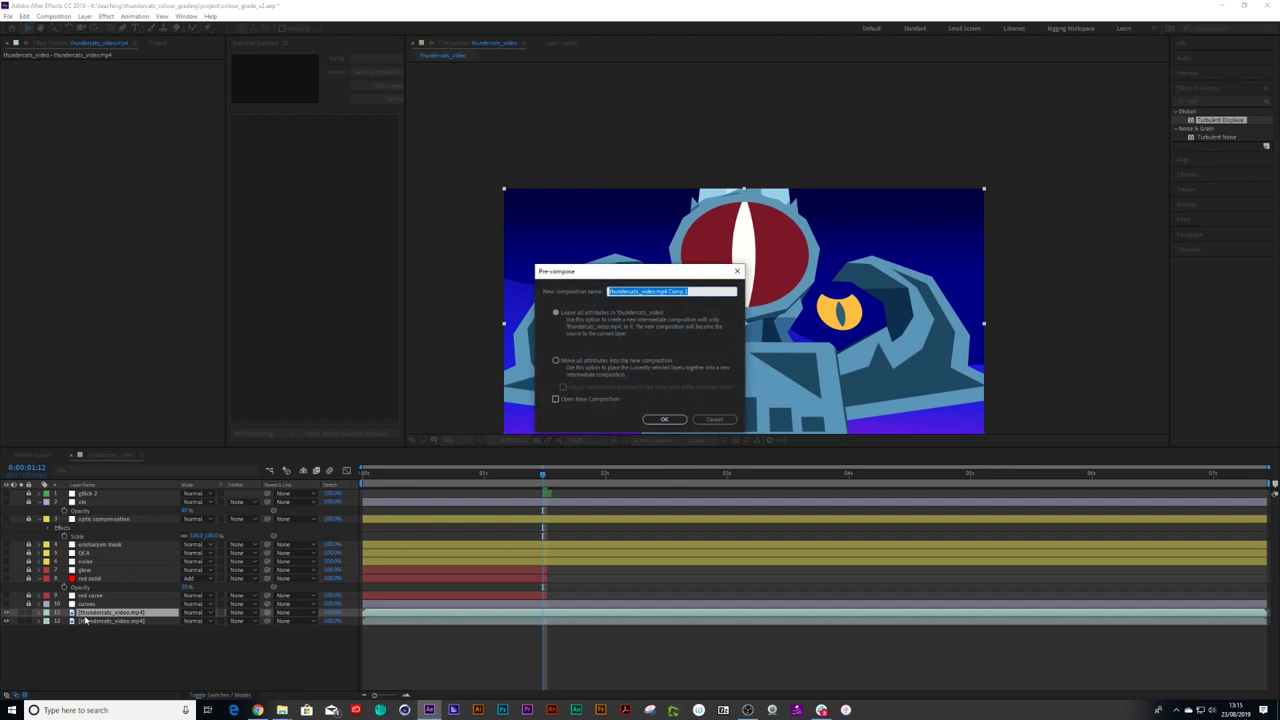
{"action": "type", "text": "de"}
{"action": "key", "text": "Return"}
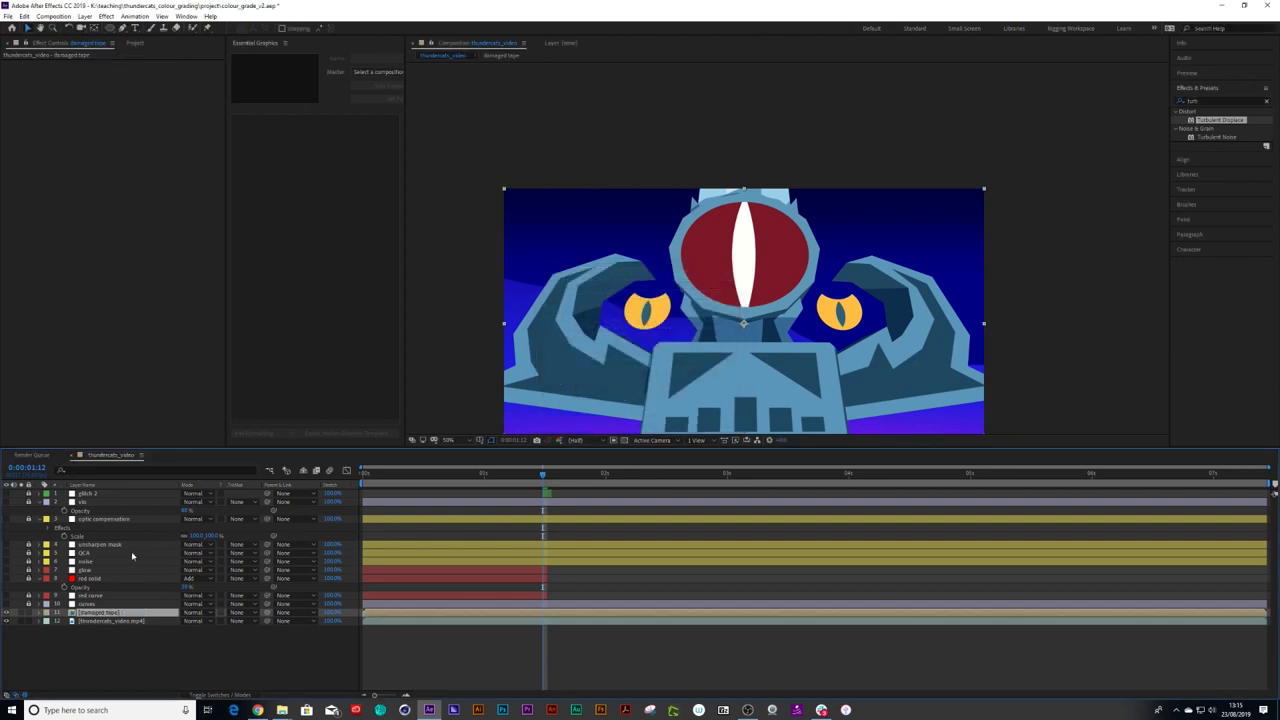
{"action": "double_click", "coordinate": [99, 612]}
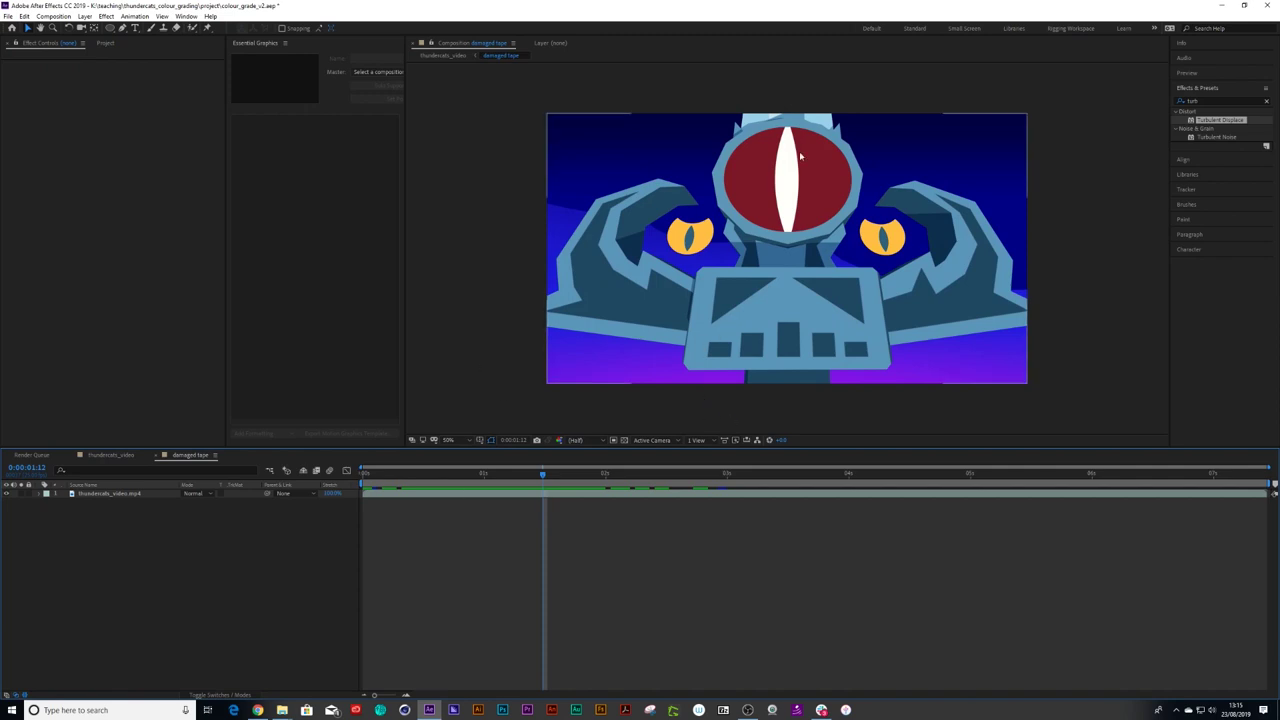
Step: Apply the Noise effect to the video layer in the damaged tape composition and raise its Amount of Noise strongly
{"action": "double_click", "coordinate": [1214, 100]}
{"action": "type", "text": "no"}
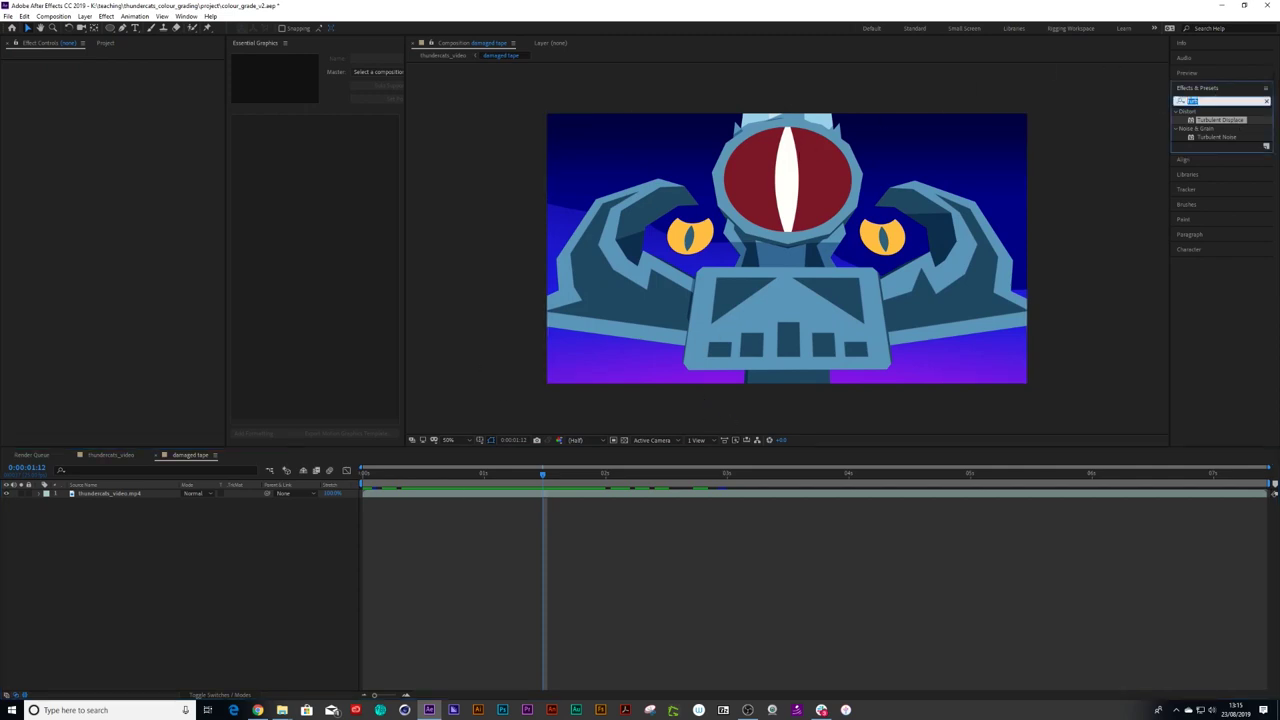
{"action": "type", "text": "ise"}
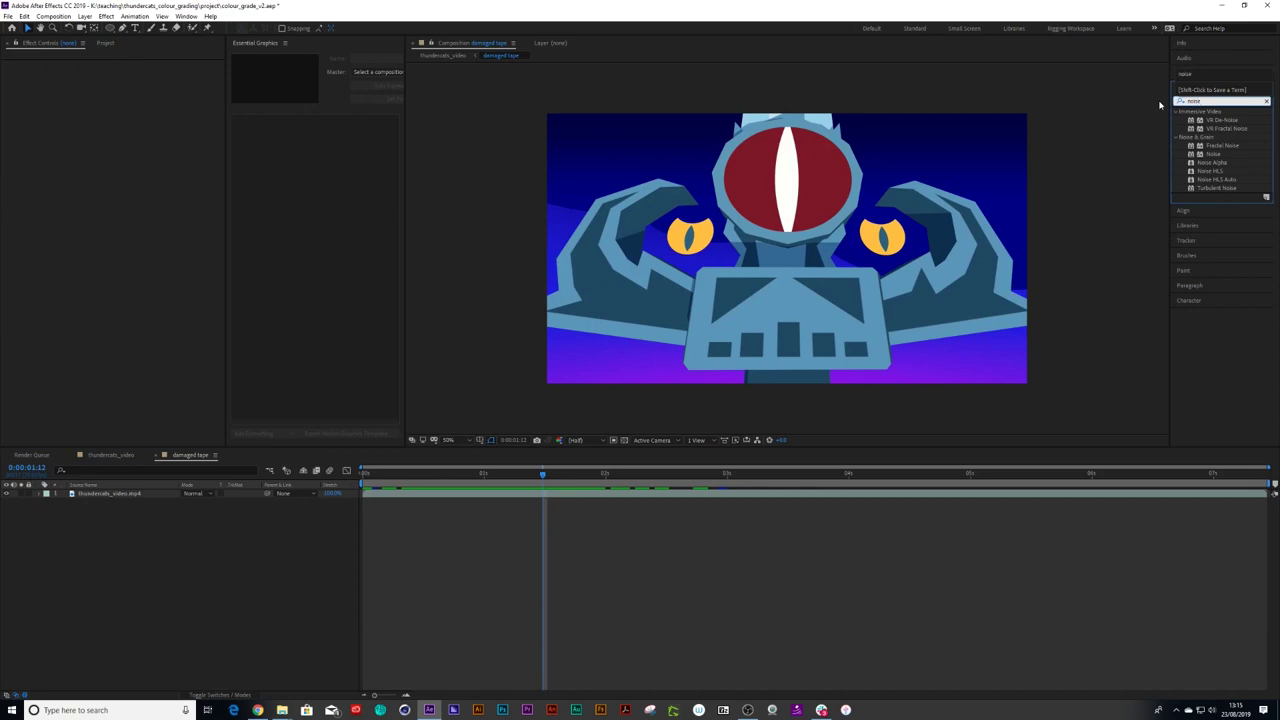
{"action": "left_click", "coordinate": [117, 491]}
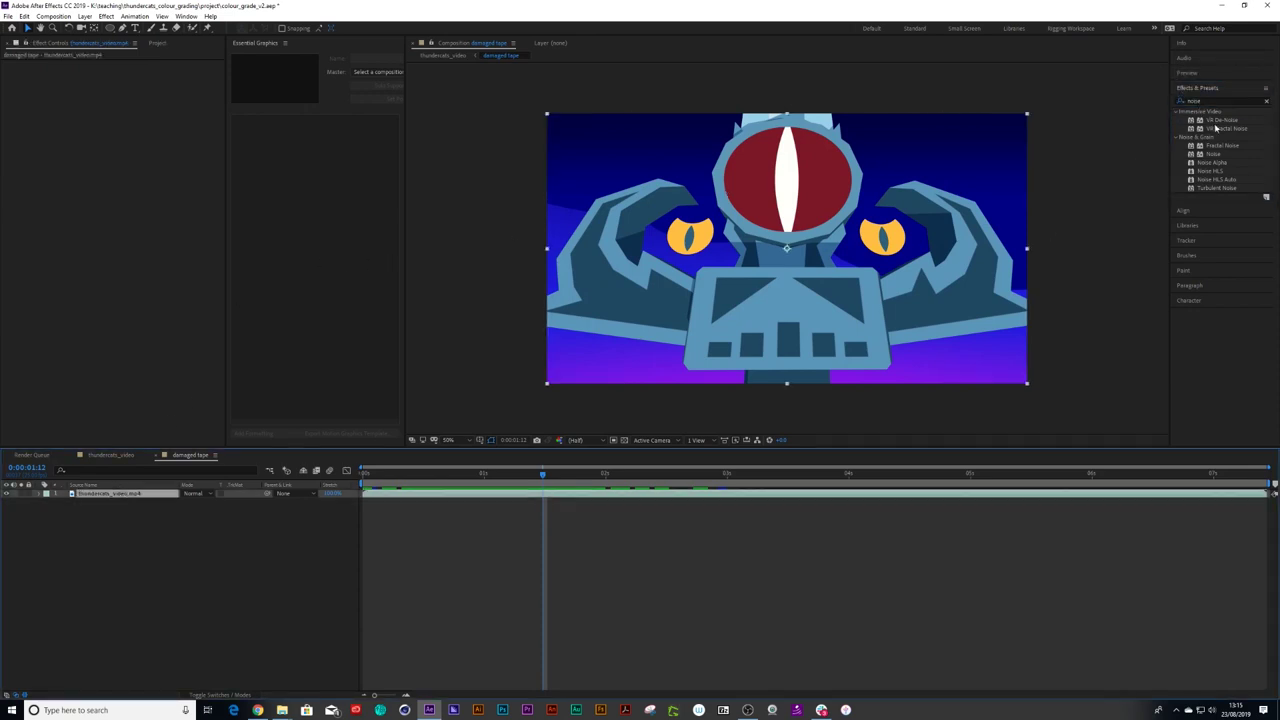
{"action": "left_click_drag", "start_coordinate": [1213, 154], "coordinate": [122, 498]}
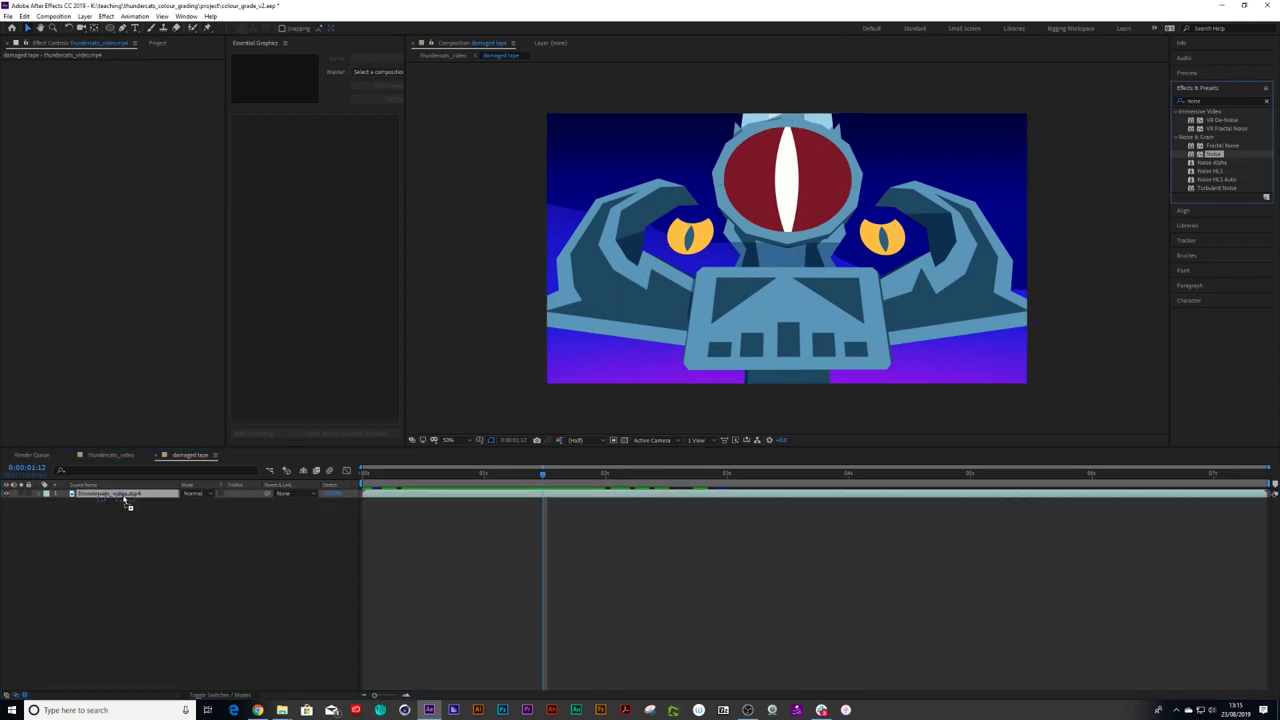
{"action": "left_click_drag", "start_coordinate": [126, 72], "coordinate": [164, 75]}
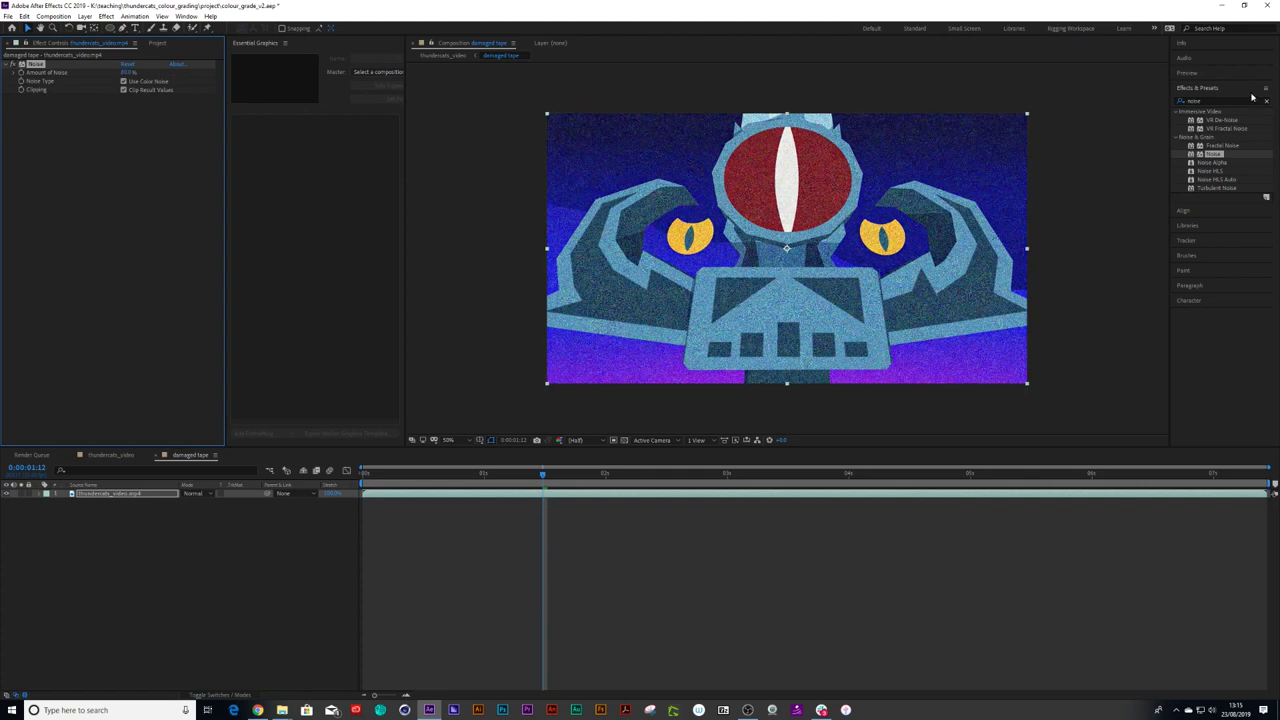
{"action": "left_click", "coordinate": [1205, 100]}
{"action": "type", "text": "turb"}
{"action": "left_click_drag", "start_coordinate": [1224, 120], "coordinate": [133, 507]}
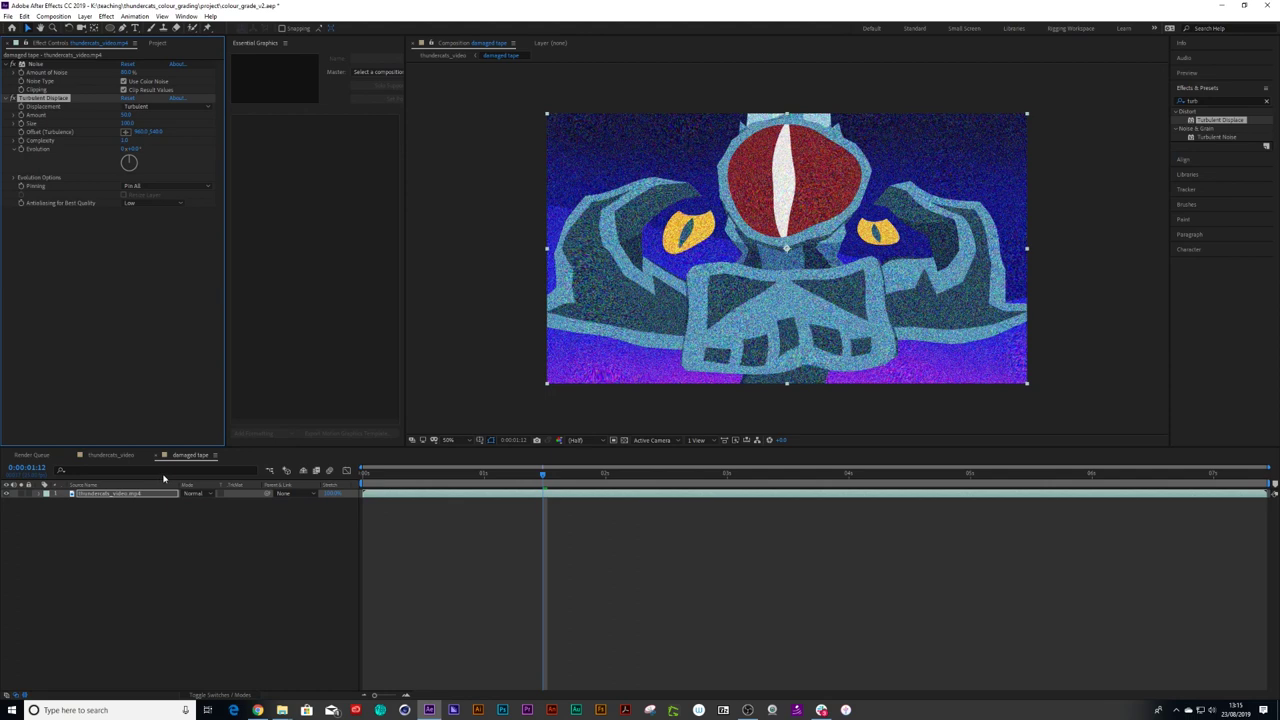
{"action": "key", "text": "ctrl+z"}
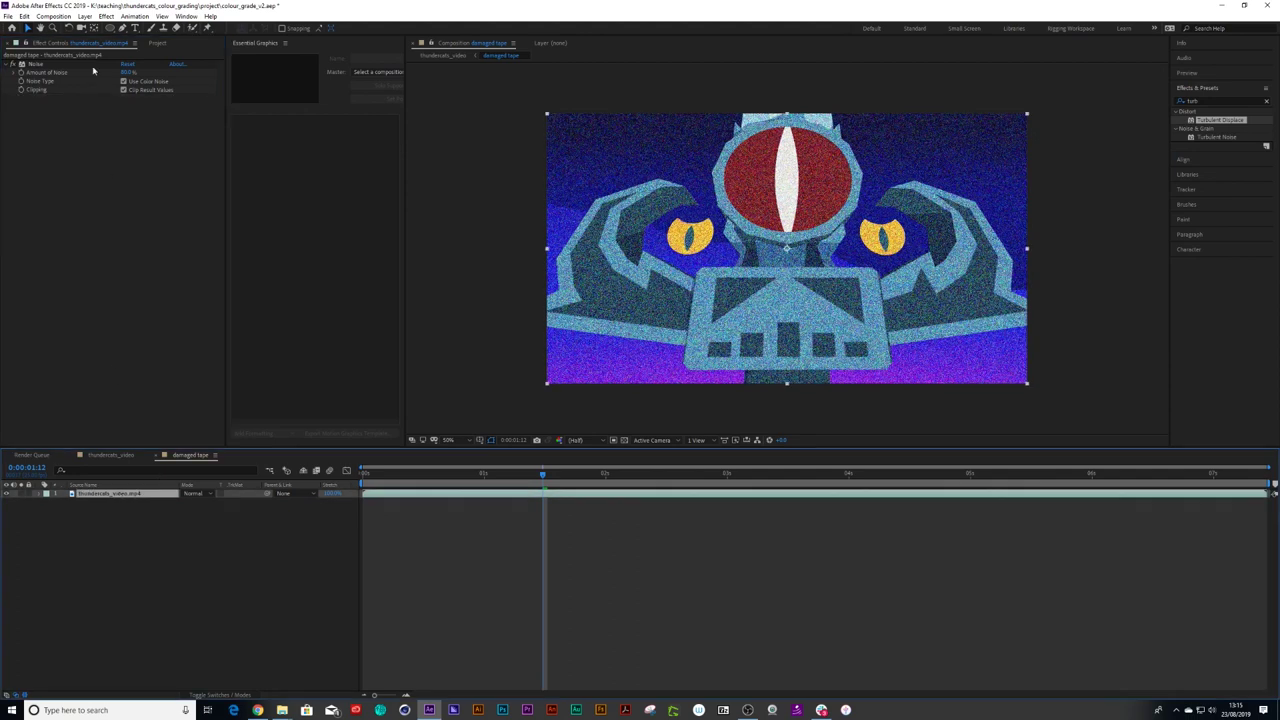
Step: Transfer the Noise effect from the video layer to a new adjustment layer above it
{"action": "left_click", "coordinate": [38, 64]}
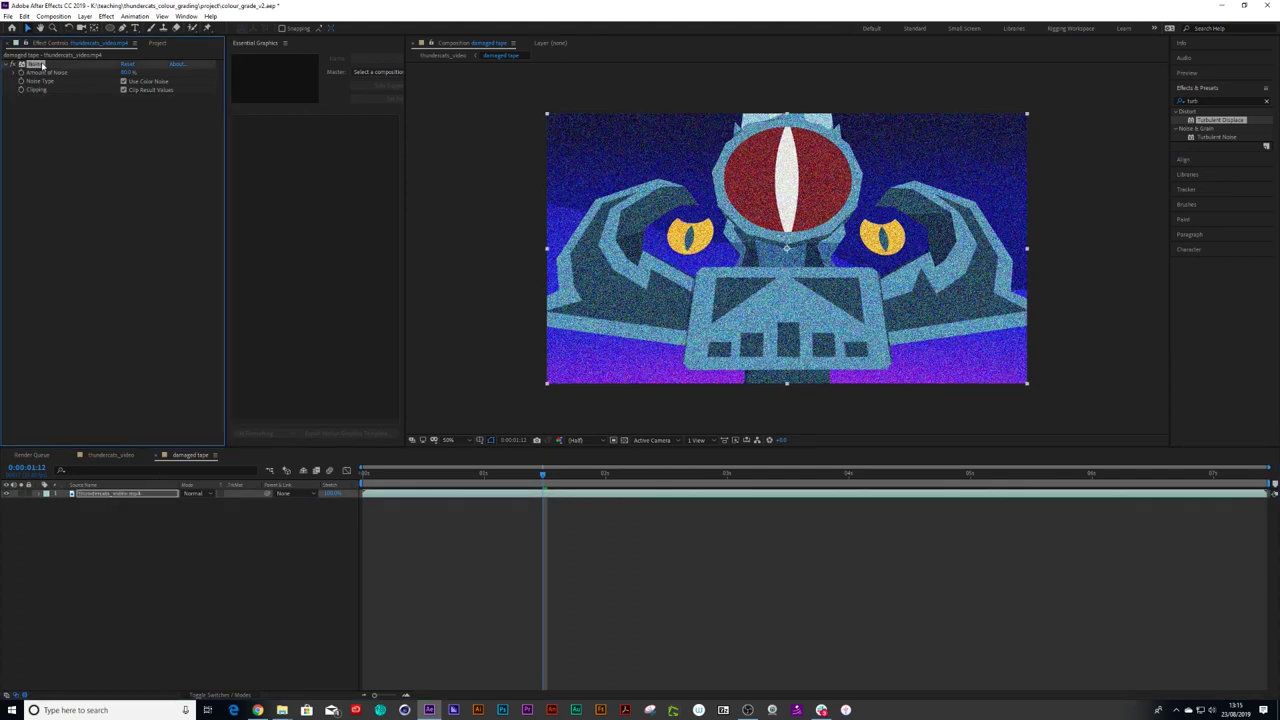
{"action": "key", "text": "Delete"}
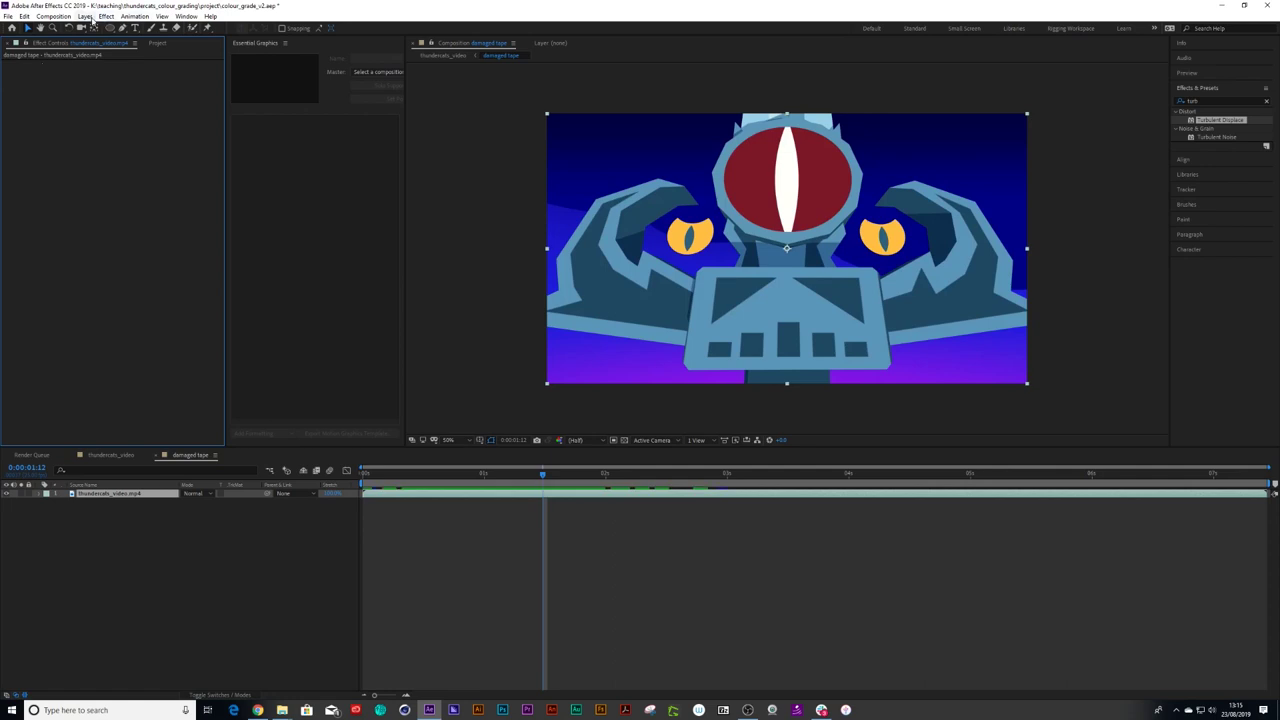
{"action": "left_click", "coordinate": [85, 16]}
{"action": "mouse_move", "coordinate": [97, 27]}
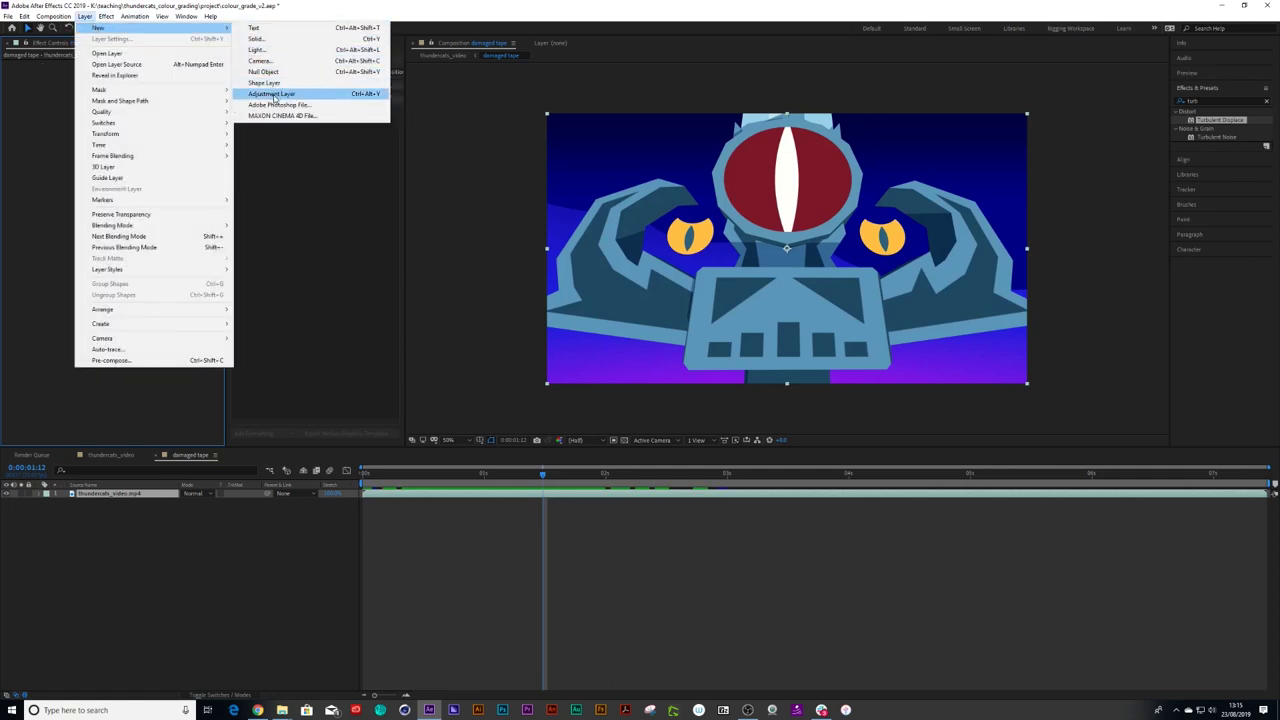
{"action": "left_click", "coordinate": [300, 95]}
{"action": "left_click", "coordinate": [118, 494]}
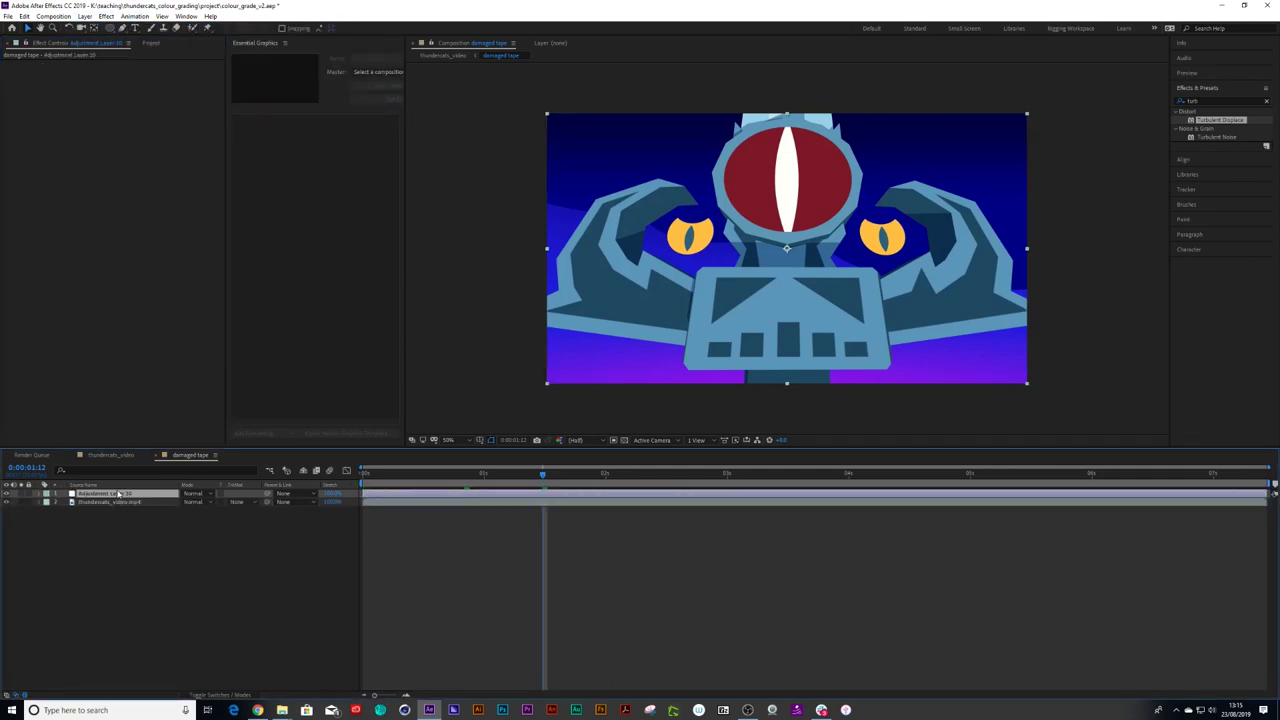
{"action": "key", "text": "ctrl+alt+shift+e"}
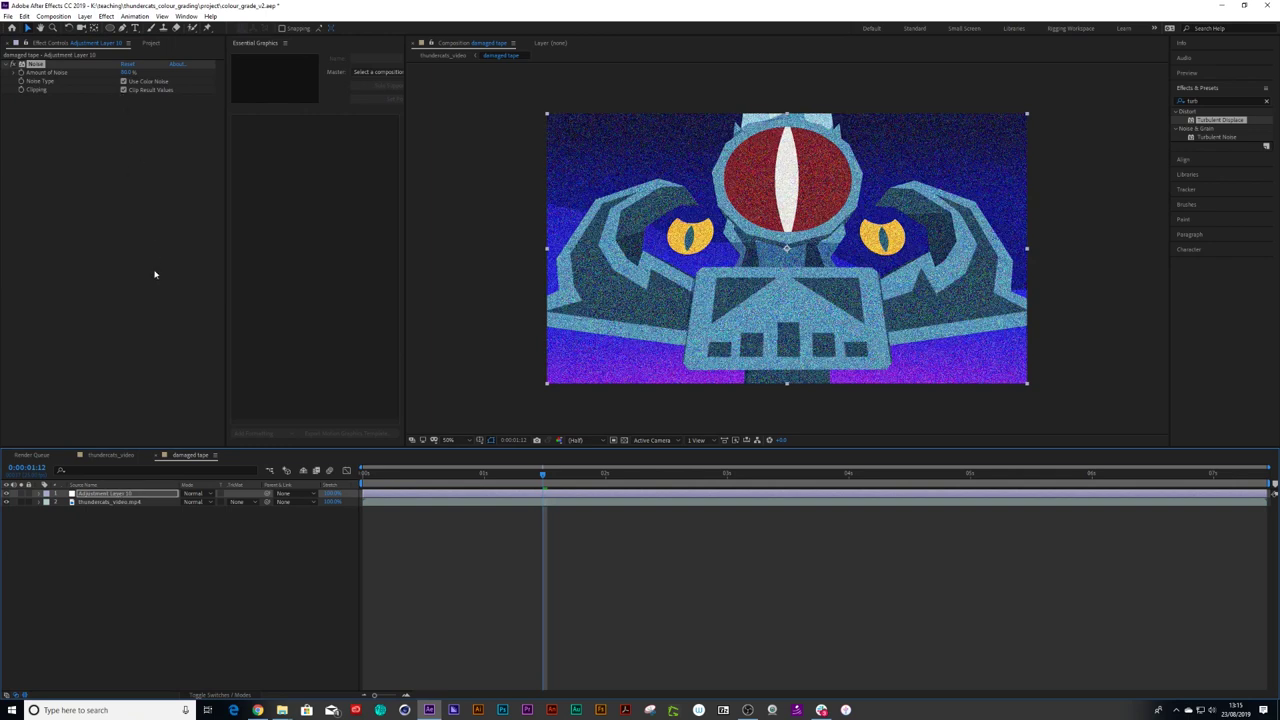
Step: Rename the adjustment layer as noise and lock the thundercats_video.mp4 layer below it
{"action": "left_click", "coordinate": [112, 495]}
{"action": "key", "text": "Return"}
{"action": "type", "text": "Noise"}
{"action": "key", "text": "Return"}
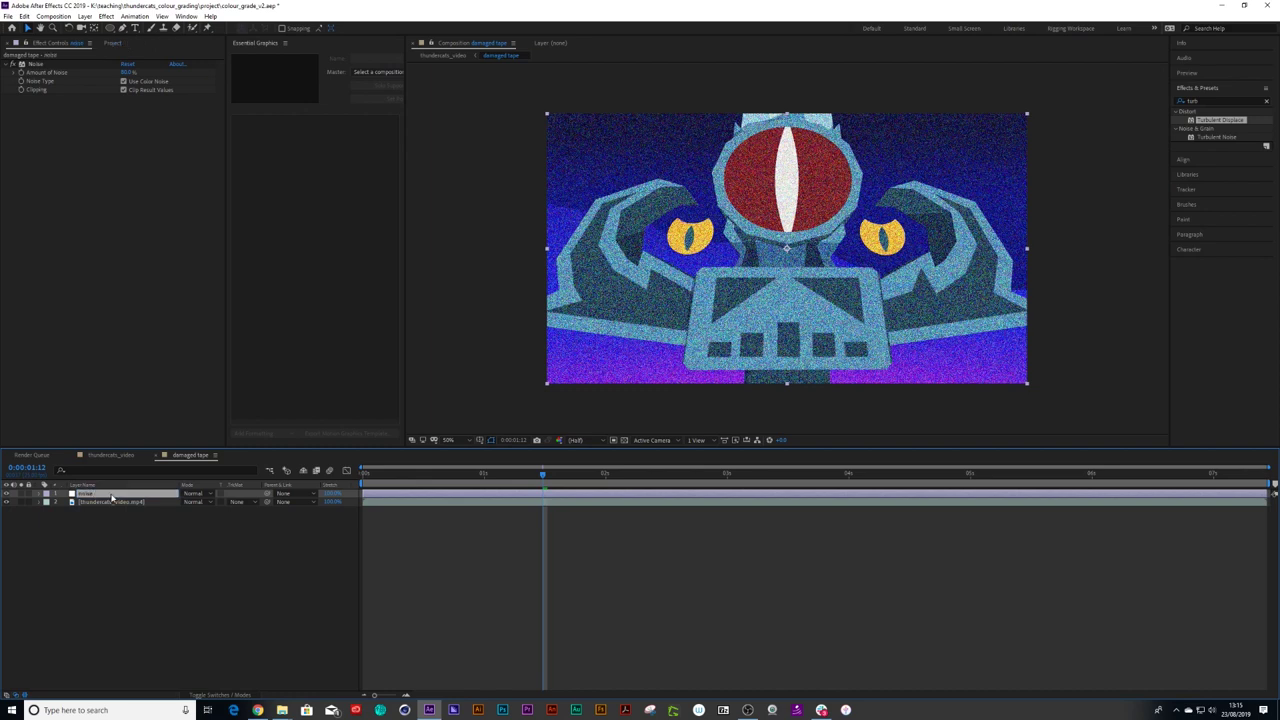
{"action": "left_click", "coordinate": [29, 494]}
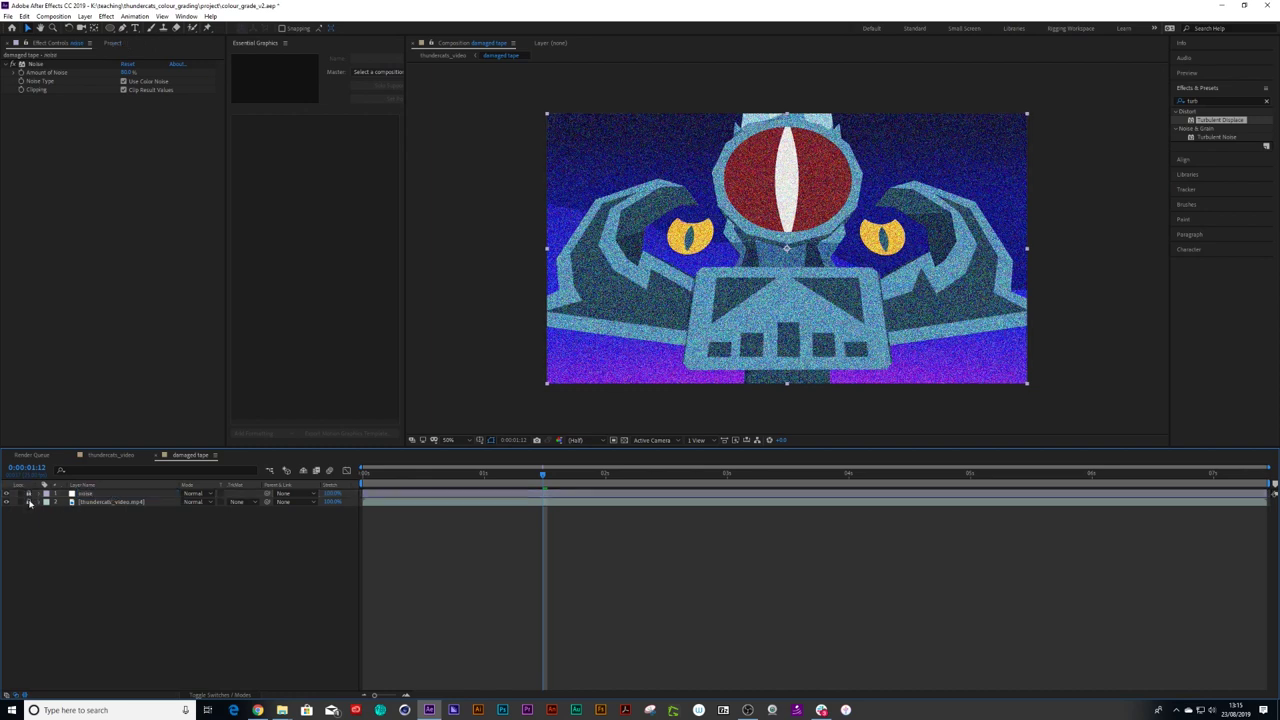
Step: Add an adjustment layer named turb above the noise layer and apply the Turbulent Displace effect to it
{"action": "left_click", "coordinate": [76, 494]}
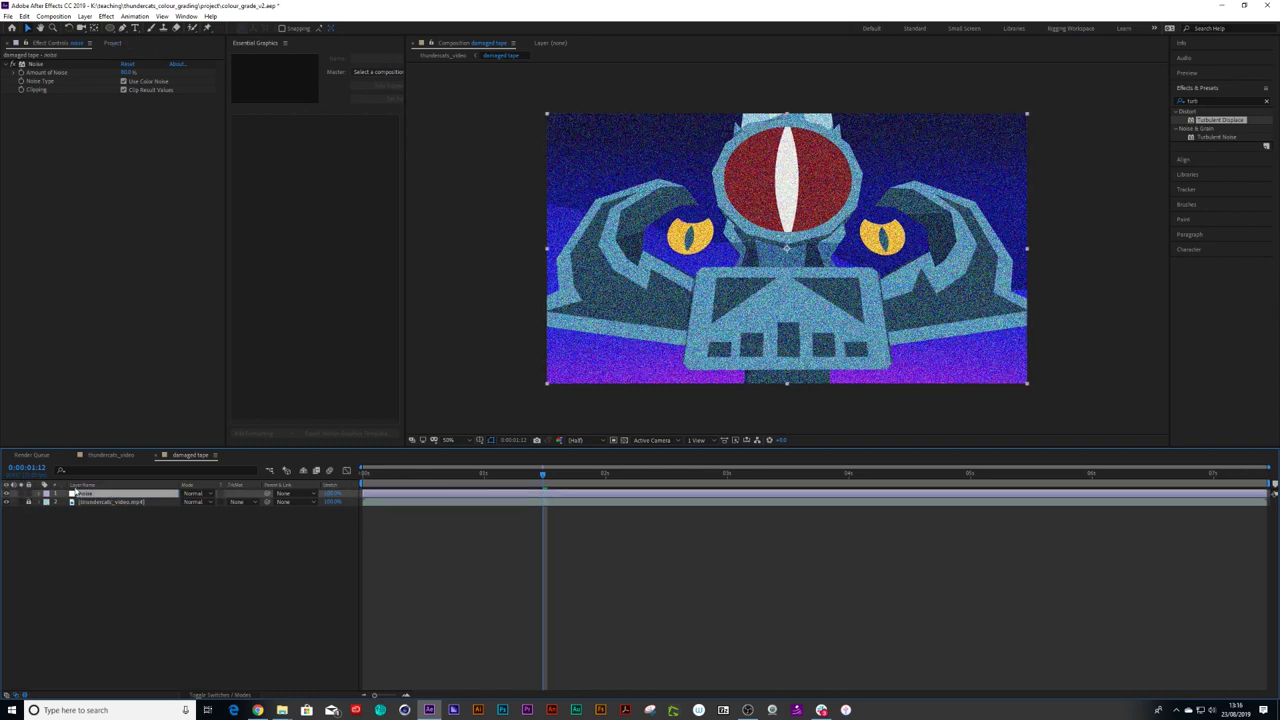
{"action": "left_click", "coordinate": [85, 16]}
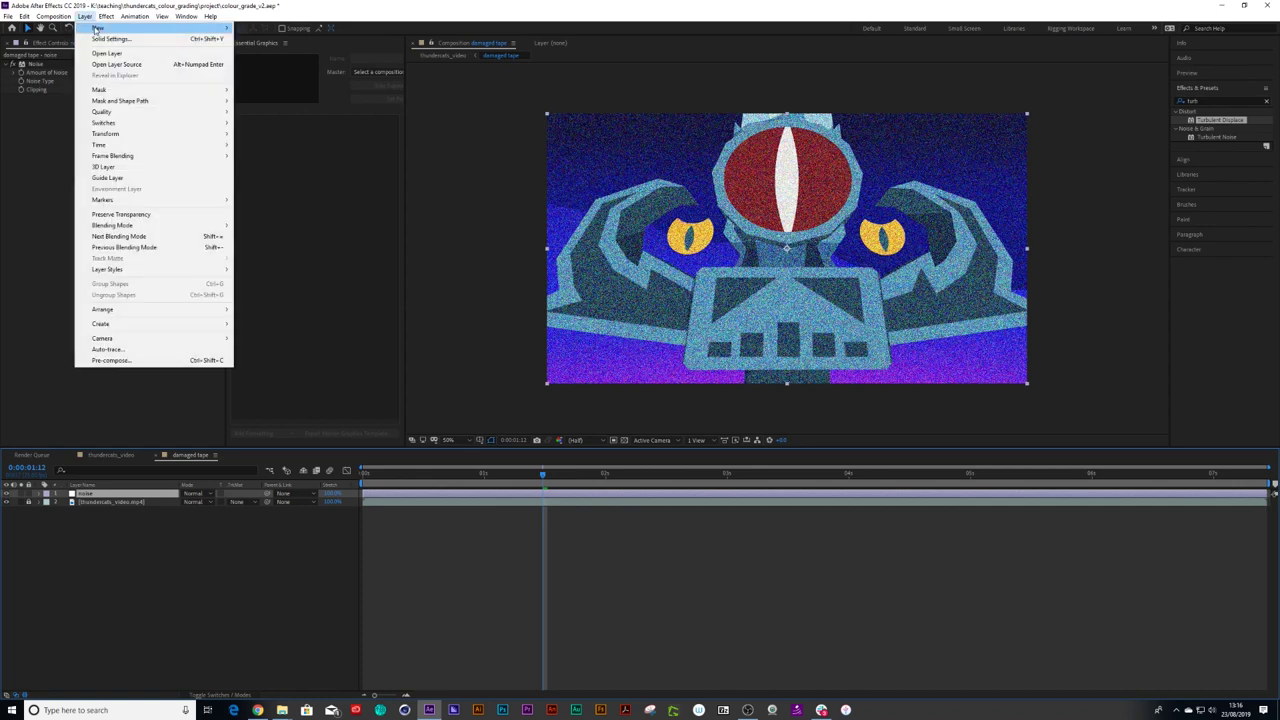
{"action": "mouse_move", "coordinate": [96, 28]}
{"action": "left_click", "coordinate": [280, 98]}
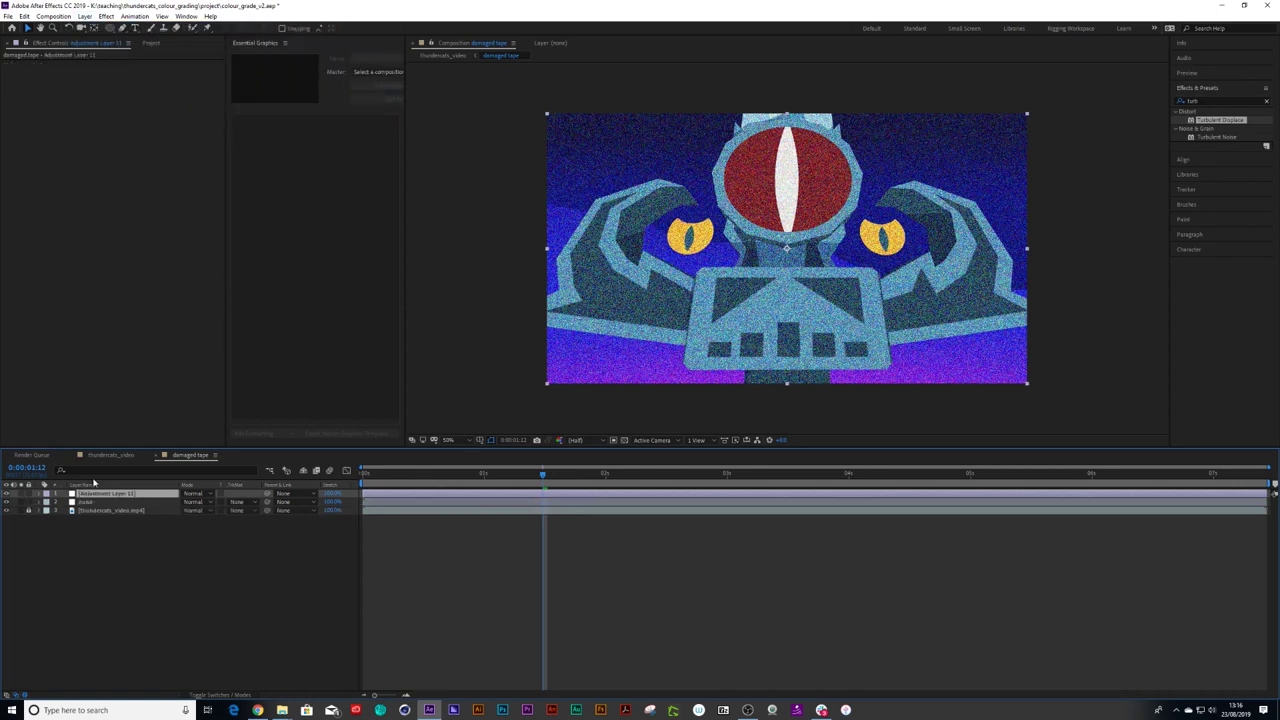
{"action": "key", "text": "Return"}
{"action": "type", "text": "turb"}
{"action": "key", "text": "Return"}
{"action": "left_click_drag", "start_coordinate": [1222, 122], "coordinate": [107, 496]}
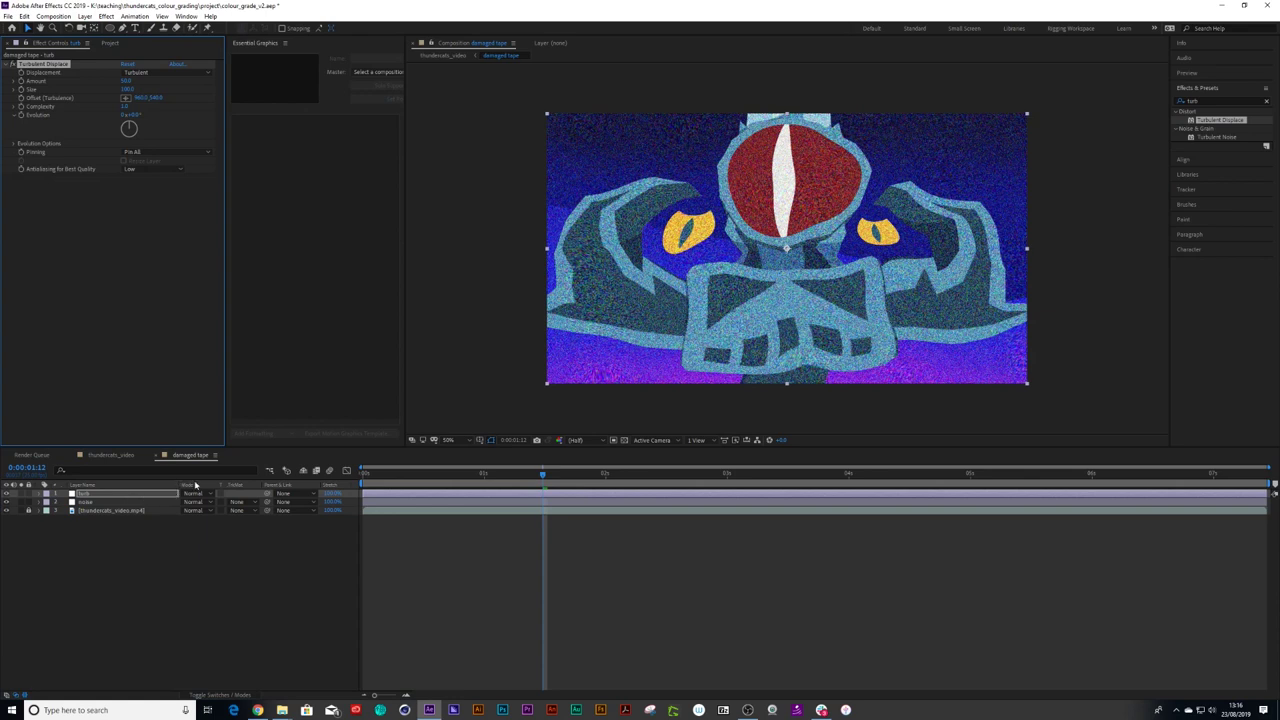
Step: Drive the Evolution of Turbulent Displace on the turb layer with the expression time*1000 and preview the motion
{"action": "left_click", "coordinate": [21, 115], "text": "alt"}
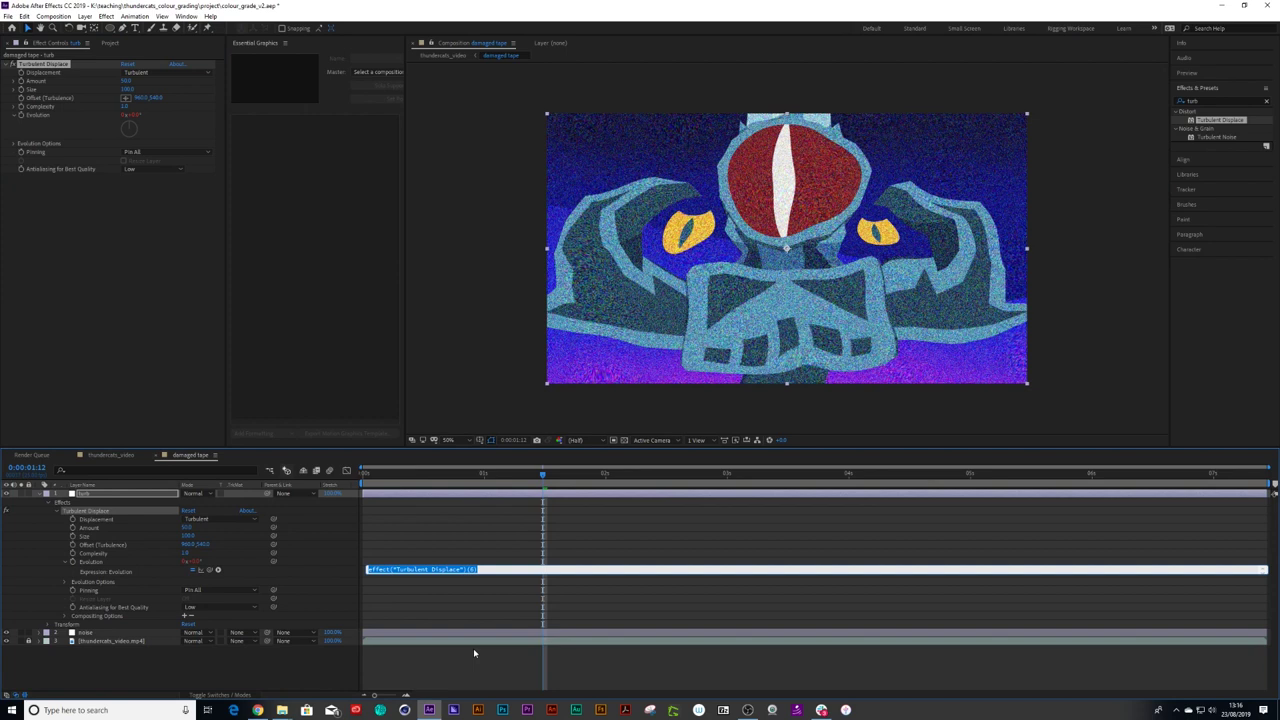
{"action": "type", "text": "time"}
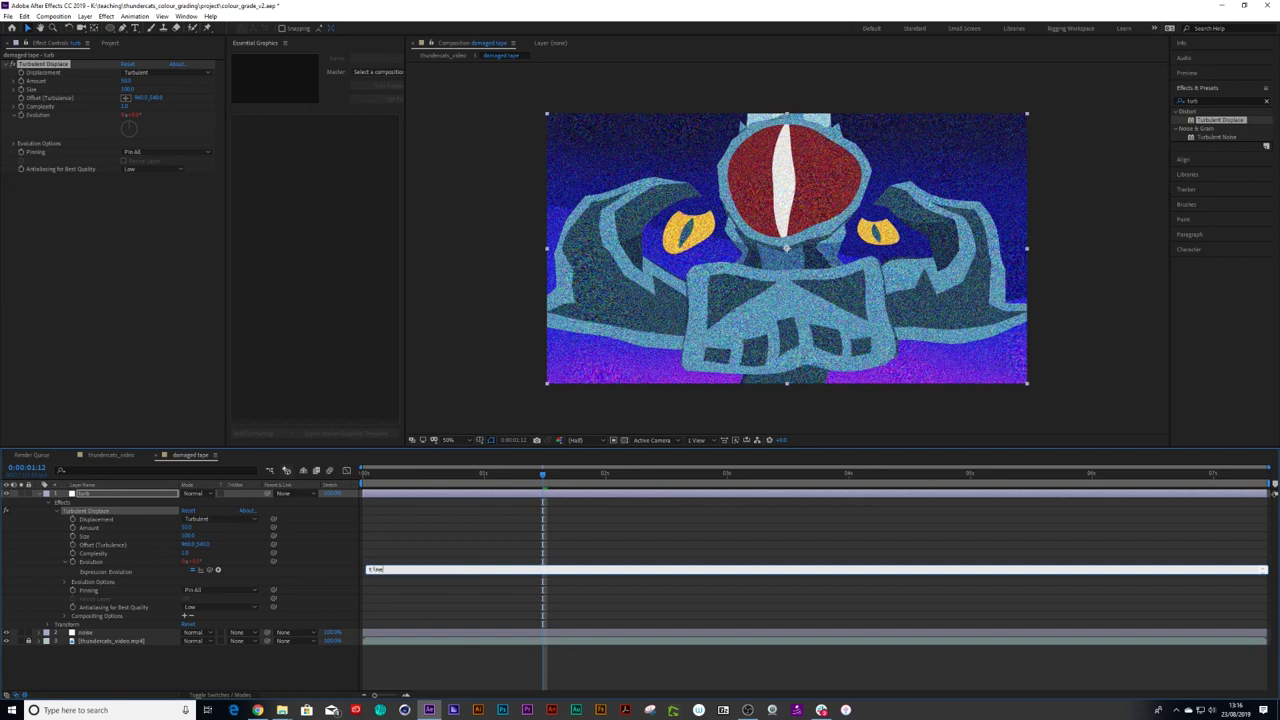
{"action": "type", "text": "*100"}
{"action": "key", "text": "Return"}
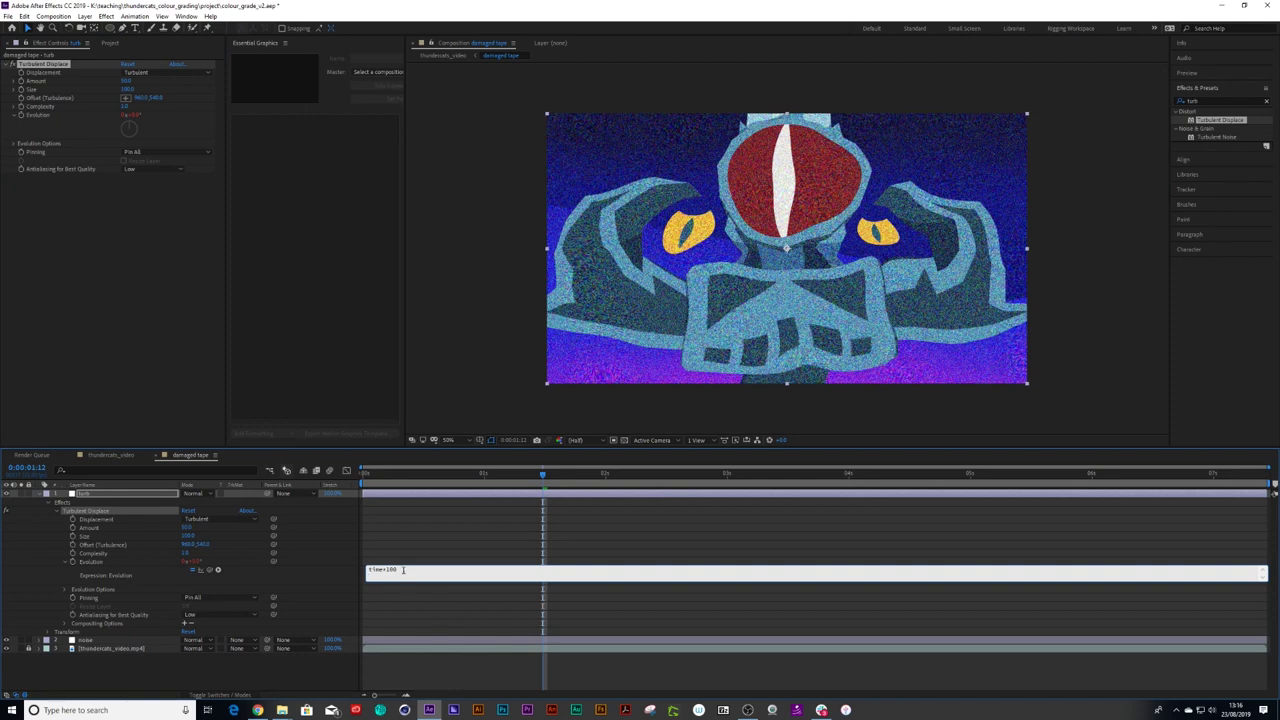
{"action": "type", "text": "0"}
{"action": "left_click", "coordinate": [381, 477]}
{"action": "key", "text": "space"}
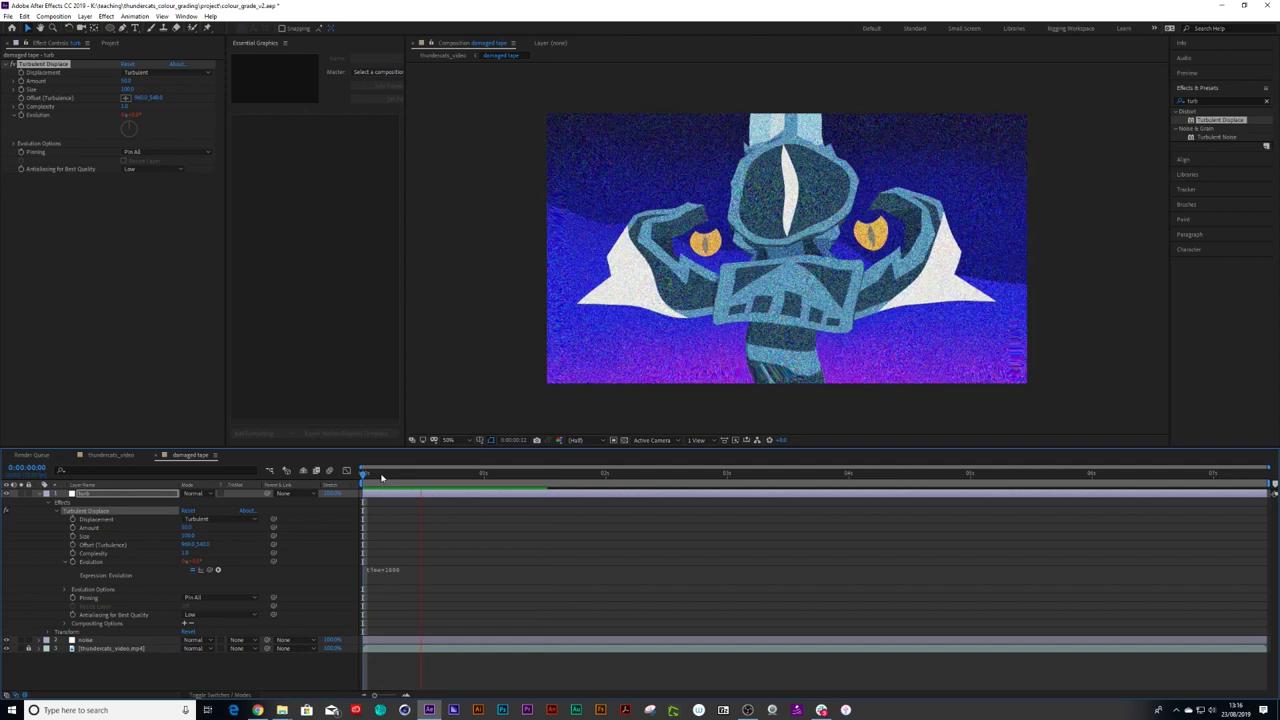
{"action": "left_click", "coordinate": [417, 487]}
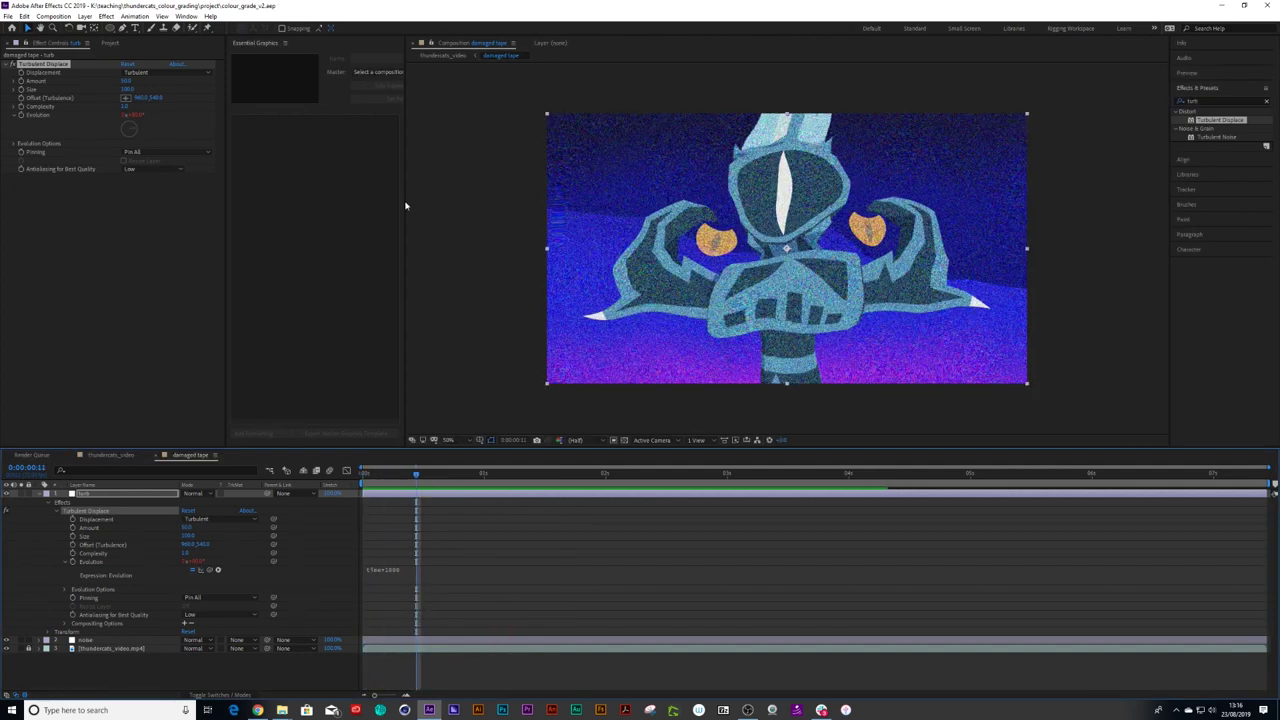
{"action": "left_click", "coordinate": [39, 494]}
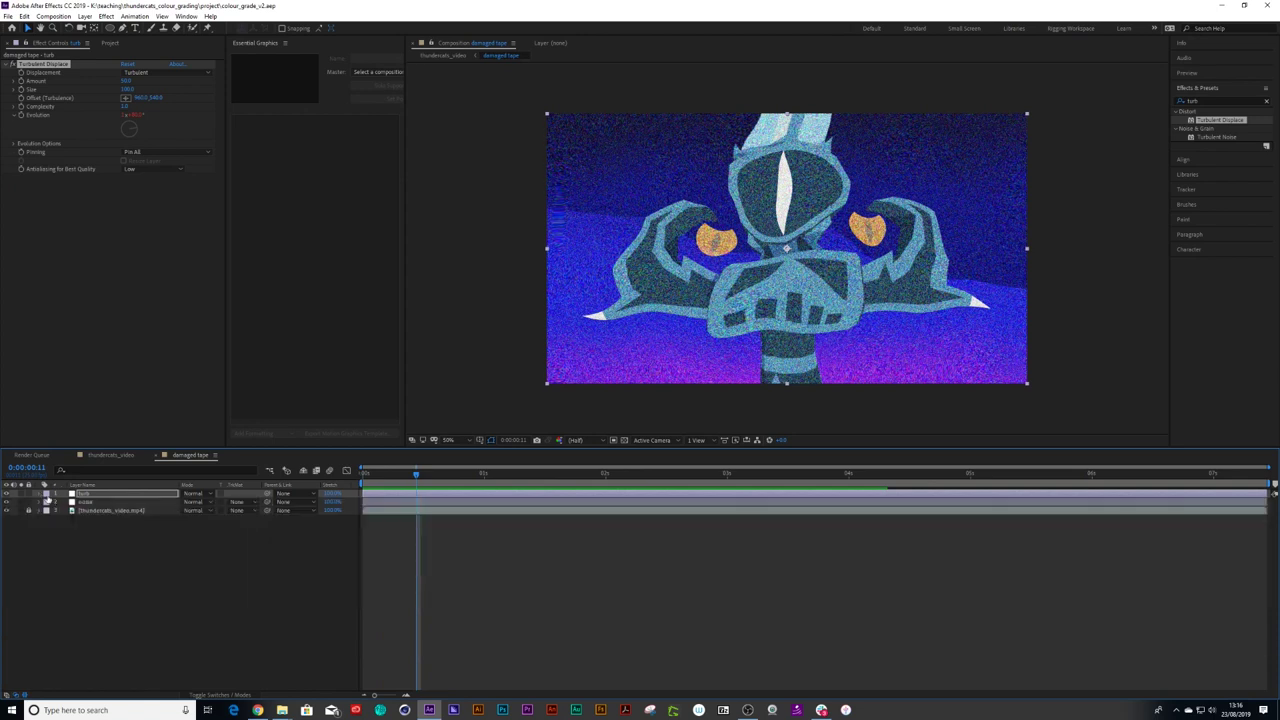
Step: Add another adjustment layer above turb and name it unsharp
{"action": "left_click", "coordinate": [54, 16]}
{"action": "mouse_move", "coordinate": [85, 16]}
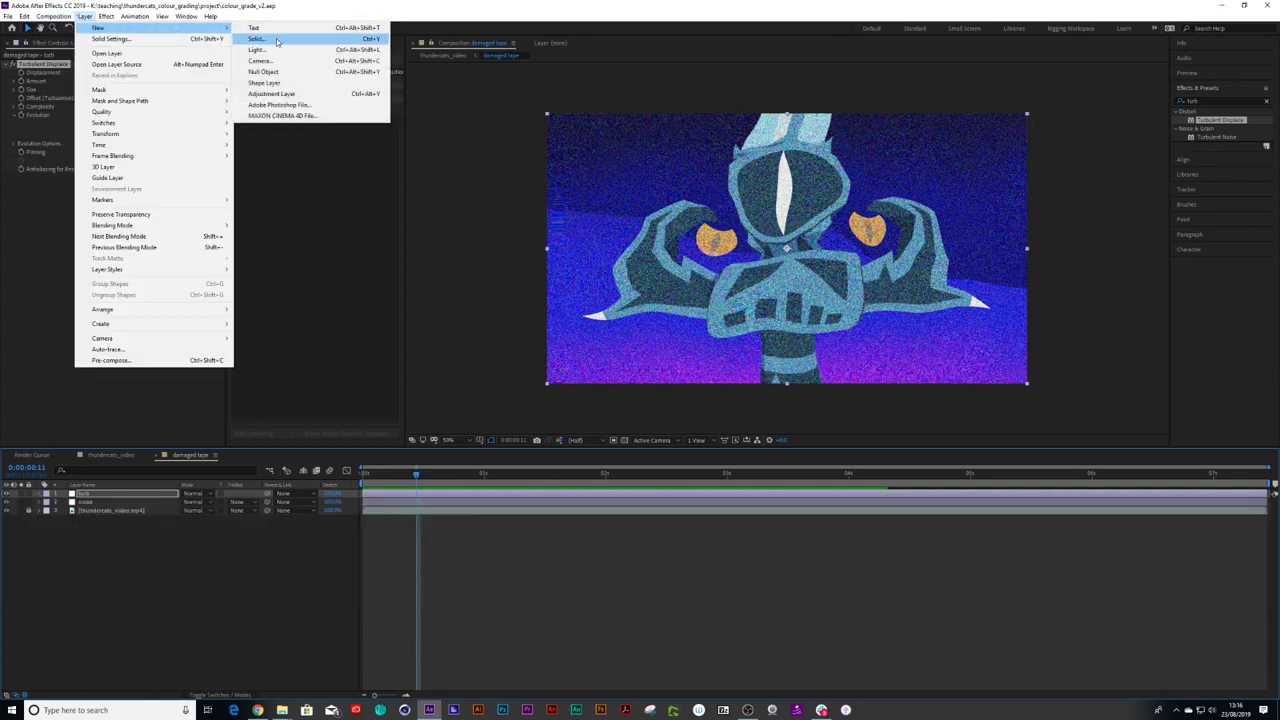
{"action": "left_click", "coordinate": [272, 93]}
{"action": "key", "text": "Return"}
{"action": "type", "text": "vhs"}
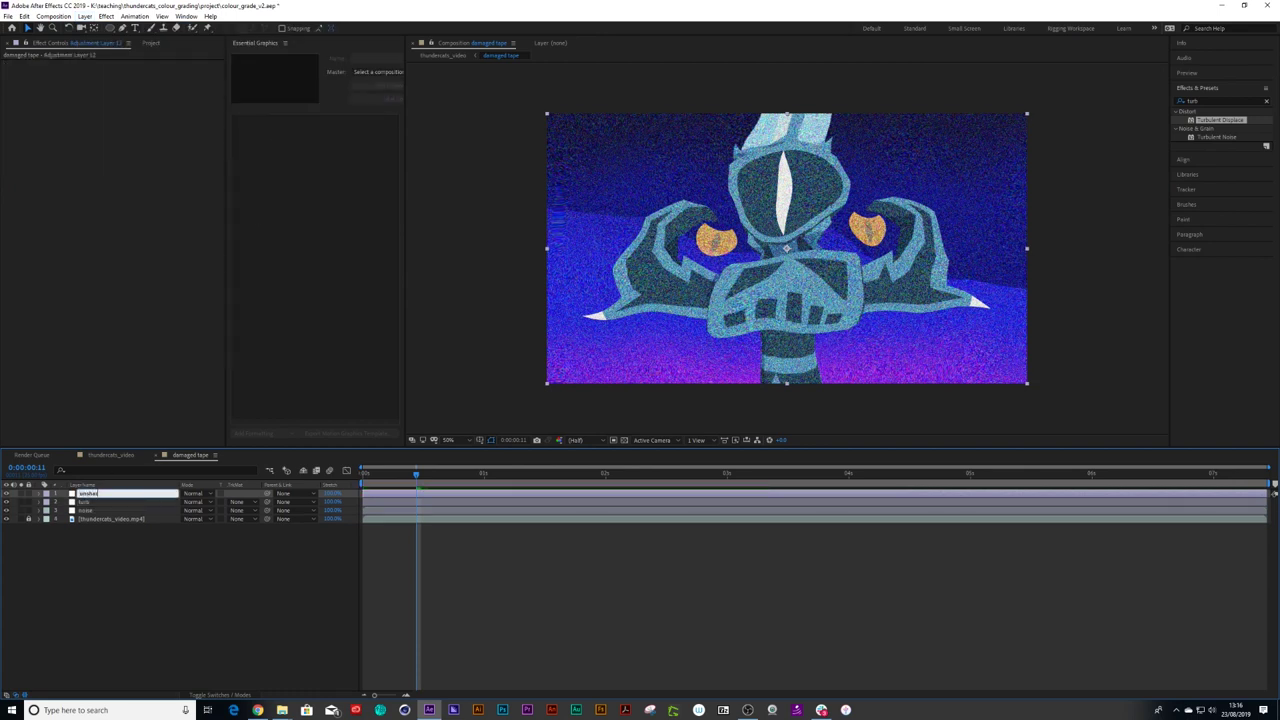
{"action": "key", "text": "Return"}
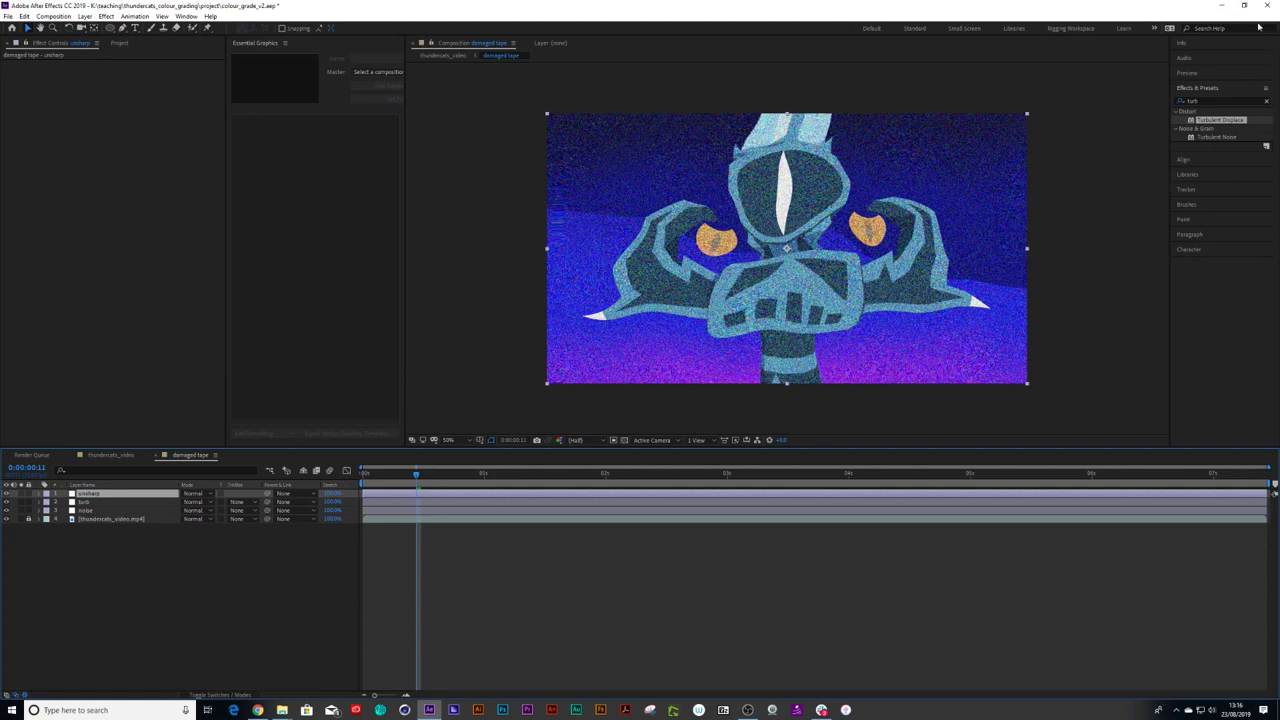
Step: Search the effects for unshar and apply Unsharp Mask to the unsharp layer
{"action": "left_click_drag", "start_coordinate": [1201, 101], "coordinate": [1159, 101]}
{"action": "type", "text": "unds"}
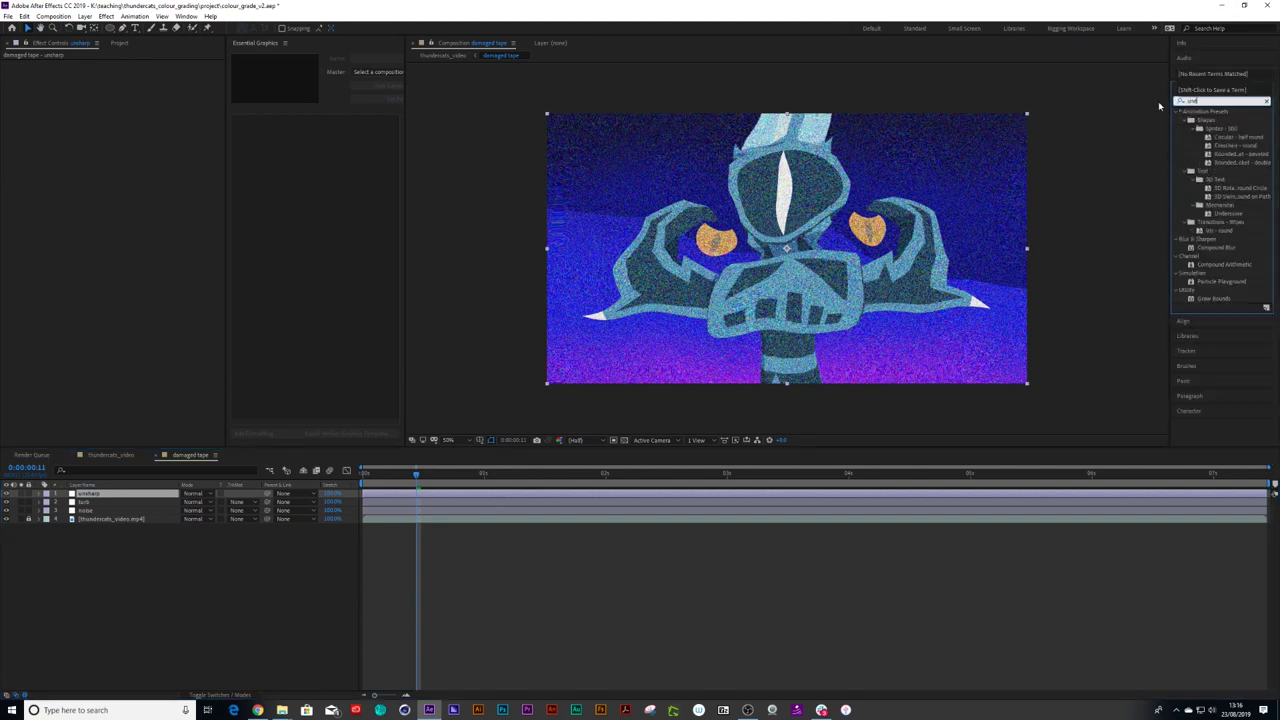
{"action": "key", "text": "BackSpace"}
{"action": "key", "text": "BackSpace"}
{"action": "type", "text": "shar"}
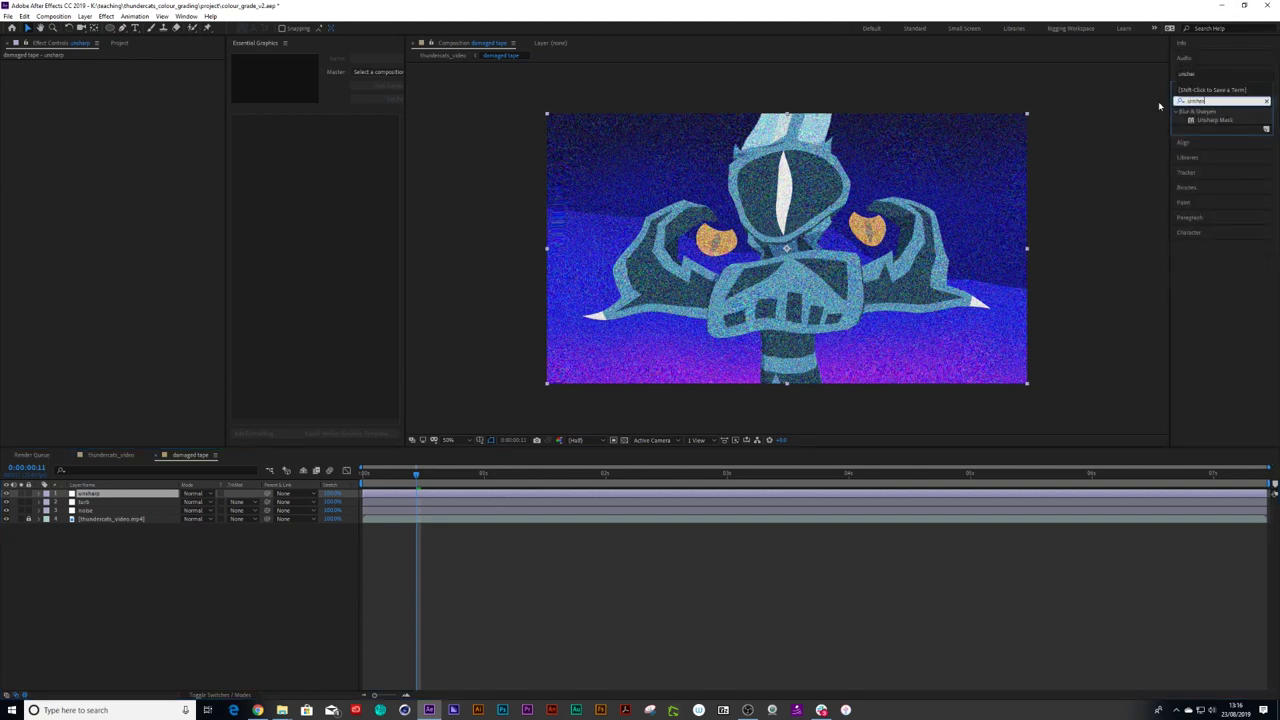
{"action": "left_click_drag", "start_coordinate": [1188, 121], "coordinate": [93, 497]}
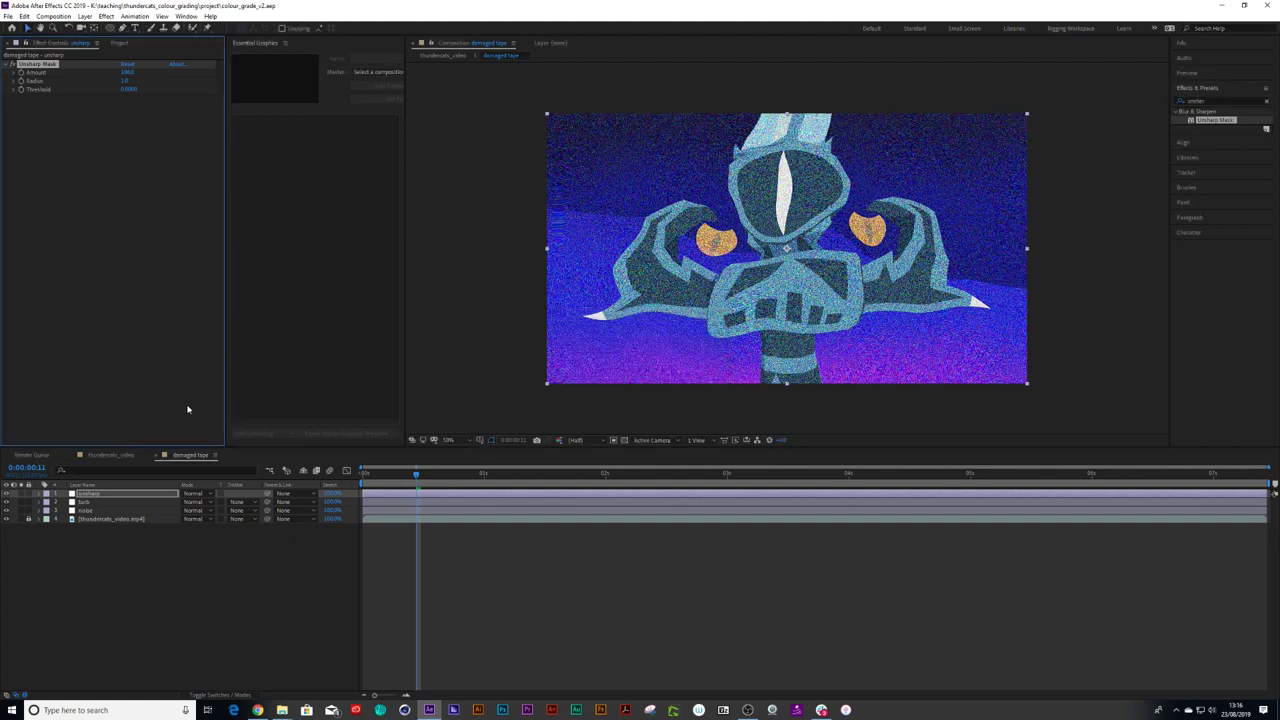
Step: Return to the thundercats_video composition and add a full-frame rectangular mask to the damaged tape layer
{"action": "left_click", "coordinate": [123, 457]}
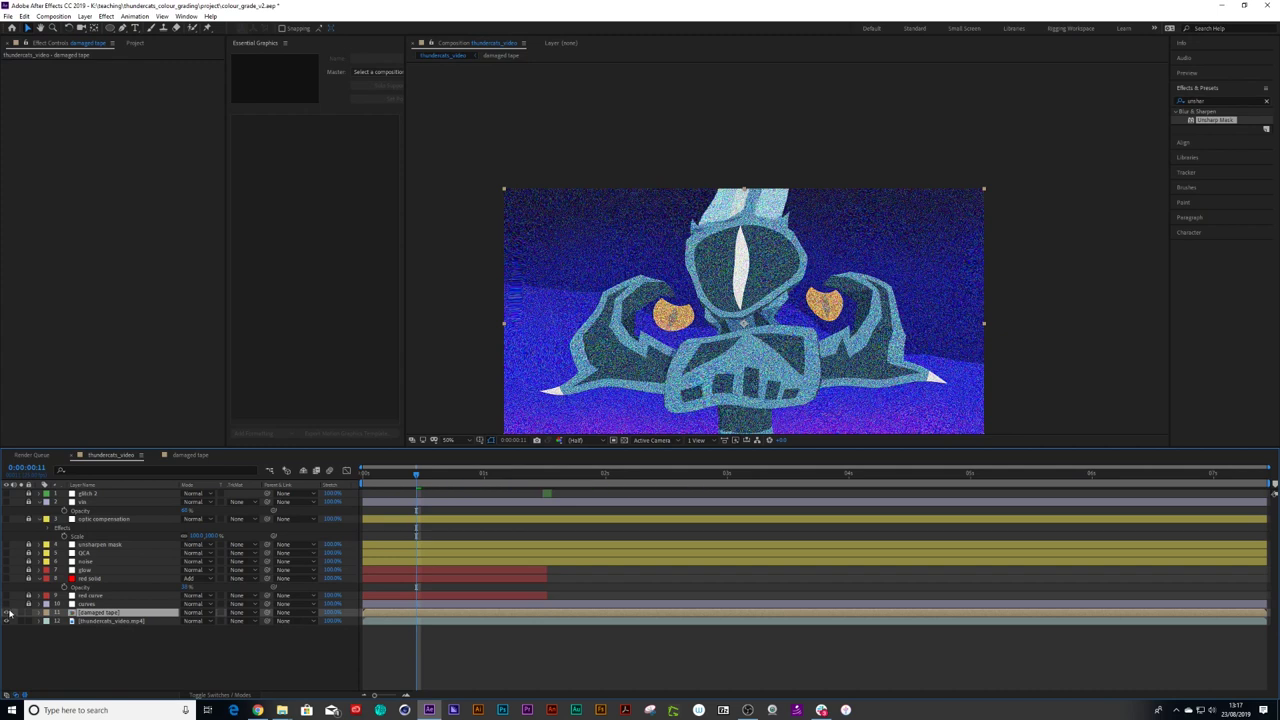
{"action": "left_click_drag", "start_coordinate": [554, 330], "coordinate": [531, 283]}
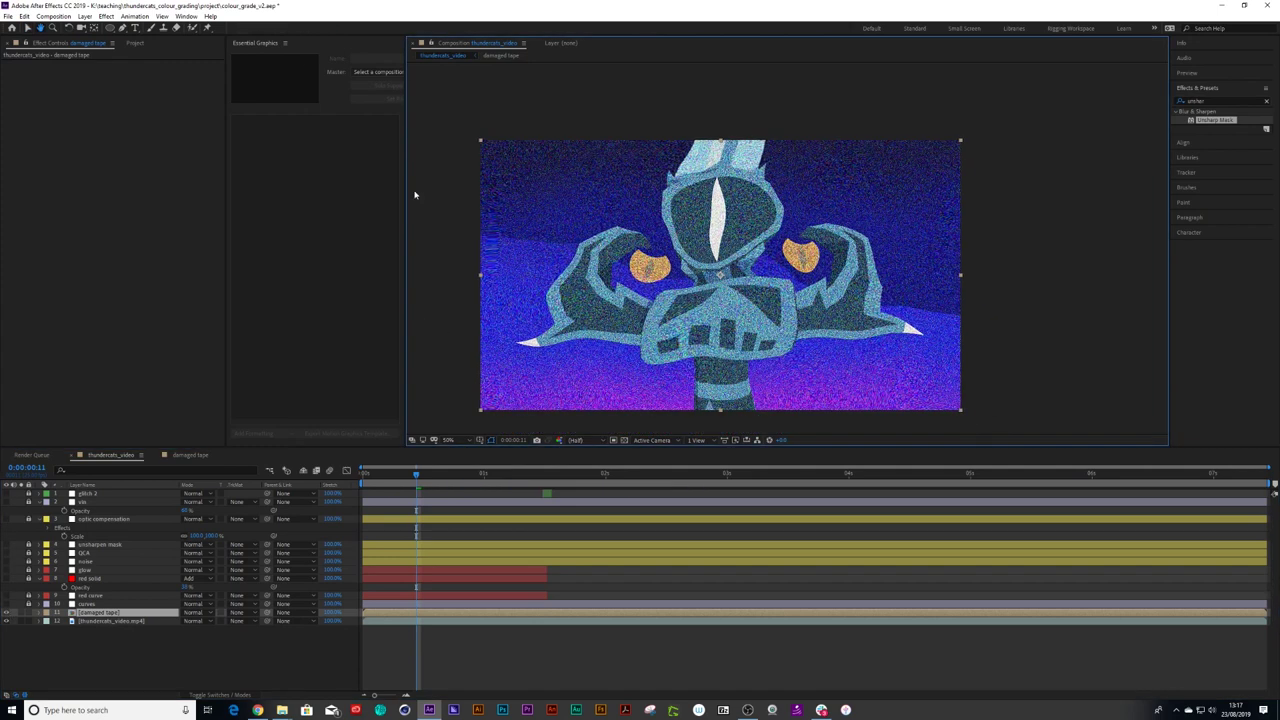
{"action": "left_click", "coordinate": [108, 28]}
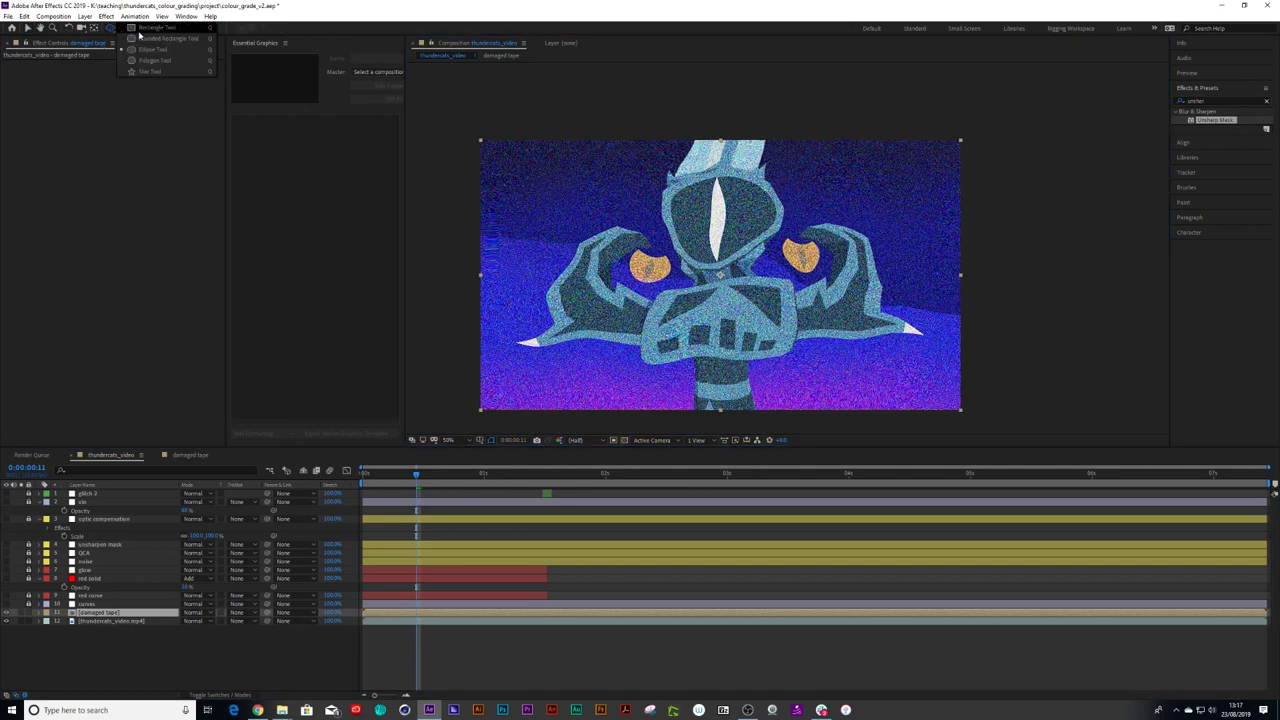
{"action": "double_click", "coordinate": [108, 28]}
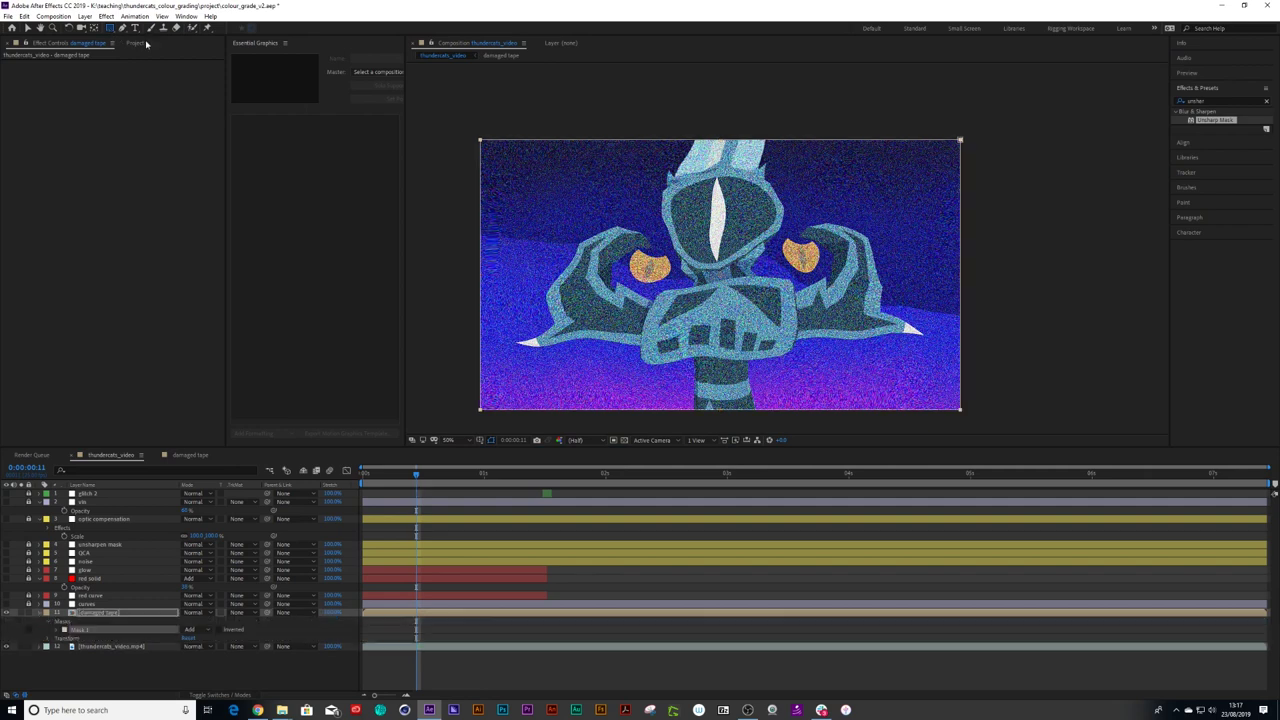
Step: Lower the upper edge of the damaged tape mask to a little past the middle of the frame
{"action": "left_click_drag", "start_coordinate": [466, 129], "coordinate": [991, 155]}
{"action": "key", "text": "shift+Down"}
{"action": "key", "text": "shift+Down"}
{"action": "key", "text": "shift+Down"}
{"action": "key", "text": "shift+Down"}
{"action": "key", "text": "shift+Down"}
{"action": "key", "text": "shift+Down"}
{"action": "key", "text": "shift+Down"}
{"action": "key", "text": "shift+Down"}
{"action": "key", "text": "shift+Down"}
{"action": "key", "text": "shift+Down"}
{"action": "key", "text": "shift+Down"}
{"action": "key", "text": "shift+Down"}
{"action": "key", "text": "shift+Down"}
{"action": "key", "text": "shift+Down"}
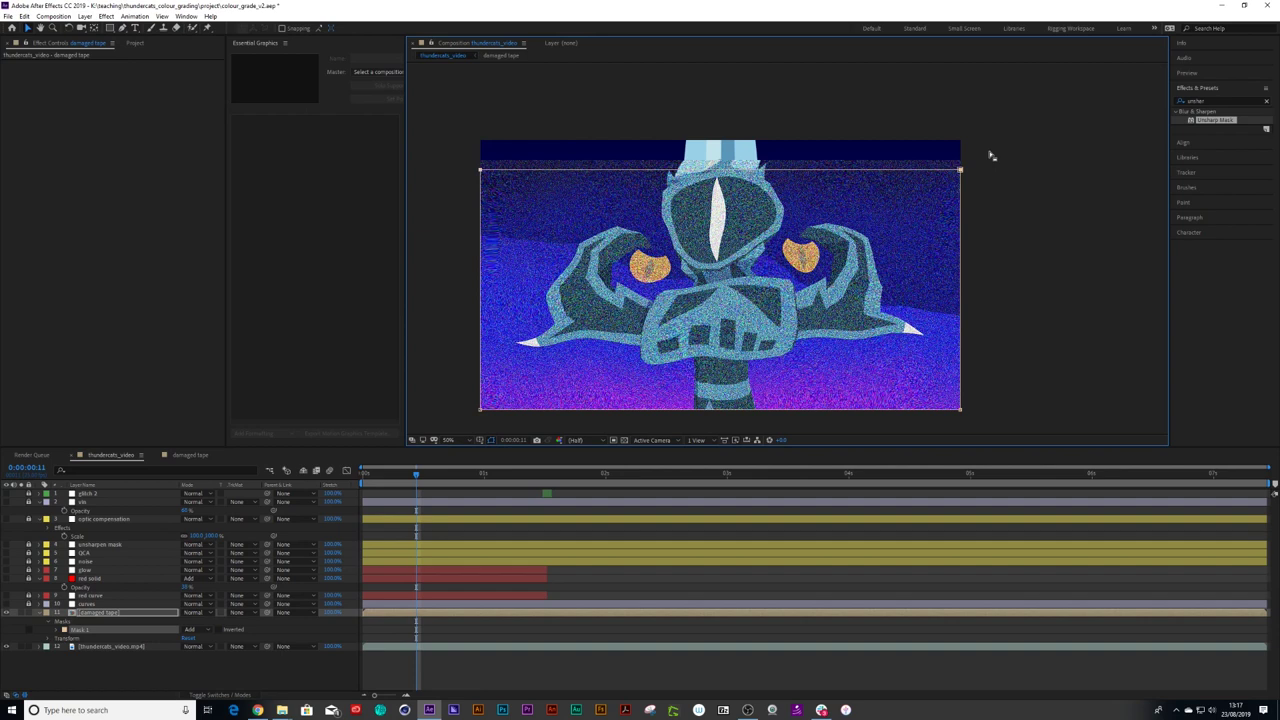
{"action": "key", "text": "shift+Down"}
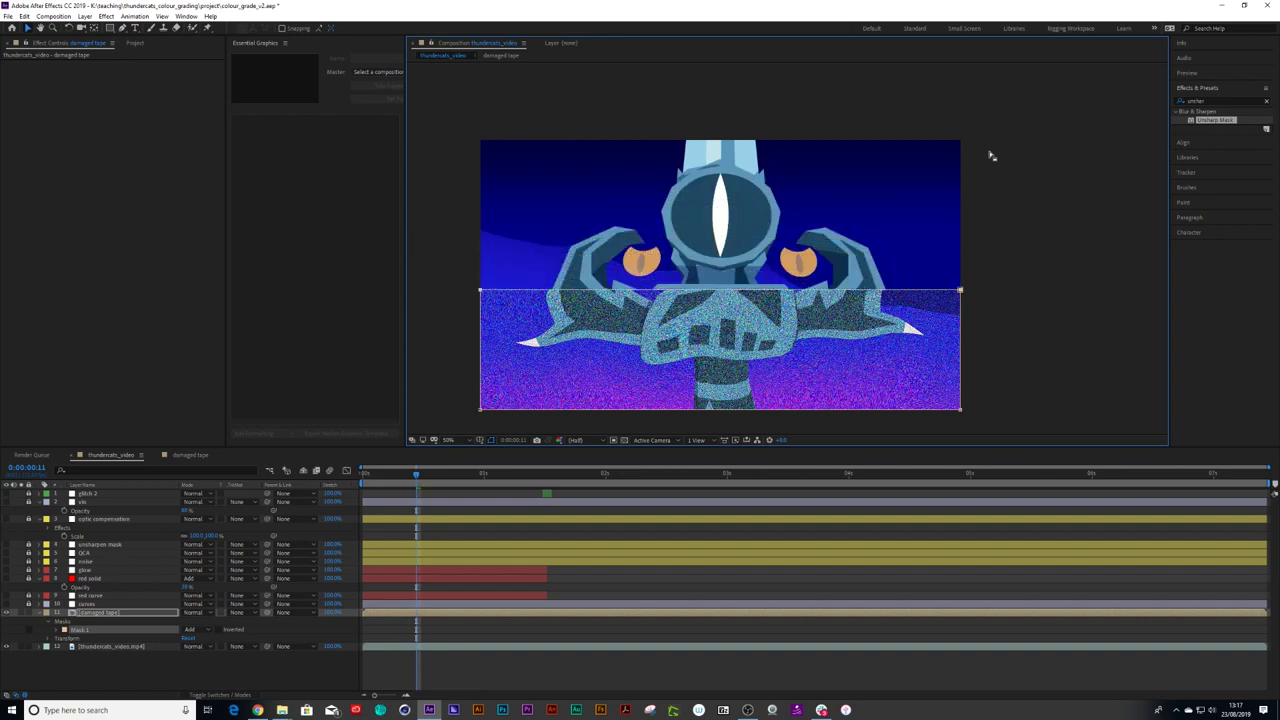
Step: Raise the lower edge of the damaged tape mask until only a narrow horizontal band of noise remains
{"action": "left_click_drag", "start_coordinate": [465, 401], "coordinate": [896, 415]}
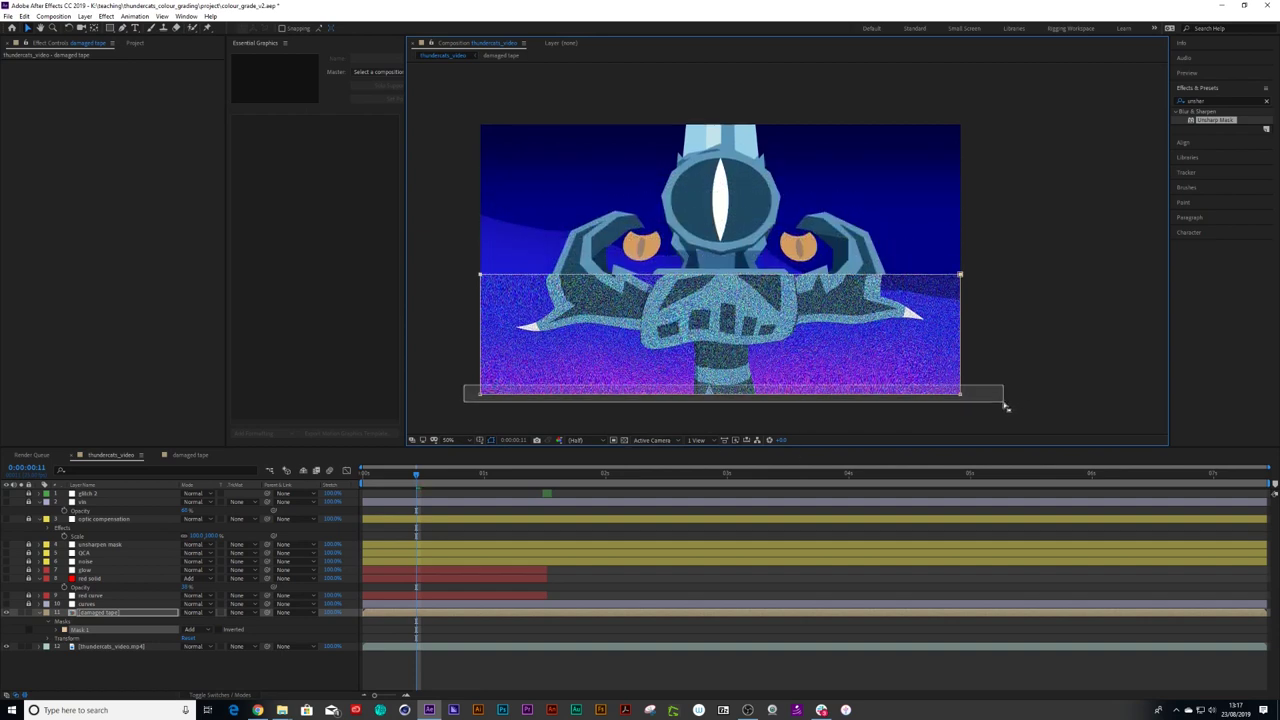
{"action": "key", "text": "shift+Up"}
{"action": "key", "text": "shift+Up"}
{"action": "key", "text": "shift+Up"}
{"action": "key", "text": "shift+Up"}
{"action": "key", "text": "shift+Up"}
{"action": "key", "text": "shift+Up"}
{"action": "key", "text": "shift+Up"}
{"action": "key", "text": "shift+Up"}
{"action": "key", "text": "shift+Up"}
{"action": "key", "text": "shift+Up"}
{"action": "key", "text": "shift+Up"}
{"action": "key", "text": "shift+Up"}
{"action": "key", "text": "shift+Up"}
{"action": "key", "text": "shift+Up"}
{"action": "key", "text": "shift+Up"}
{"action": "key", "text": "shift+Up"}
{"action": "key", "text": "shift+Up"}
{"action": "key", "text": "shift+Up"}
{"action": "key", "text": "shift+Up"}
{"action": "key", "text": "shift+Up"}
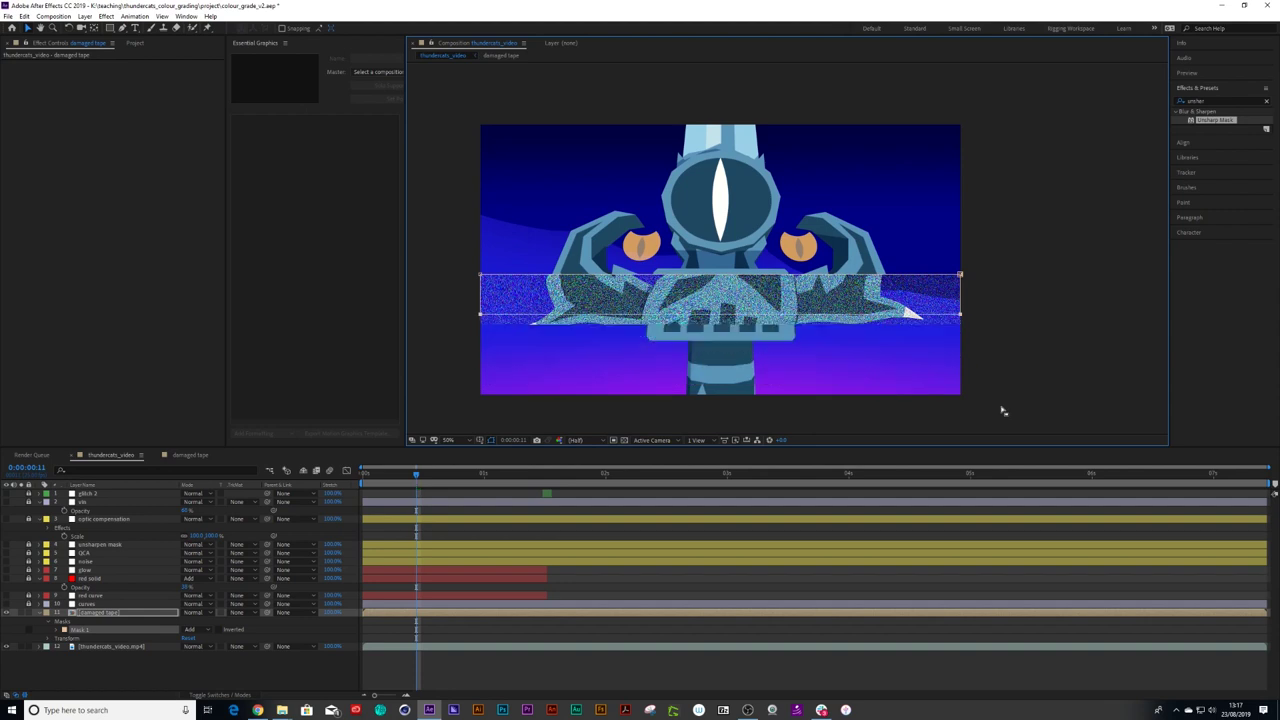
{"action": "key", "text": "shift+Up"}
{"action": "key", "text": "shift+Up"}
{"action": "key", "text": "shift+Up"}
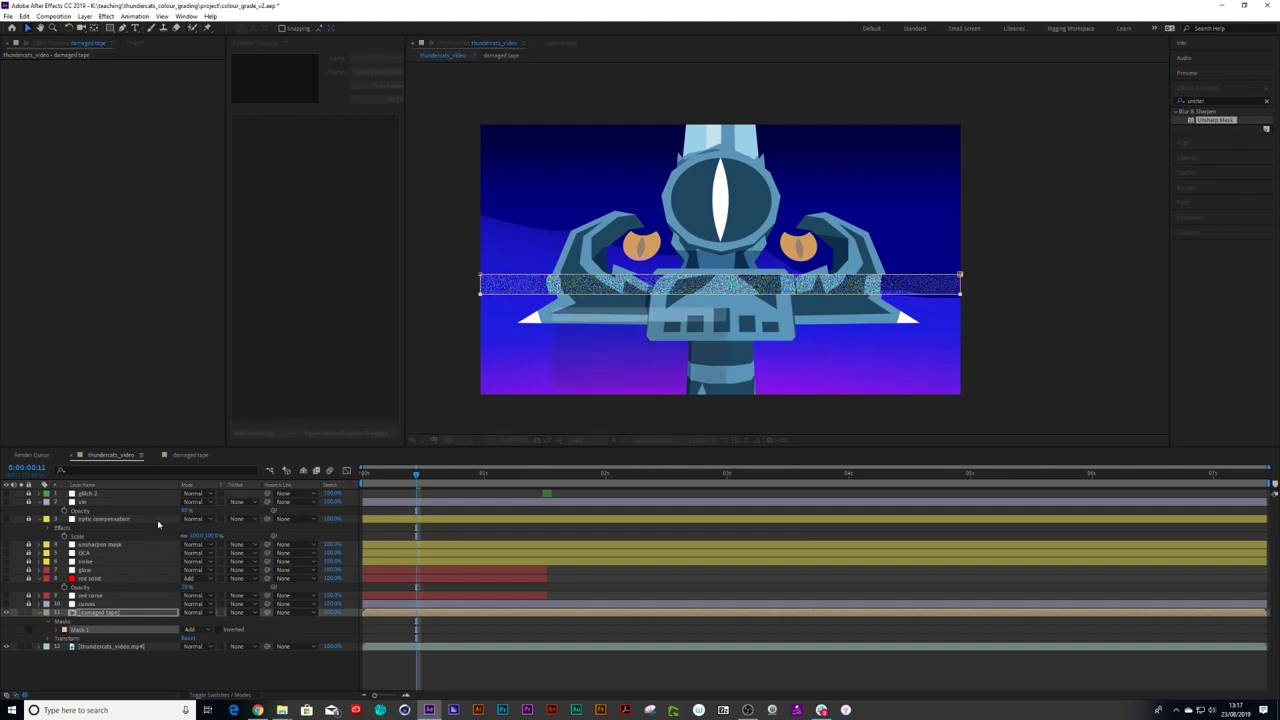
Step: Enable keyframing for the damaged tape layer's Mask Path, with keyframes at the first frame and at 0:00:01:00
{"action": "left_click", "coordinate": [57, 630]}
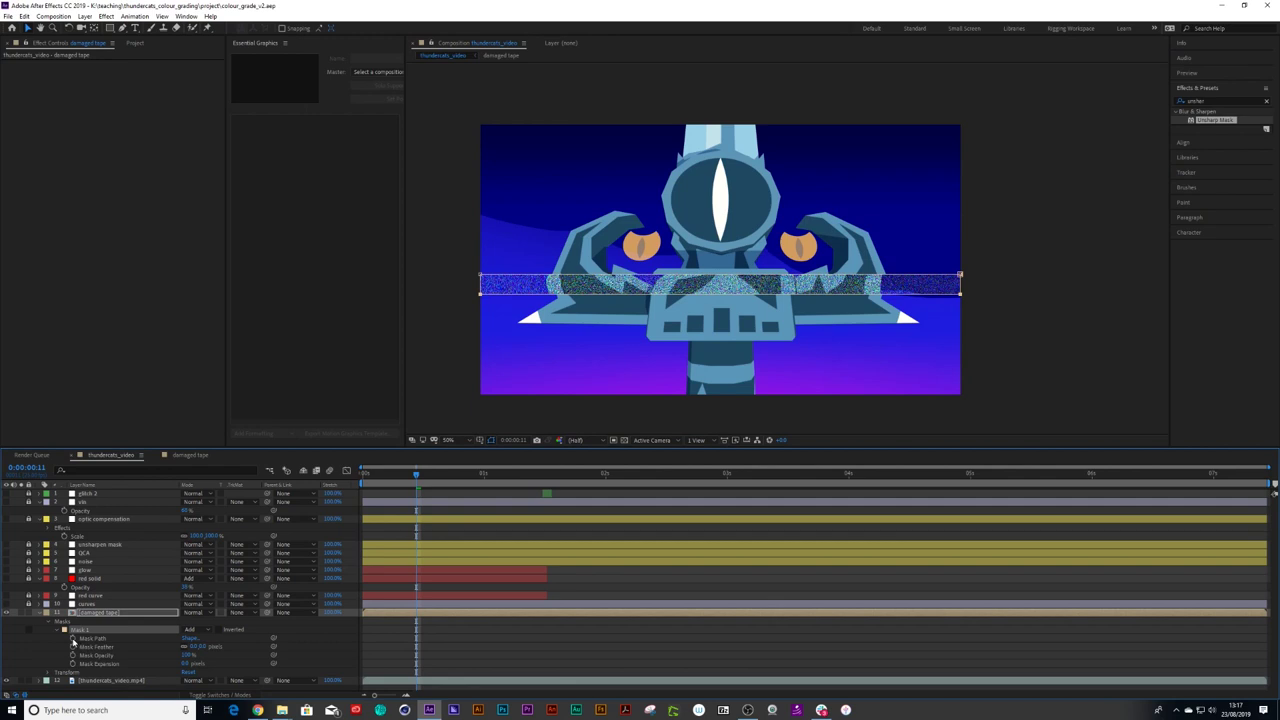
{"action": "left_click", "coordinate": [72, 639]}
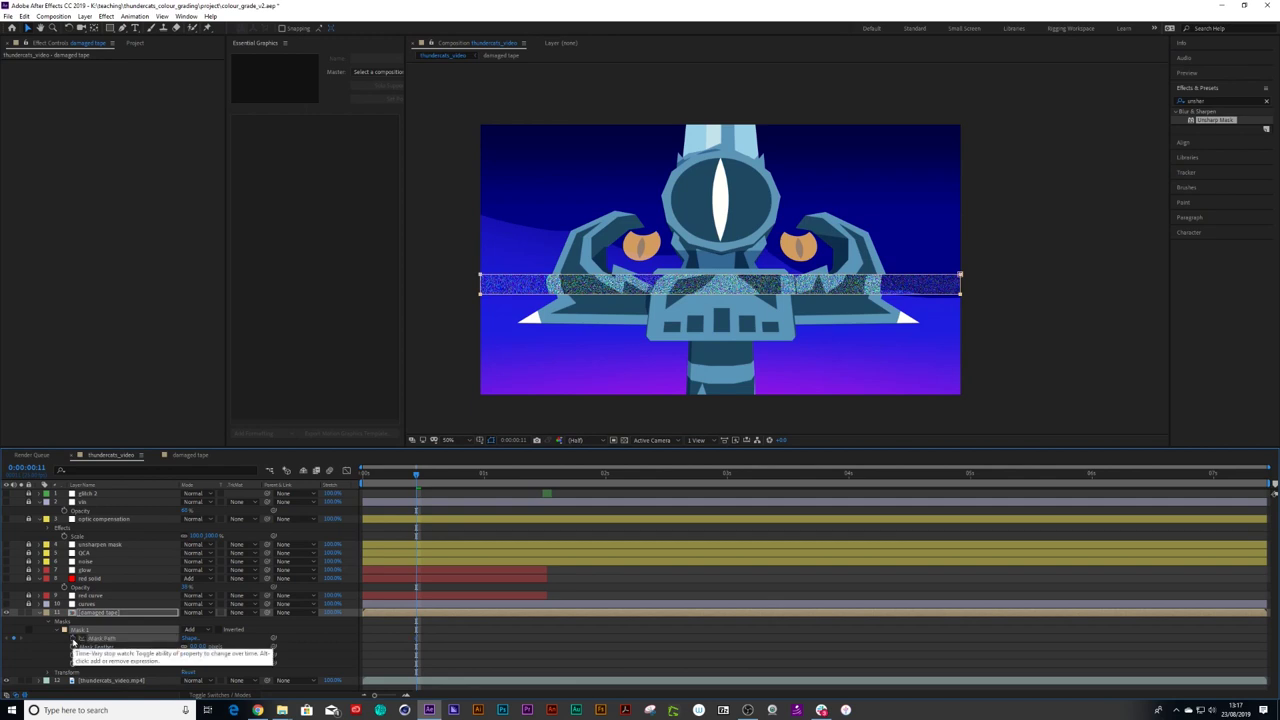
{"action": "left_click_drag", "start_coordinate": [389, 475], "coordinate": [347, 484]}
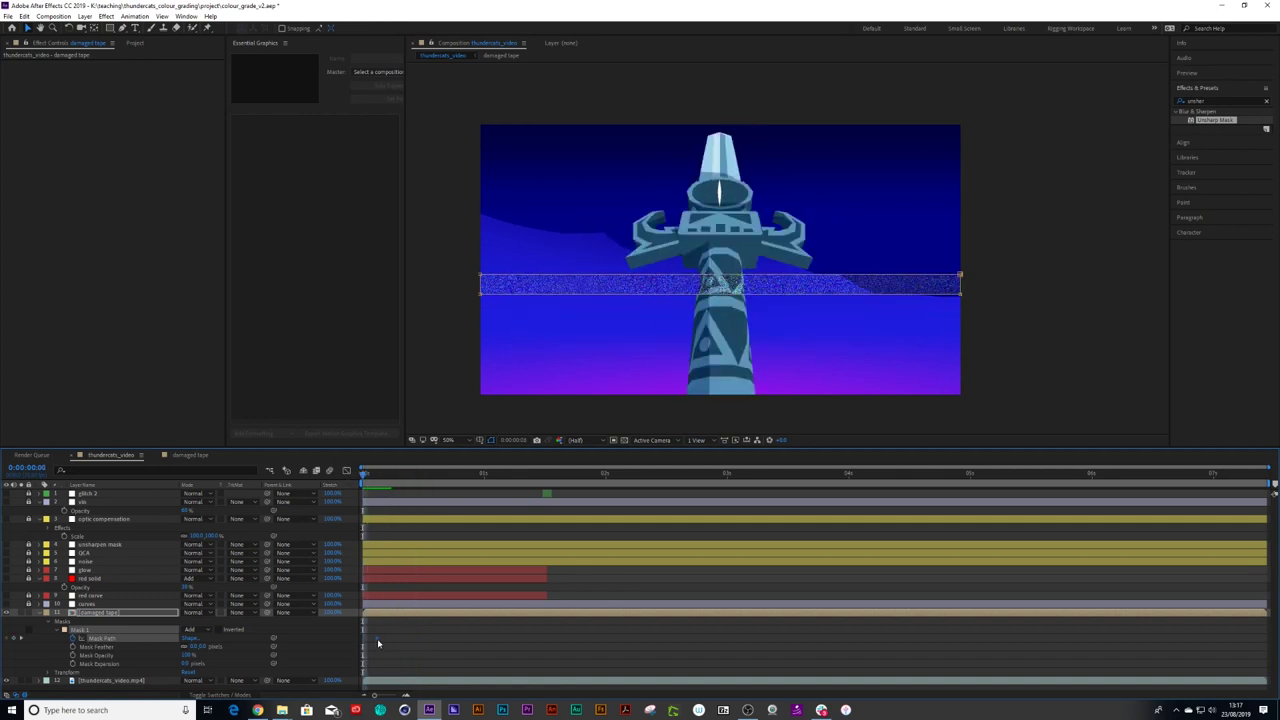
{"action": "left_click_drag", "start_coordinate": [362, 478], "coordinate": [372, 478]}
{"action": "key", "text": "space"}
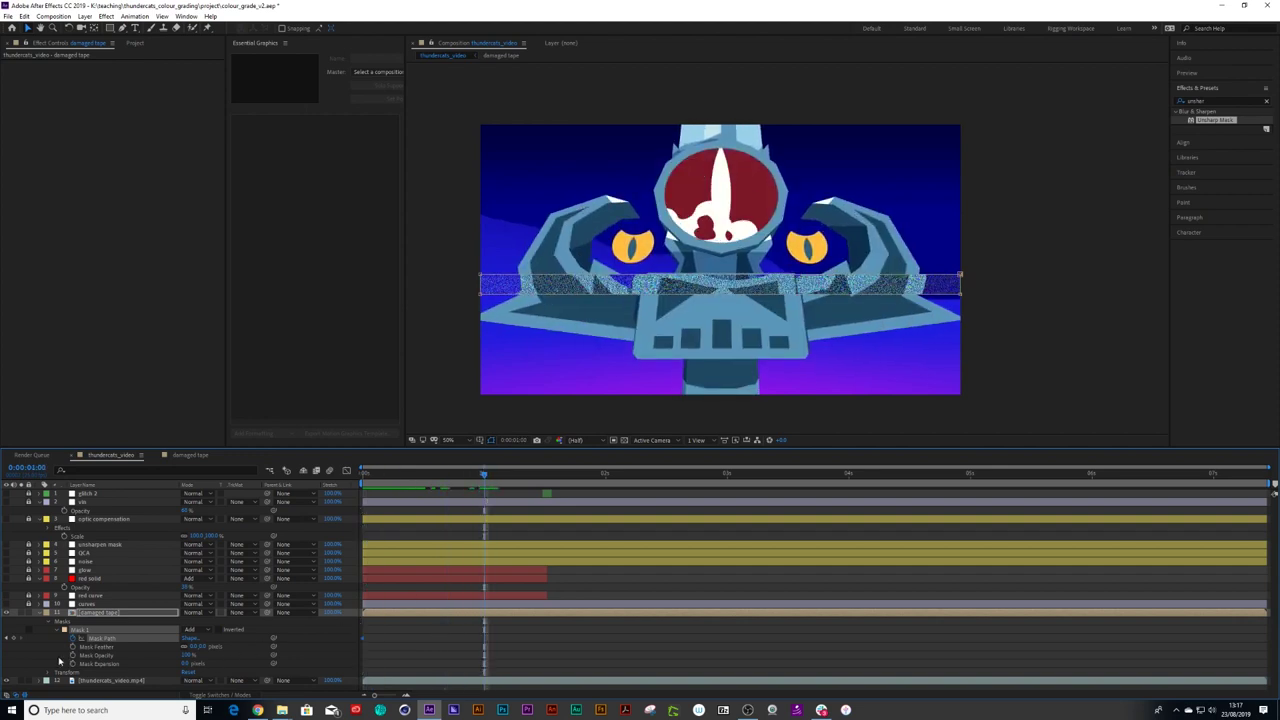
{"action": "left_click", "coordinate": [14, 638]}
Step: Place the mask band just below the picture at the first keyframe and just above it at the 0:00:01:00 keyframe
{"action": "key", "text": "Home"}
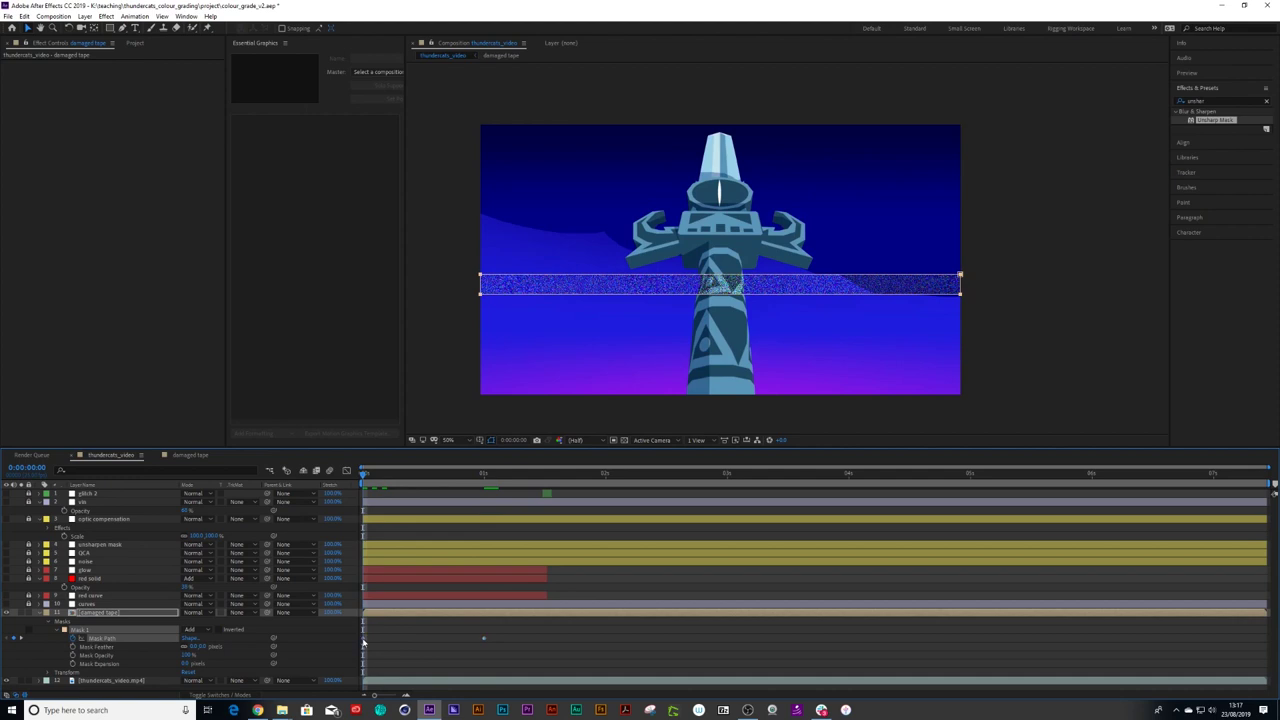
{"action": "key", "text": "space"}
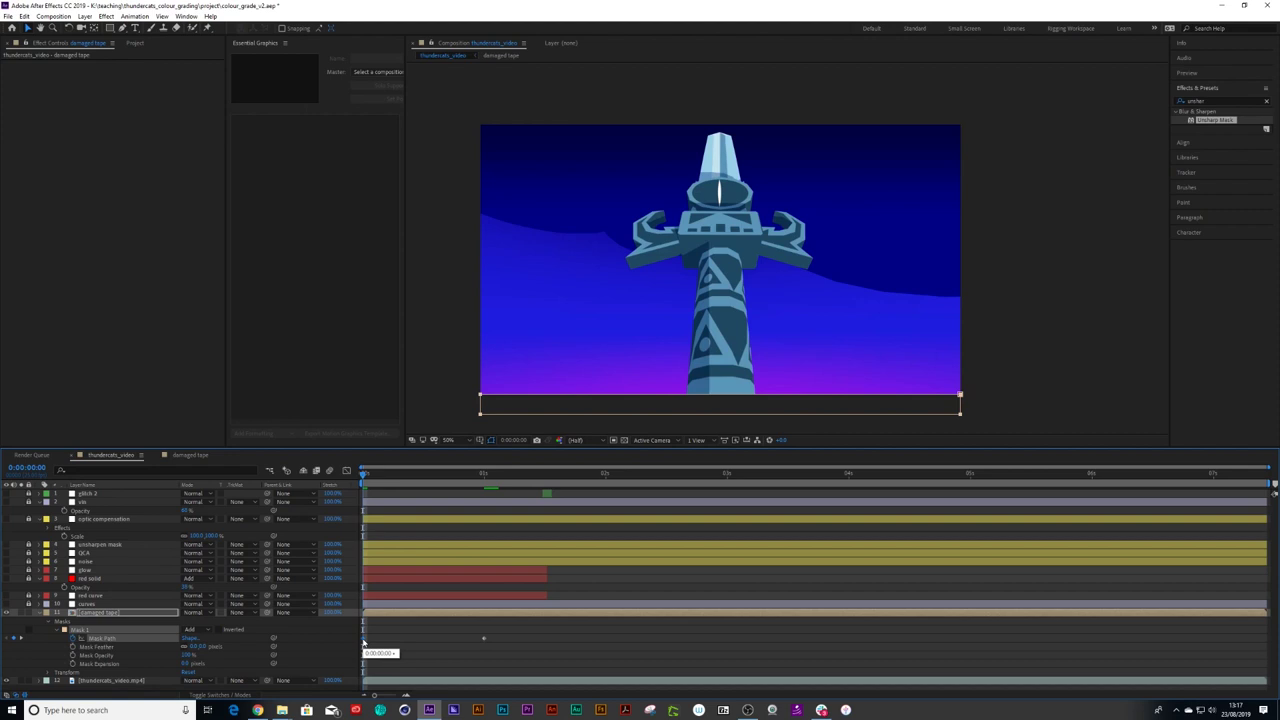
{"action": "left_click_drag", "start_coordinate": [363, 474], "coordinate": [477, 526]}
{"action": "left_click_drag", "start_coordinate": [494, 634], "coordinate": [474, 645]}
{"action": "key", "text": "shift+Up"}
{"action": "key", "text": "shift+Up"}
{"action": "key", "text": "shift+Up"}
{"action": "key", "text": "shift+Up"}
{"action": "key", "text": "shift+Up"}
{"action": "key", "text": "shift+Up"}
{"action": "key", "text": "shift+Up"}
{"action": "key", "text": "shift+Up"}
{"action": "key", "text": "shift+Up"}
{"action": "left_click_drag", "start_coordinate": [735, 248], "coordinate": [727, 318]}
{"action": "key", "text": "shift+Up"}
{"action": "key", "text": "shift+Up"}
{"action": "key", "text": "shift+Up"}
{"action": "key", "text": "shift+Up"}
{"action": "key", "text": "shift+Up"}
{"action": "key", "text": "shift+Up"}
{"action": "key", "text": "shift+Up"}
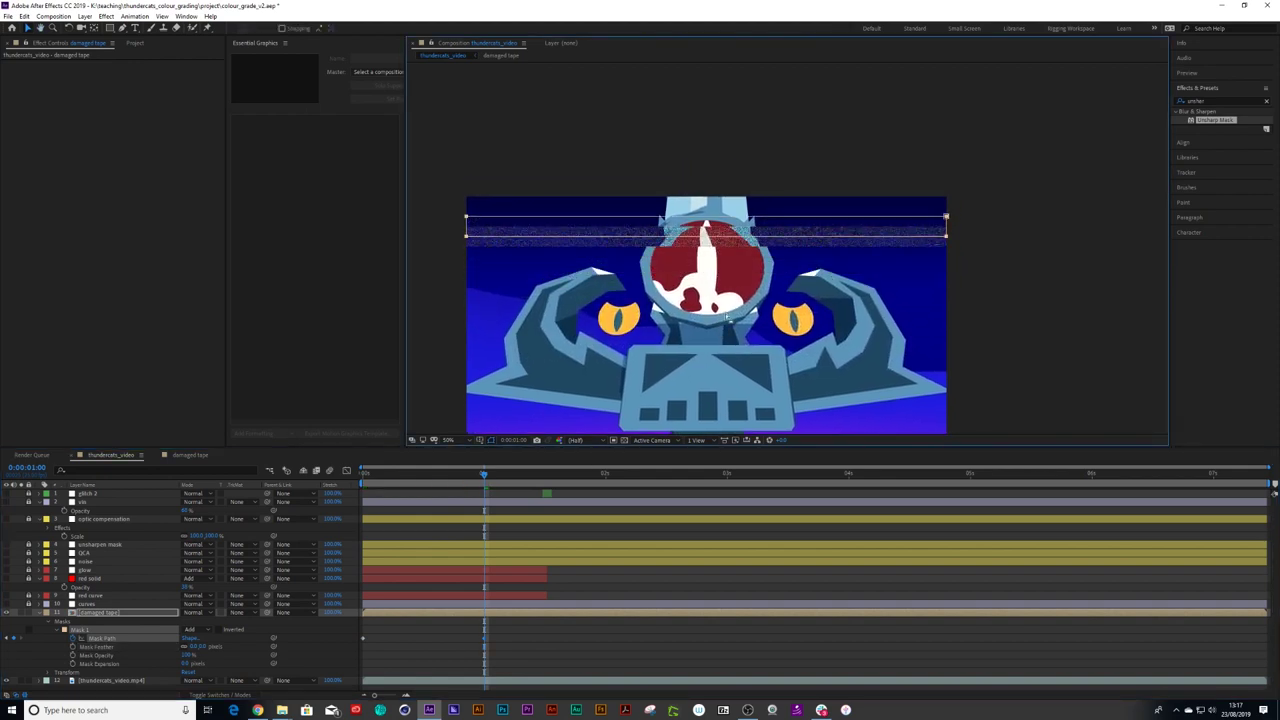
{"action": "key", "text": "Up"}
{"action": "key", "text": "Up"}
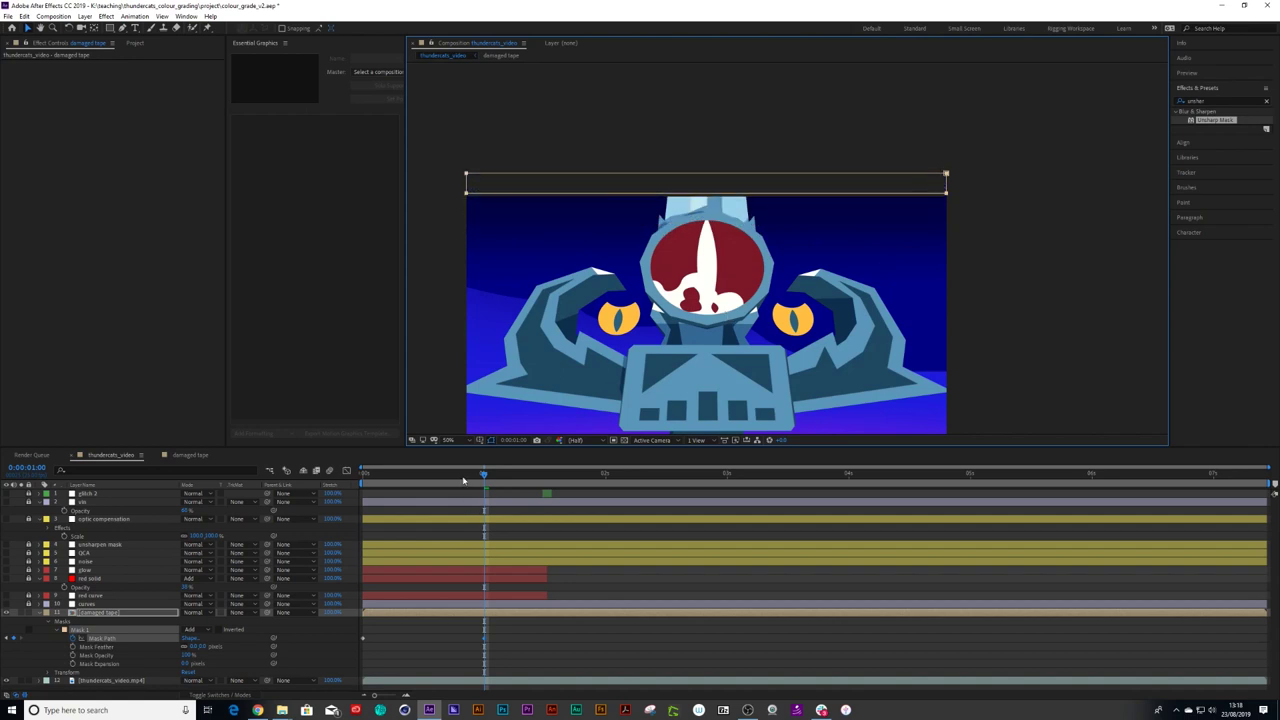
Step: Preview the animated noise band with the layer deselected and the whole frame in view
{"action": "key", "text": "space"}
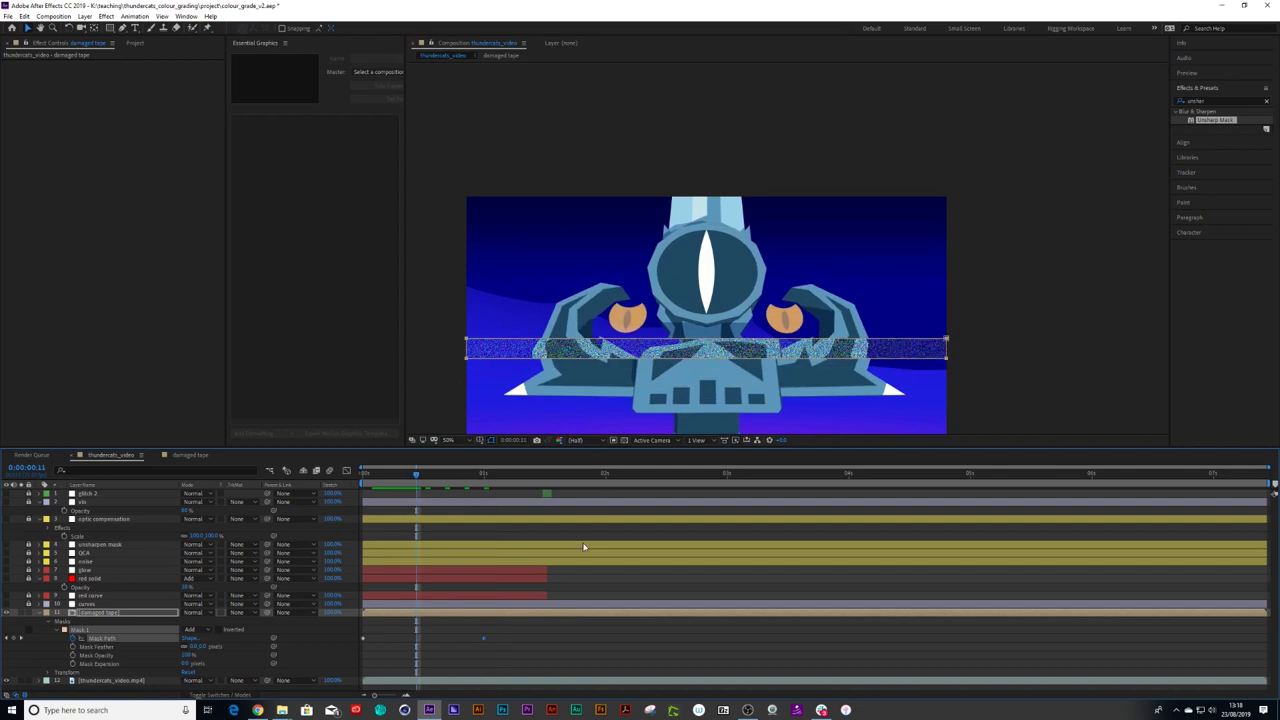
{"action": "left_click", "coordinate": [546, 640]}
{"action": "key", "text": "h"}
{"action": "left_click_drag", "start_coordinate": [630, 370], "coordinate": [640, 274]}
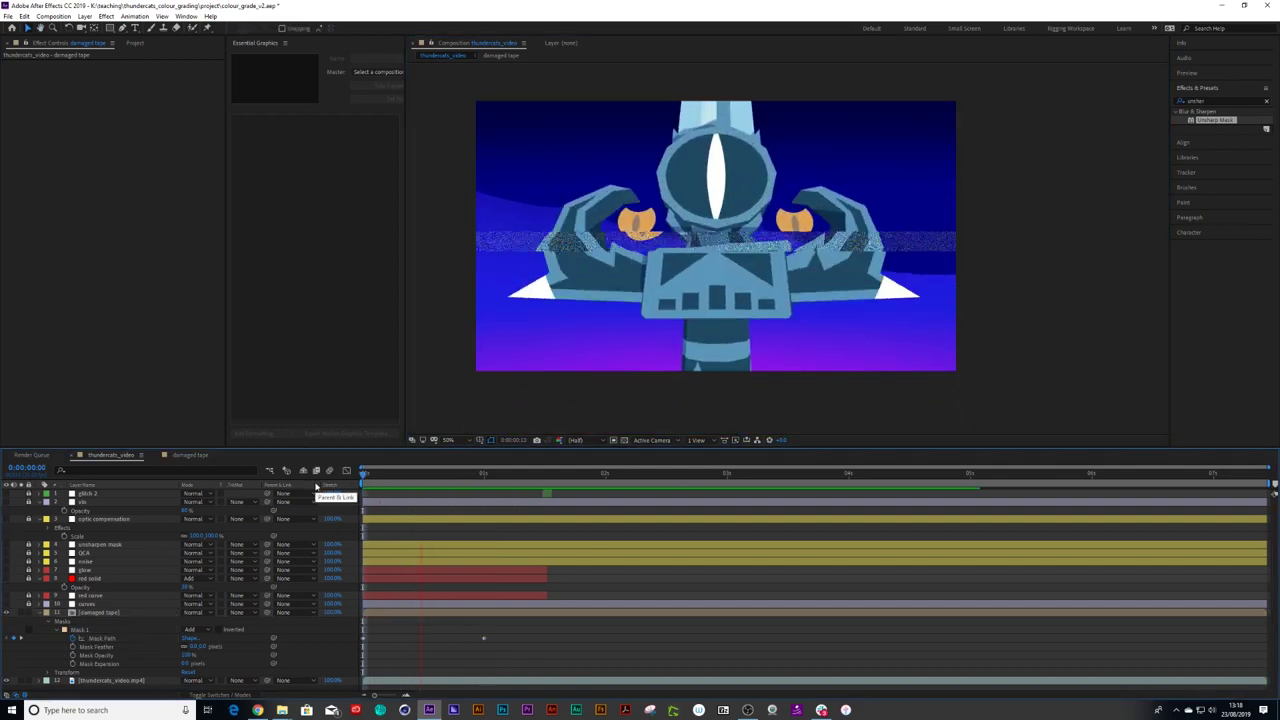
Step: Scrub and play through the timeline to review how the noise band travels over the picture
{"action": "left_click", "coordinate": [433, 485]}
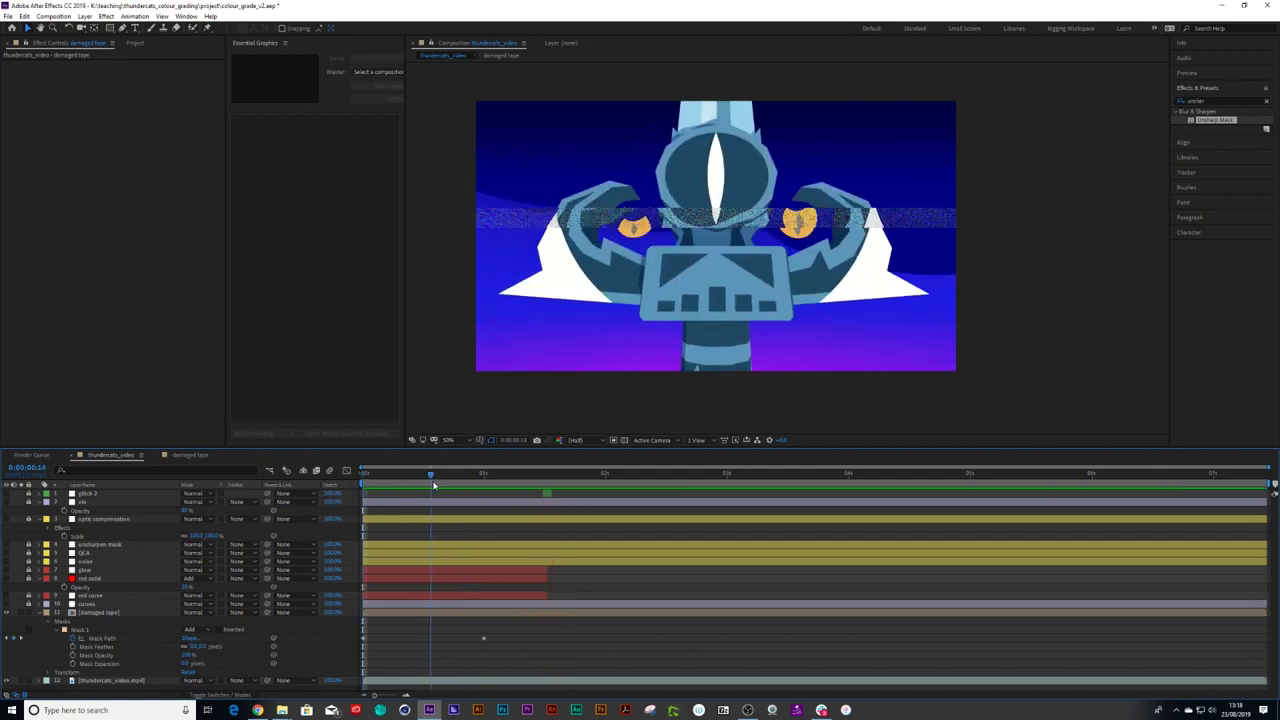
{"action": "left_click_drag", "start_coordinate": [433, 485], "coordinate": [436, 485]}
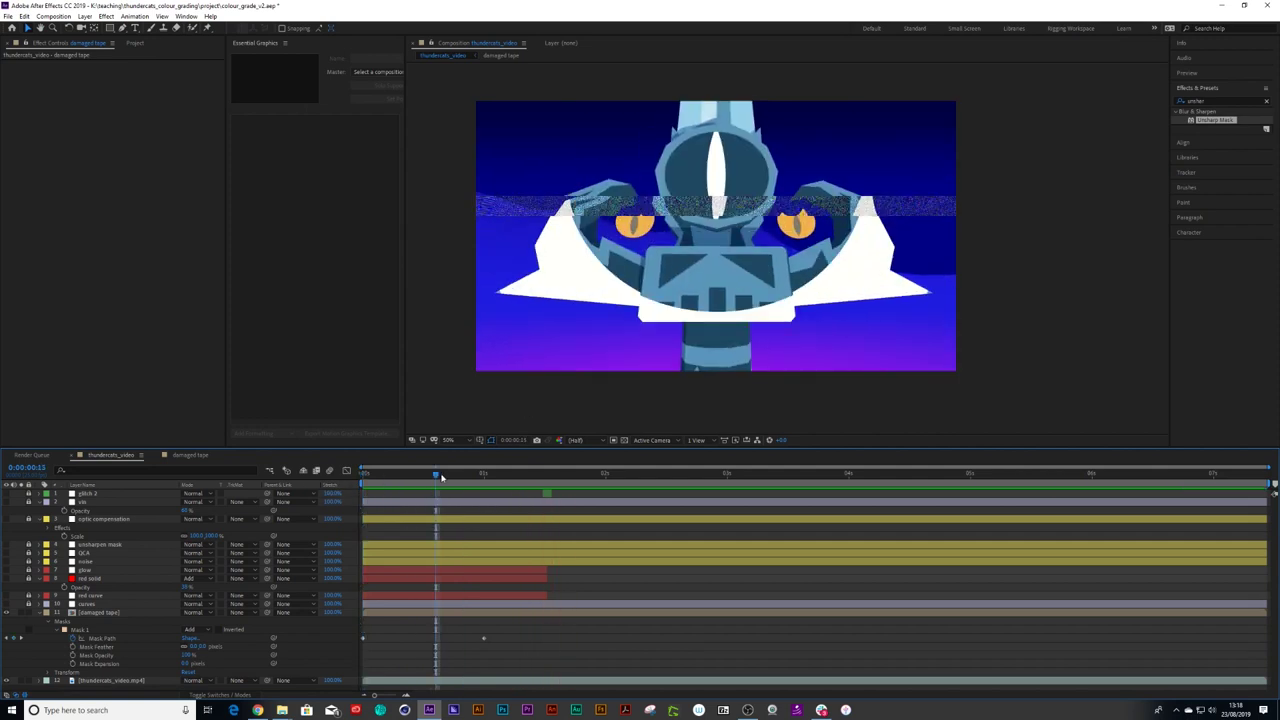
{"action": "key", "text": "space"}
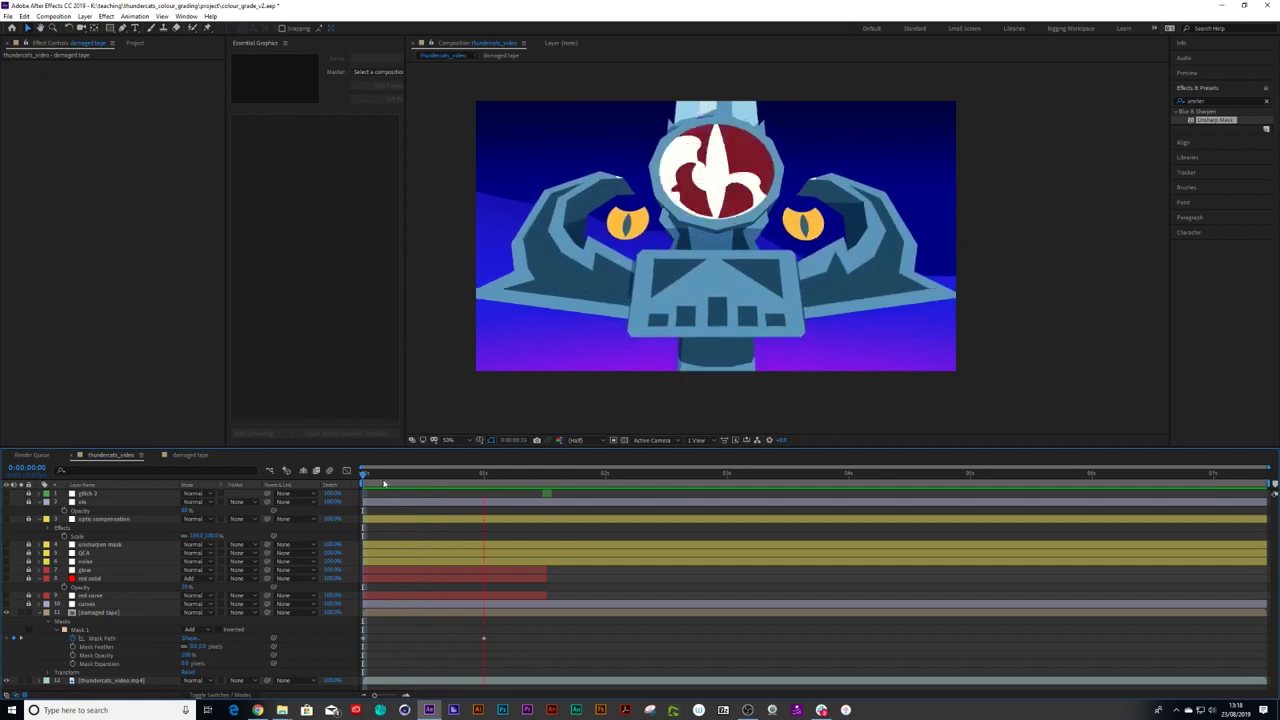
{"action": "left_click_drag", "start_coordinate": [654, 504], "coordinate": [591, 508]}
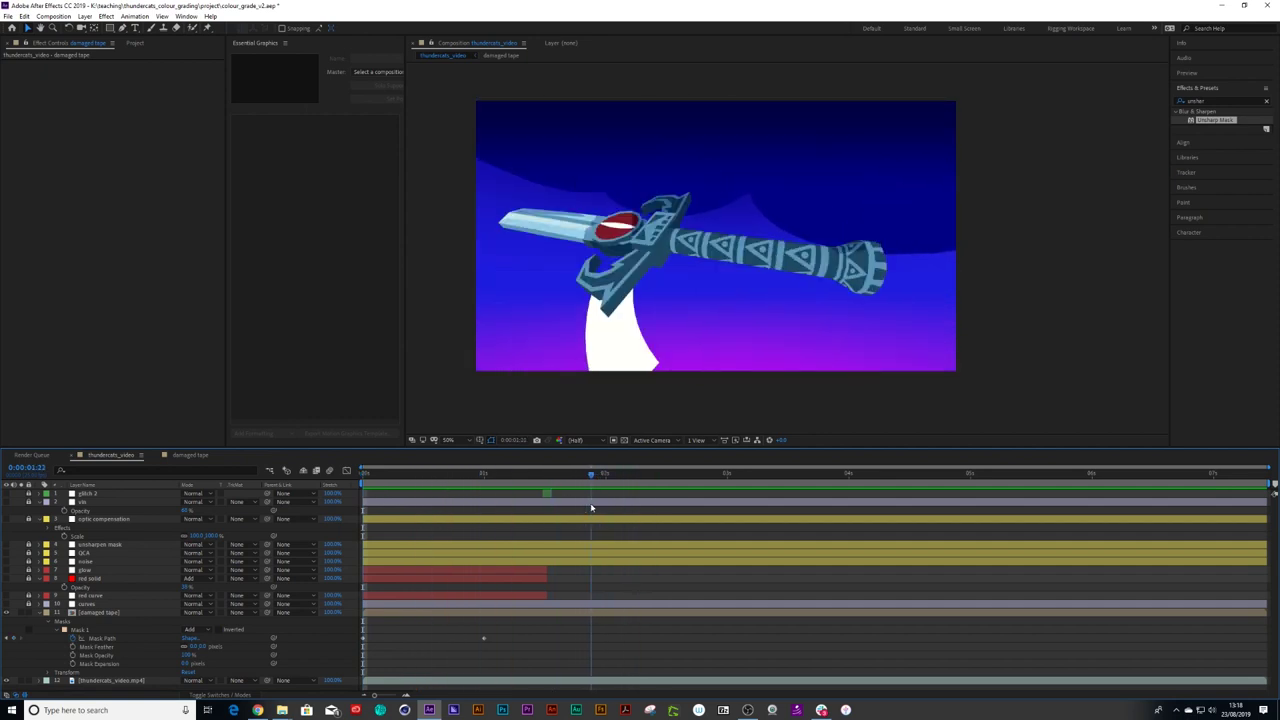
Step: Shift both damaged tape Mask Path keyframes so the band's animation starts at 0:00:01:11, keeping their spacing
{"action": "left_click_drag", "start_coordinate": [503, 638], "coordinate": [601, 621]}
{"action": "left_click_drag", "start_coordinate": [590, 476], "coordinate": [588, 506]}
{"action": "key", "text": "space"}
{"action": "left_click_drag", "start_coordinate": [503, 638], "coordinate": [537, 641]}
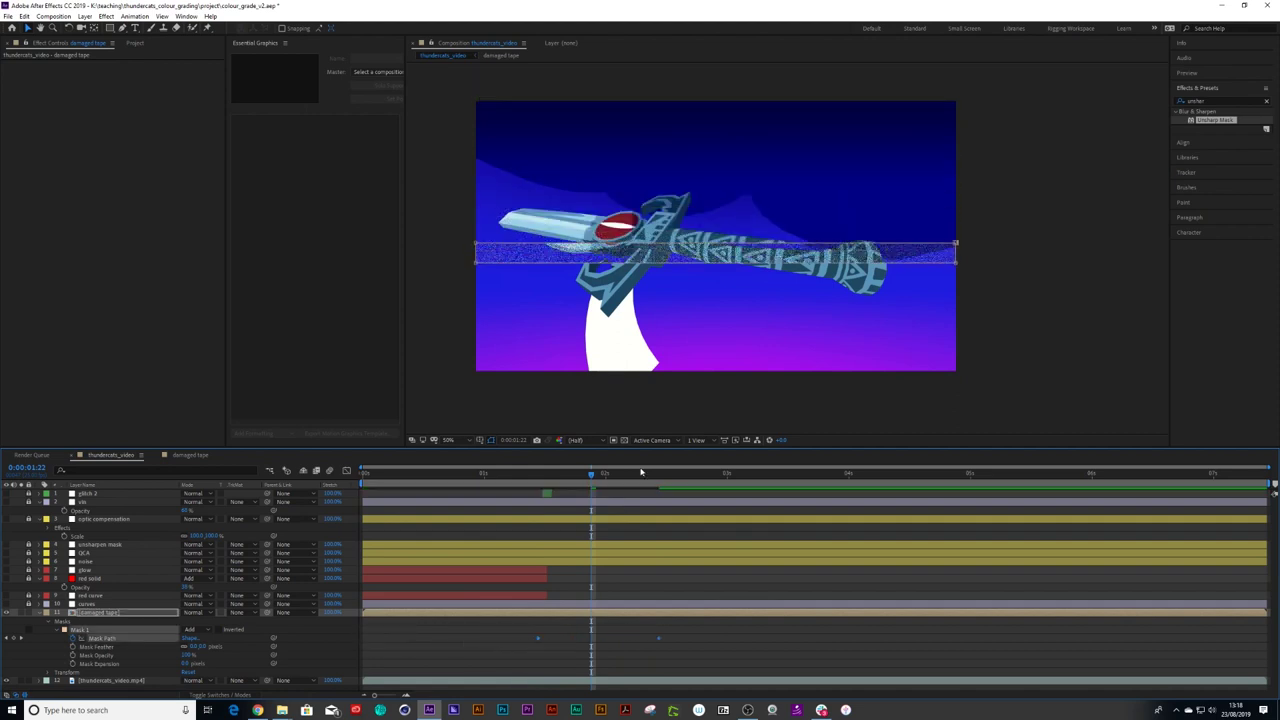
Step: Preview the shifted noise band from 0:00:01:11 and save the project
{"action": "left_click_drag", "start_coordinate": [591, 474], "coordinate": [537, 476]}
{"action": "key", "text": "space"}
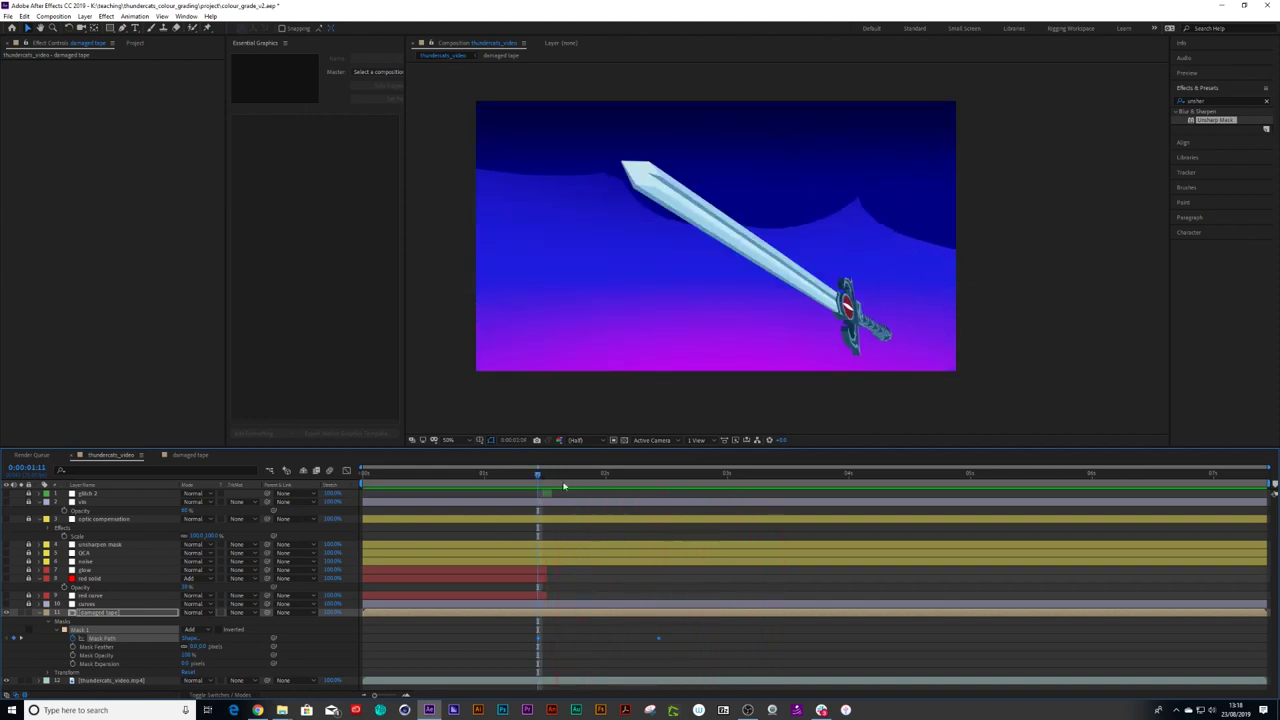
{"action": "key", "text": "space"}
{"action": "key", "text": "ctrl+s"}
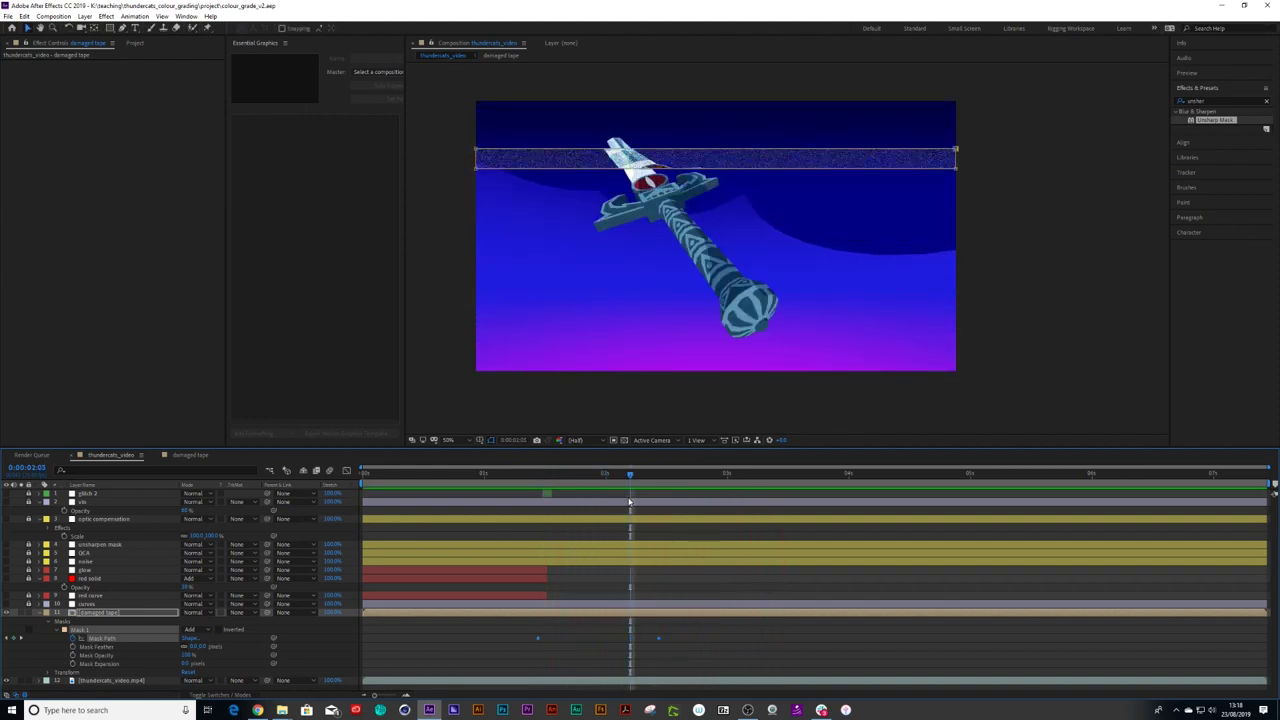
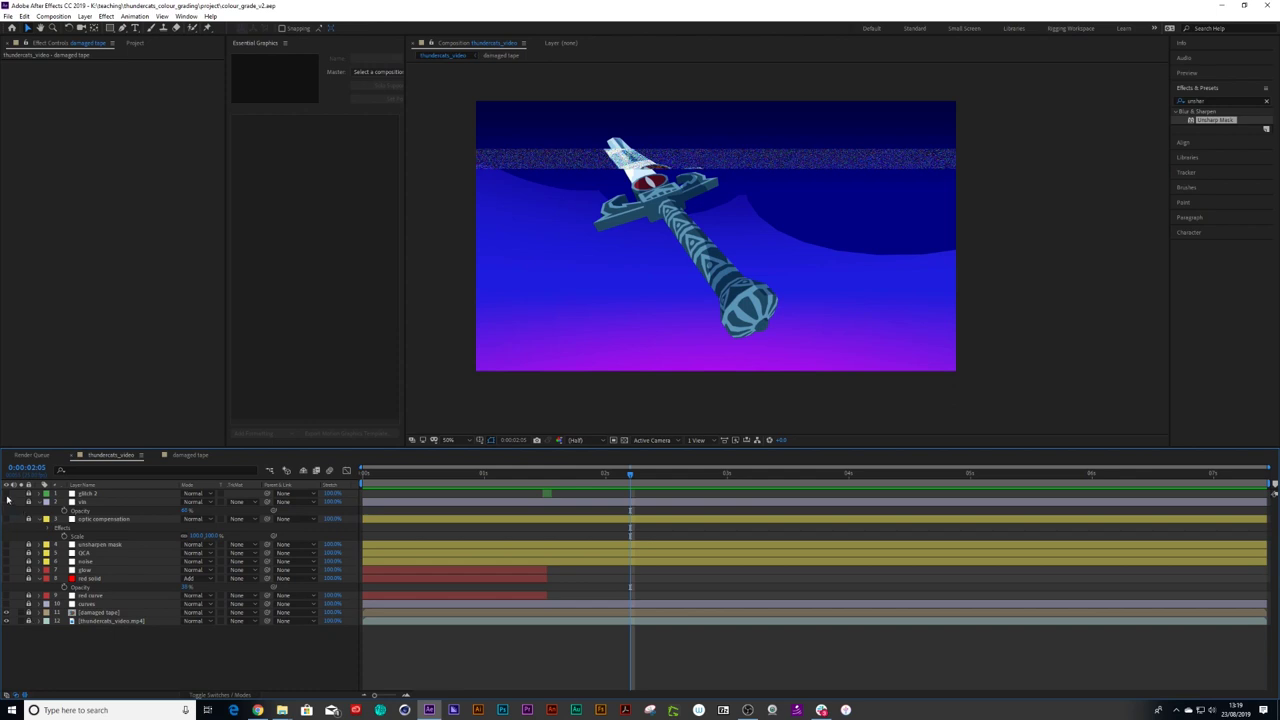
Step: Make all the hidden adjustment layers and the red solid visible again and scrub through the graded shot
{"action": "left_click_drag", "start_coordinate": [8, 497], "coordinate": [2, 585]}
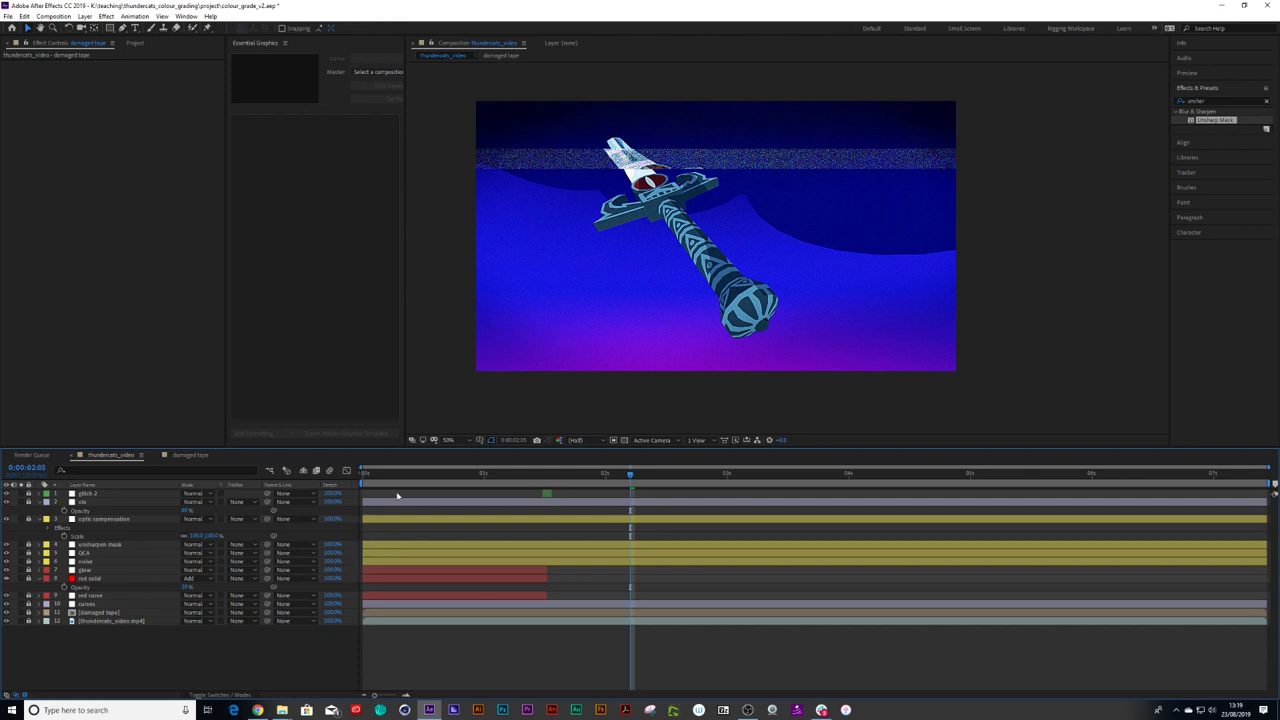
{"action": "left_click_drag", "start_coordinate": [395, 476], "coordinate": [495, 487]}
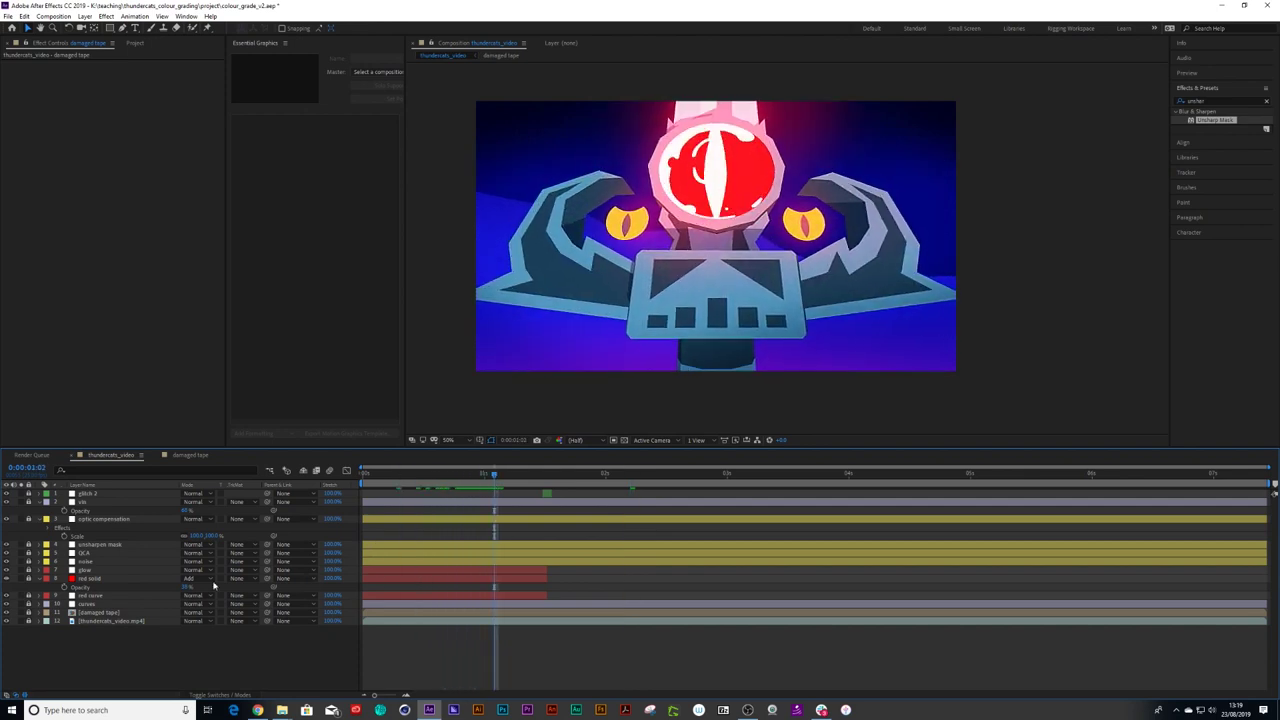
Step: Shift both damaged tape Mask Path keyframes earlier so the band starts just before 0:00:00:18, and preview the timing
{"action": "left_click", "coordinate": [94, 613]}
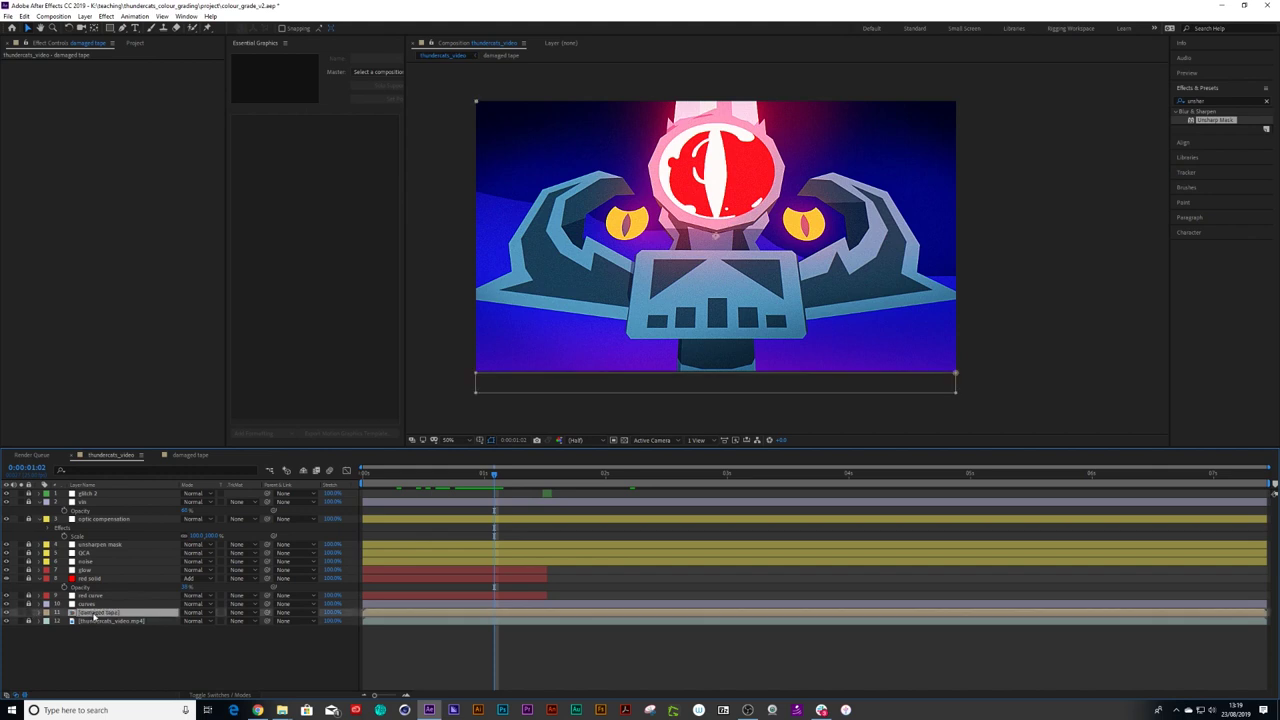
{"action": "key", "text": "m"}
{"action": "left_click_drag", "start_coordinate": [520, 627], "coordinate": [684, 646]}
{"action": "left_click_drag", "start_coordinate": [537, 632], "coordinate": [446, 632]}
{"action": "left_click_drag", "start_coordinate": [463, 475], "coordinate": [269, 484]}
{"action": "key", "text": "space"}
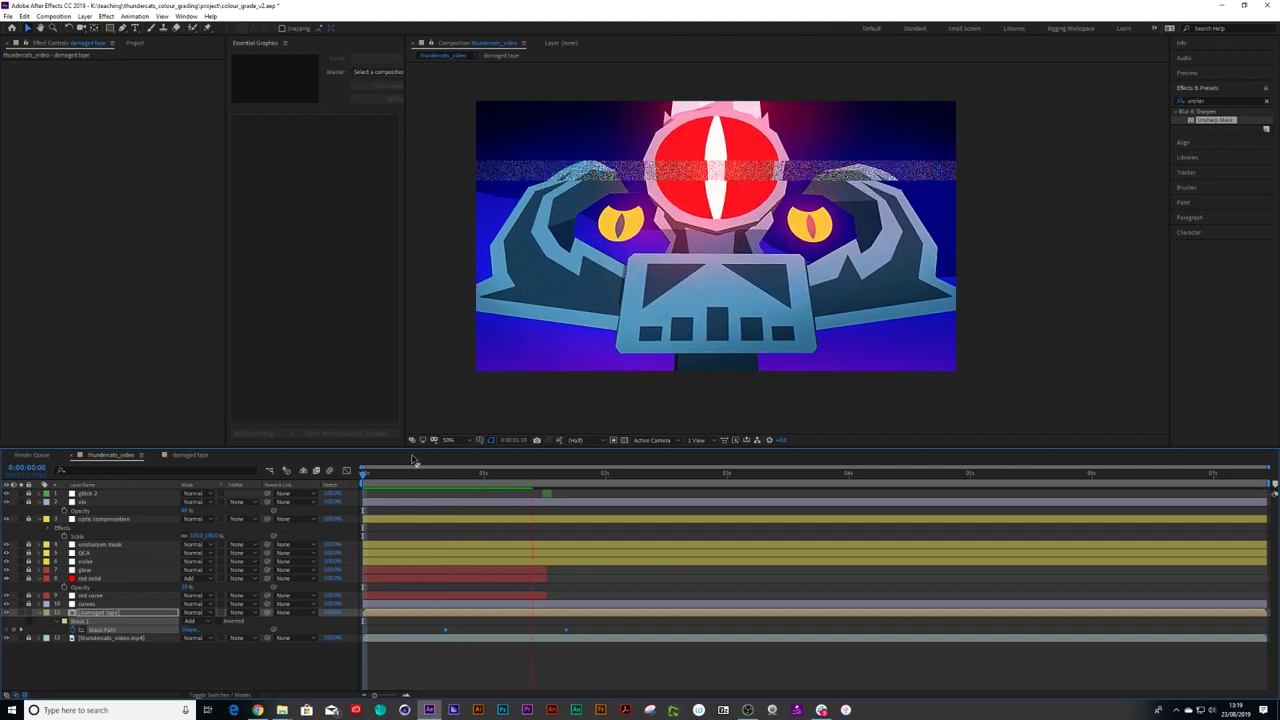
{"action": "key", "text": "space"}
{"action": "left_click", "coordinate": [450, 486]}
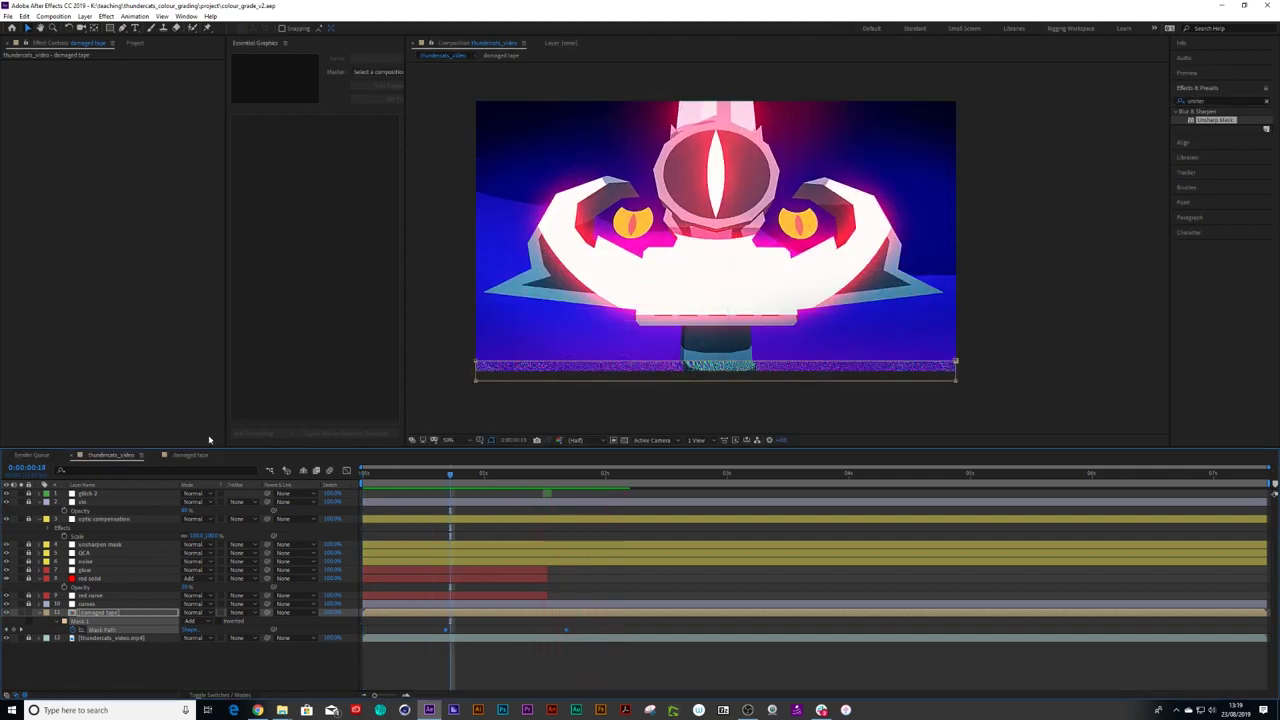
Step: Move the curves adjustment layer up directly below glitch 2 and switch on its visibility
{"action": "left_click", "coordinate": [90, 605]}
{"action": "left_click_drag", "start_coordinate": [88, 605], "coordinate": [90, 502]}
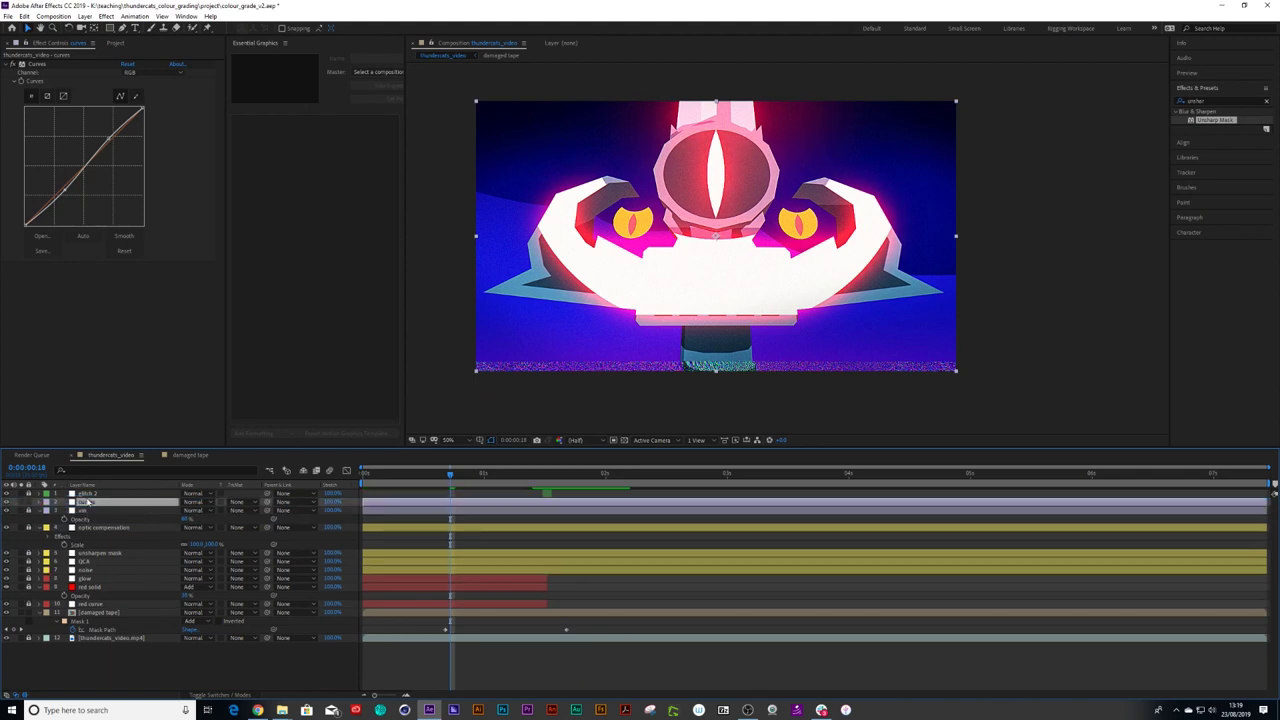
{"action": "left_click", "coordinate": [7, 503]}
Step: Preview the grade from the first frame with the curves layer in its new stacking position
{"action": "left_click_drag", "start_coordinate": [390, 478], "coordinate": [325, 478]}
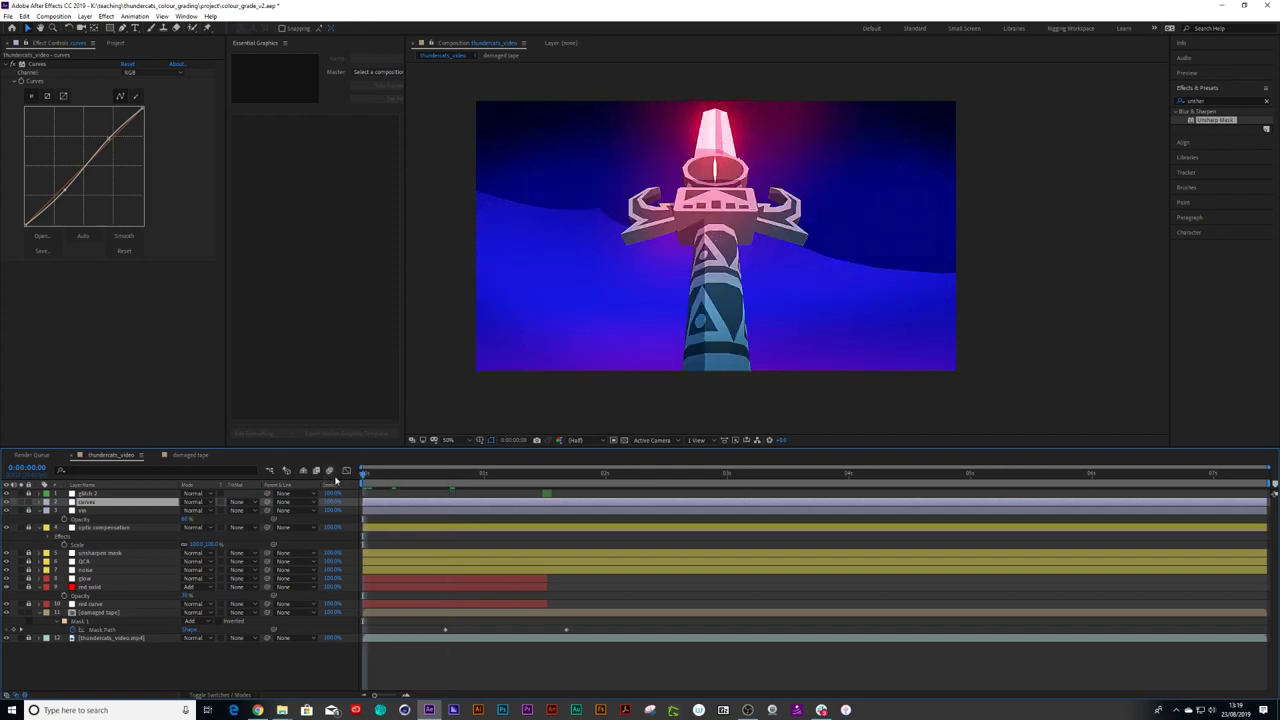
{"action": "key", "text": "space"}
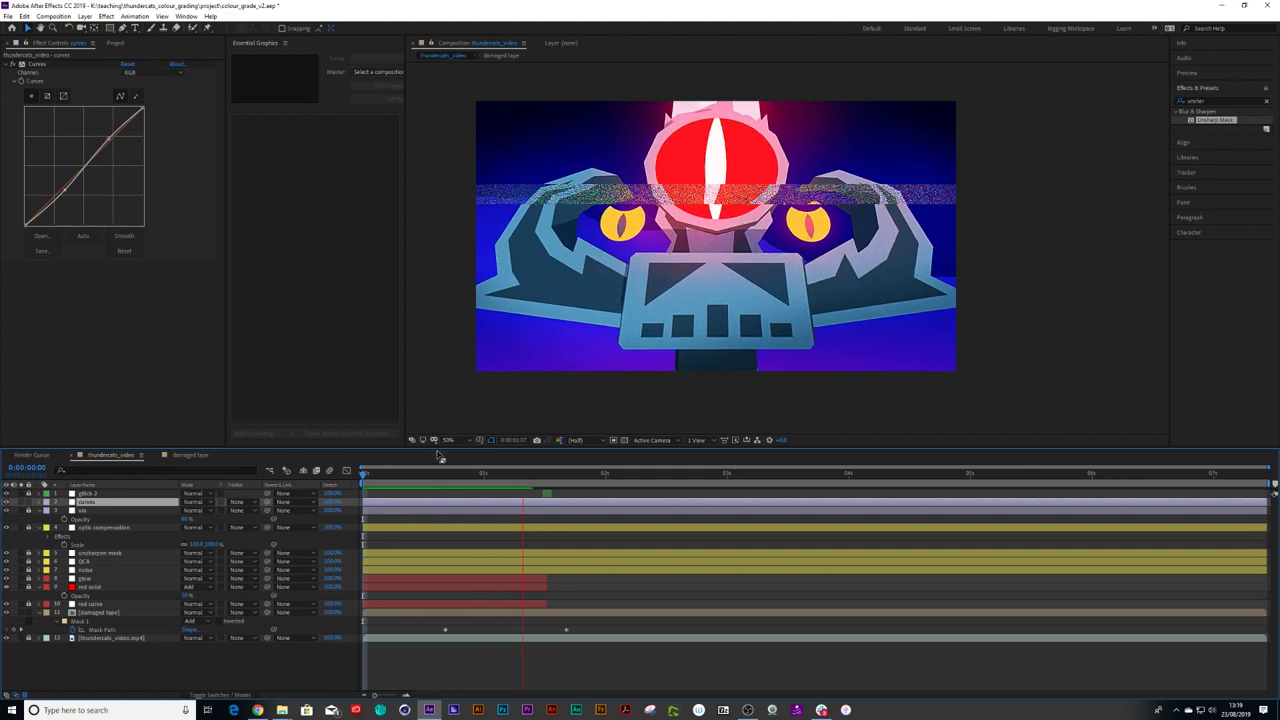
{"action": "left_click_drag", "start_coordinate": [462, 475], "coordinate": [555, 484]}
{"action": "key", "text": "space"}
{"action": "key", "text": "space"}
{"action": "key", "text": "space"}
{"action": "key", "text": "space"}
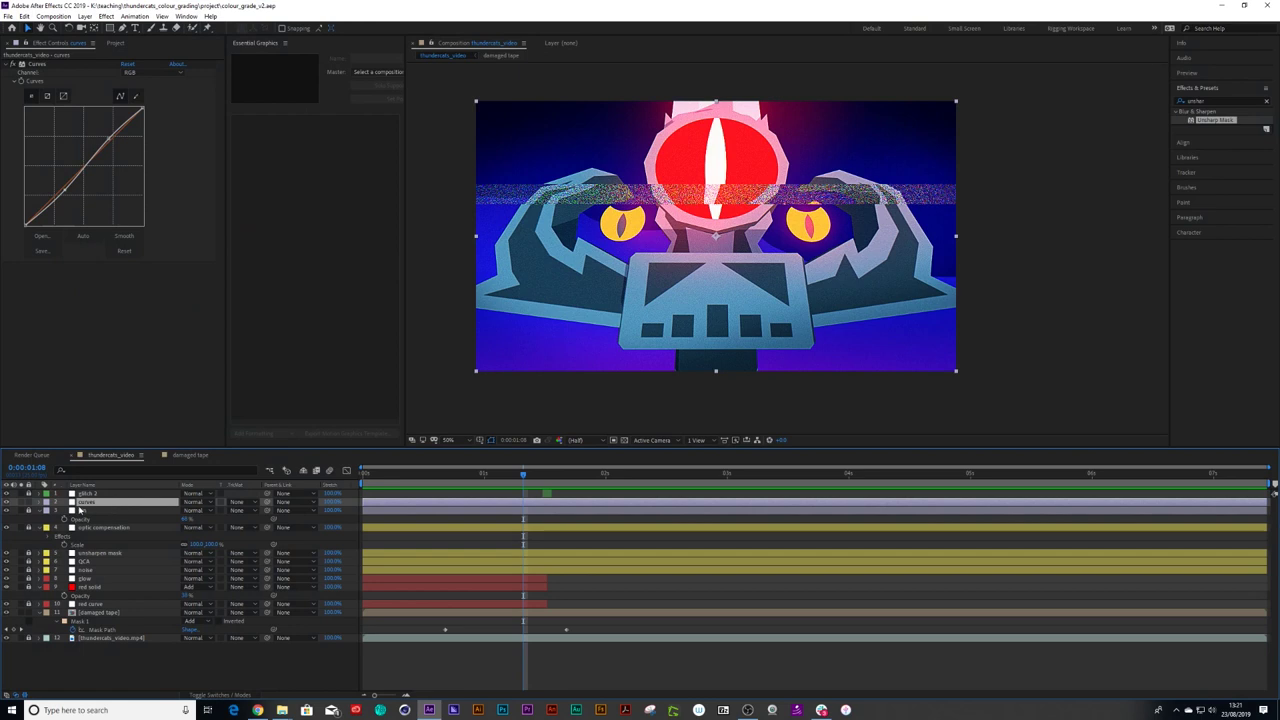
Step: Create a new adjustment layer above curves and name it light curves
{"action": "left_click", "coordinate": [85, 16]}
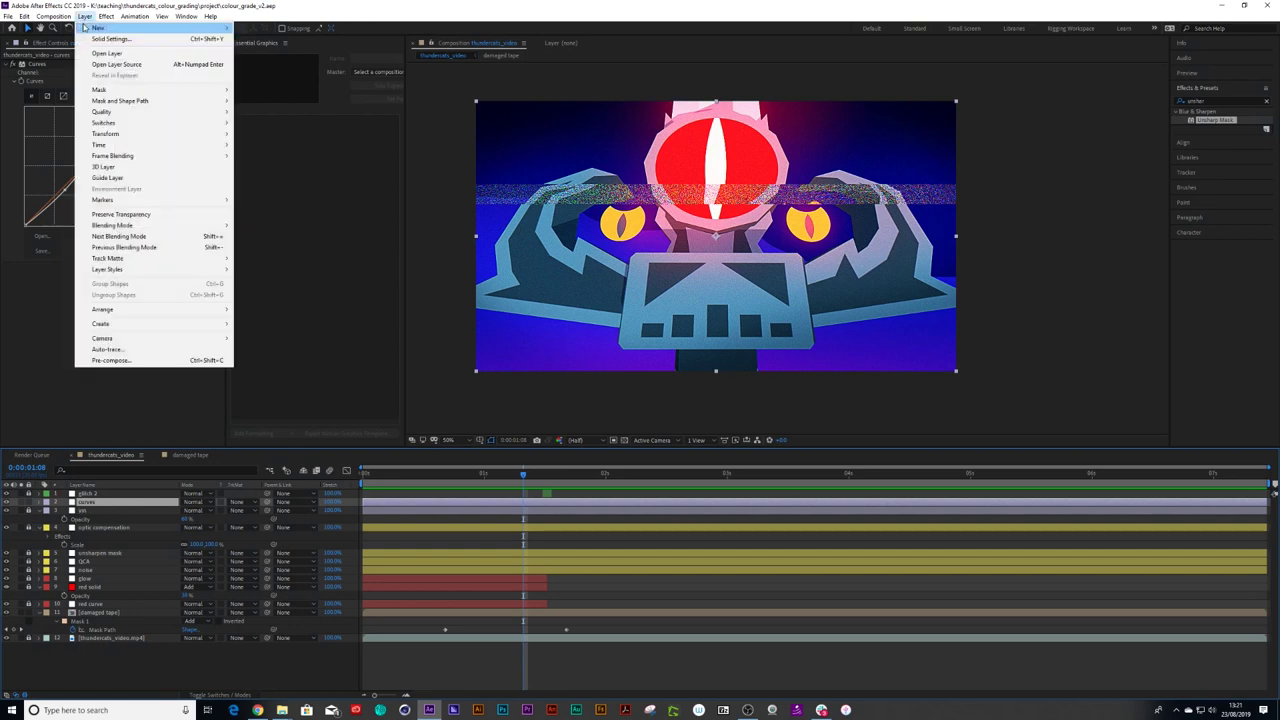
{"action": "mouse_move", "coordinate": [200, 27]}
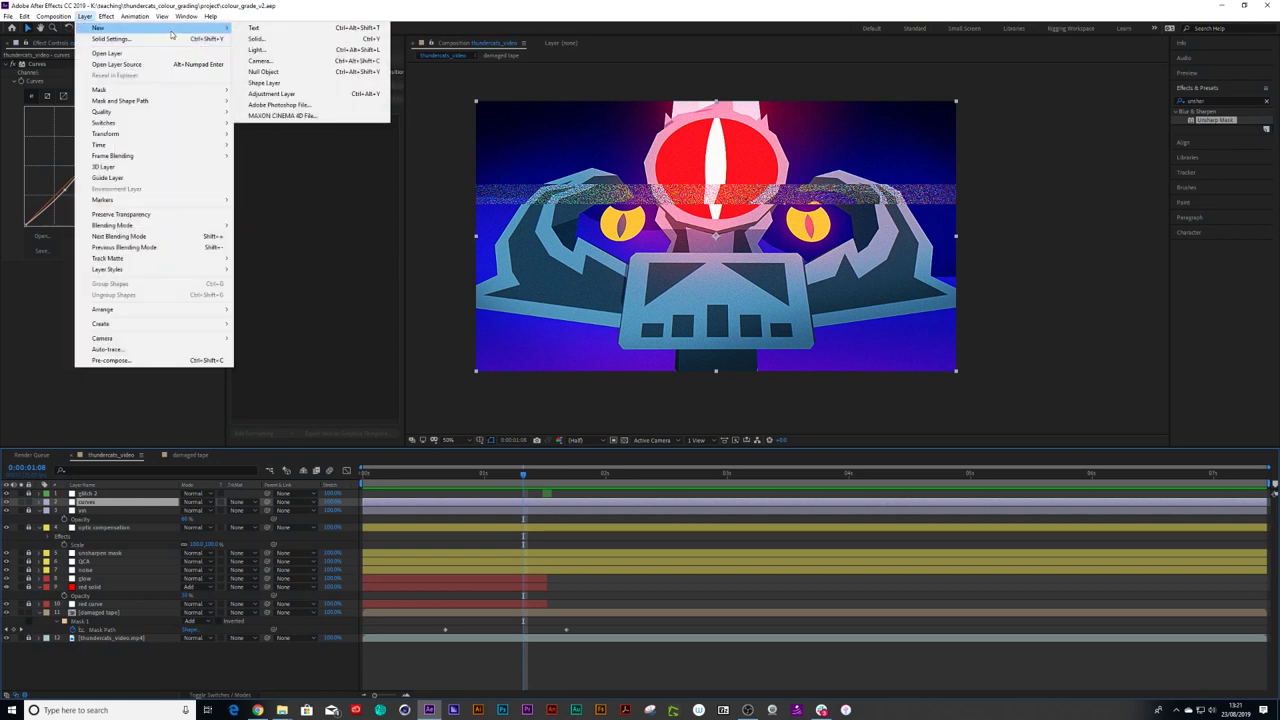
{"action": "left_click", "coordinate": [271, 93]}
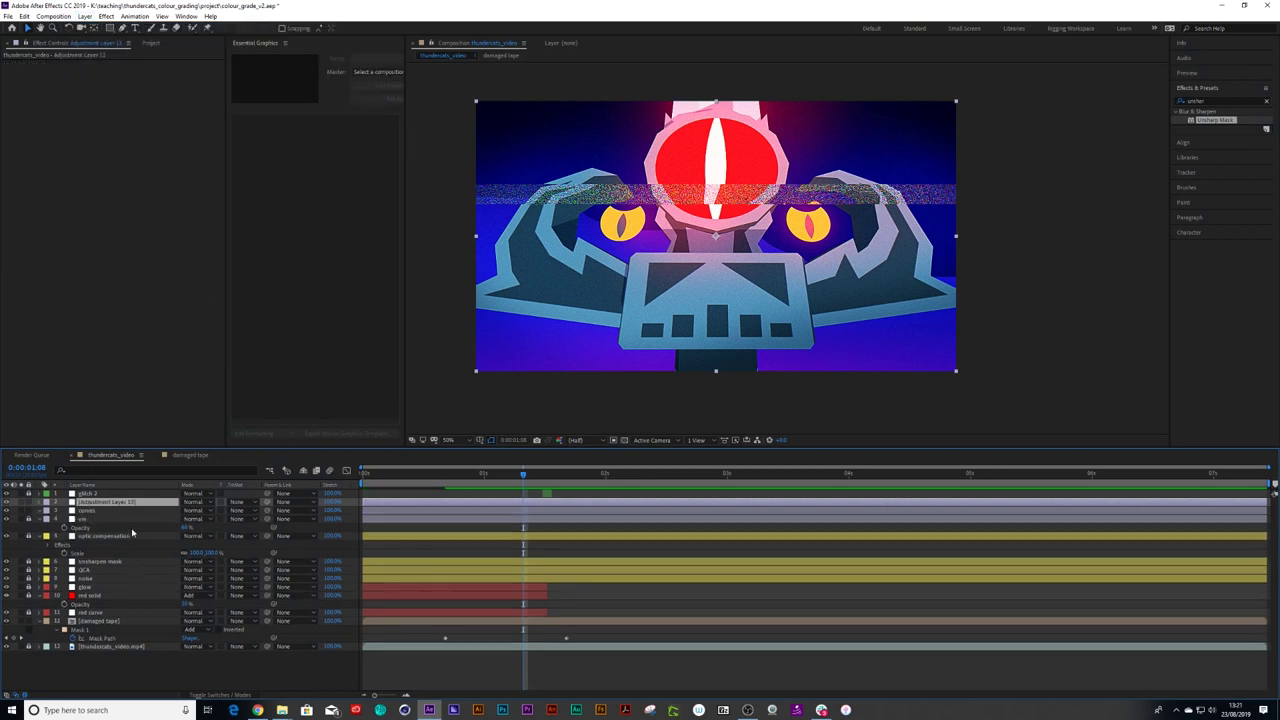
{"action": "key", "text": "Return"}
{"action": "type", "text": "fc"}
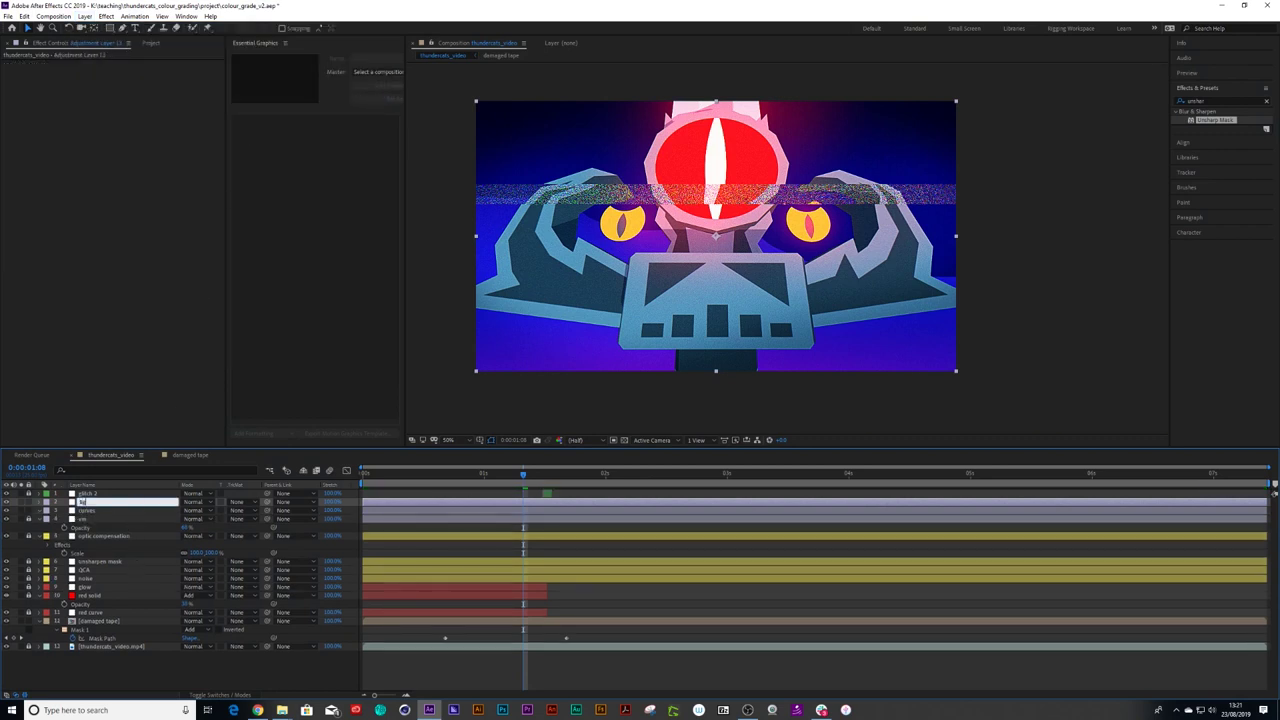
{"action": "type", "text": "ght curves"}
{"action": "key", "text": "Return"}
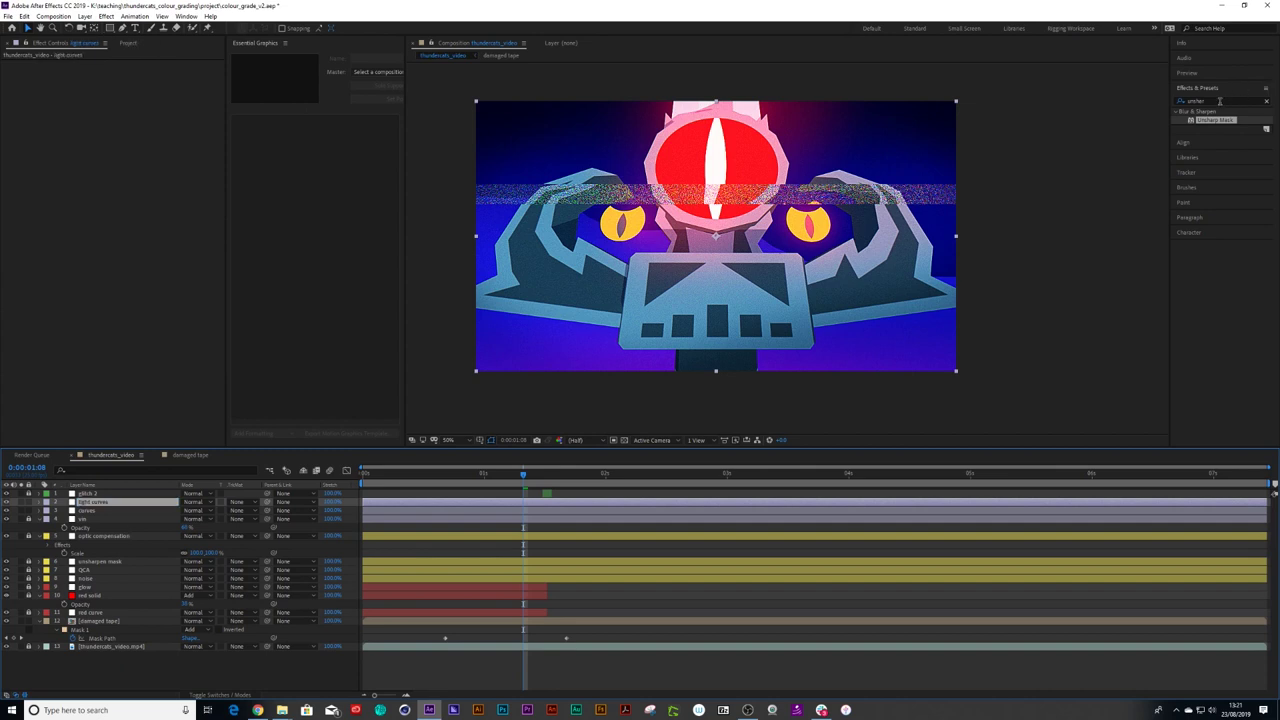
Step: Apply the Curves effect to the light curves layer and raise the upper part of its RGB curve
{"action": "left_click_drag", "start_coordinate": [1219, 101], "coordinate": [1175, 102]}
{"action": "type", "text": "curves"}
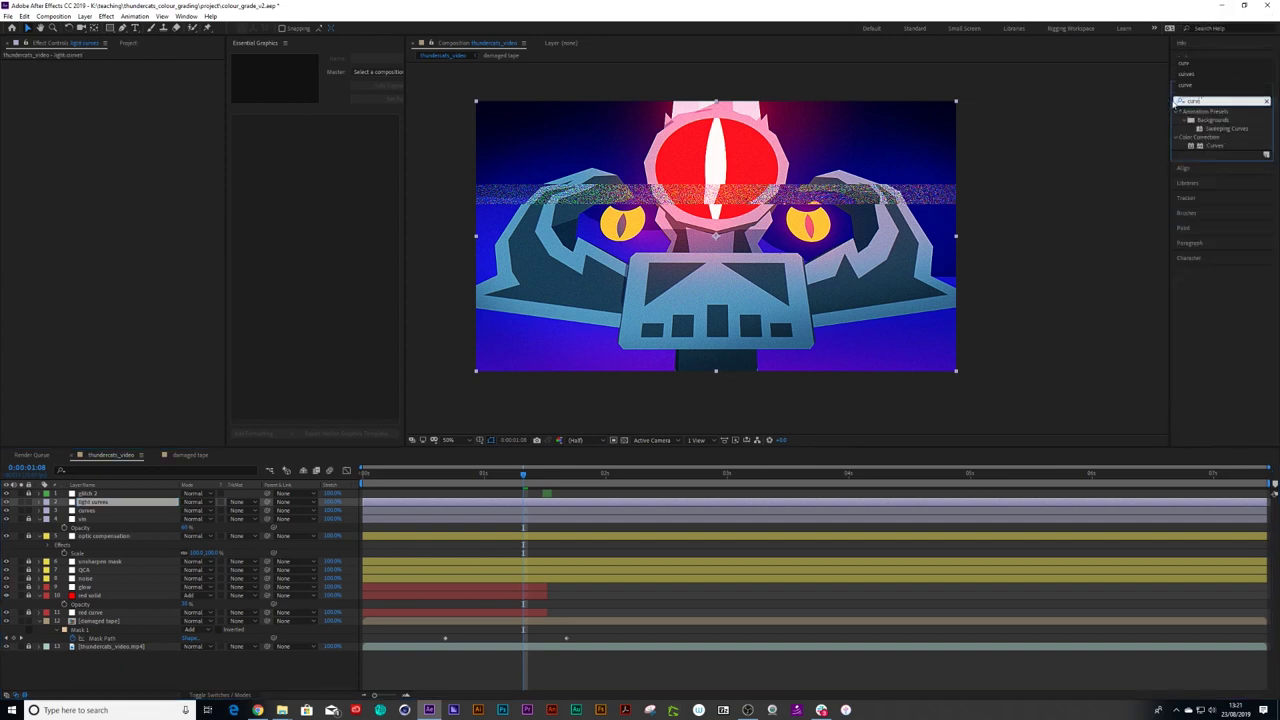
{"action": "left_click_drag", "start_coordinate": [1210, 148], "coordinate": [100, 512]}
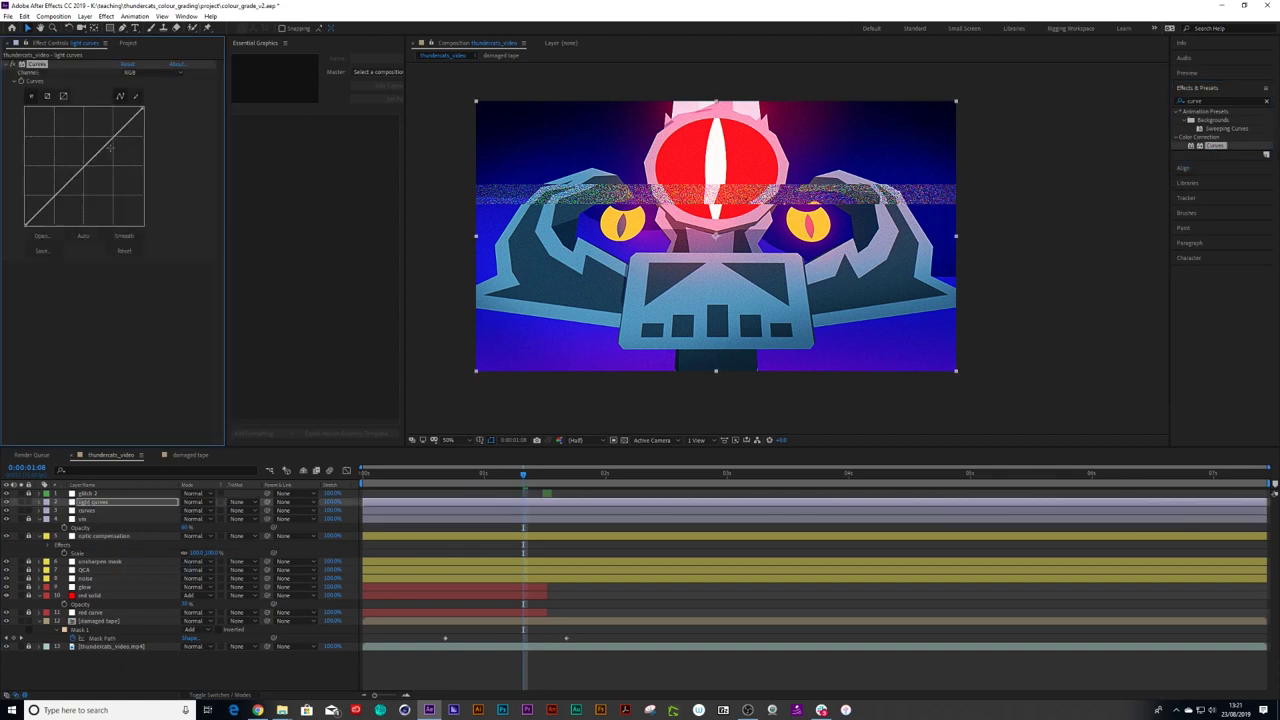
{"action": "left_click_drag", "start_coordinate": [113, 136], "coordinate": [104, 133]}
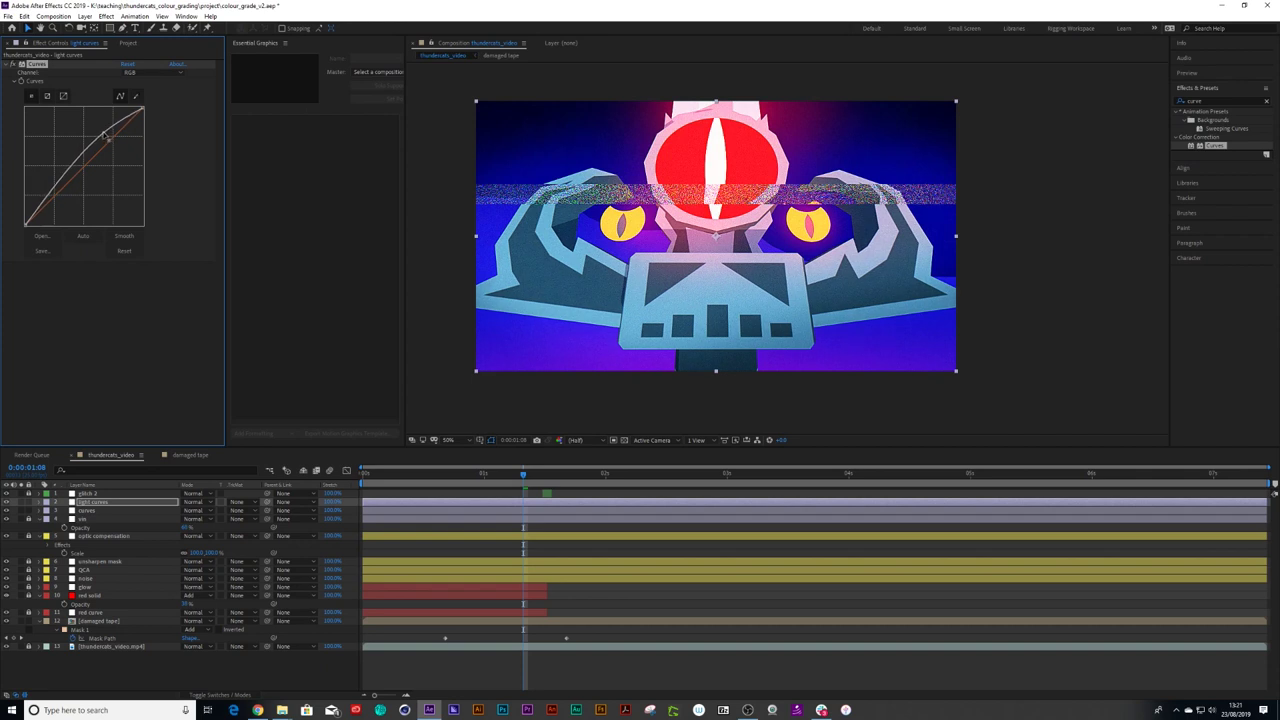
Step: Boost the highlights of the light curves layer's Blue channel, and very slightly those of its Green channel
{"action": "left_click", "coordinate": [155, 73]}
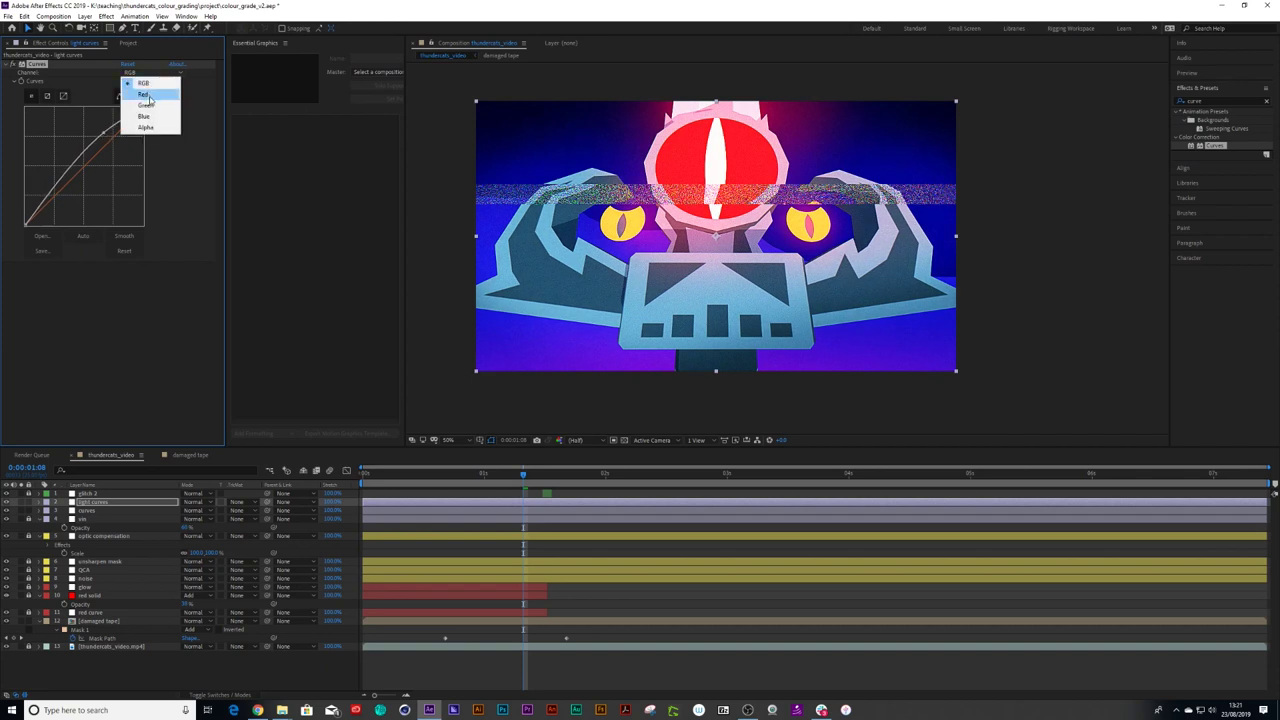
{"action": "left_click", "coordinate": [144, 116]}
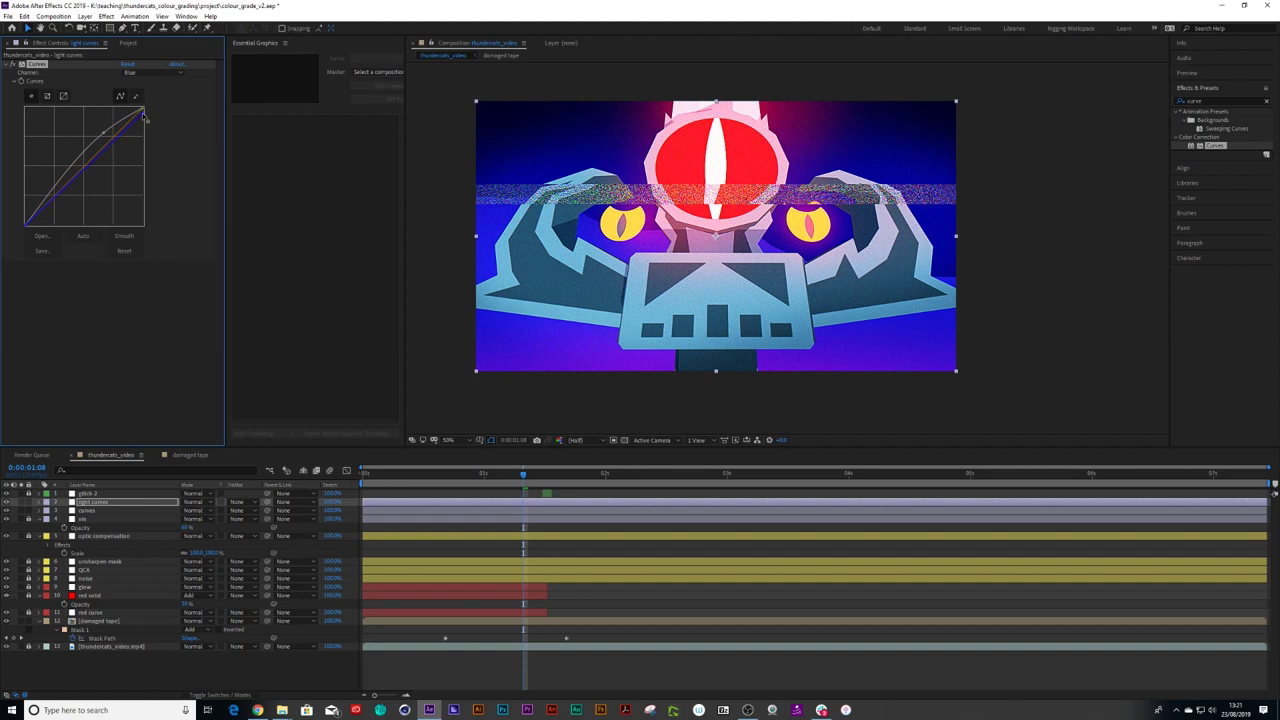
{"action": "left_click_drag", "start_coordinate": [145, 117], "coordinate": [124, 108]}
{"action": "left_click", "coordinate": [143, 73]}
{"action": "left_click", "coordinate": [146, 106]}
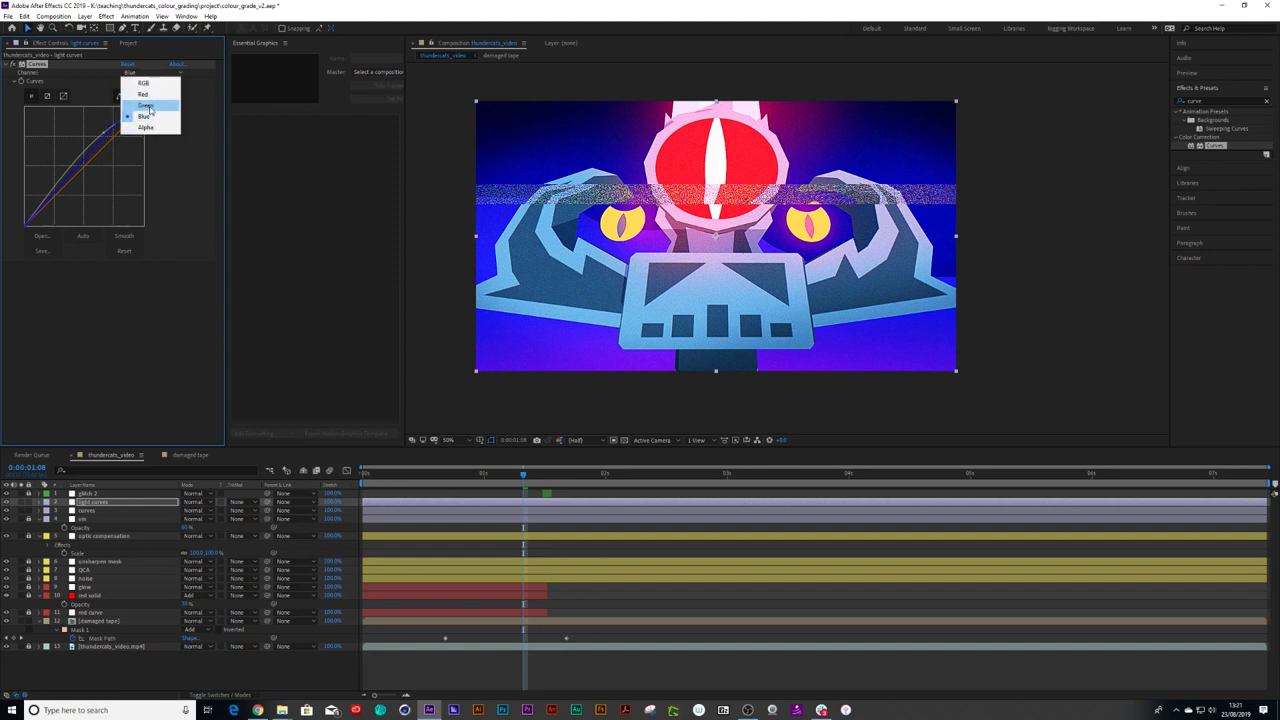
{"action": "mouse_move", "coordinate": [143, 107]}
{"action": "left_mouse_down"}
{"action": "mouse_move", "coordinate": [146, 137]}
{"action": "mouse_move", "coordinate": [140, 108]}
{"action": "left_mouse_up"}
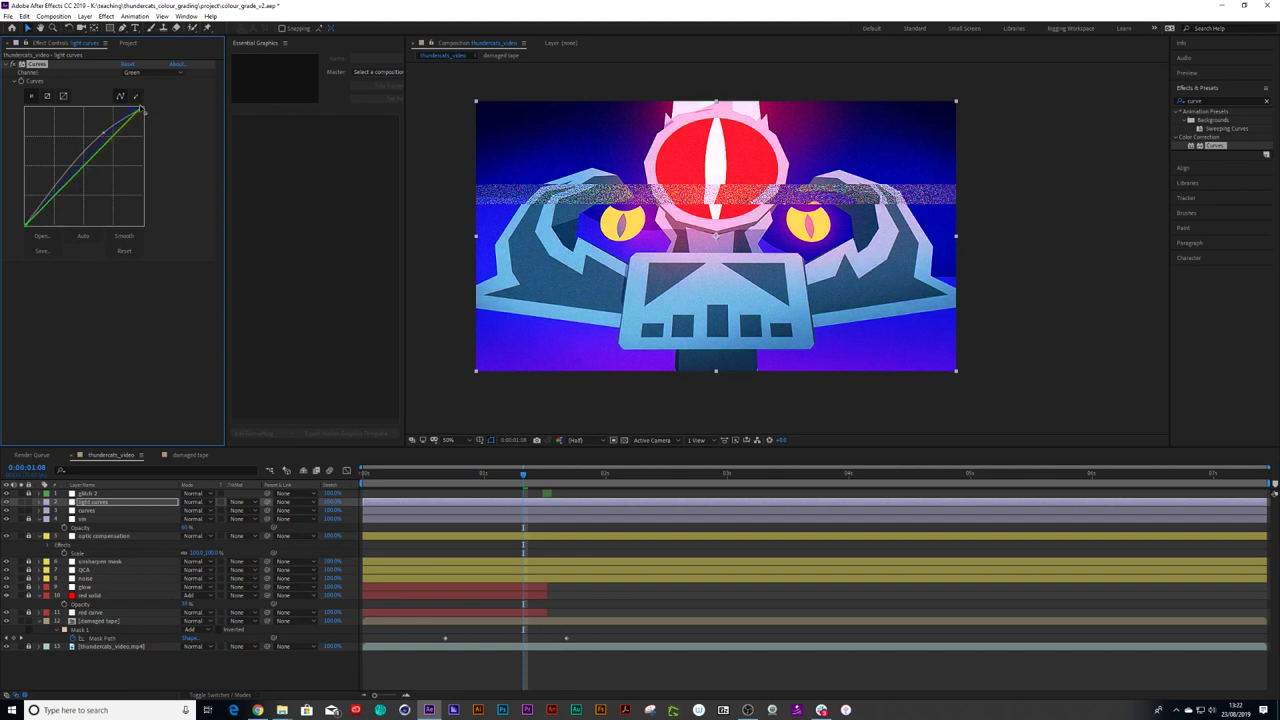
Step: Compare the picture with the light curves layer off and on, and preview the brightened shot
{"action": "left_click", "coordinate": [6, 502]}
{"action": "left_click", "coordinate": [6, 502]}
{"action": "left_click", "coordinate": [6, 502]}
{"action": "left_click", "coordinate": [6, 503]}
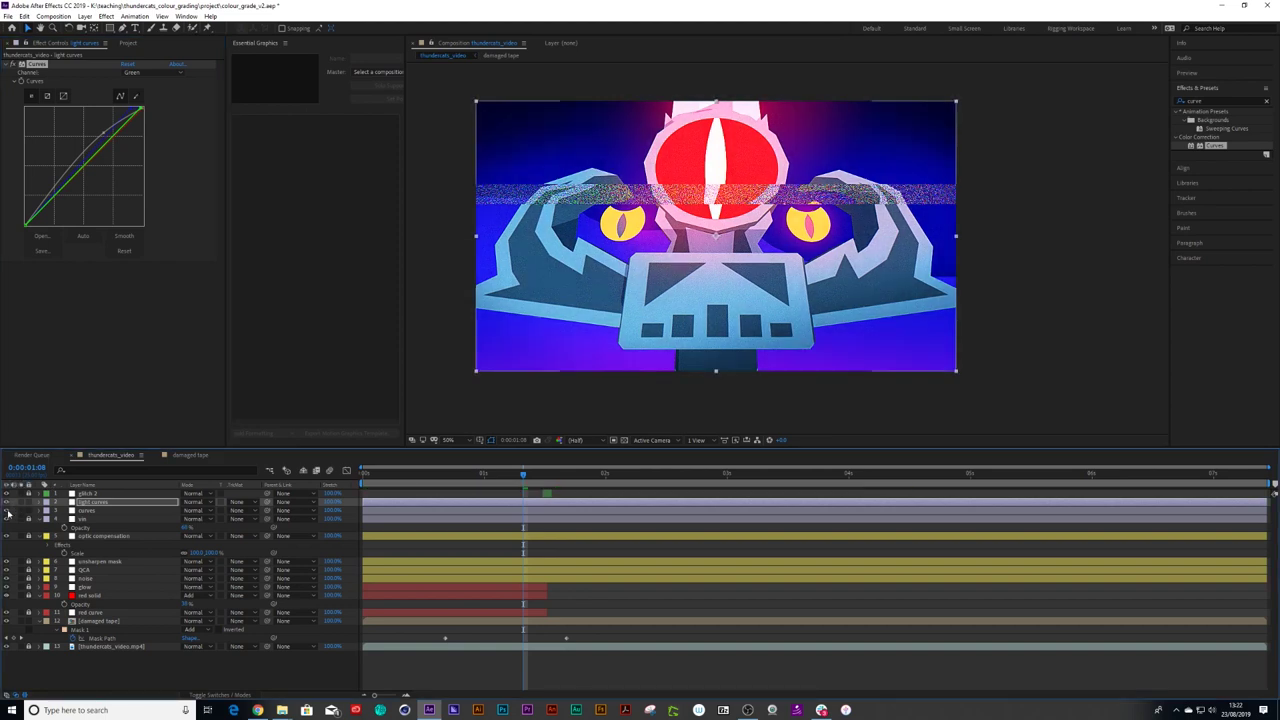
{"action": "key", "text": "space"}
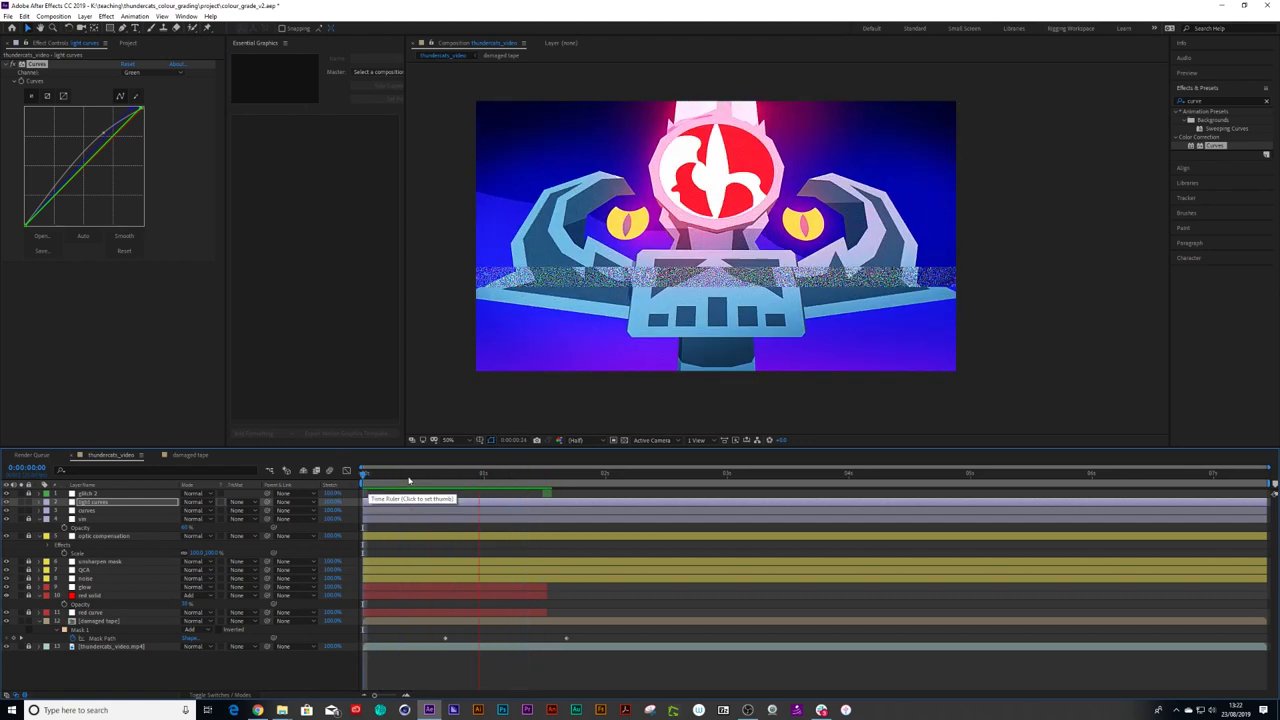
{"action": "left_click", "coordinate": [448, 481]}
{"action": "left_click_drag", "start_coordinate": [455, 482], "coordinate": [494, 485]}
Step: Unlock the vignette adjustment layer below curves and lower its opacity
{"action": "left_click", "coordinate": [86, 520]}
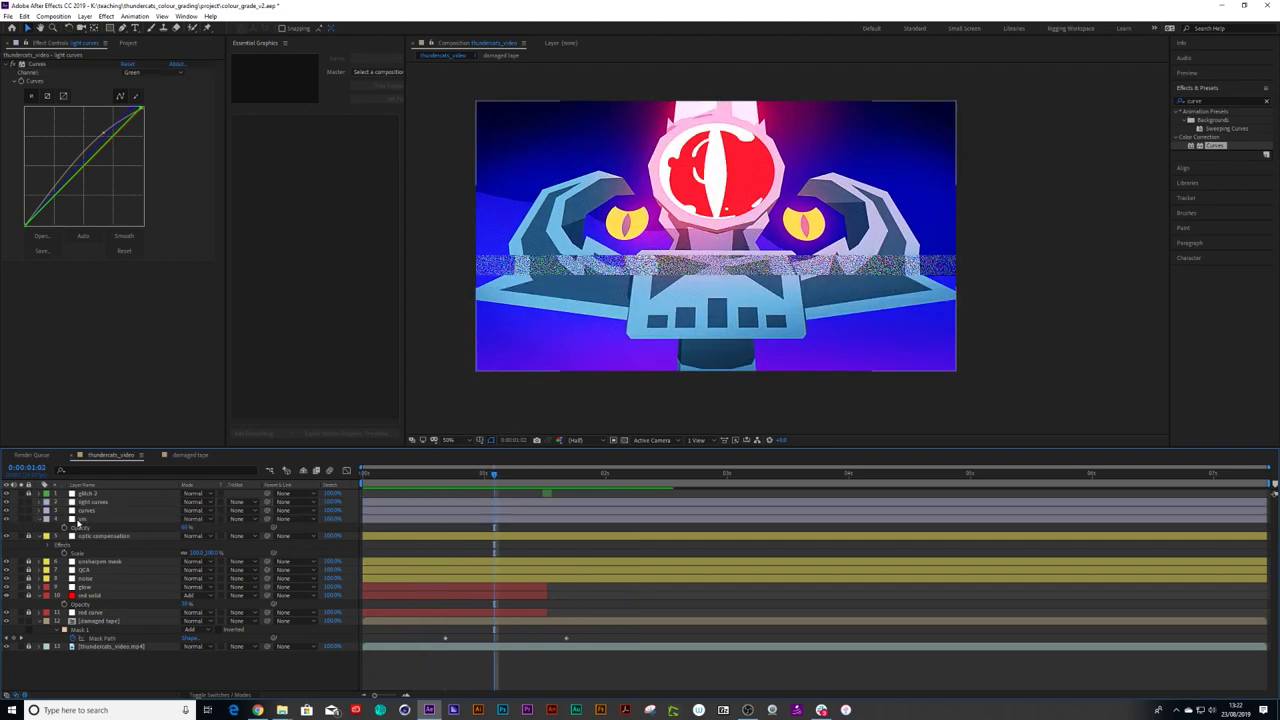
{"action": "left_click", "coordinate": [170, 520]}
{"action": "left_click_drag", "start_coordinate": [184, 528], "coordinate": [152, 529]}
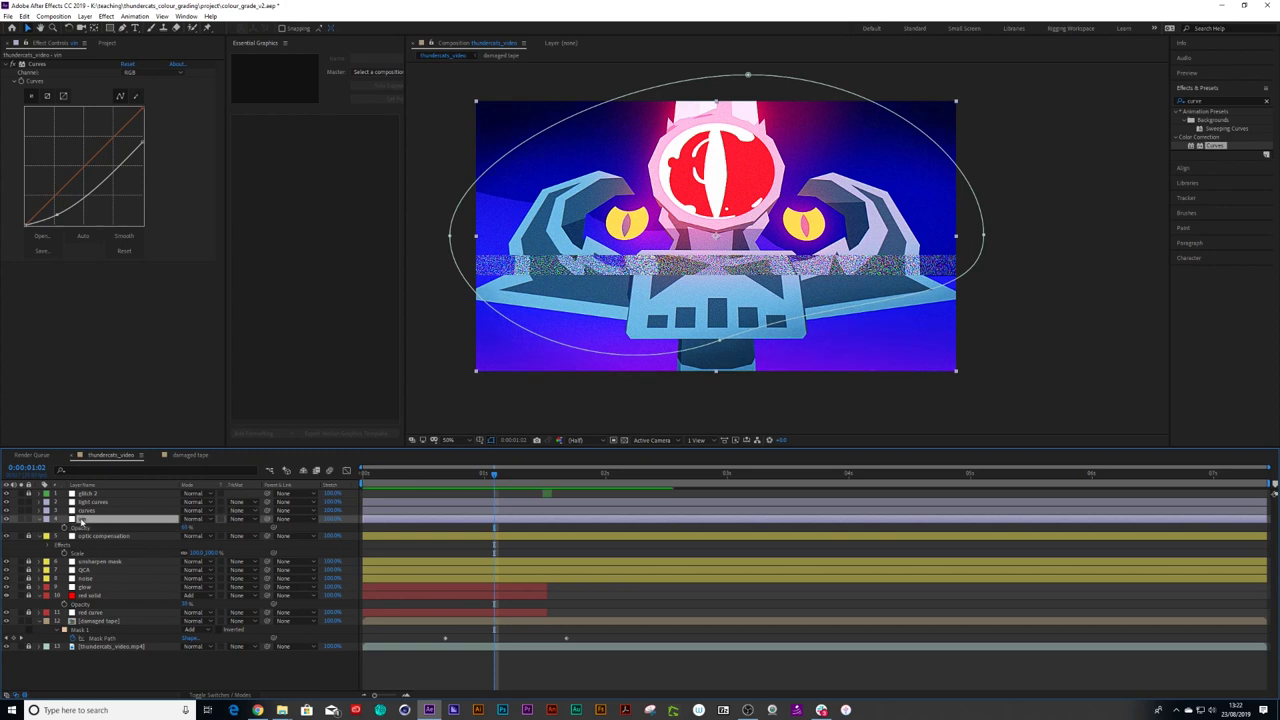
Step: Reshape the vignette layer's oval mask by lowering its bottom point to the picture's lower edge and nudging its left point inward
{"action": "key", "text": "u"}
{"action": "key", "text": "u"}
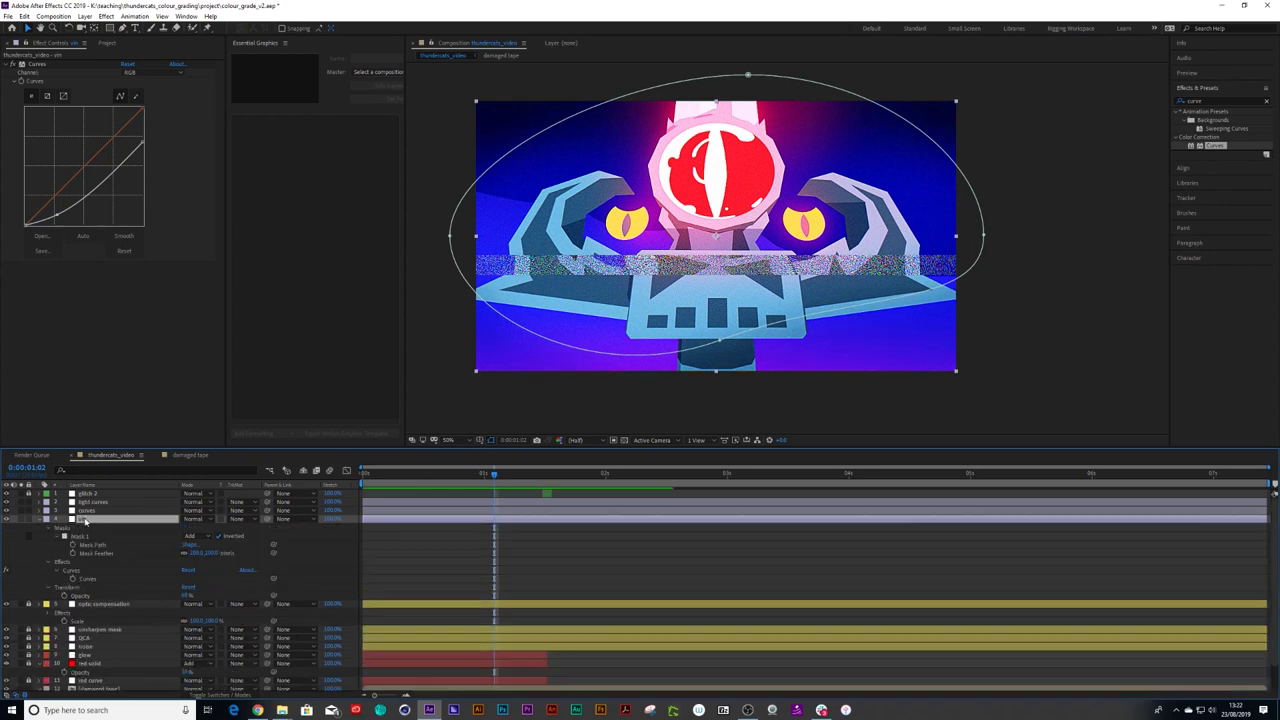
{"action": "left_click", "coordinate": [95, 546]}
{"action": "left_click", "coordinate": [719, 343]}
{"action": "left_click", "coordinate": [100, 546]}
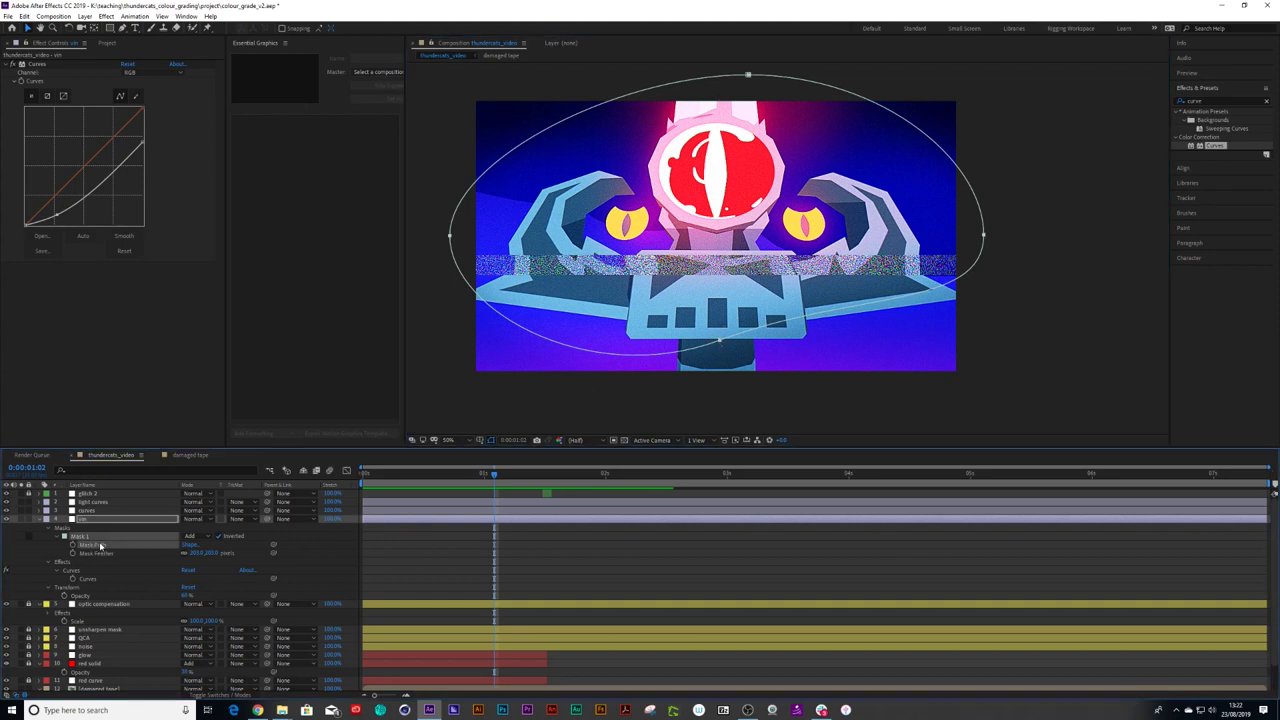
{"action": "left_click", "coordinate": [716, 342]}
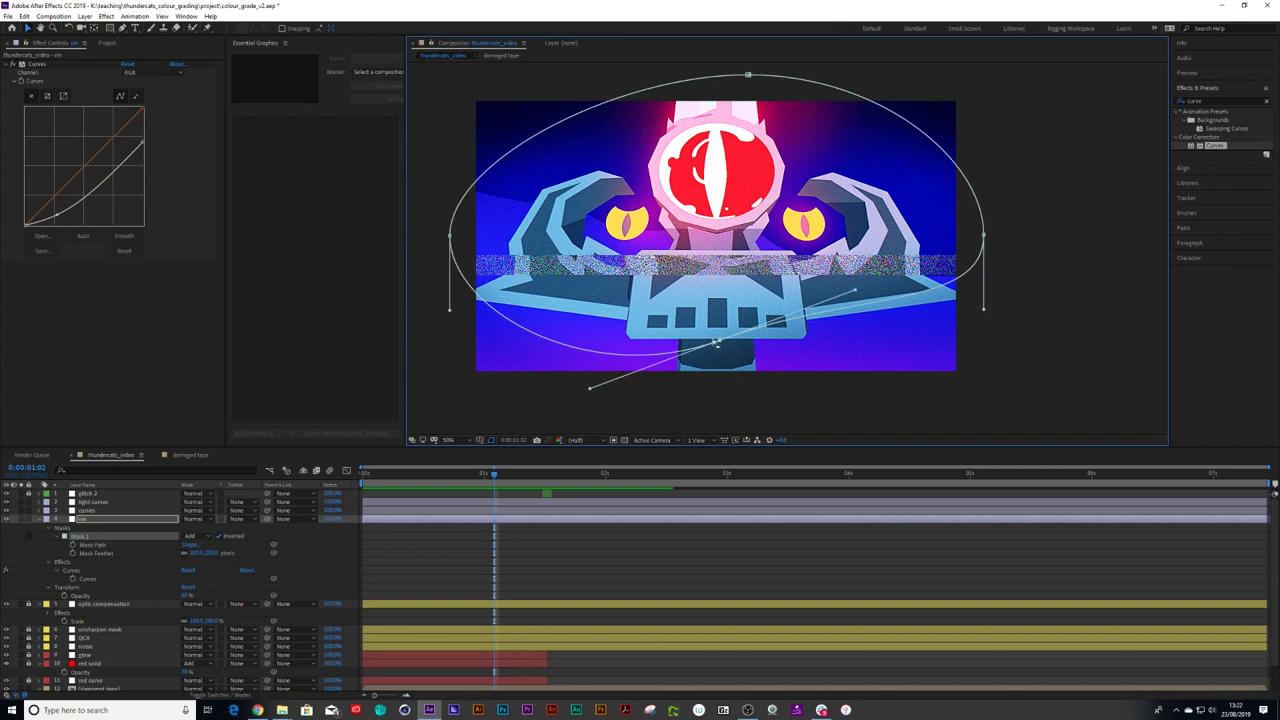
{"action": "left_click_drag", "start_coordinate": [724, 352], "coordinate": [722, 378]}
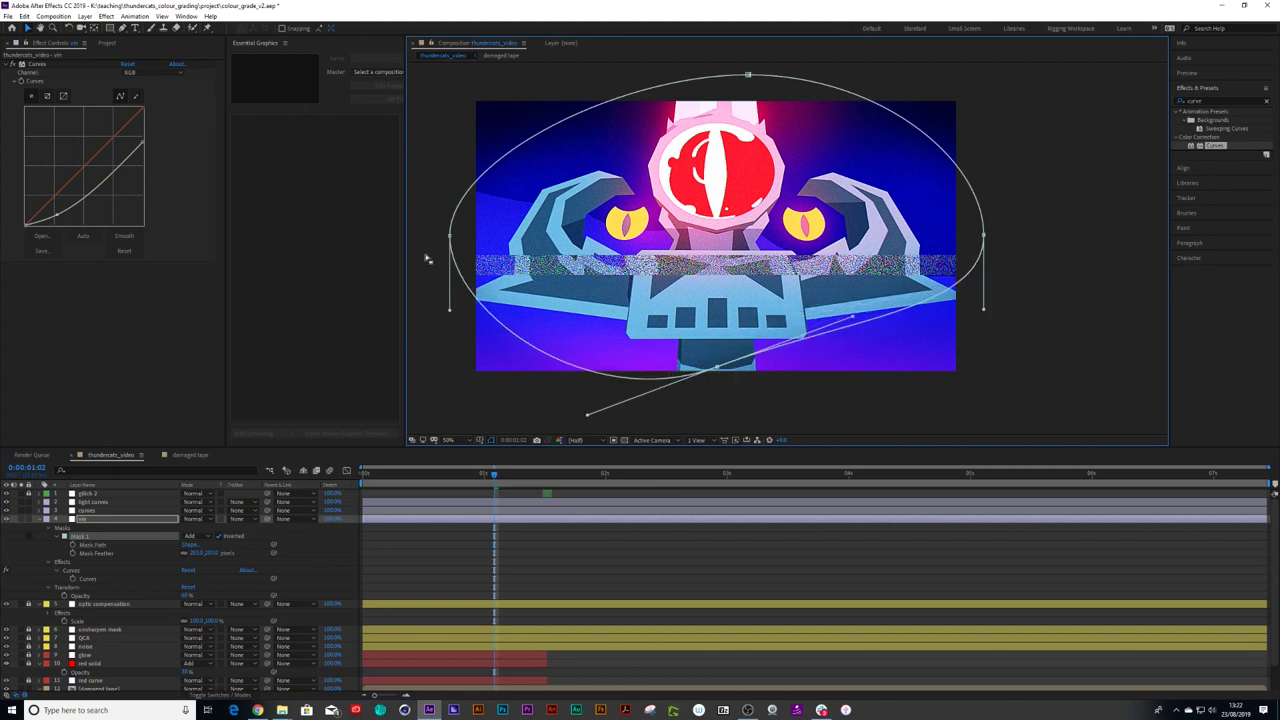
{"action": "left_click_drag", "start_coordinate": [449, 237], "coordinate": [456, 240]}
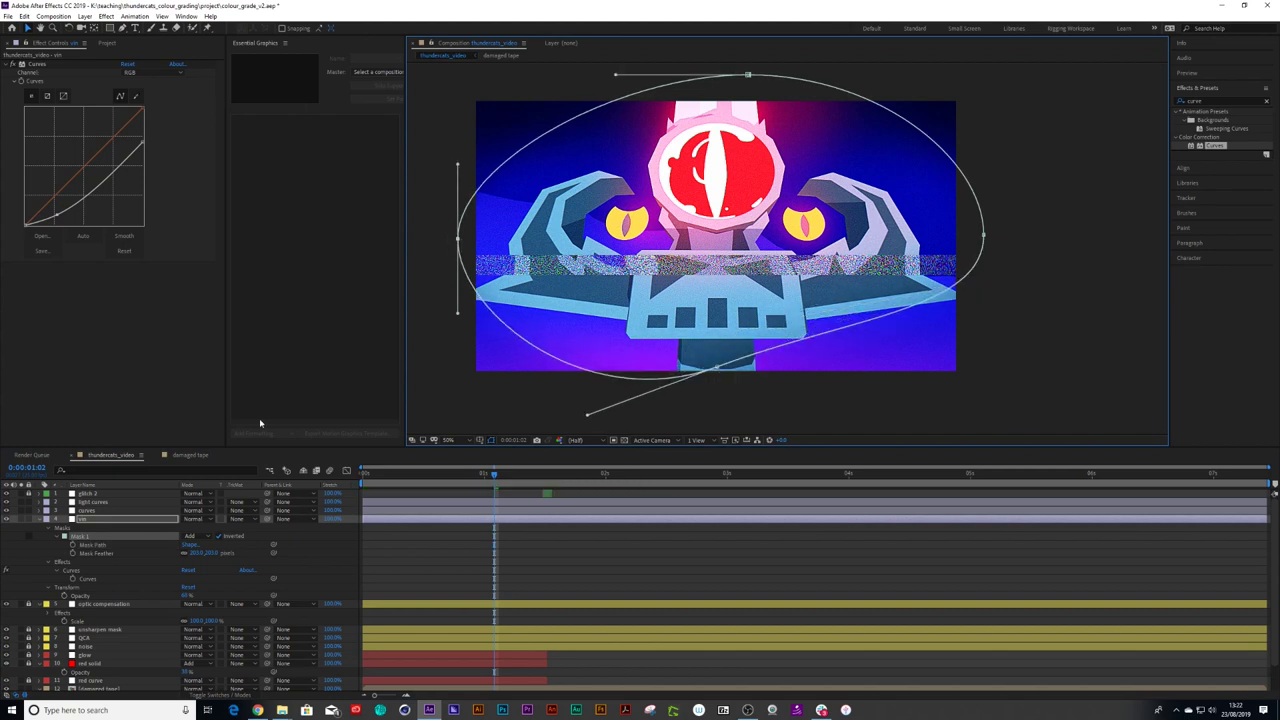
Step: Collapse the vignette layer's properties and preview the finished grade from the first frame
{"action": "left_click", "coordinate": [40, 519]}
{"action": "left_click_drag", "start_coordinate": [377, 474], "coordinate": [307, 478]}
{"action": "left_click", "coordinate": [405, 524]}
{"action": "key", "text": "space"}
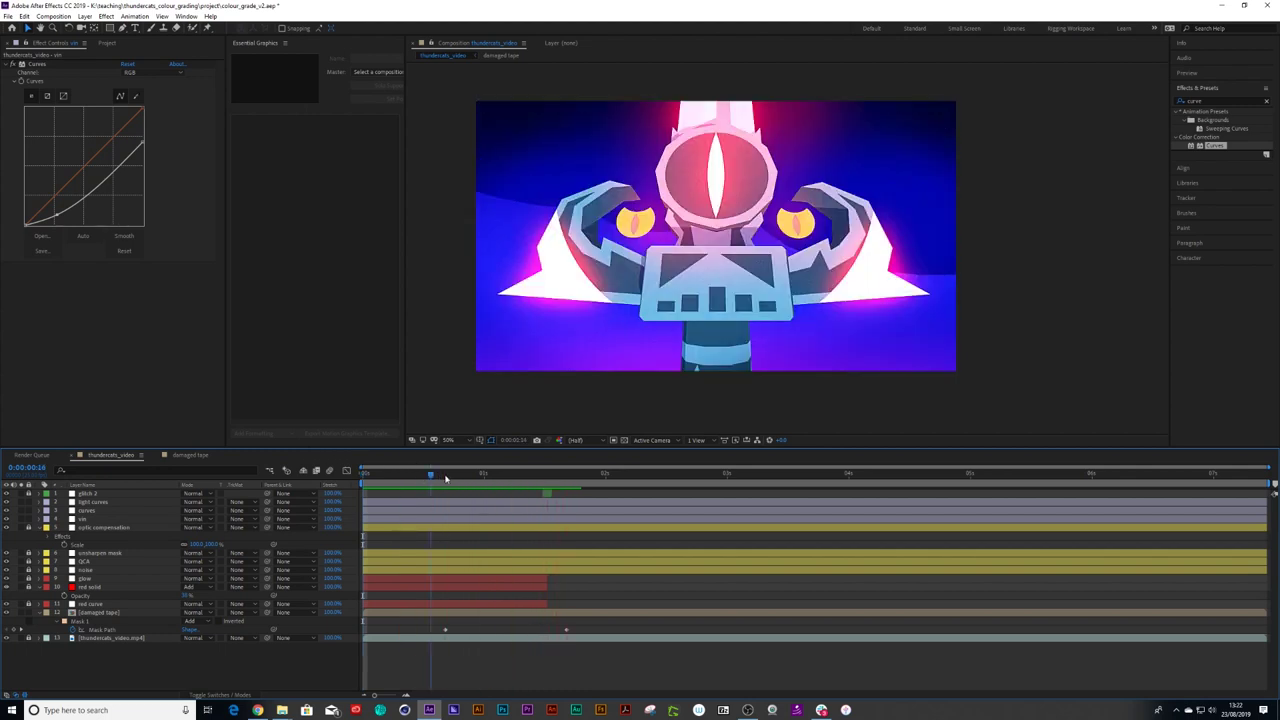
{"action": "left_click", "coordinate": [504, 486]}
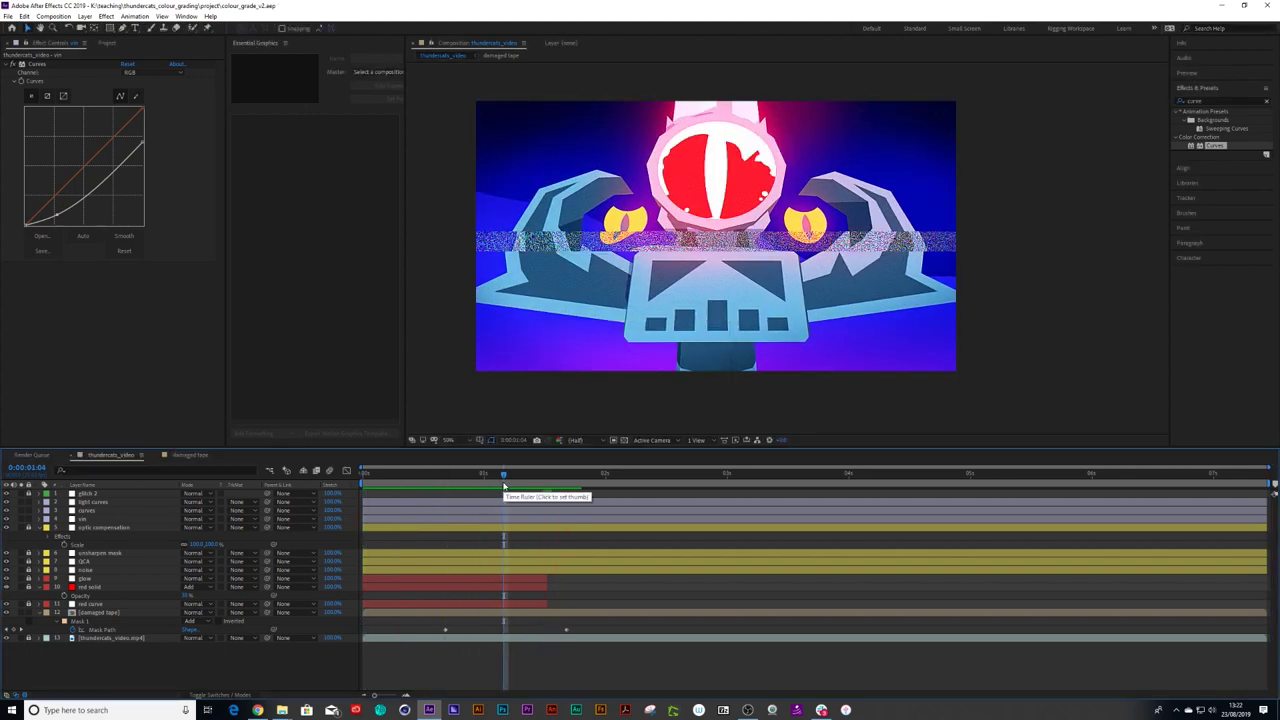